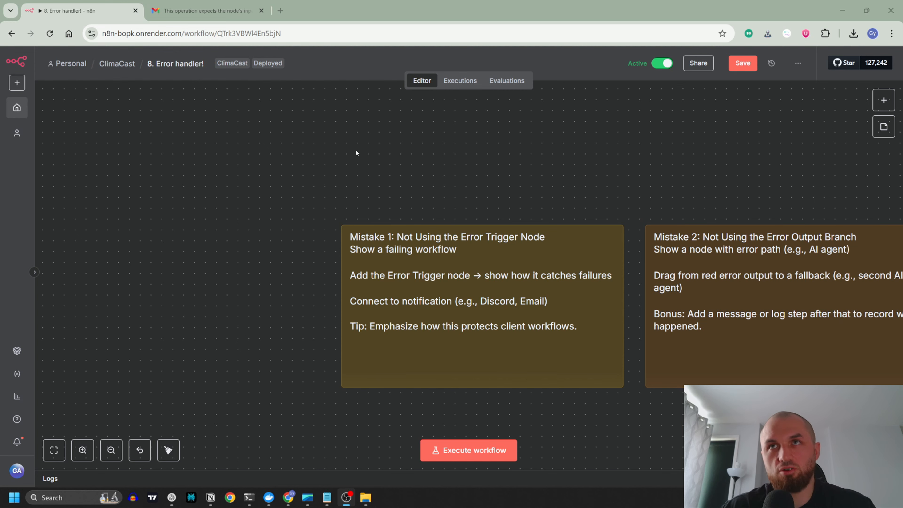
drag(451, 189, 380, 187)
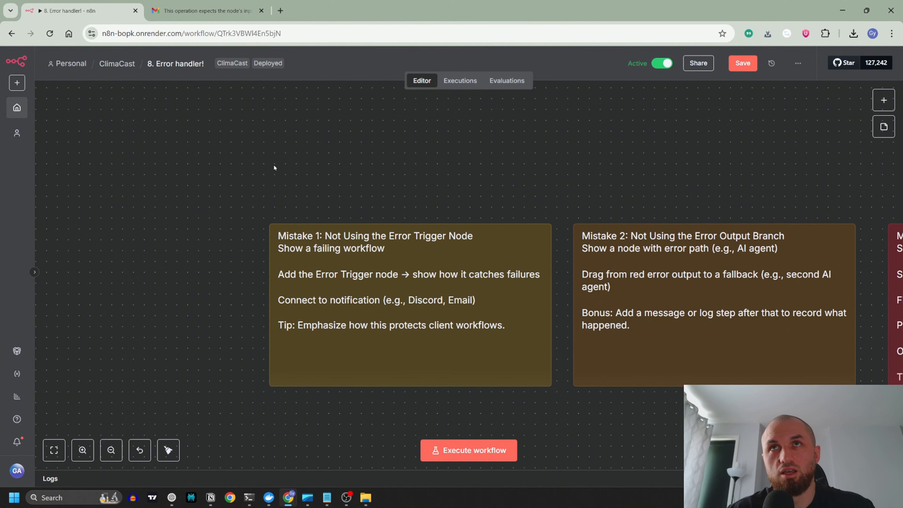
drag(243, 157, 160, 460)
scroll(356, 308, down, 3)
drag(458, 323, 285, 362)
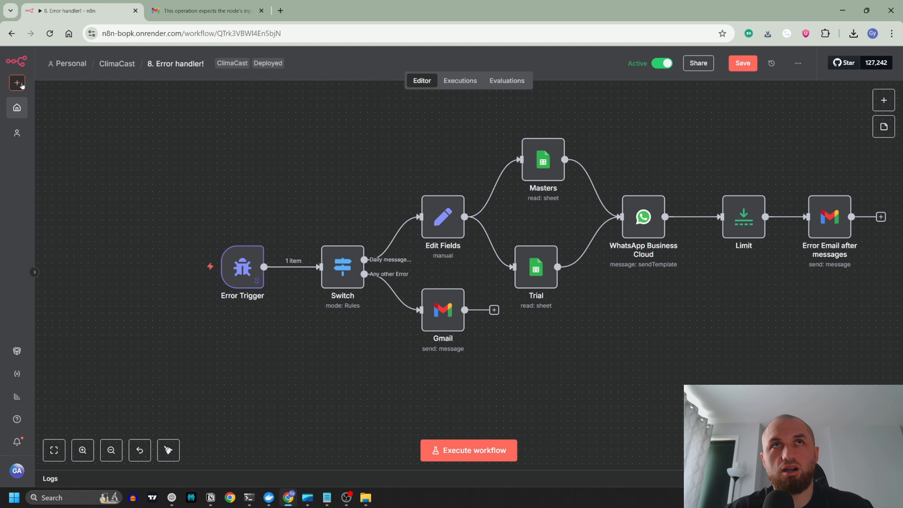
Step: Open a new blank workflow in a separate browser tab
click(17, 82)
middle_click(39, 106)
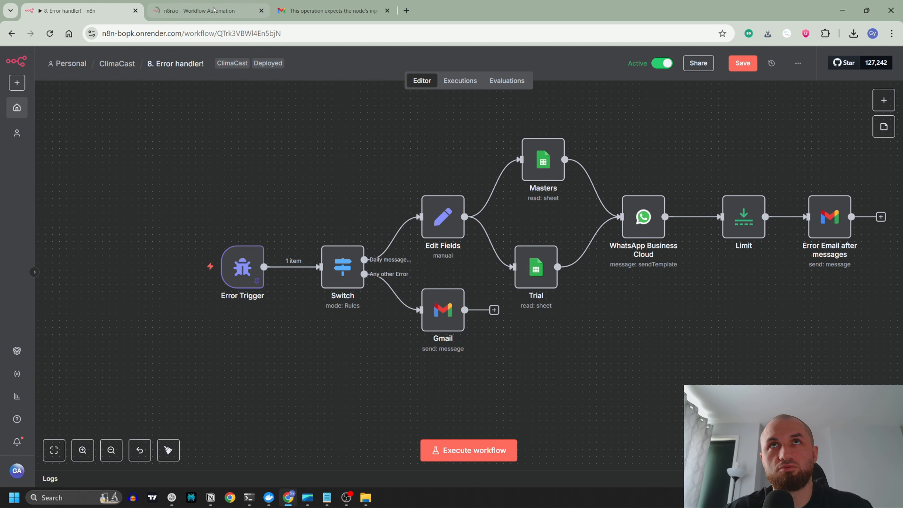
key(ctrl+Tab)
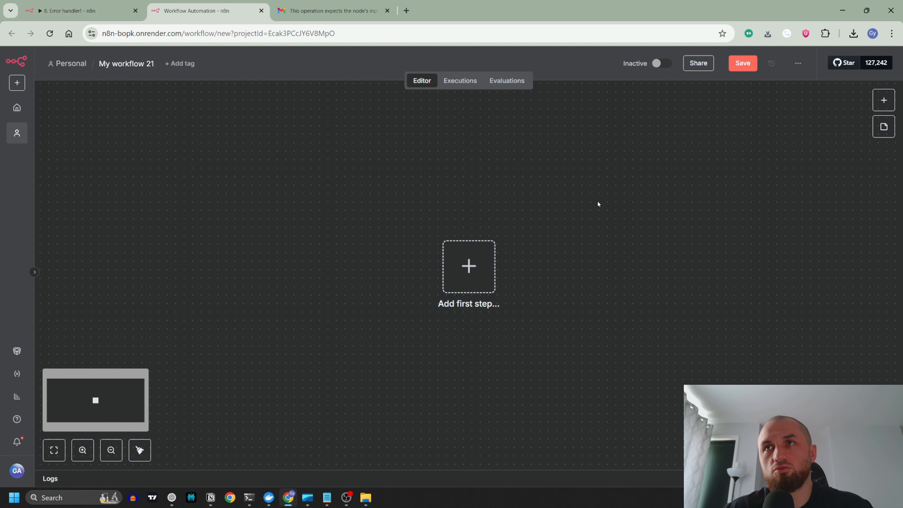
Step: Add an Error Trigger node as the first step of the new workflow and return to the canvas
click(884, 100)
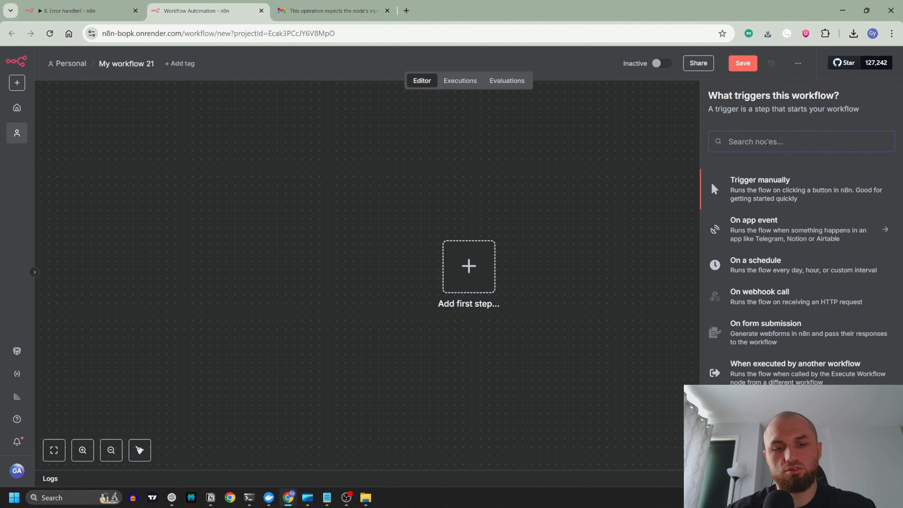
text(error)
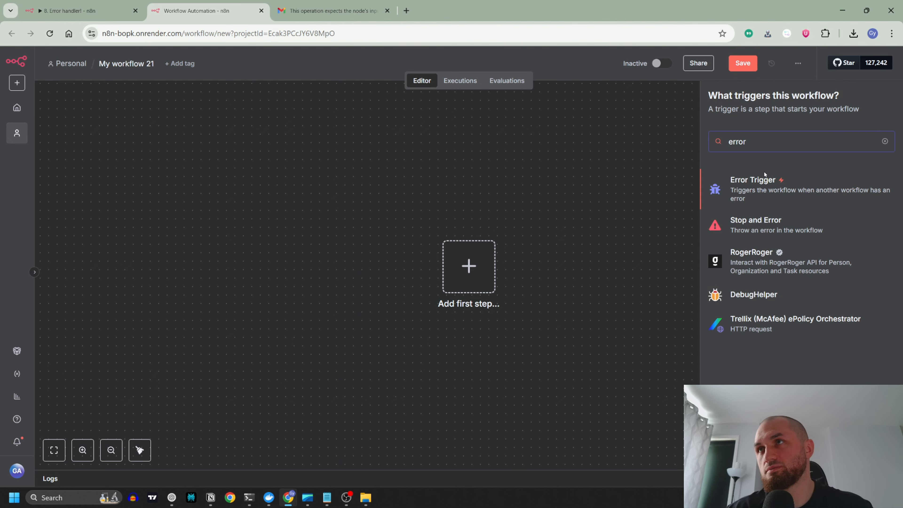
click(764, 178)
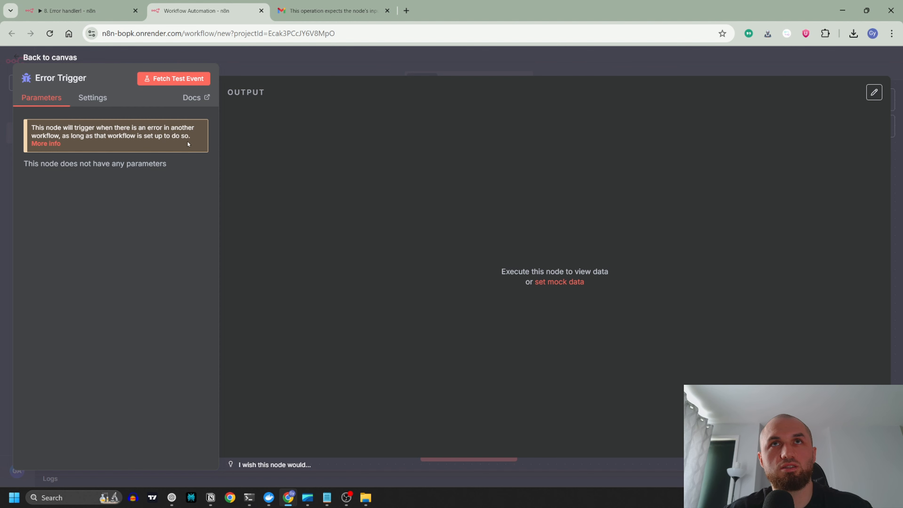
click(304, 64)
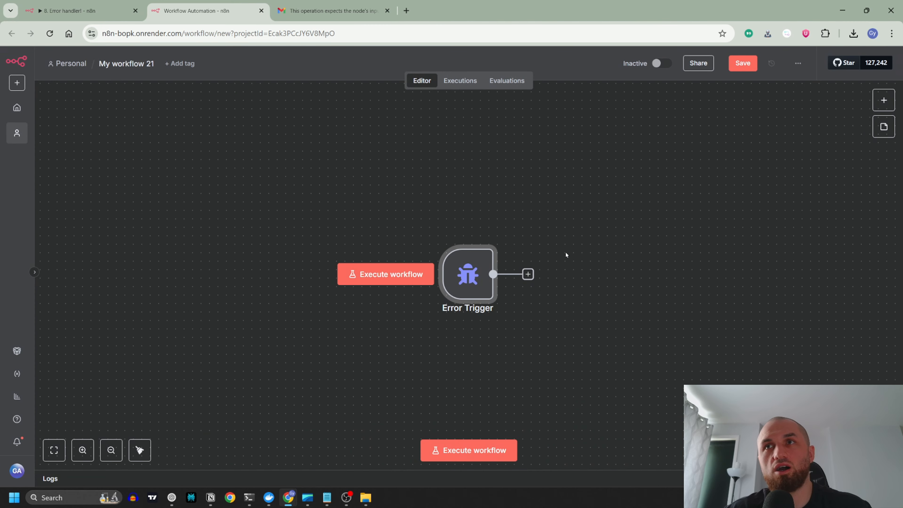
scroll(541, 188, right, 4)
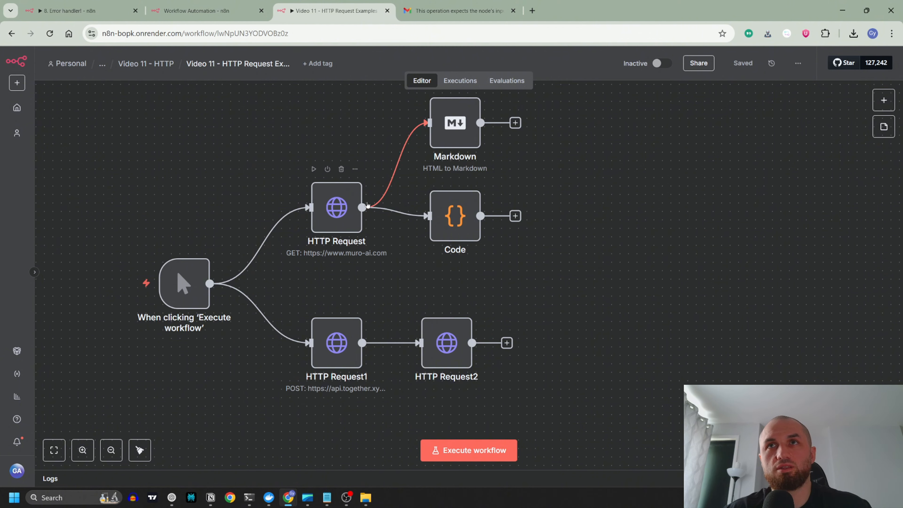
Step: In the settings of the Video 11 - HTTP Request Examples workflow, set the error workflow to "8. Error handler!" and save
click(227, 12)
key(ctrl+Tab)
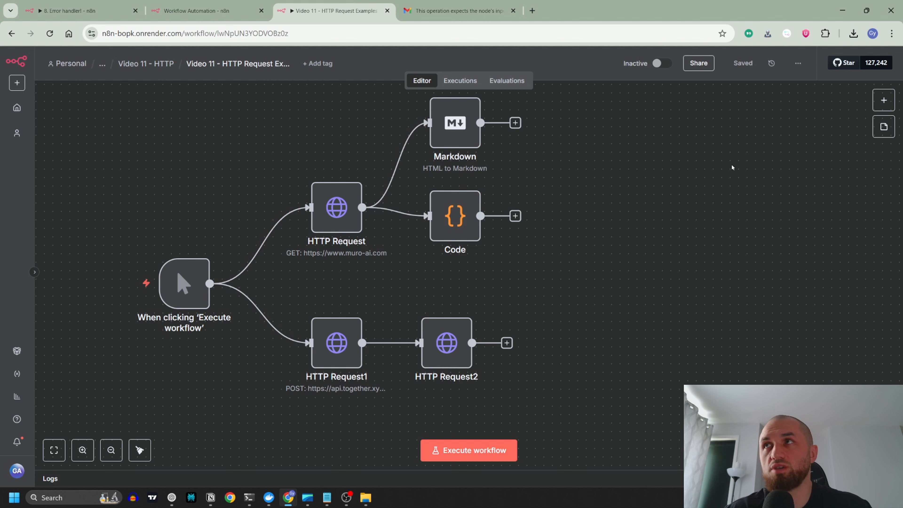
click(798, 64)
click(780, 184)
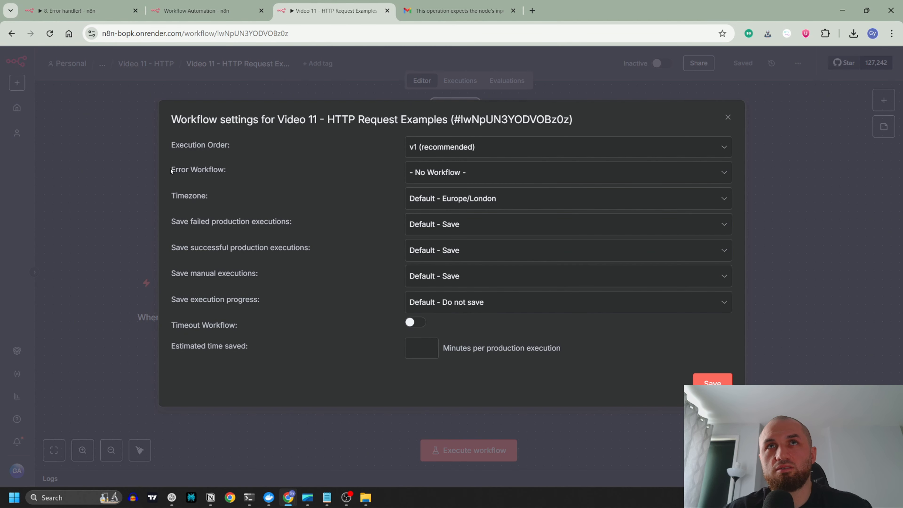
drag(171, 170, 233, 168)
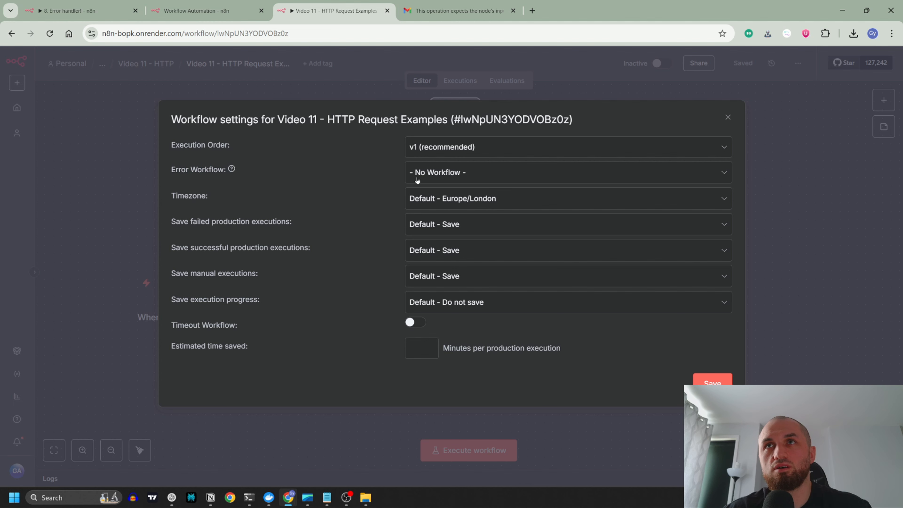
click(457, 177)
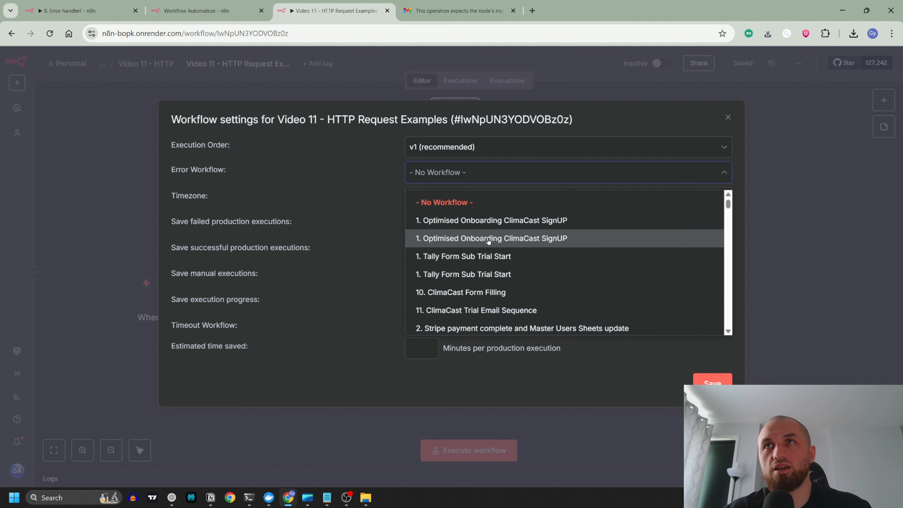
click(452, 172)
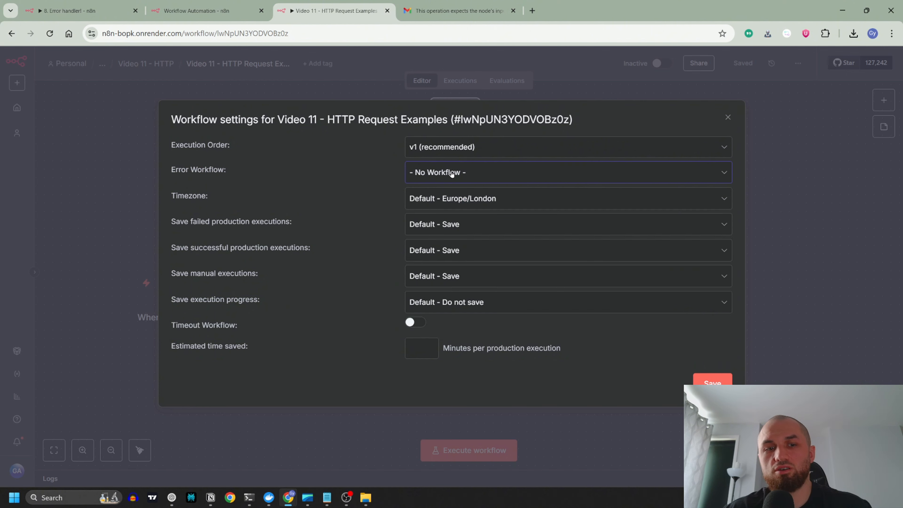
click(451, 173)
text(err)
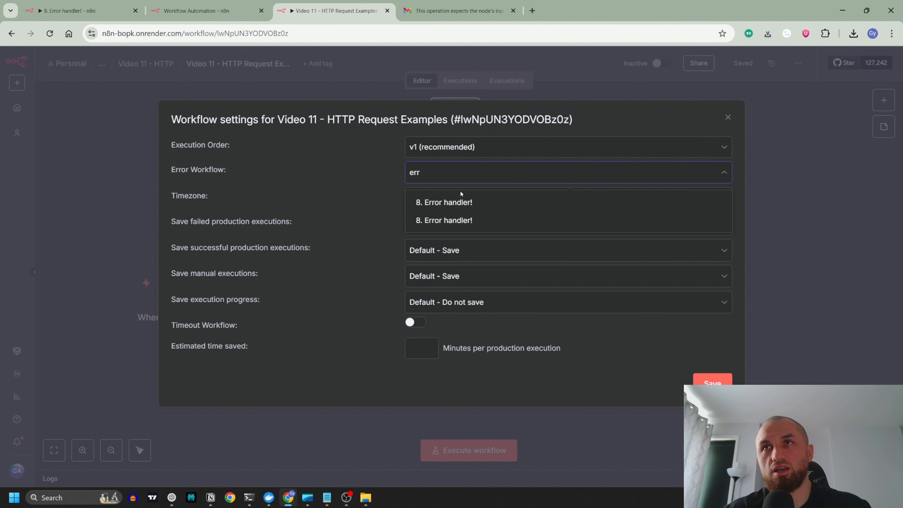
click(465, 203)
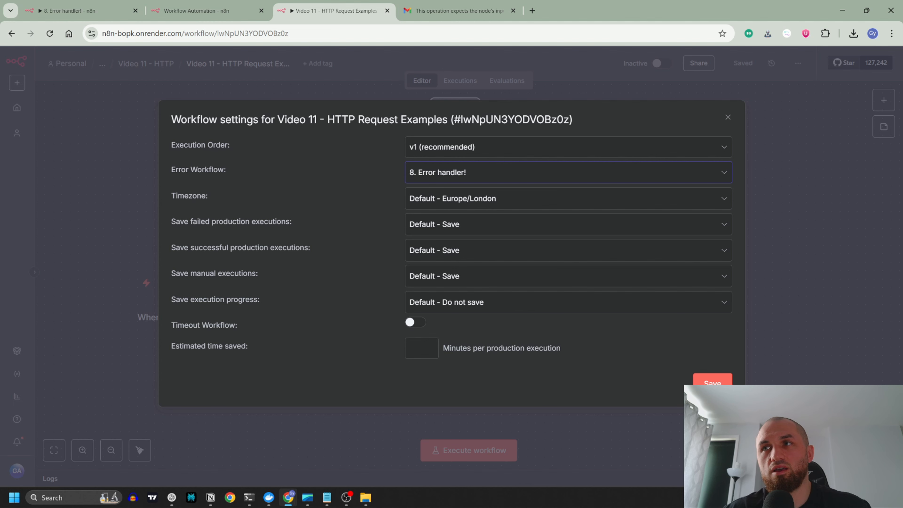
click(713, 383)
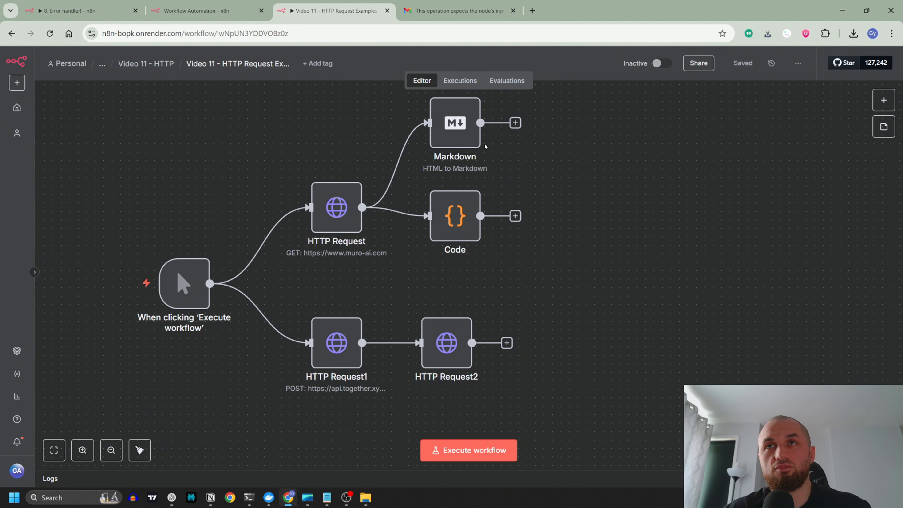
Step: Rename the new workflow containing the Error Trigger as "Example Error Trigger" and save it
click(71, 10)
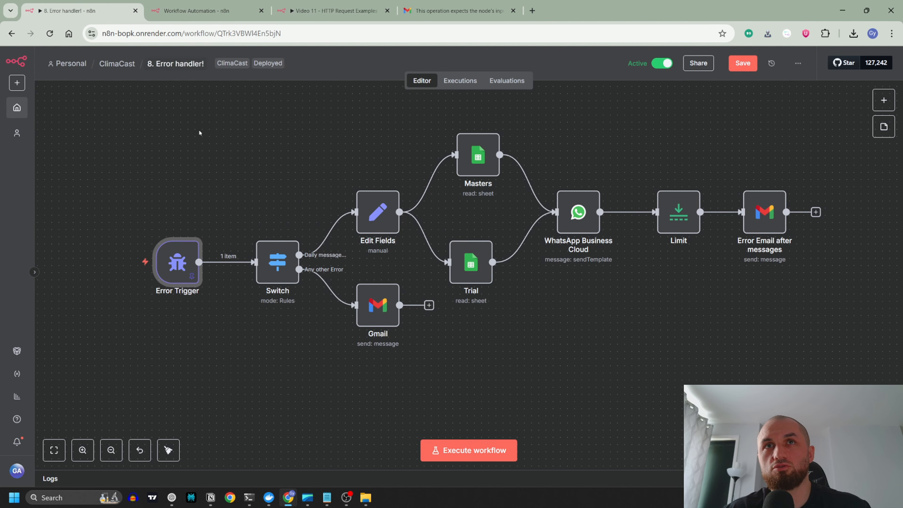
mouse_move(188, 274)
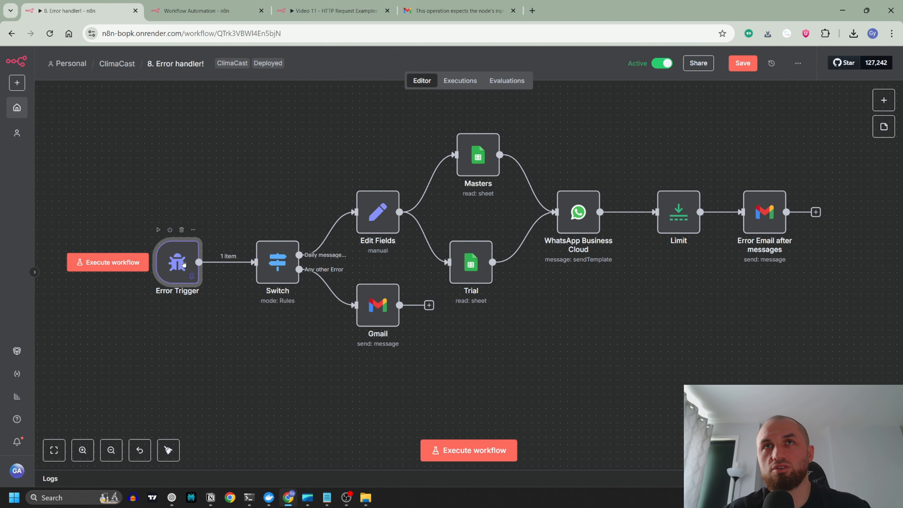
click(199, 10)
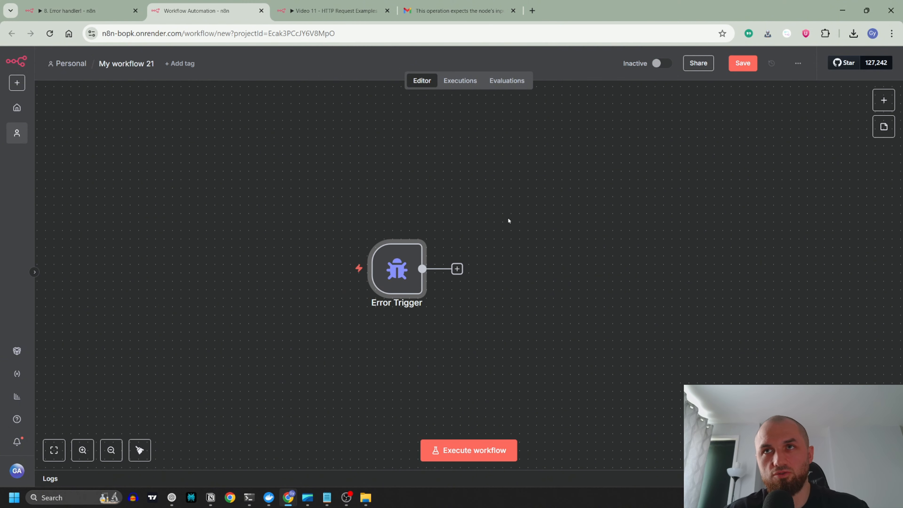
click(127, 63)
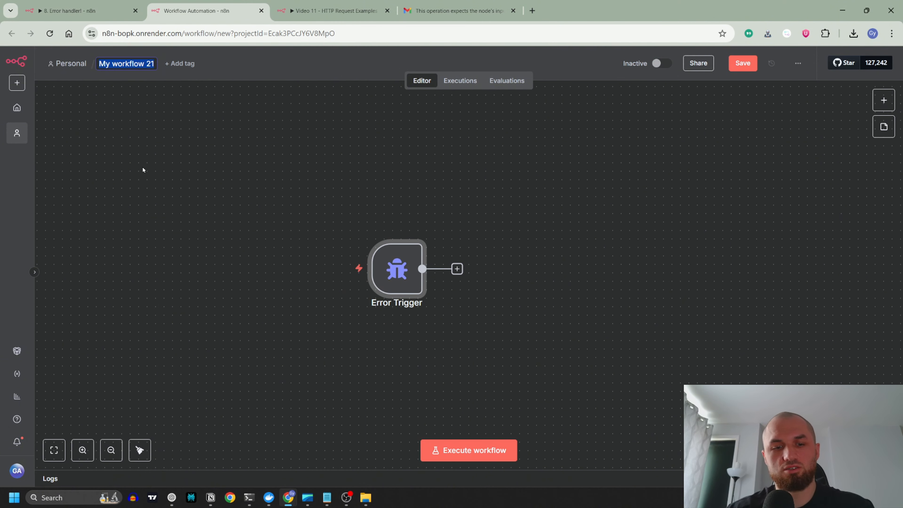
key(BackSpace)
text(Examp)
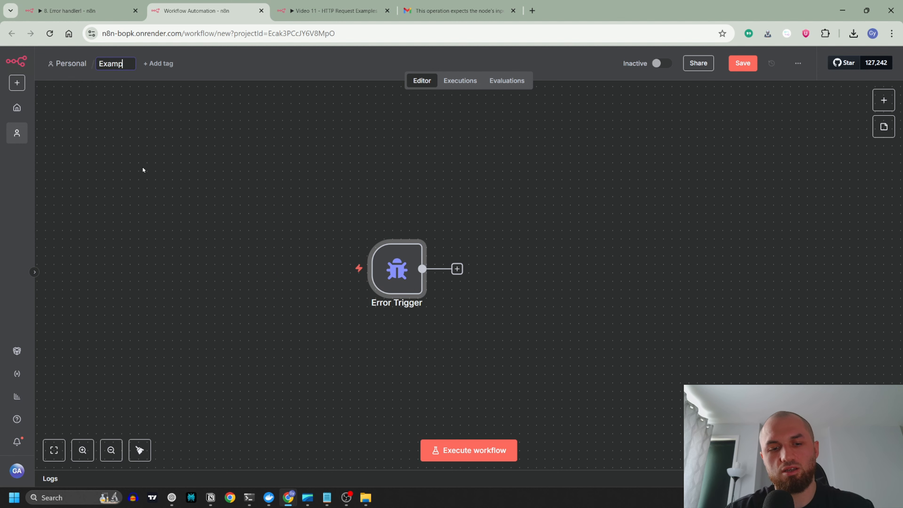
text(le Error Trigger)
key(Return)
Step: Set the error workflow of Video 11 - HTTP Request Examples to "Example Error Trigger" and save the settings
key(ctrl+Tab)
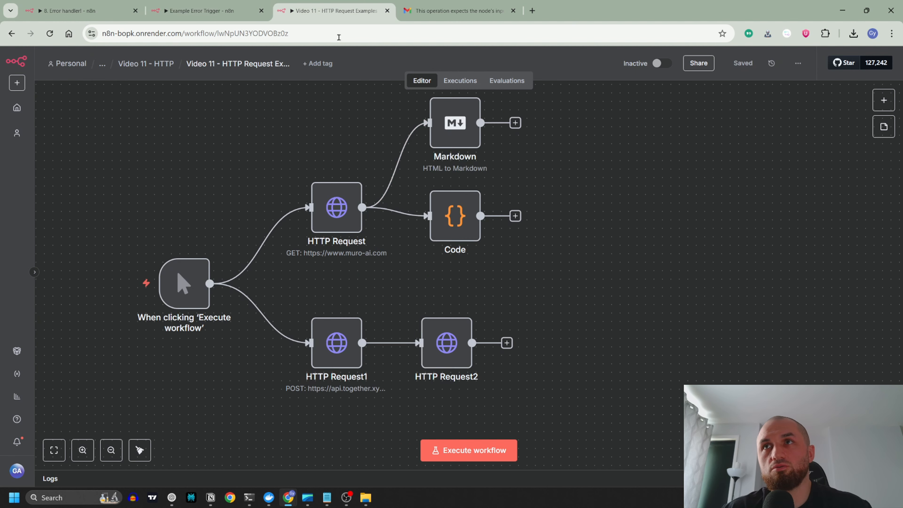
click(798, 63)
click(788, 188)
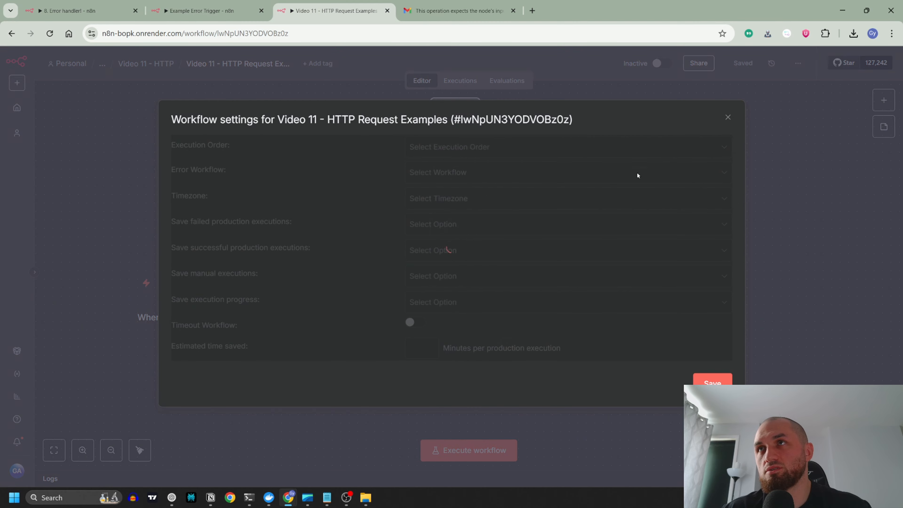
click(484, 178)
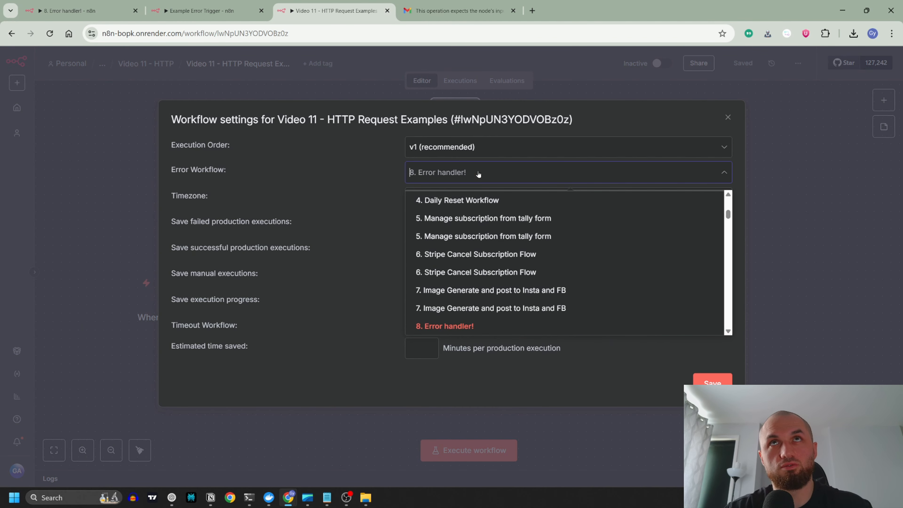
text(example)
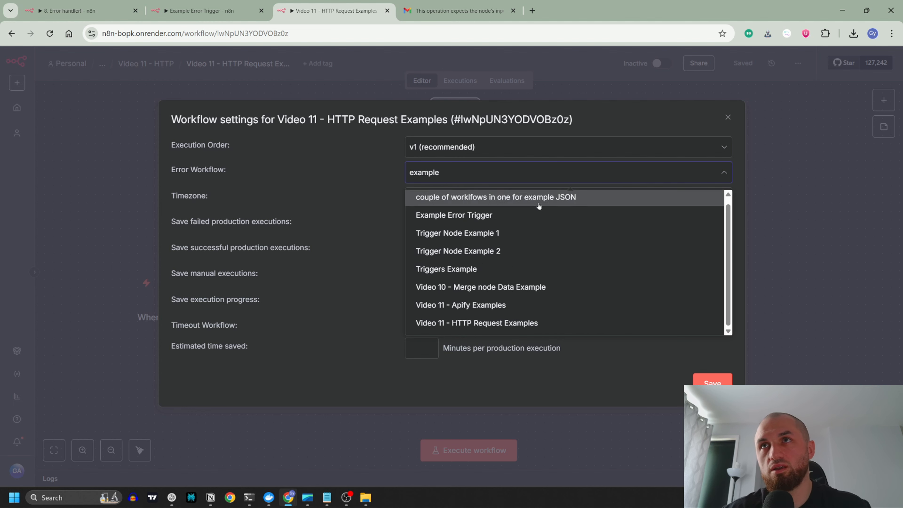
click(464, 217)
click(711, 382)
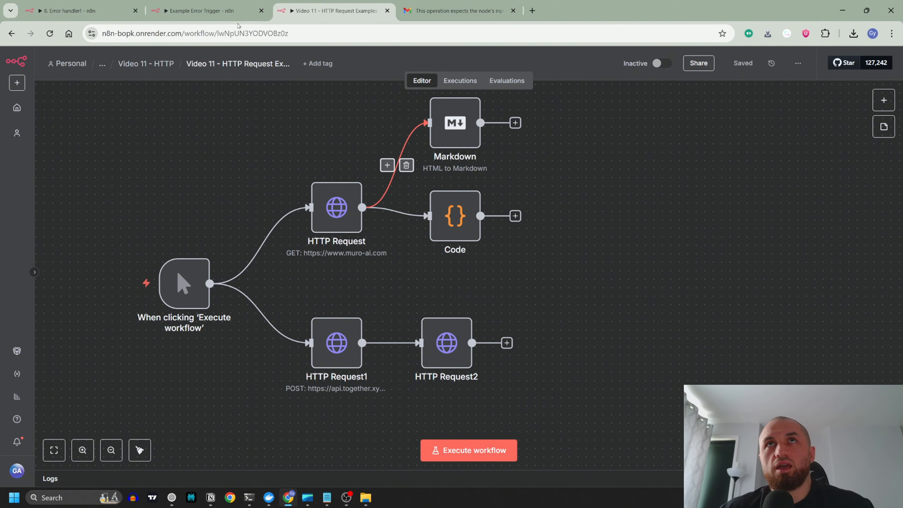
Step: Check the execution history of the Example Error Trigger workflow and return to the HTTP Request Examples workflow
click(201, 11)
click(460, 81)
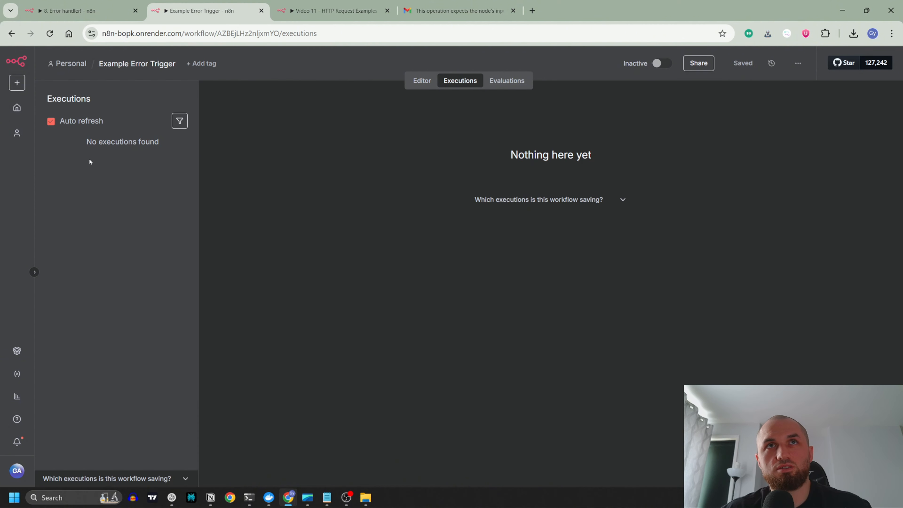
click(321, 12)
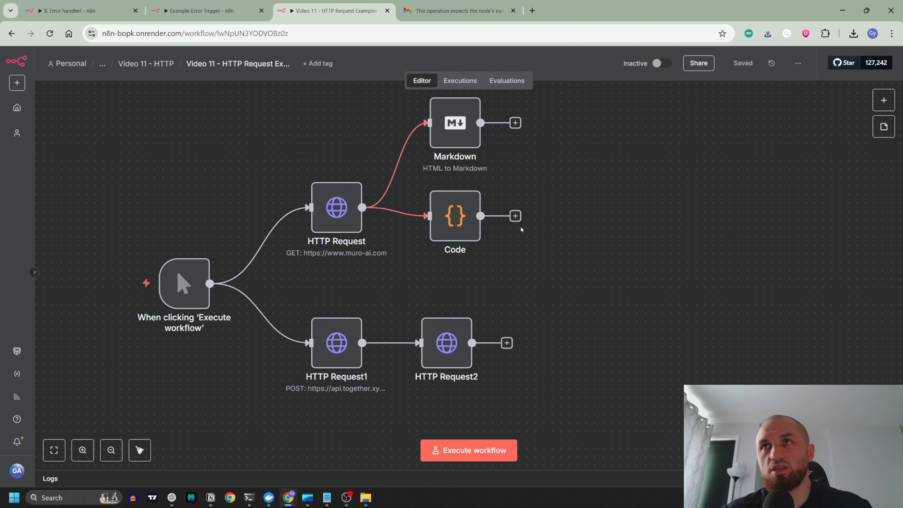
double_click(336, 207)
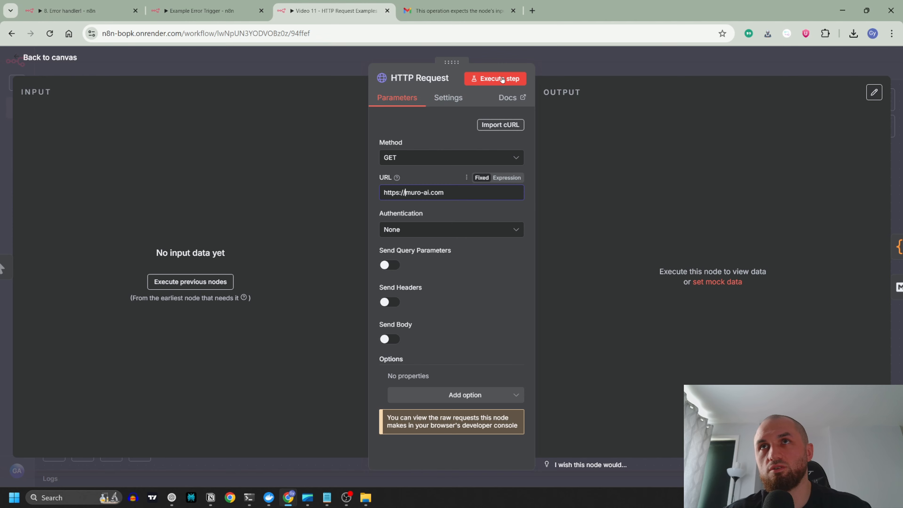
click(502, 80)
click(548, 66)
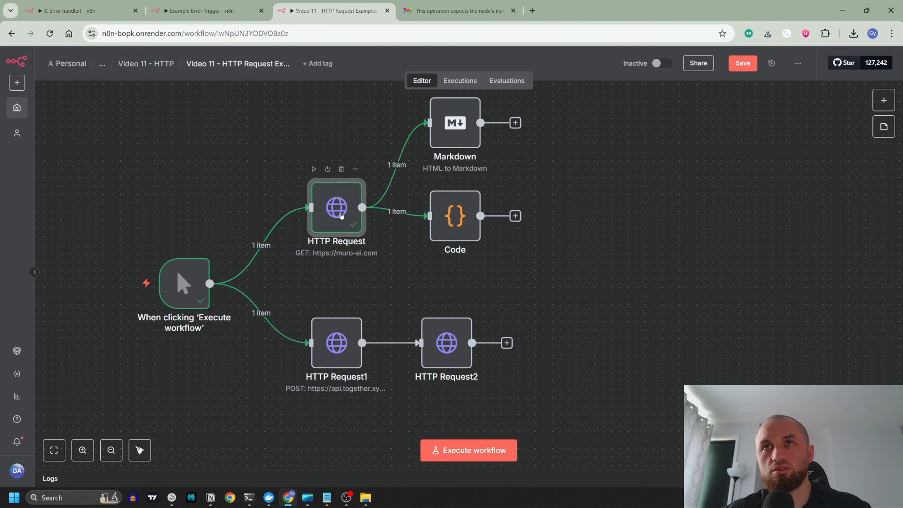
double_click(341, 215)
click(472, 197)
drag(406, 192, 383, 192)
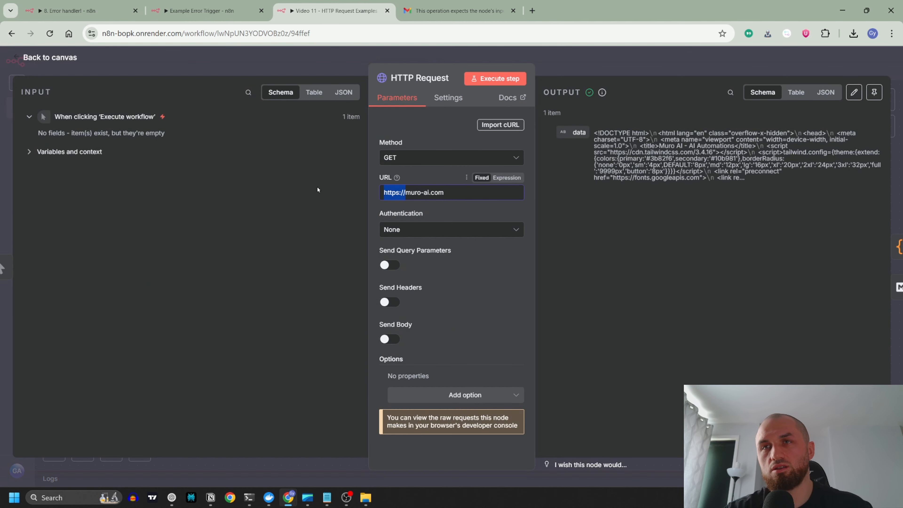
key(BackSpace)
click(510, 80)
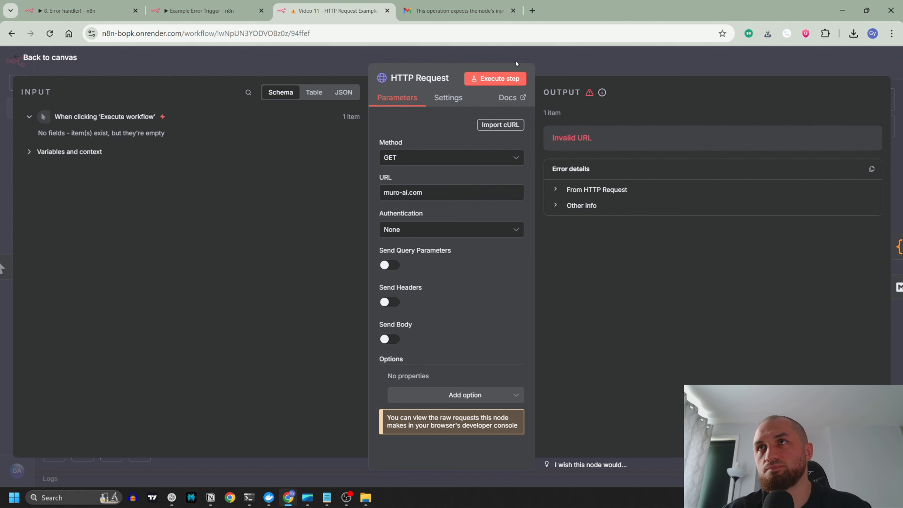
Step: Recheck the executions of Example Error Trigger after the test run and inspect the activation option of the HTTP Request Examples workflow
click(202, 11)
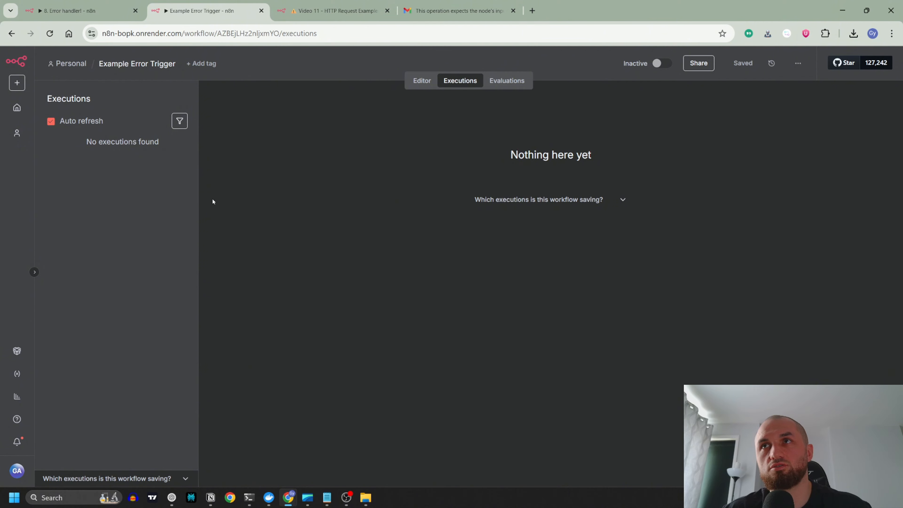
click(334, 11)
mouse_move(660, 63)
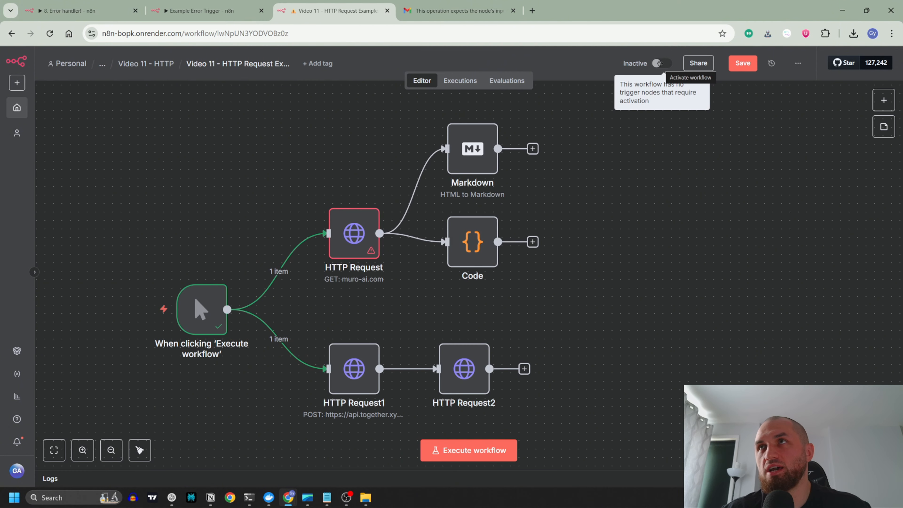
Step: Add a Schedule Trigger node to the HTTP Request Examples workflow with a Seconds interval and 15 seconds between triggers
click(884, 100)
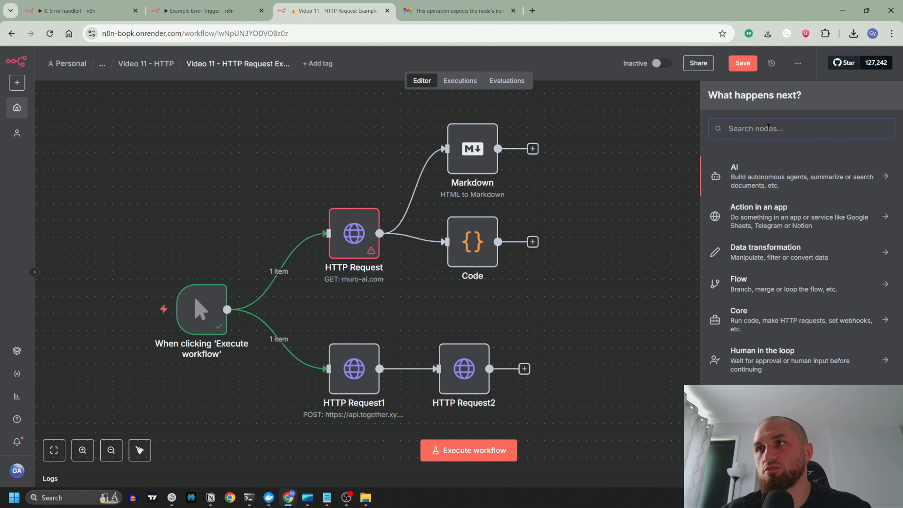
text(schedule)
click(740, 164)
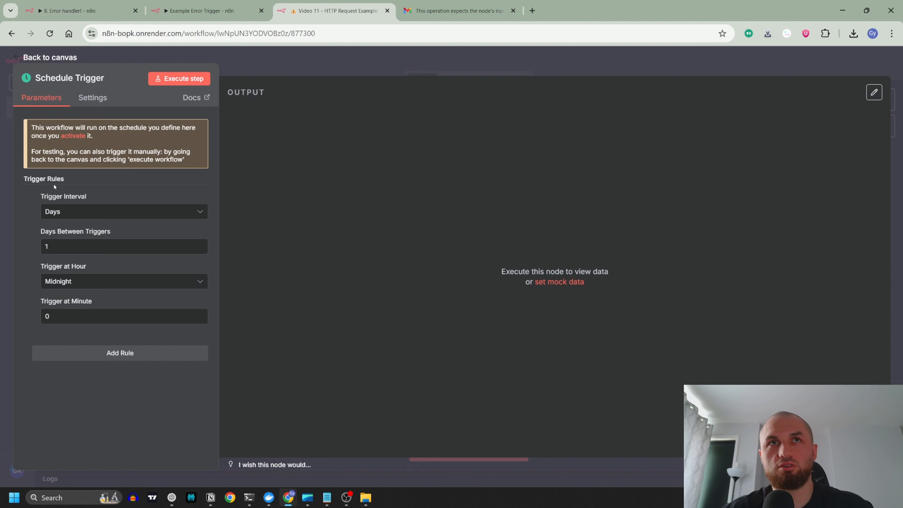
click(89, 211)
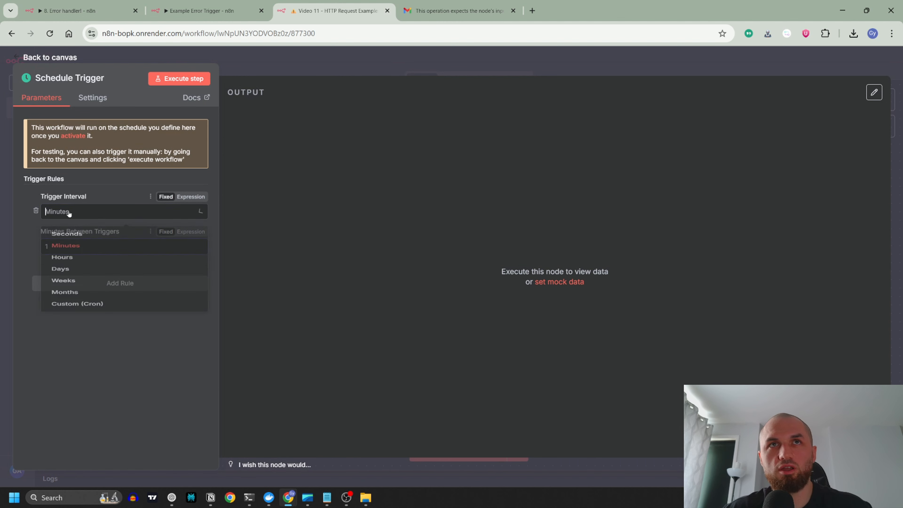
click(87, 238)
text(1)
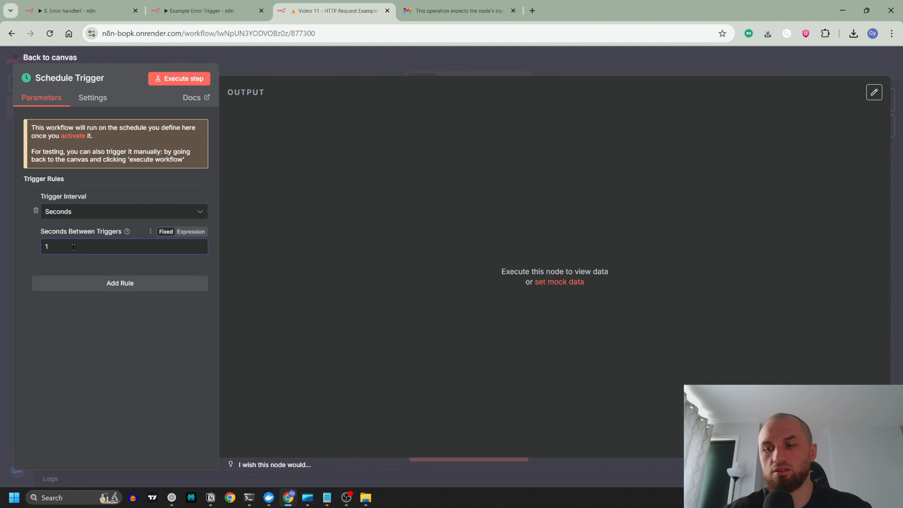
text(5)
key(Escape)
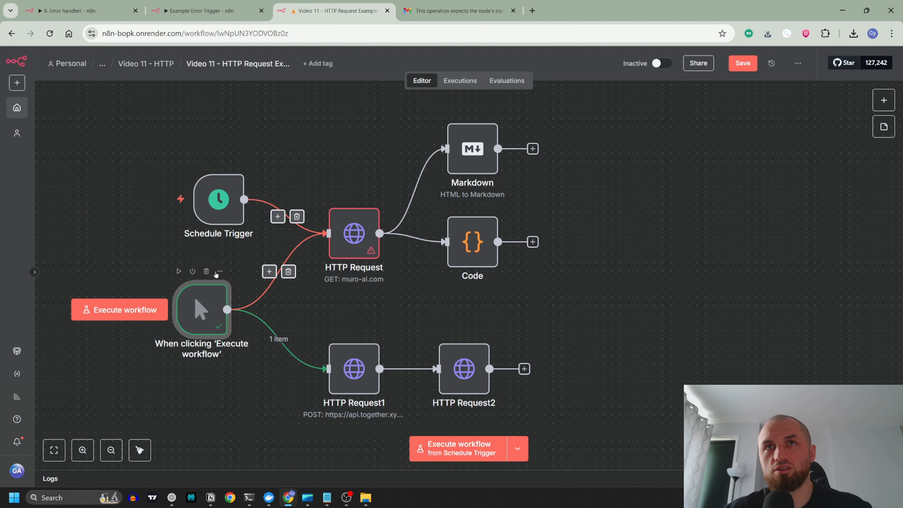
Step: Deactivate the manual 'When clicking Execute workflow' trigger node and check the settings of the first HTTP Request node
click(193, 271)
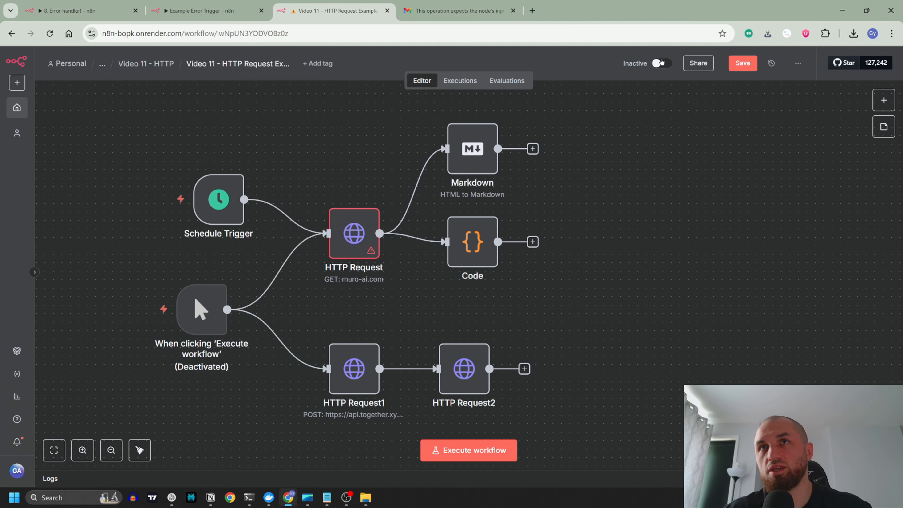
double_click(353, 250)
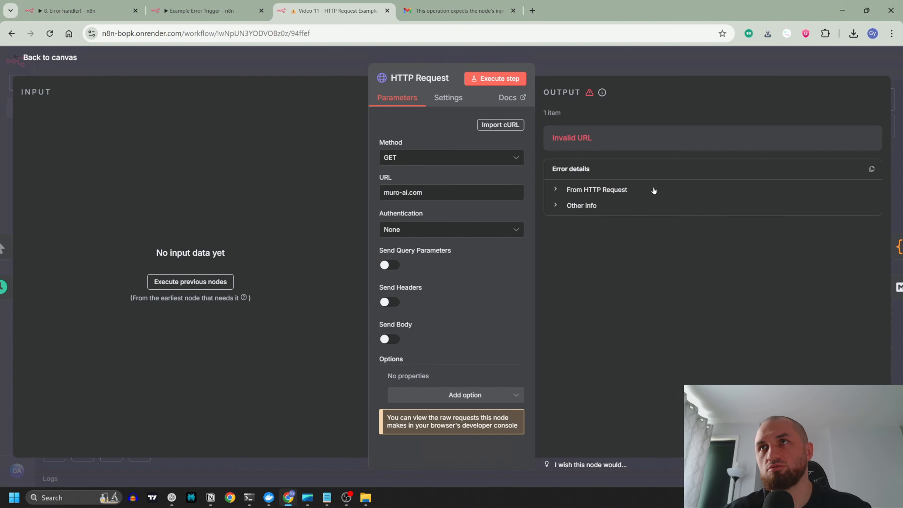
click(590, 62)
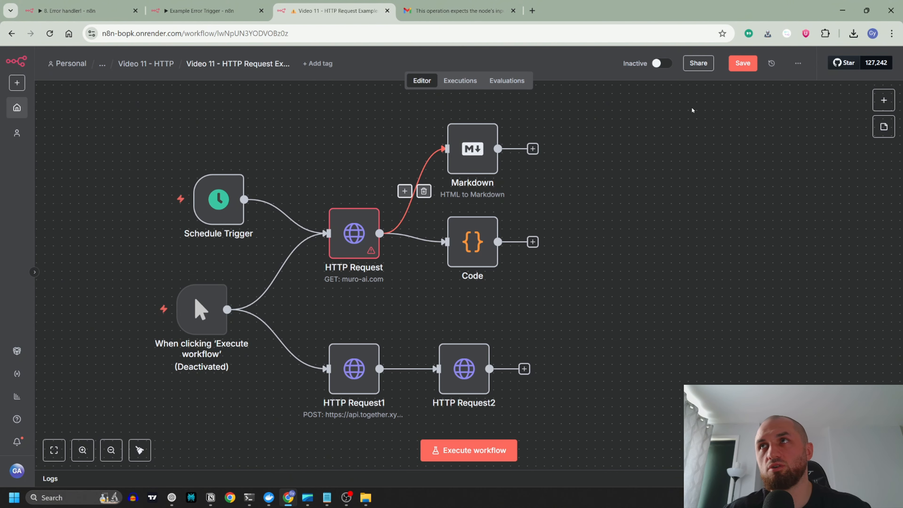
Step: Open the Example Error Trigger workflow's executions list, and save and activate the HTTP Request Examples workflow
click(206, 10)
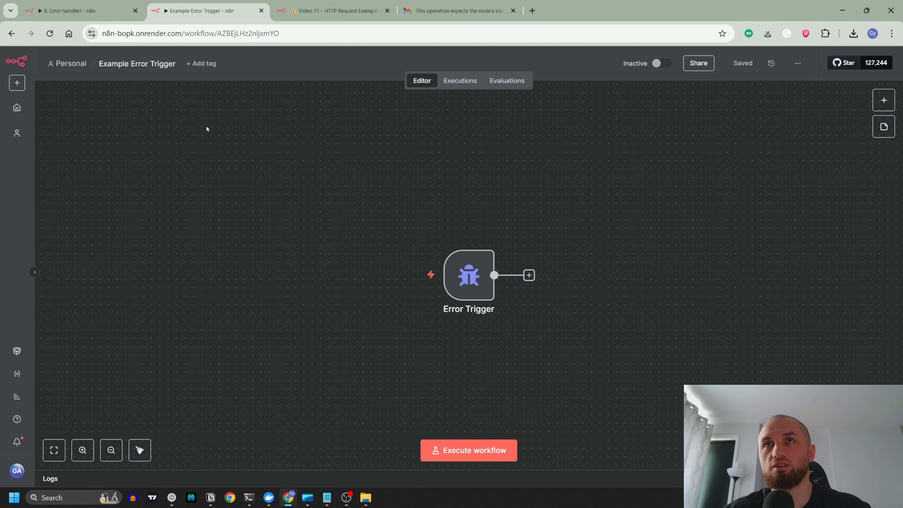
click(470, 81)
click(342, 11)
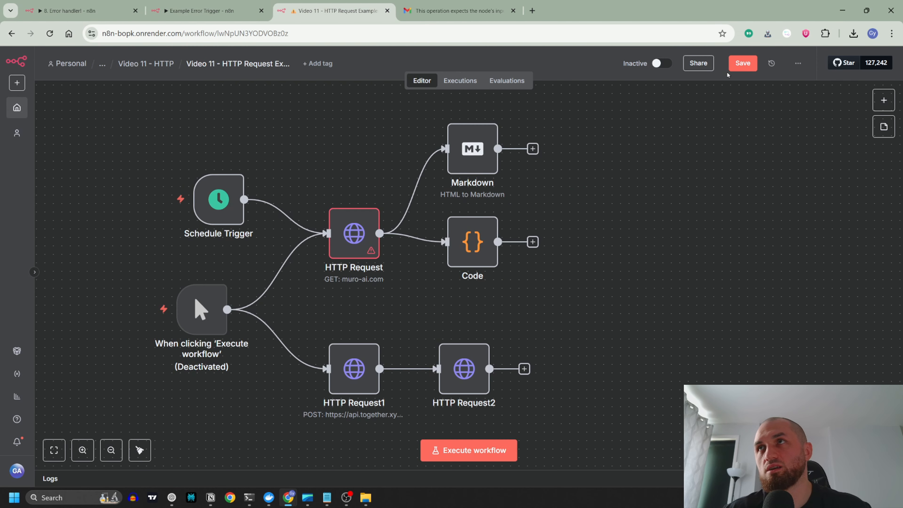
click(738, 65)
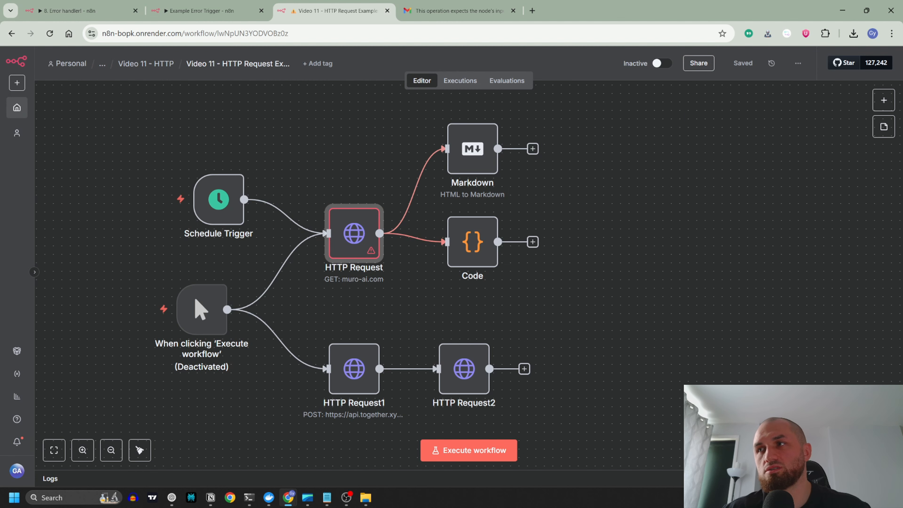
click(662, 64)
Step: Check the executions of Example Error Trigger and HTTP Request Examples for a scheduled failure, reloading the error workflow's list
click(220, 16)
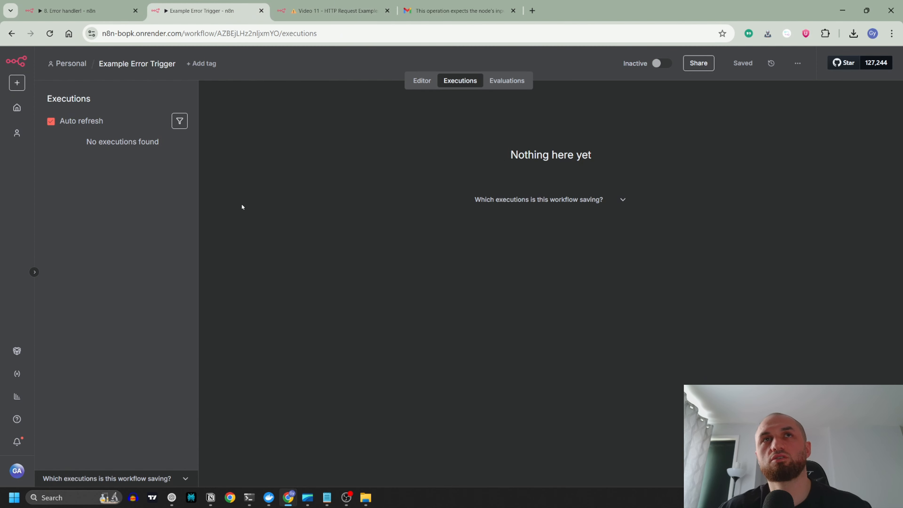
click(422, 80)
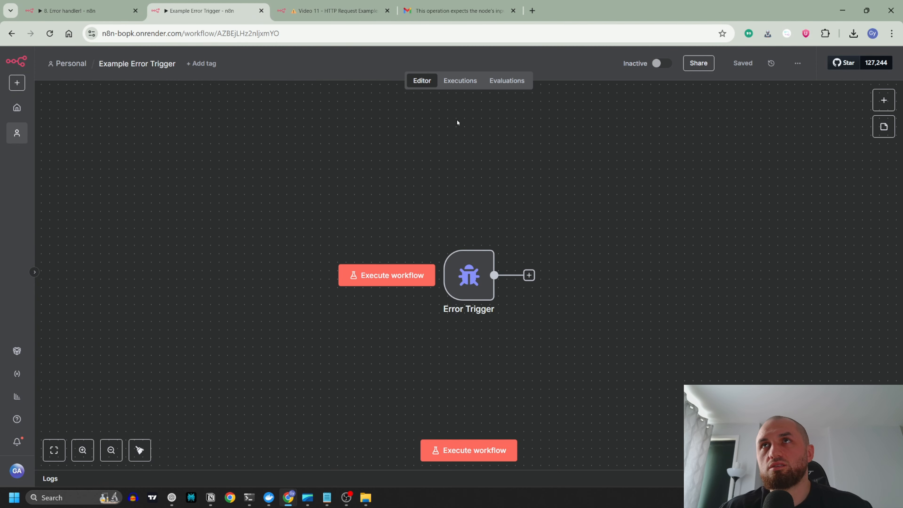
click(461, 80)
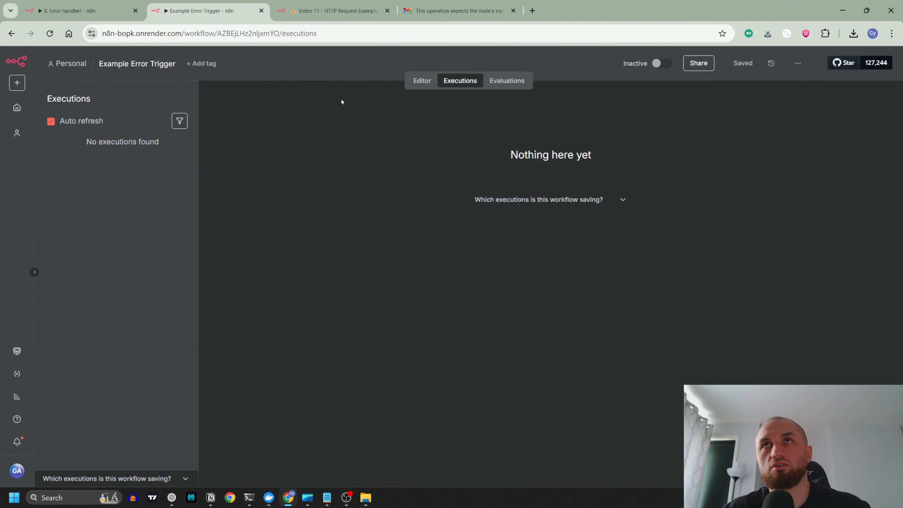
click(334, 11)
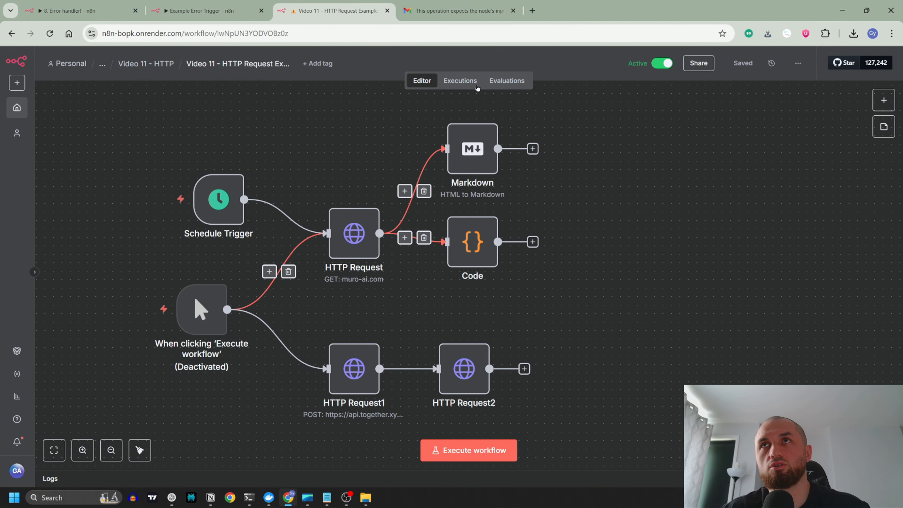
click(460, 80)
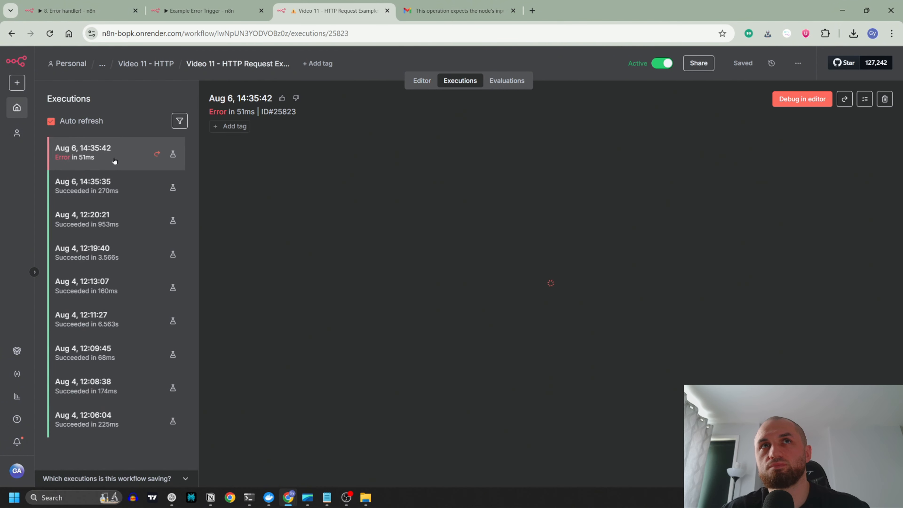
click(219, 13)
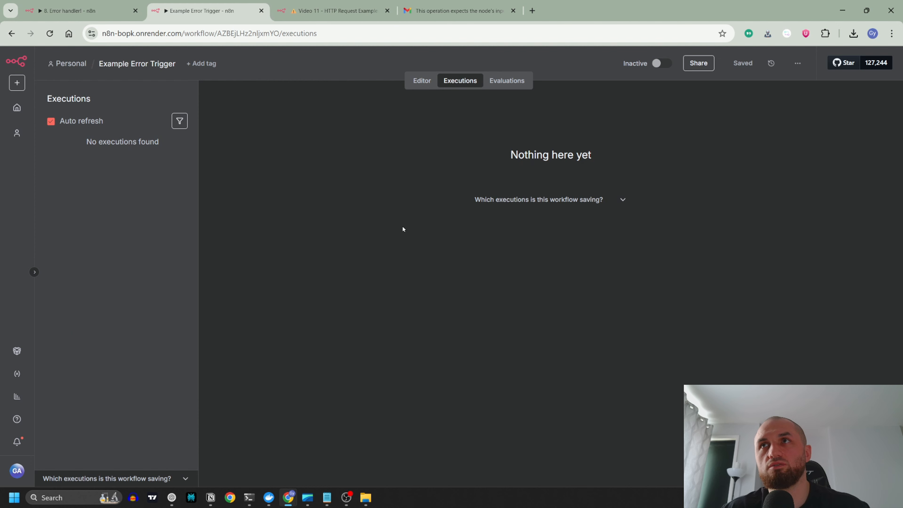
click(423, 81)
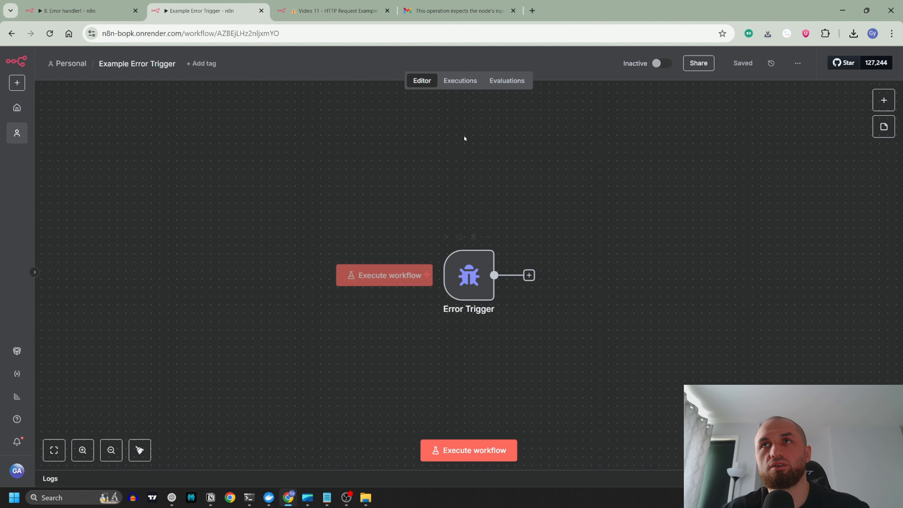
click(460, 81)
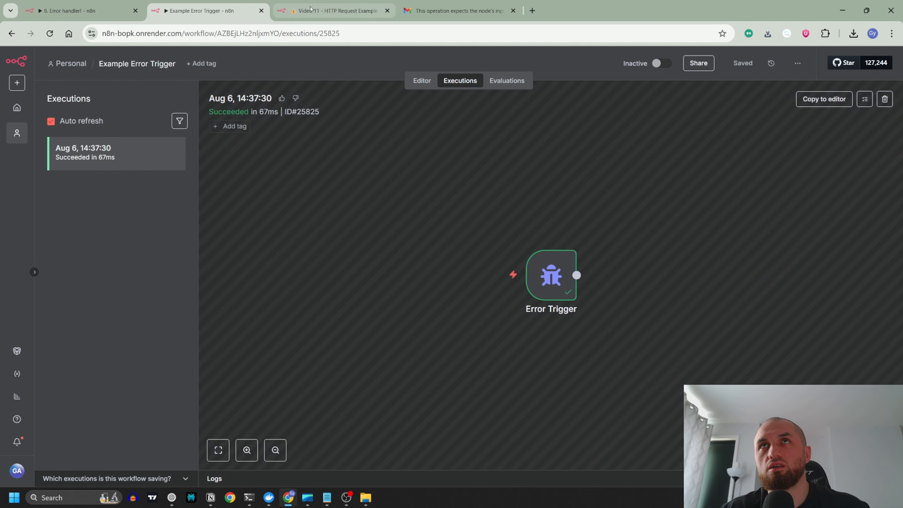
Step: Deactivate the HTTP Request Examples workflow and return to its editor
click(311, 10)
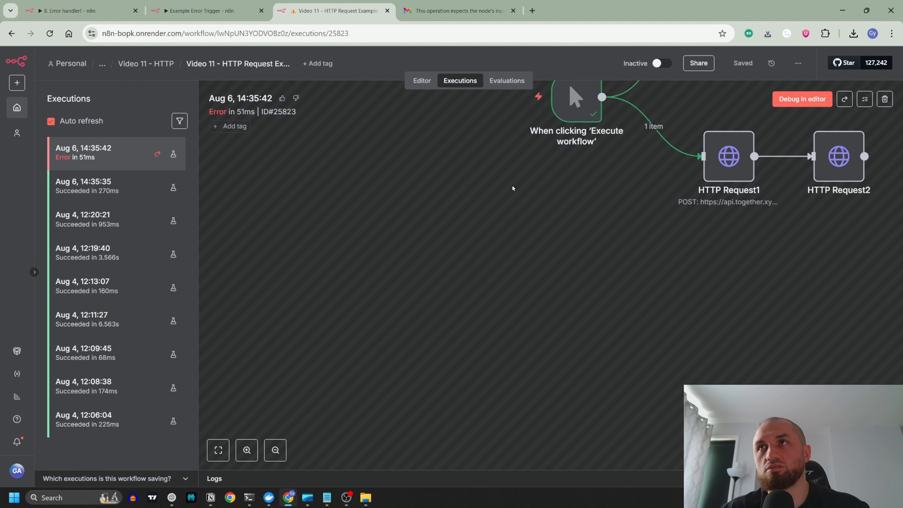
click(421, 80)
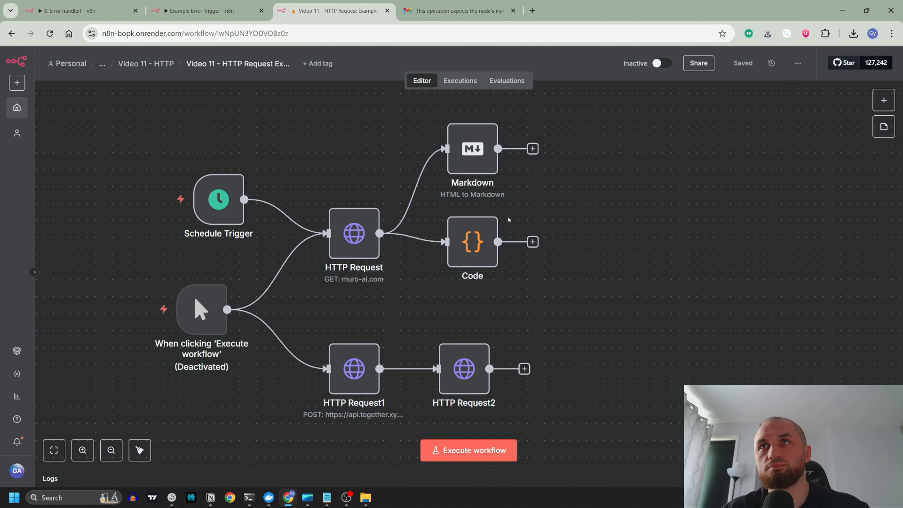
Step: Copy the captured Example Error Trigger execution to the editor and open the Error Trigger node's output data
click(201, 10)
click(823, 99)
double_click(468, 277)
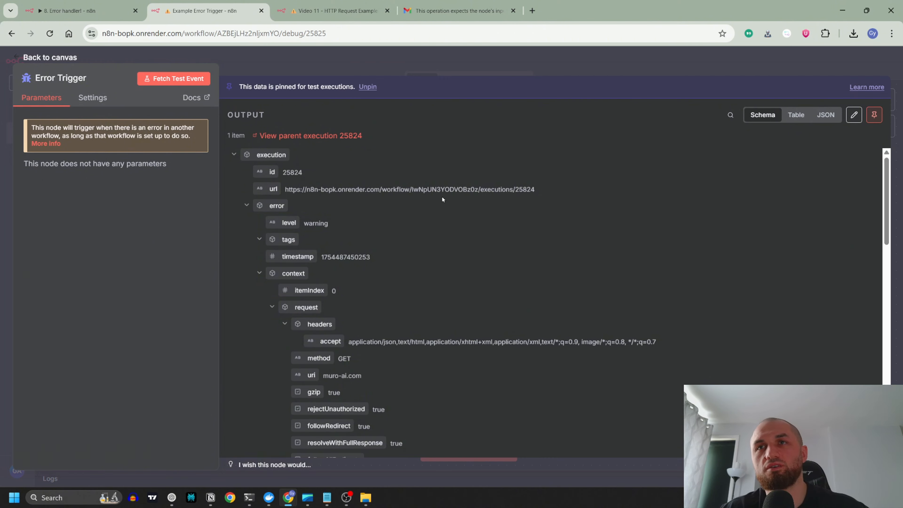
Step: Examine the Error Trigger output, including the execution URL, request details, failing node, error message, stack and workflow name, and close the node
scroll(445, 195, down, 3)
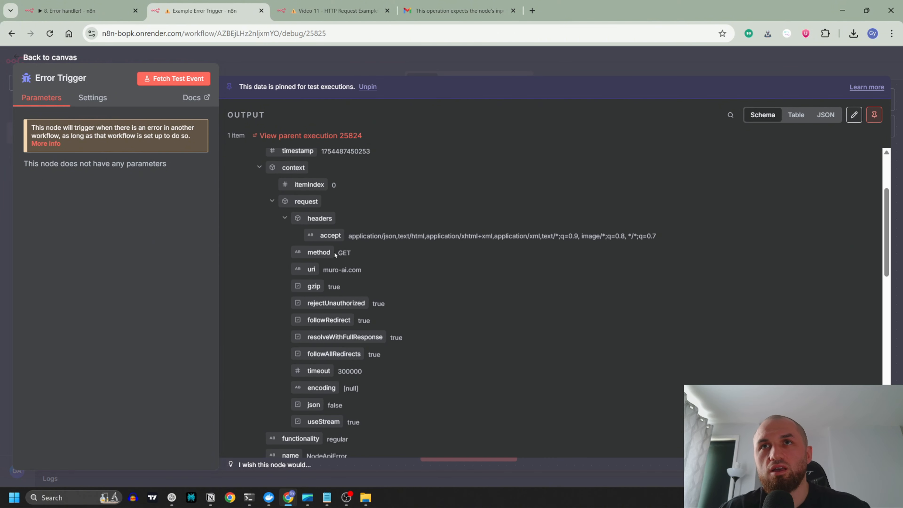
scroll(336, 271, up, 3)
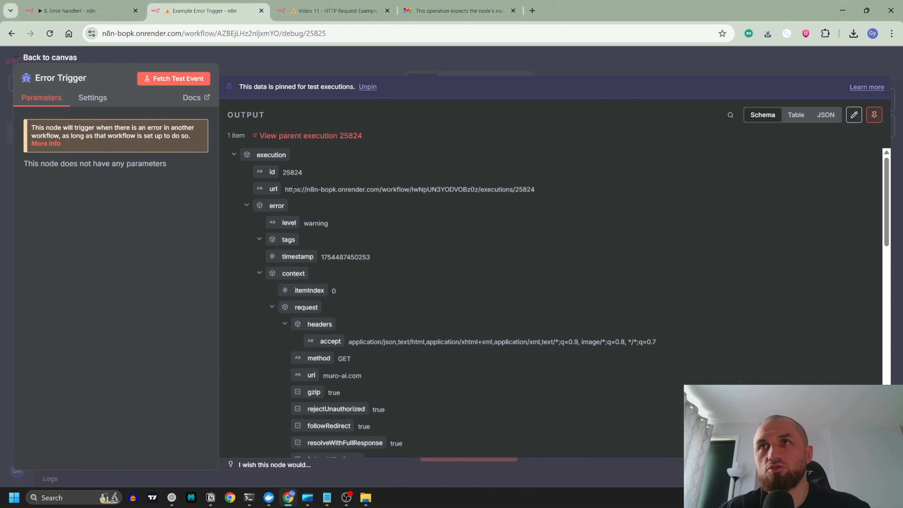
drag(546, 191, 284, 193)
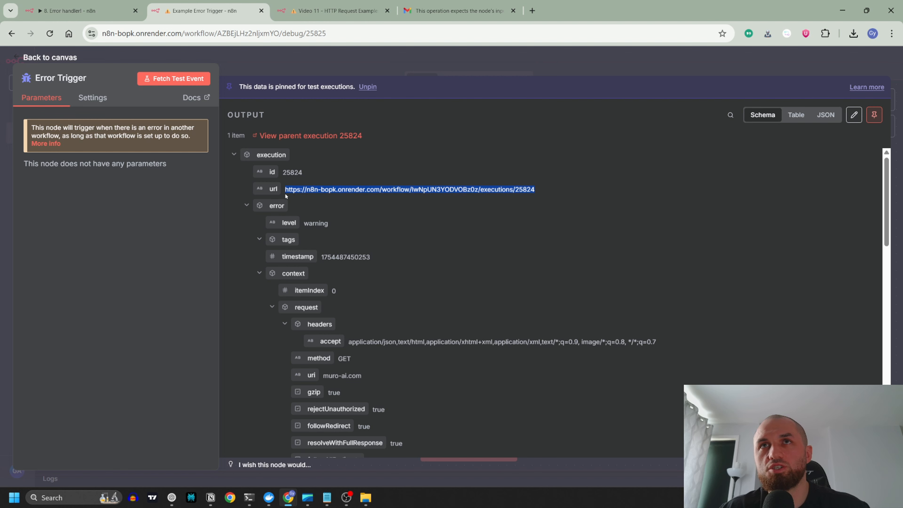
click(387, 220)
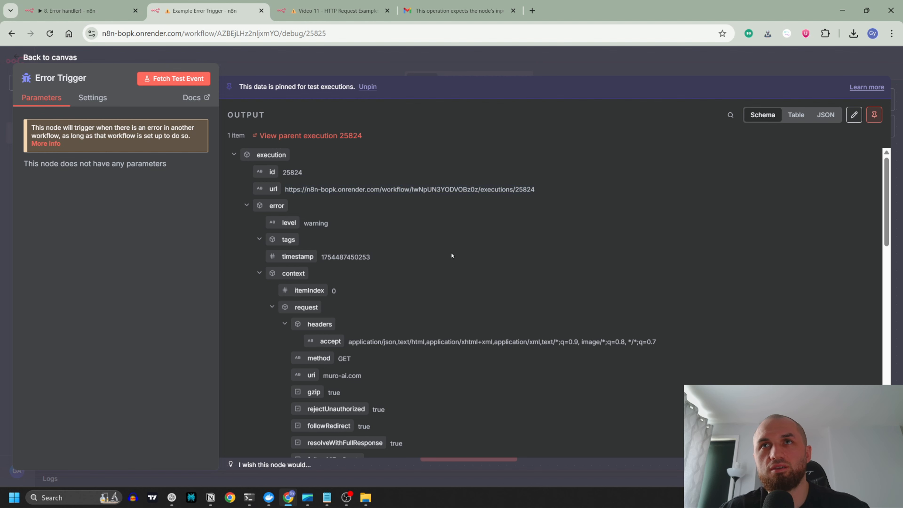
scroll(392, 221, down, 2)
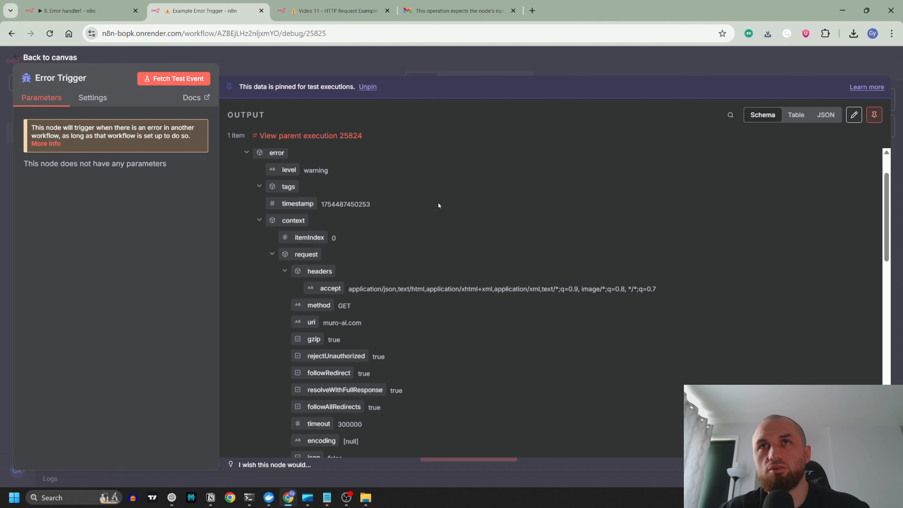
scroll(462, 228, down, 2)
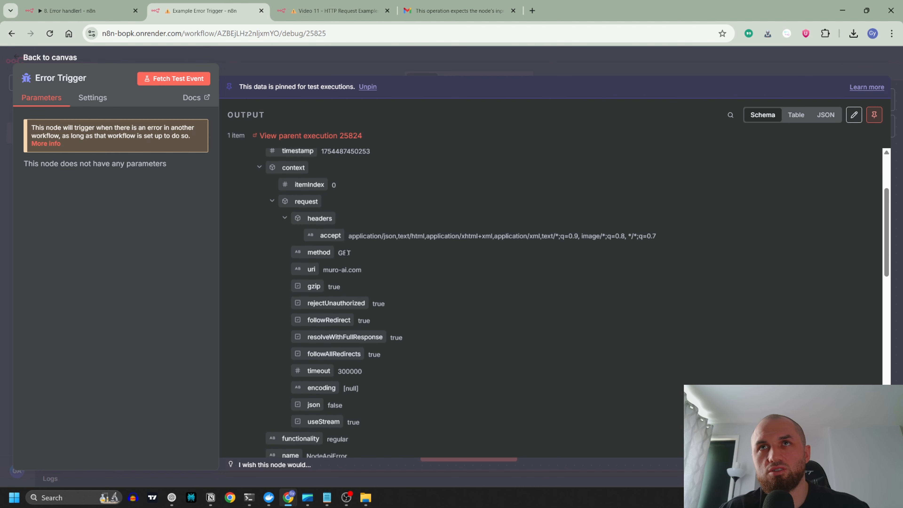
scroll(445, 285, down, 4)
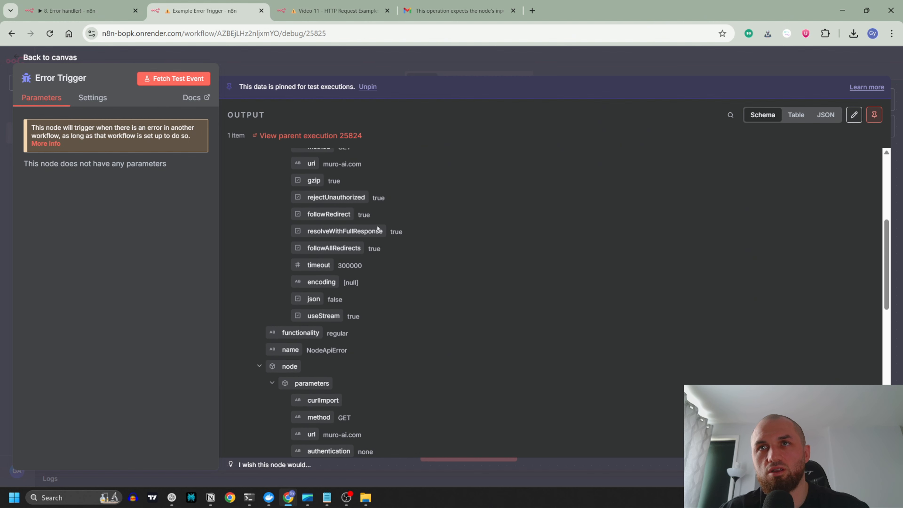
scroll(426, 276, down, 6)
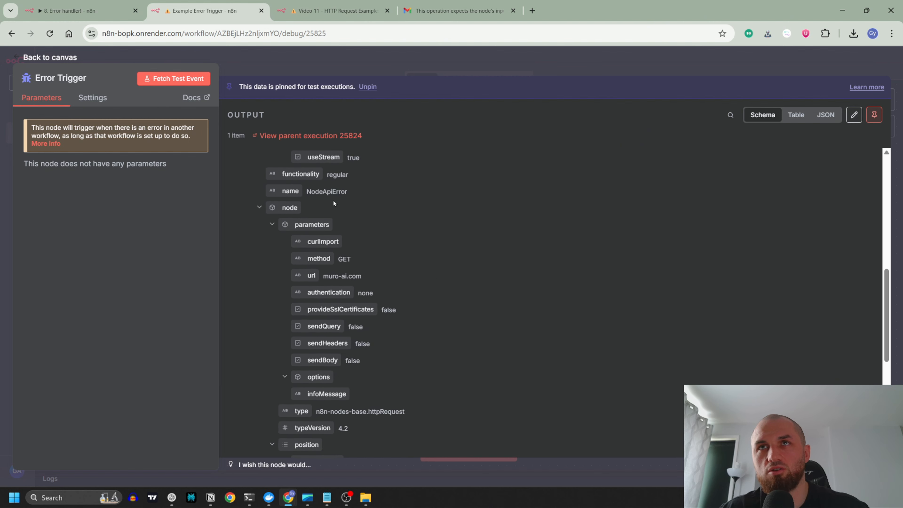
scroll(462, 271, down, 10)
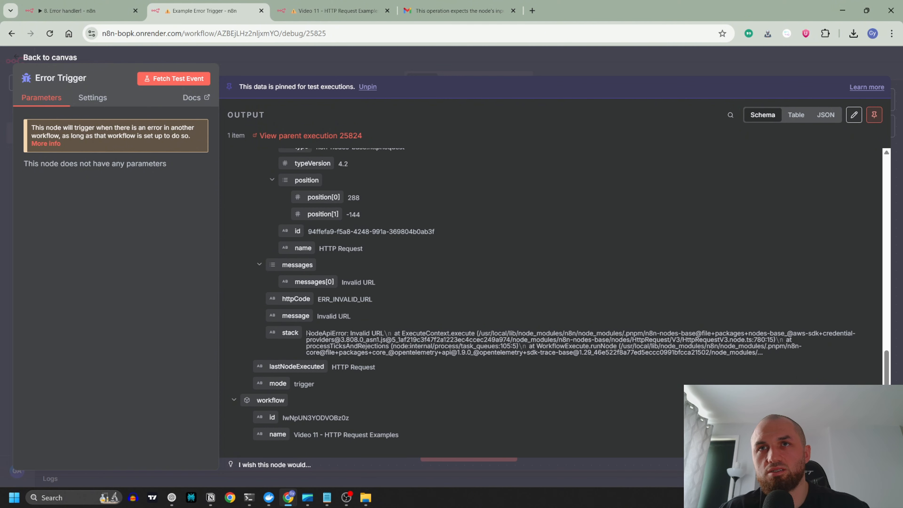
mouse_move(306, 333)
mouse_down()
mouse_move(576, 334)
mouse_move(770, 352)
mouse_up()
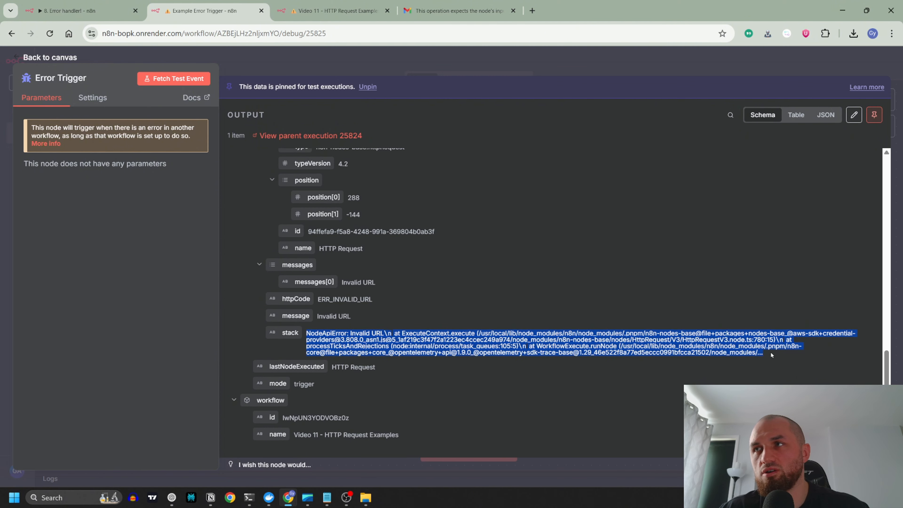
click(346, 336)
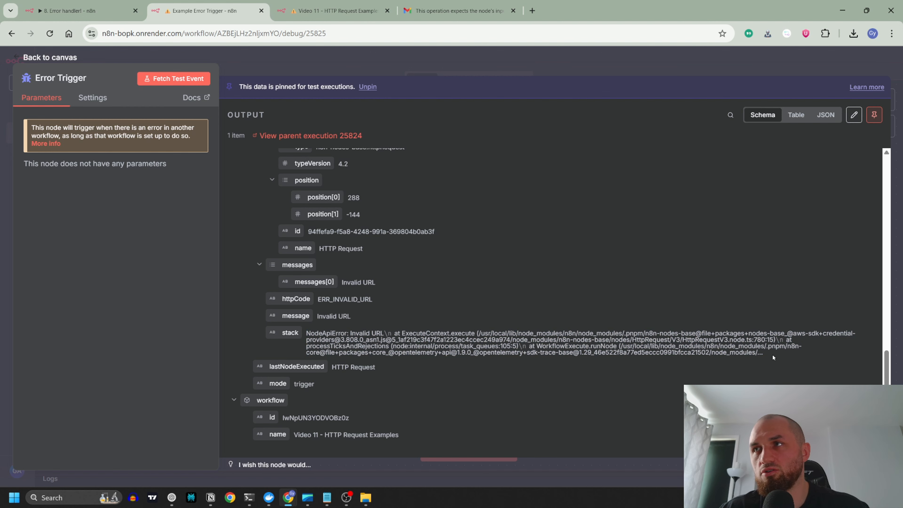
scroll(767, 353, down, 1)
key(Escape)
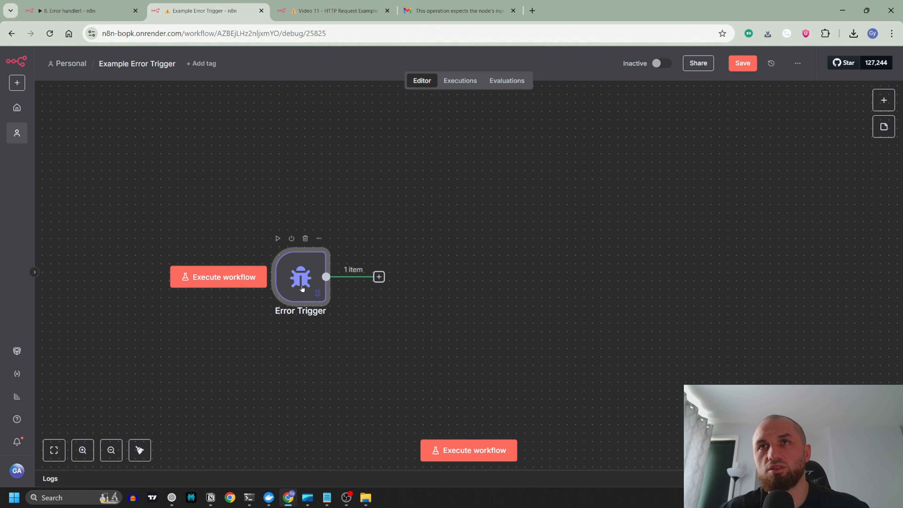
Step: Add a Gmail Send a message node after the Error Trigger node
click(379, 277)
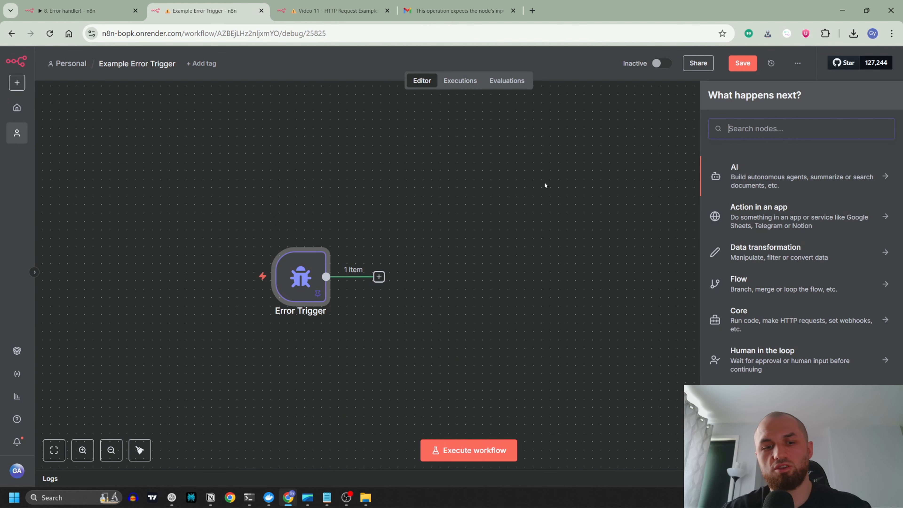
text(gmail)
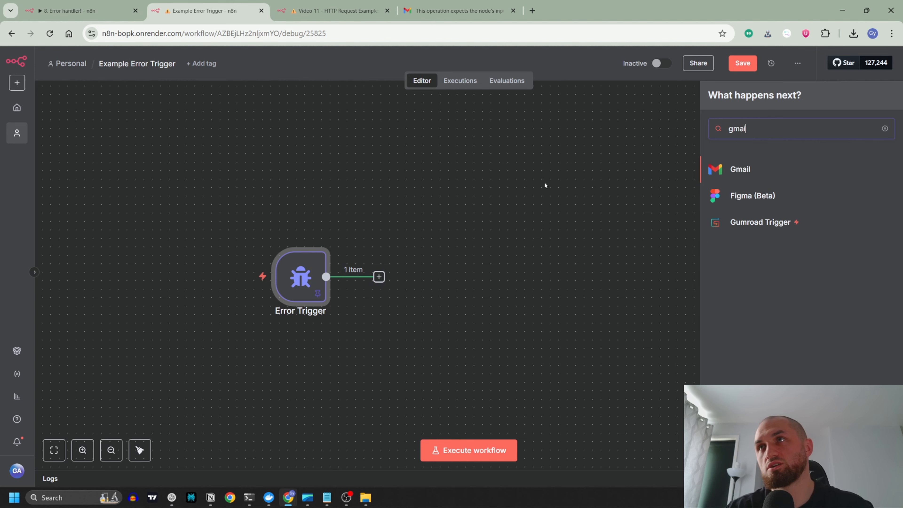
key(Return)
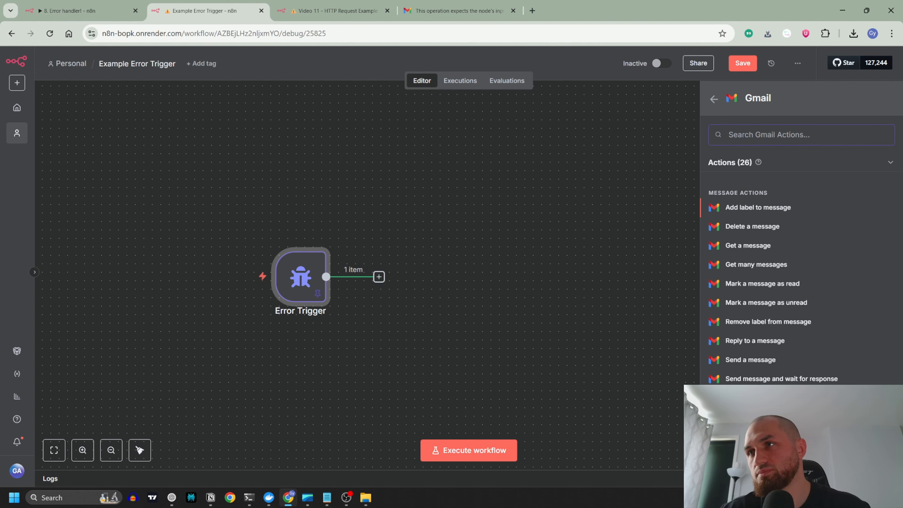
click(750, 359)
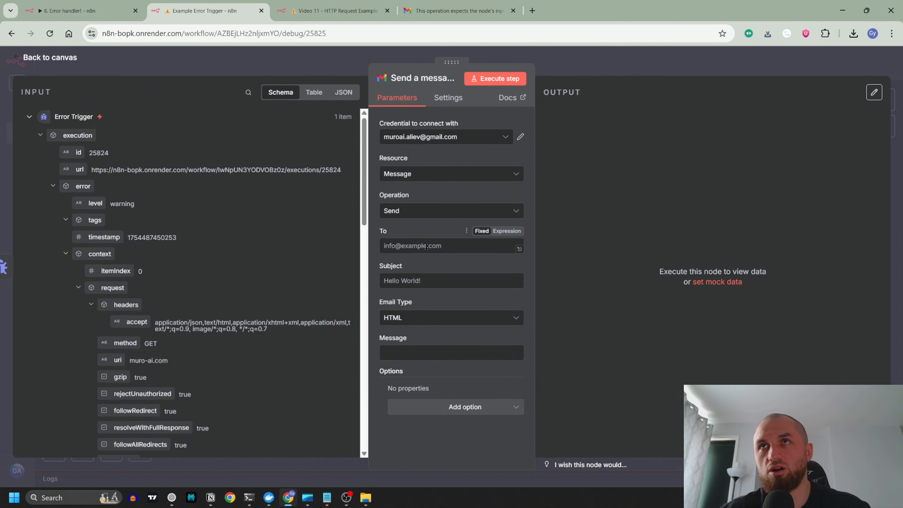
Step: Fill in the recipient's email address for the Gmail message
click(437, 247)
click(462, 268)
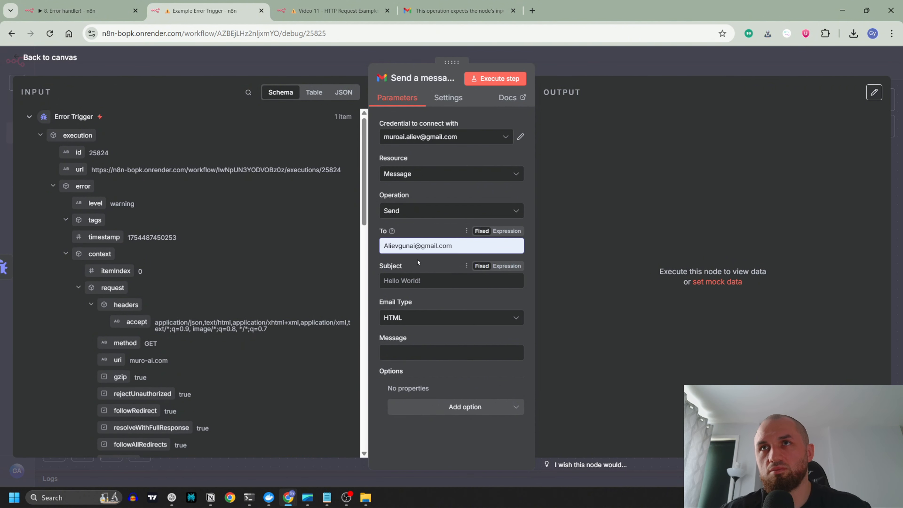
drag(462, 247, 342, 252)
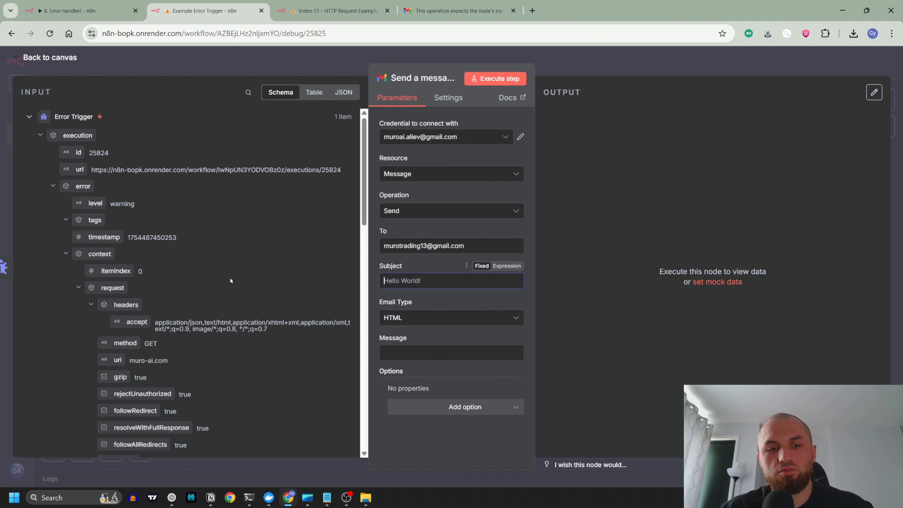
Step: Set the email subject to "Error in Workflow: {{ $json.workflow.name }}" and the email type to Text
text(E)
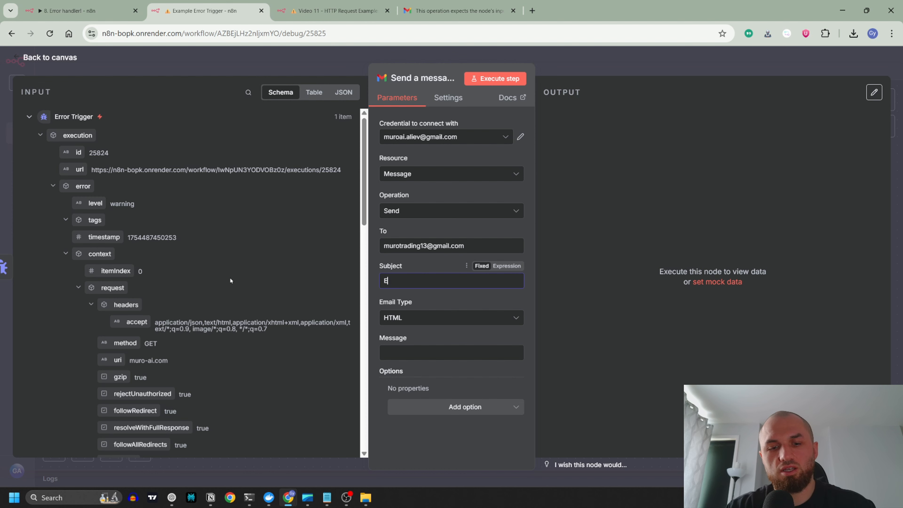
text(rror in Workflow: {{ $json.execution.error.message)
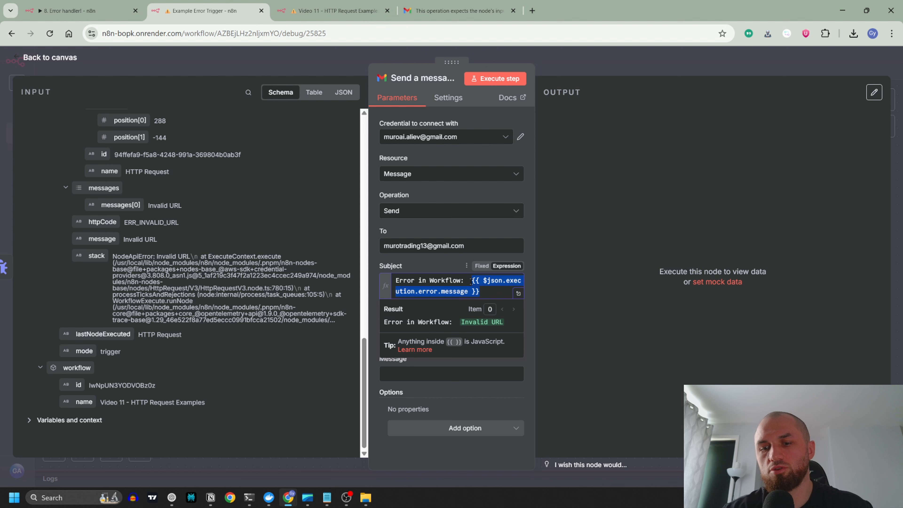
key(BackSpace)
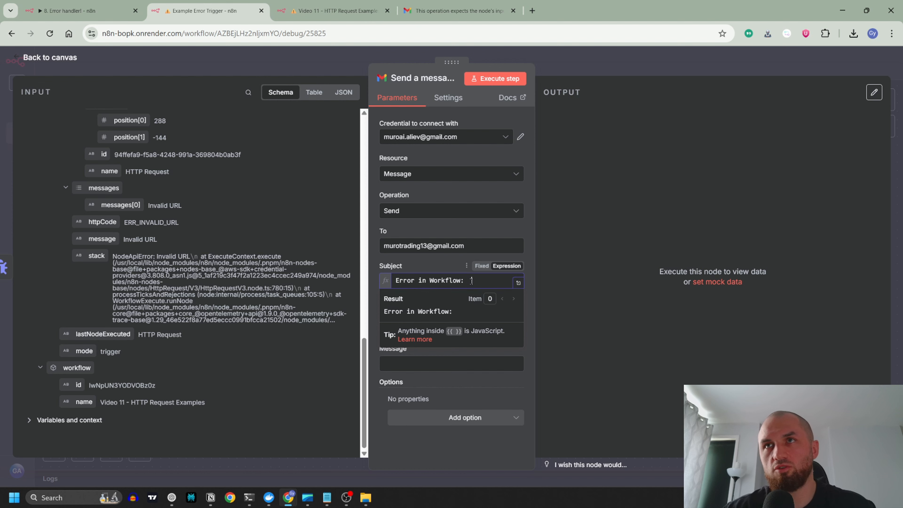
drag(86, 409, 487, 285)
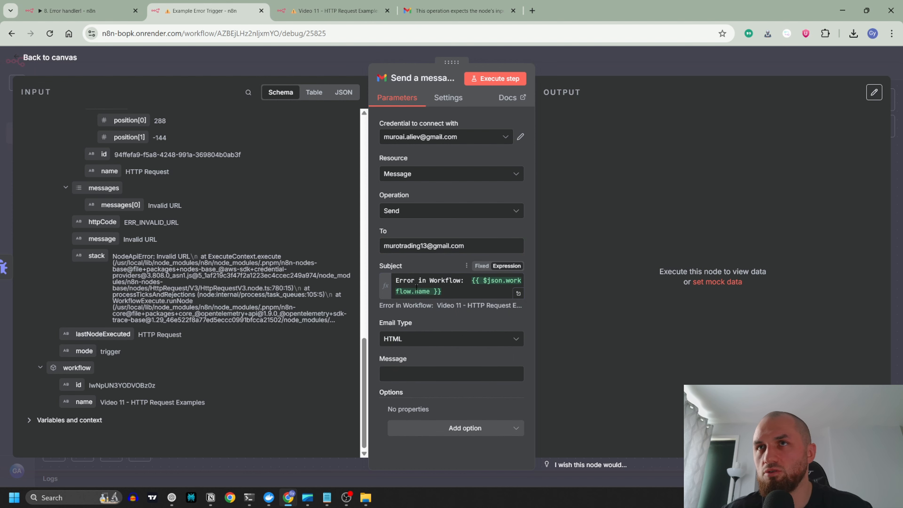
click(447, 343)
click(440, 367)
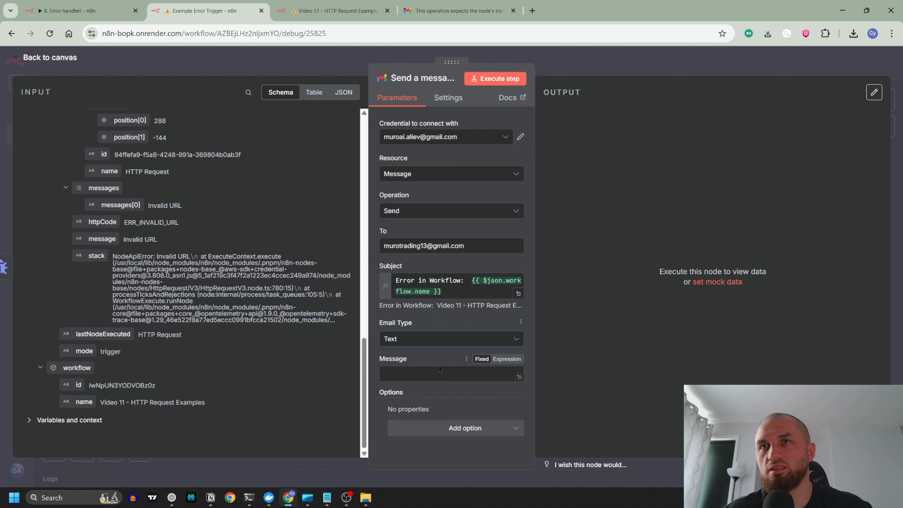
Step: Write the message as an expression with "URL: {{ $json.execution.url }}" and, after a blank line, "Error: {{ $json.execution.error.stack }}", and return to the canvas
click(507, 359)
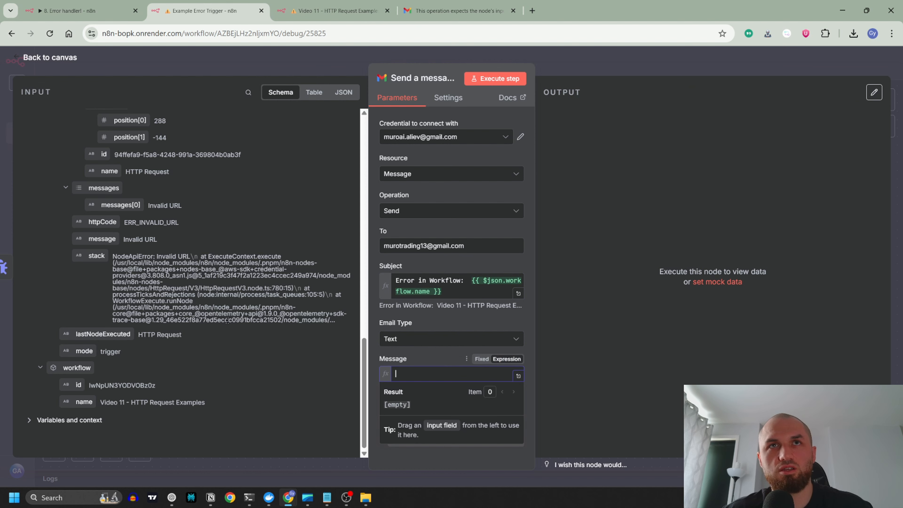
scroll(91, 254, up, 15)
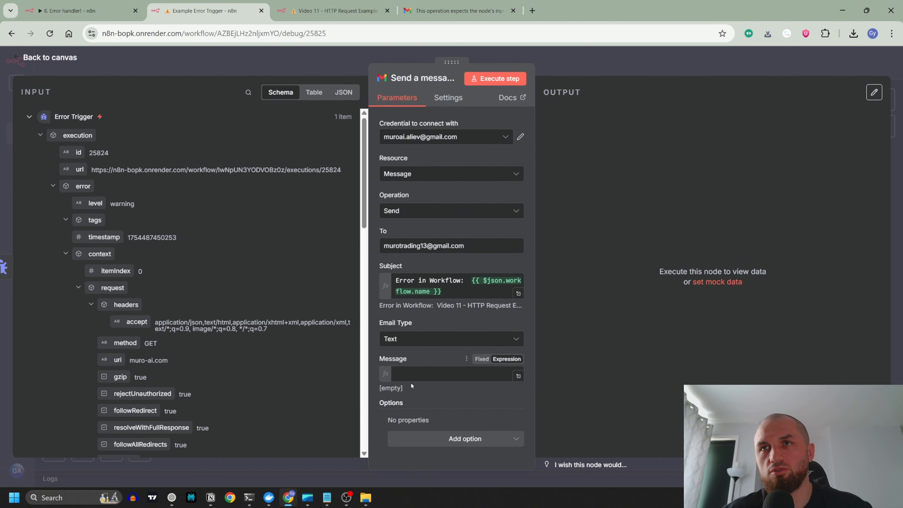
click(408, 375)
text(URL: {{ $json.execution.url)
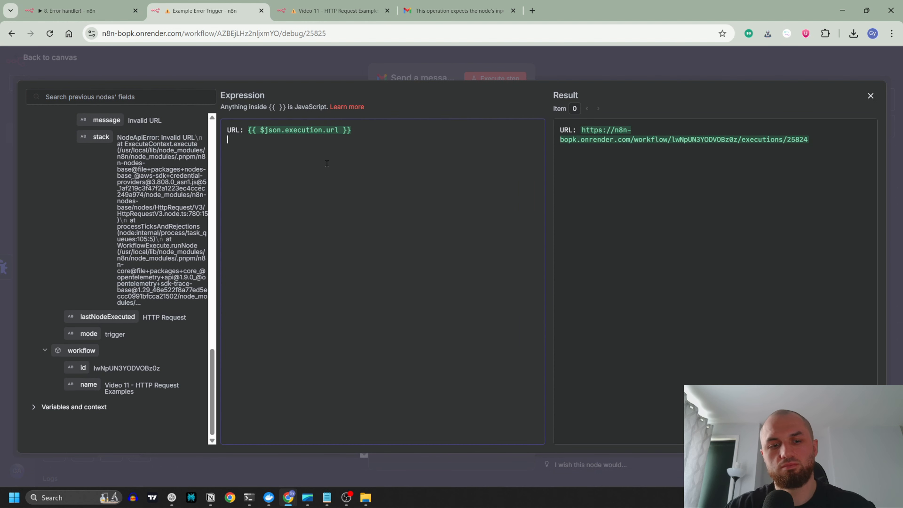
text(Error:)
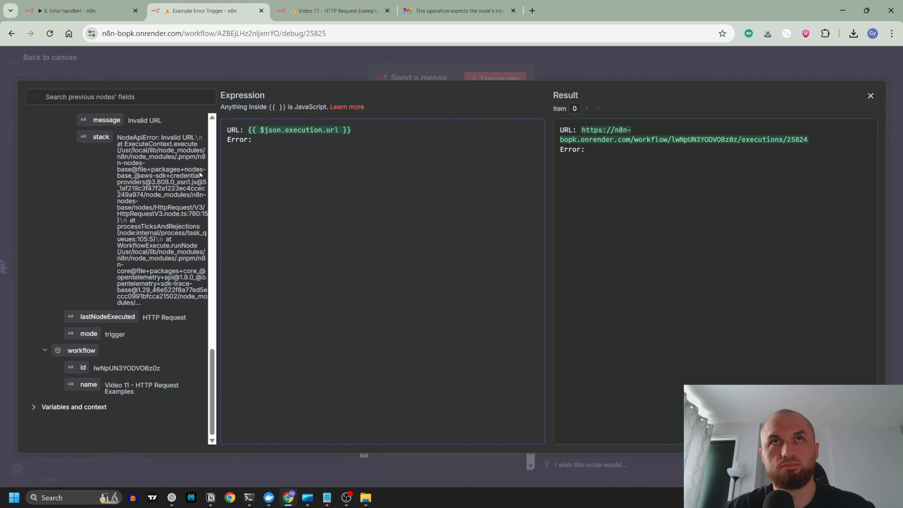
drag(101, 137, 277, 142)
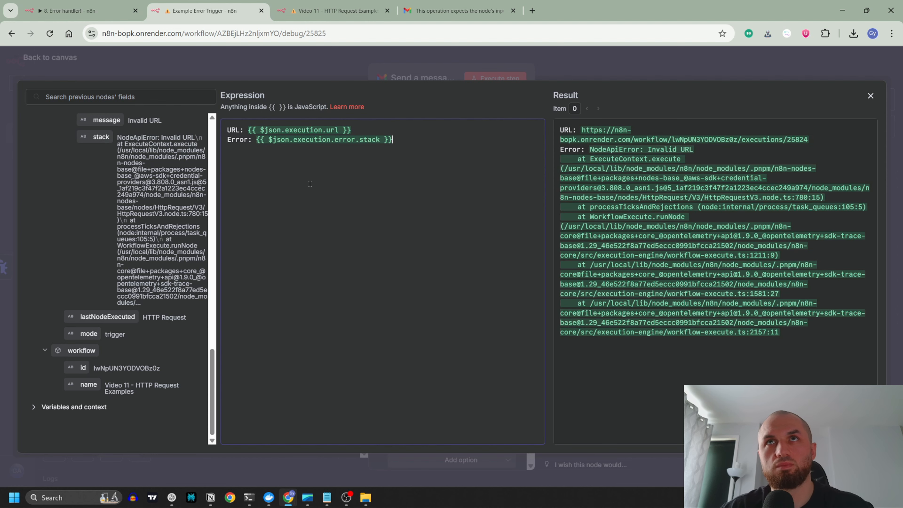
key(Return)
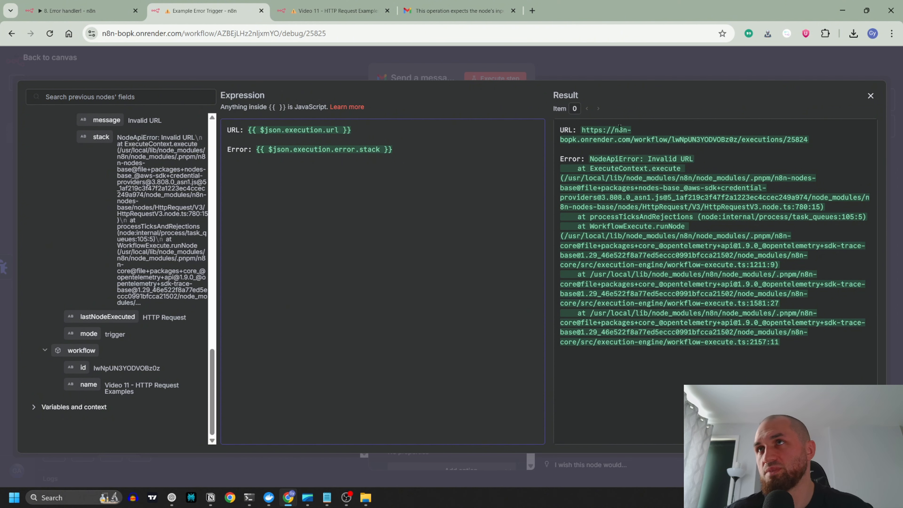
drag(583, 130, 740, 156)
click(771, 139)
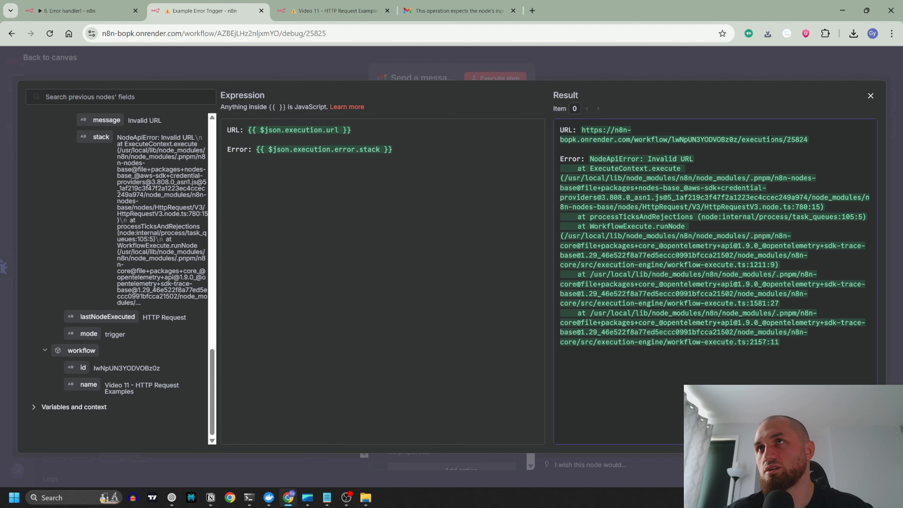
click(544, 58)
click(539, 54)
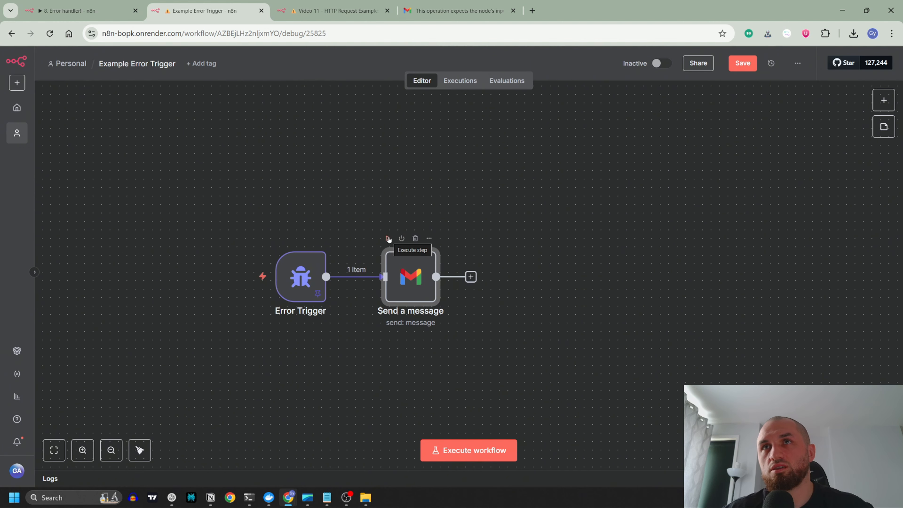
Step: Execute the Send a message node and read the resulting error email in Gmail
click(388, 238)
click(455, 17)
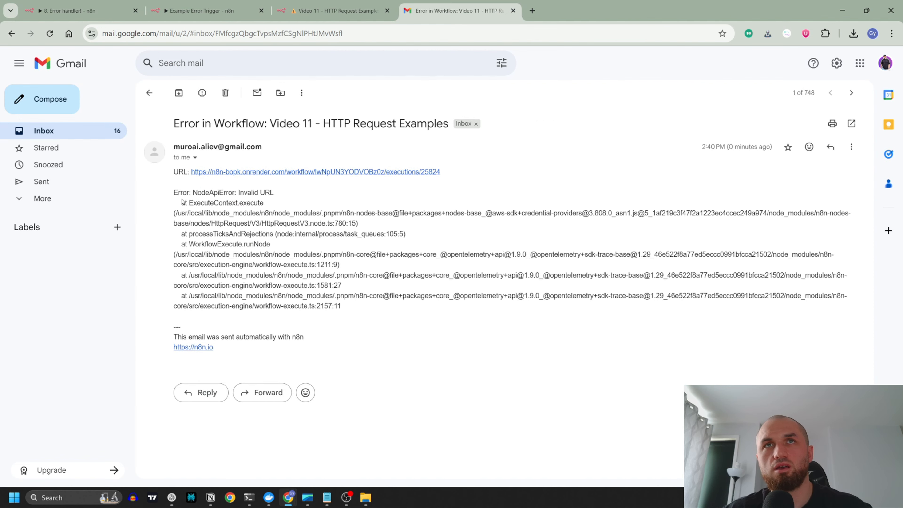
drag(174, 193, 306, 275)
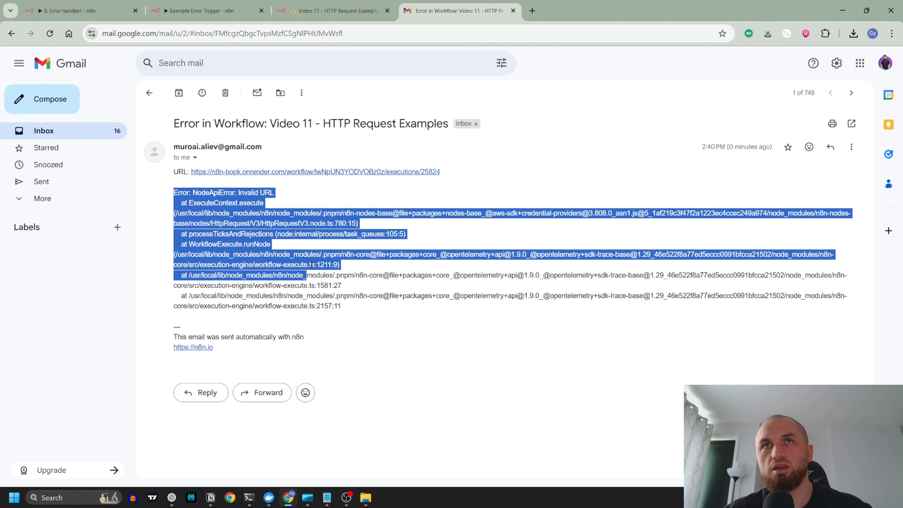
click(371, 172)
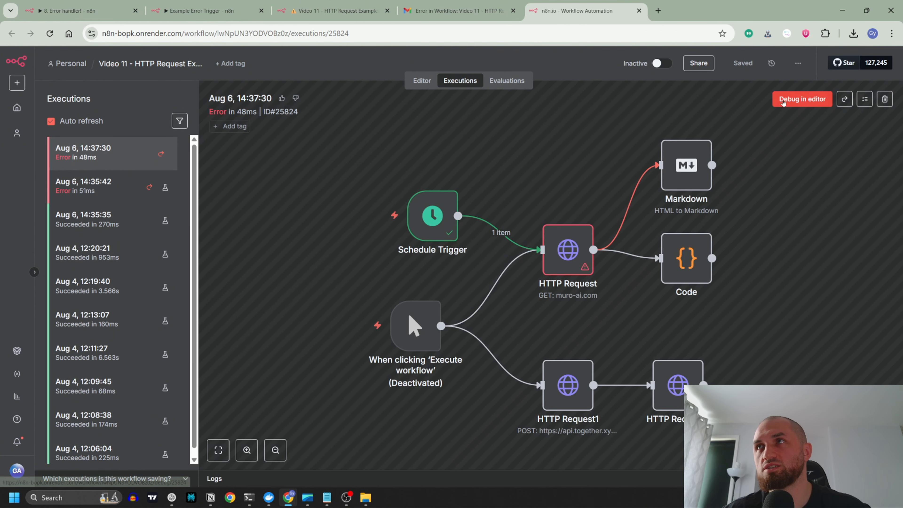
click(806, 102)
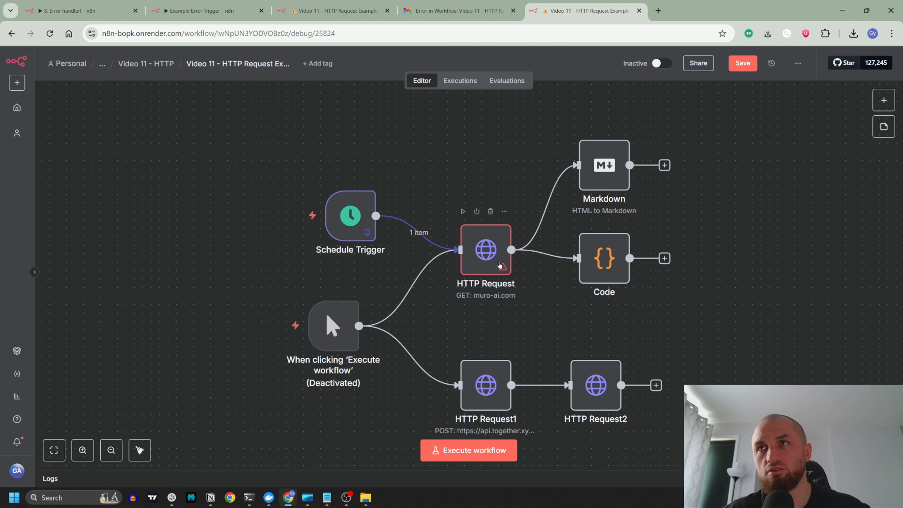
double_click(499, 264)
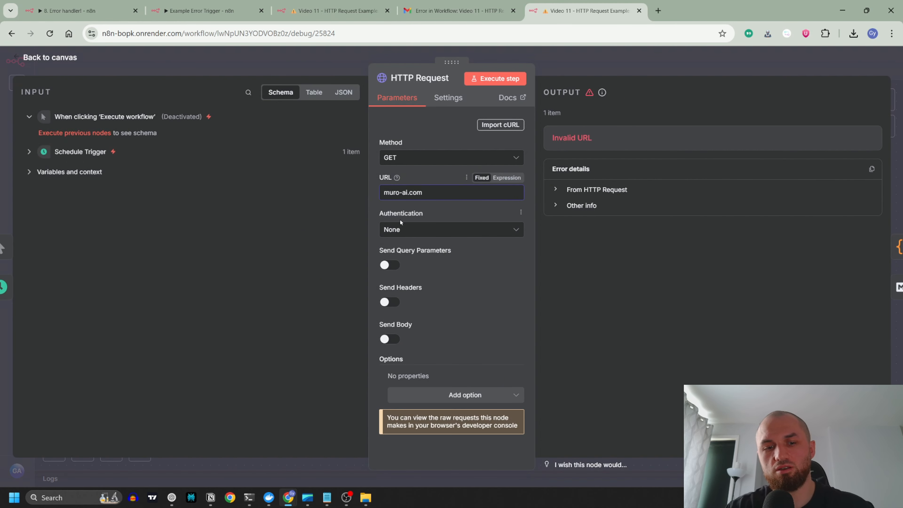
text(https://)
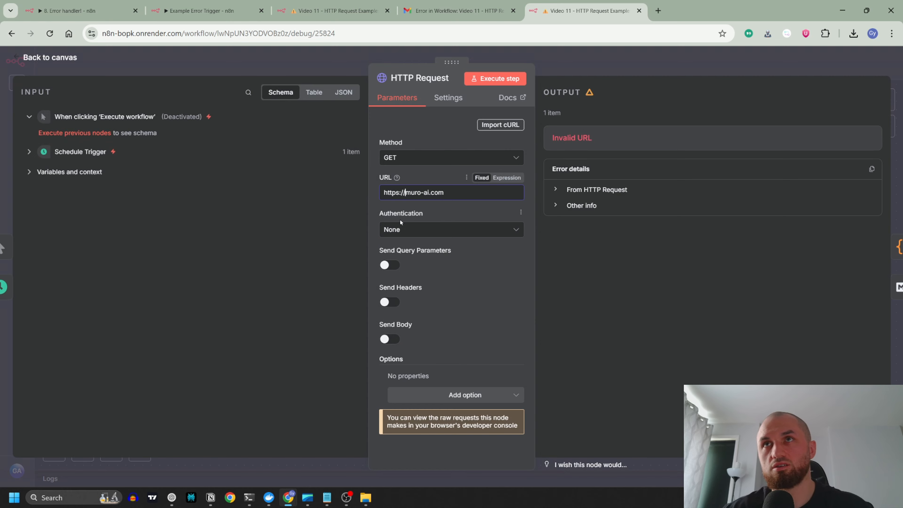
click(350, 67)
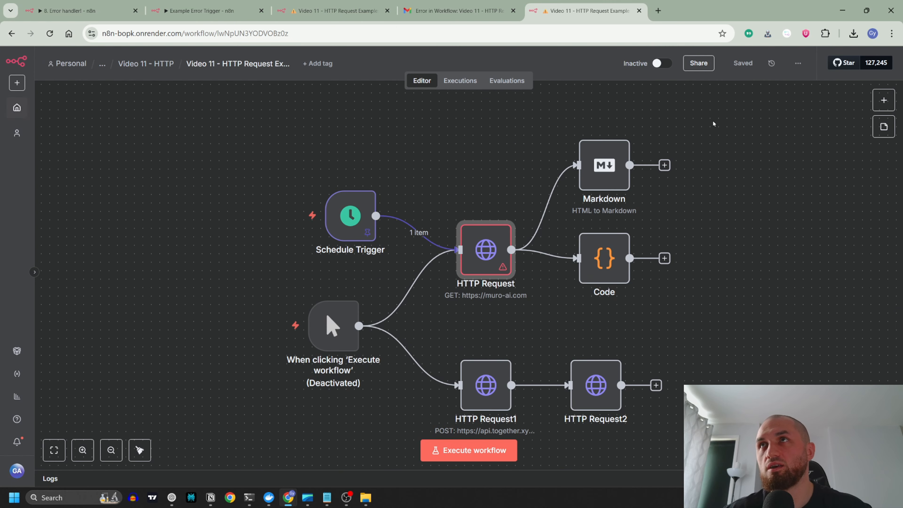
Step: Retry the failed 14:37:30 execution with the currently saved workflow and open the retried execution
click(458, 82)
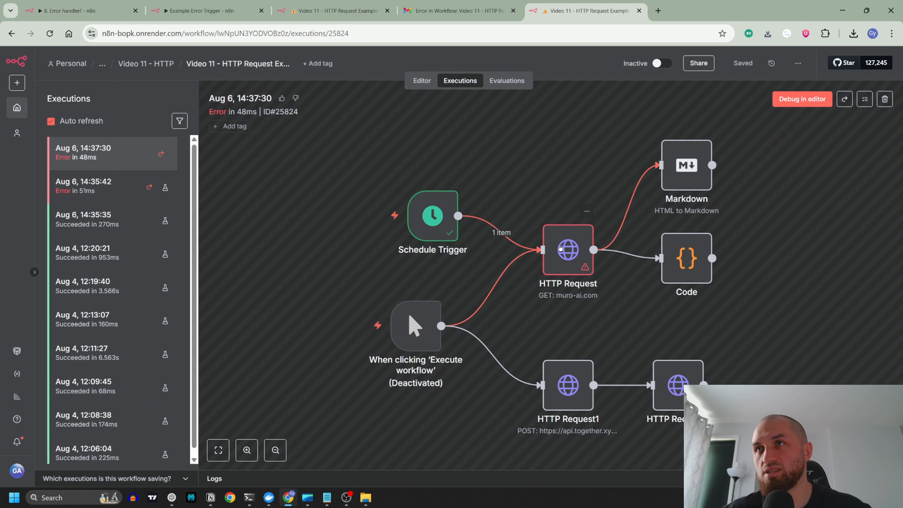
click(845, 100)
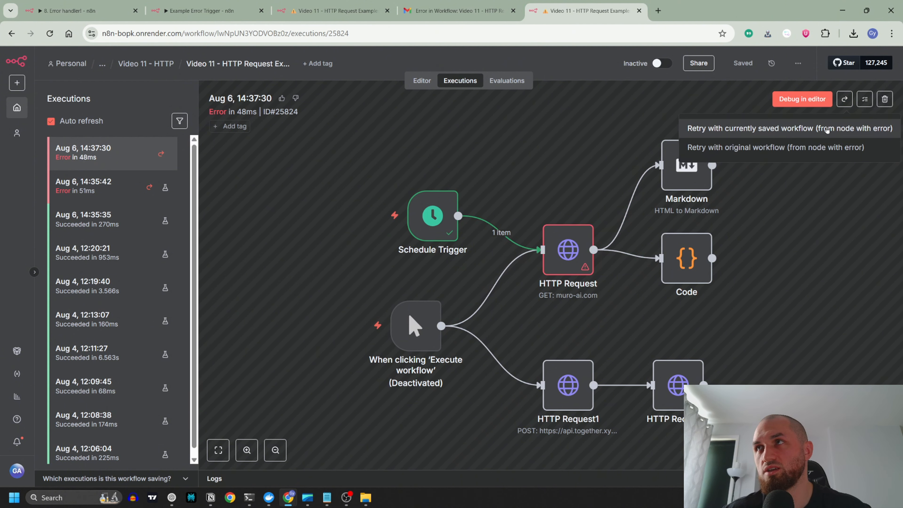
click(788, 129)
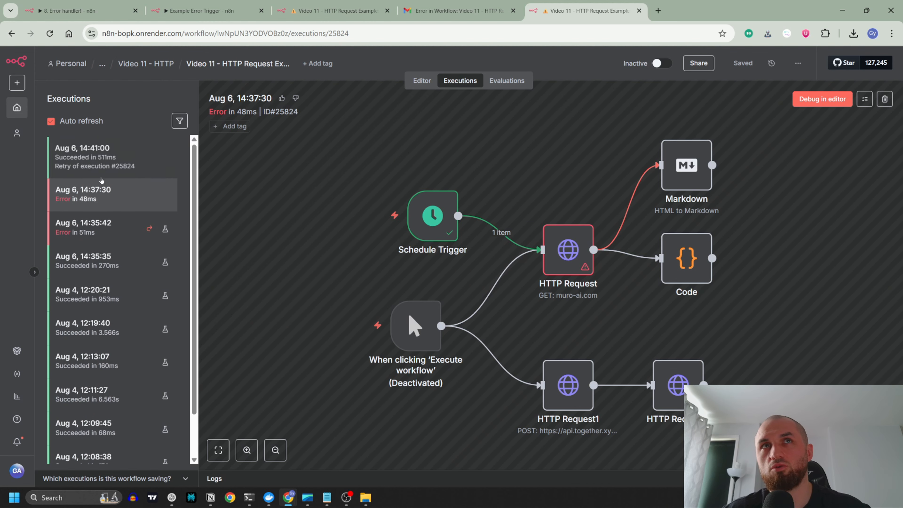
click(125, 173)
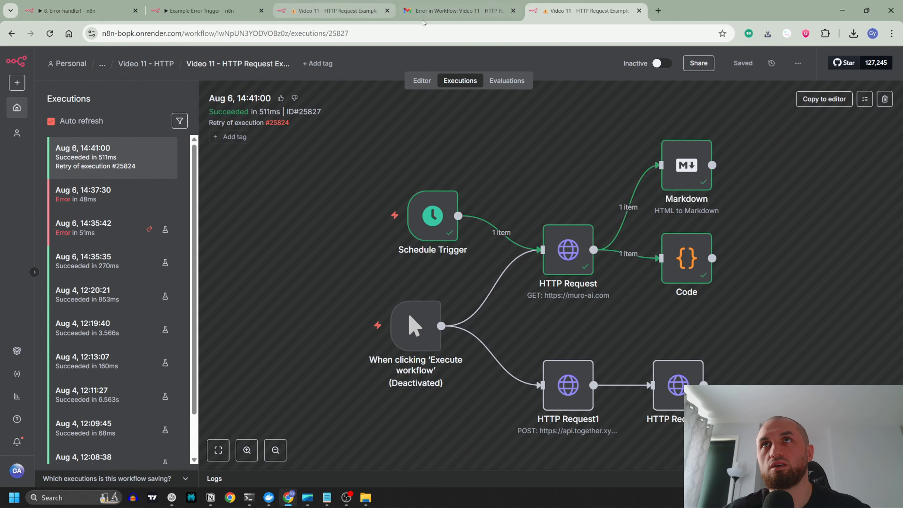
Step: Review the error email in Gmail again and return to the Example Error Trigger workflow in n8n
click(469, 12)
click(296, 212)
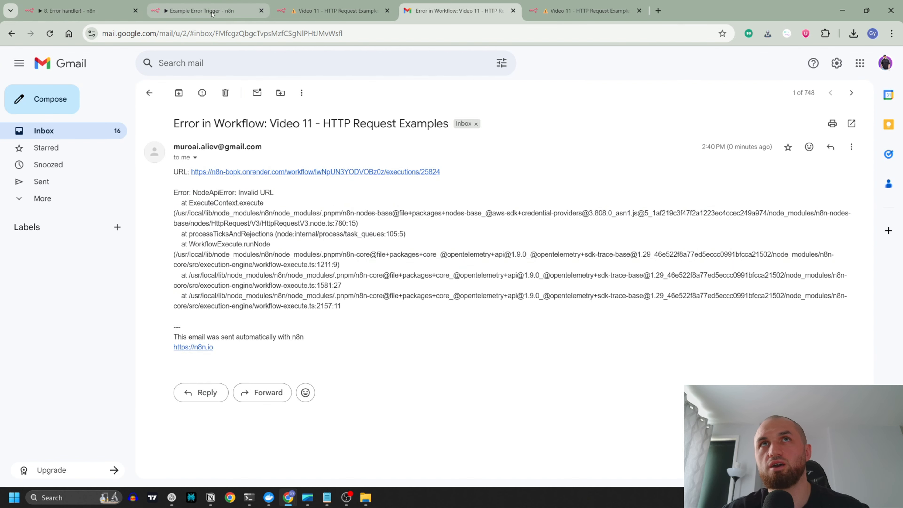
click(201, 11)
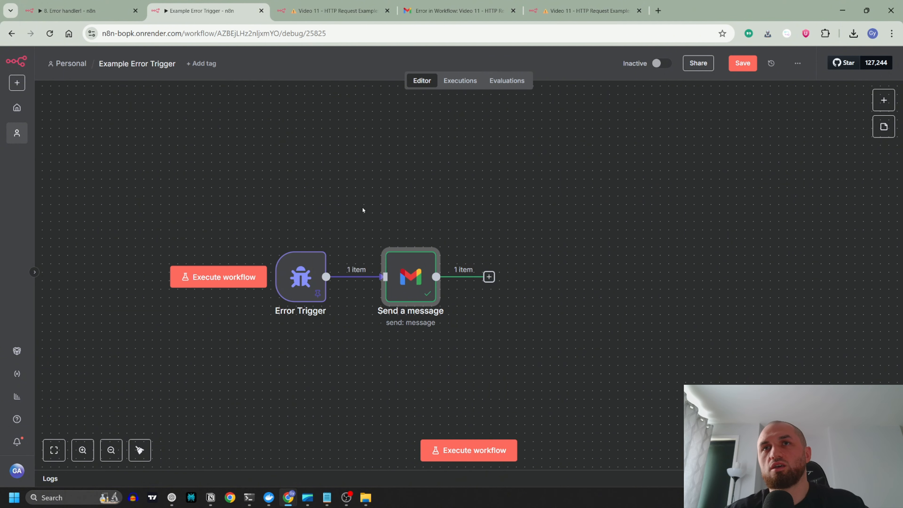
drag(409, 281, 417, 170)
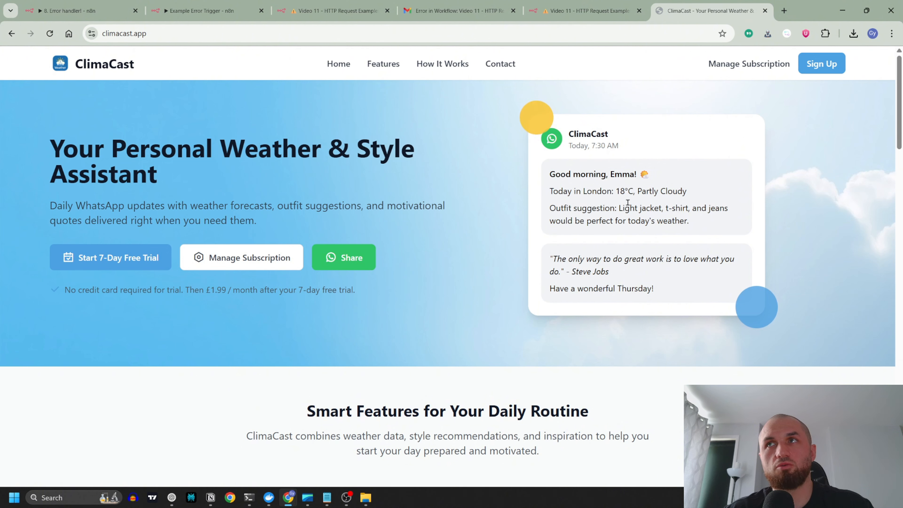
drag(549, 191, 688, 192)
click(688, 192)
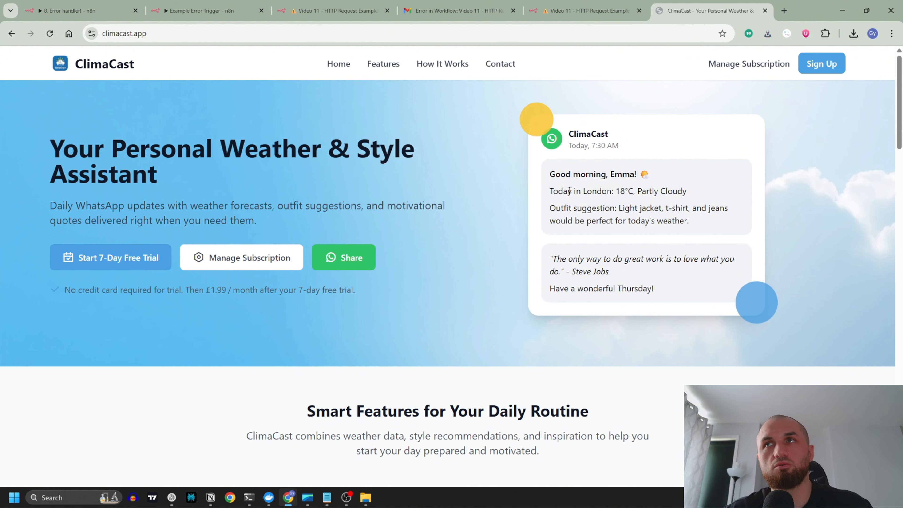
drag(549, 191, 688, 192)
click(681, 192)
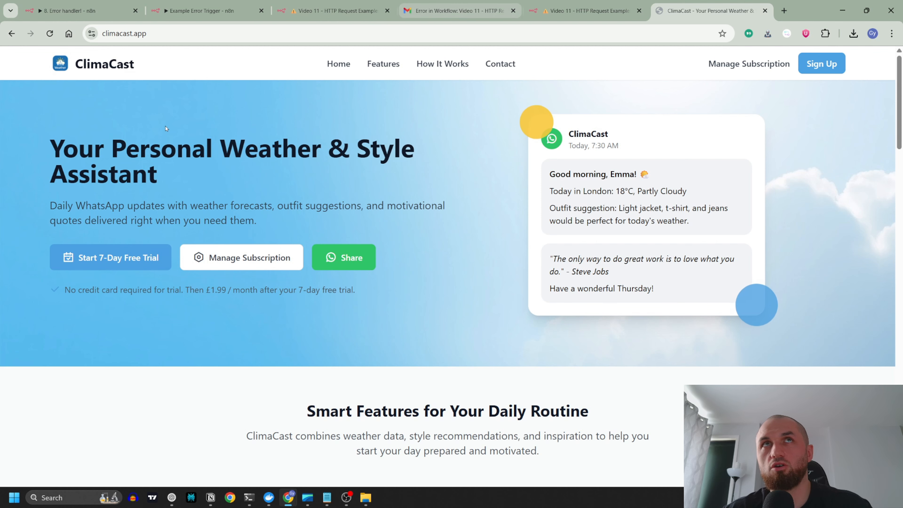
Step: Review the fallback texts set in the Edit Fields node of the 8. Error handler! workflow
key(ctrl+1)
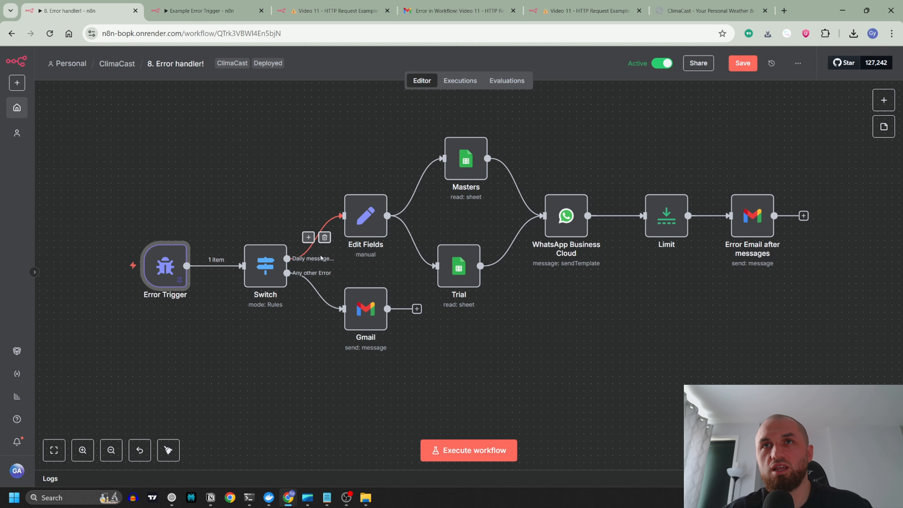
double_click(364, 217)
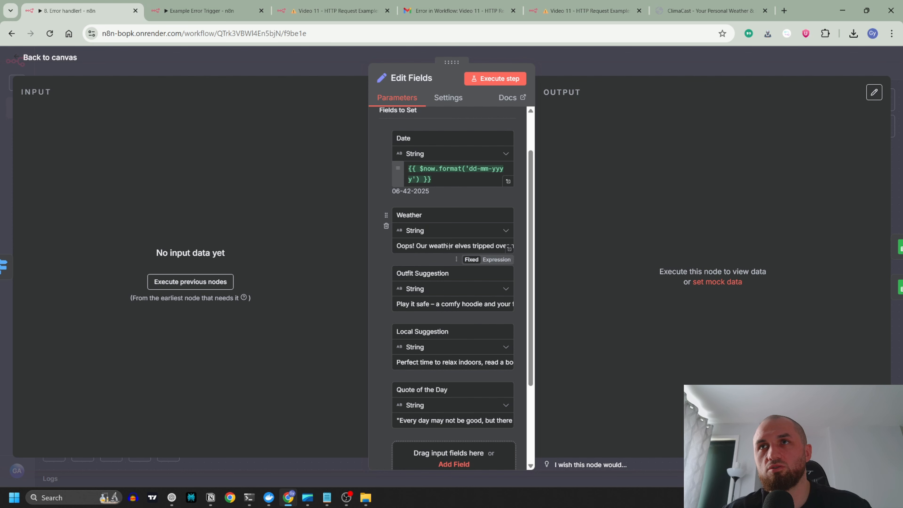
mouse_move(490, 246)
mouse_down()
mouse_move(518, 250)
mouse_move(507, 247)
mouse_up()
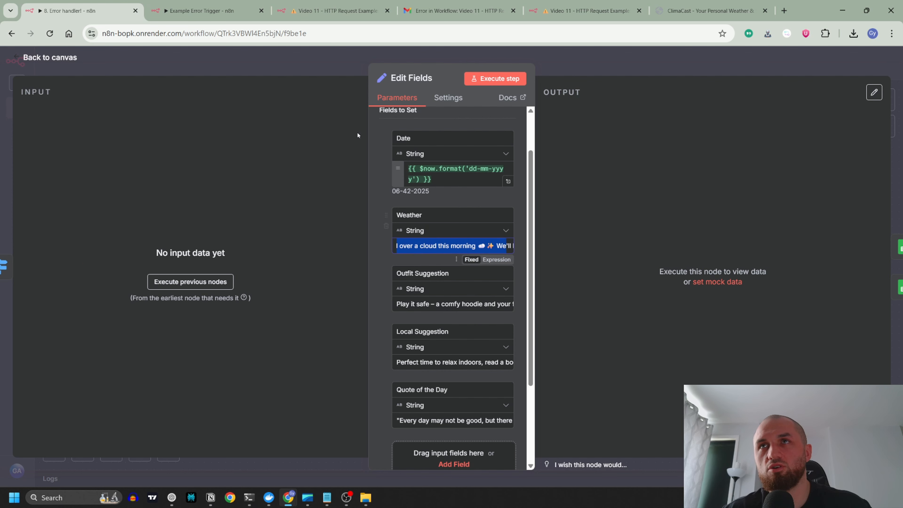
click(332, 59)
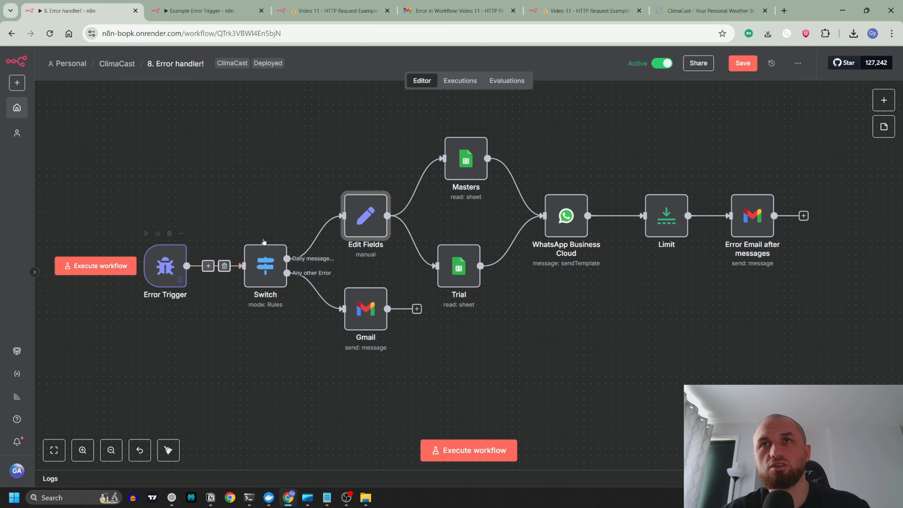
Step: Examine the Switch node's routing rules, including the workflow name expression, and return to the canvas
double_click(269, 276)
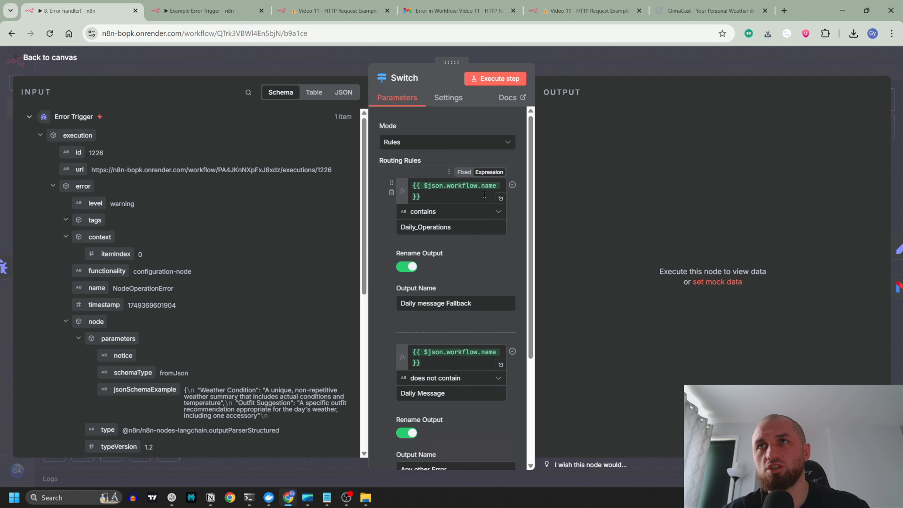
click(440, 200)
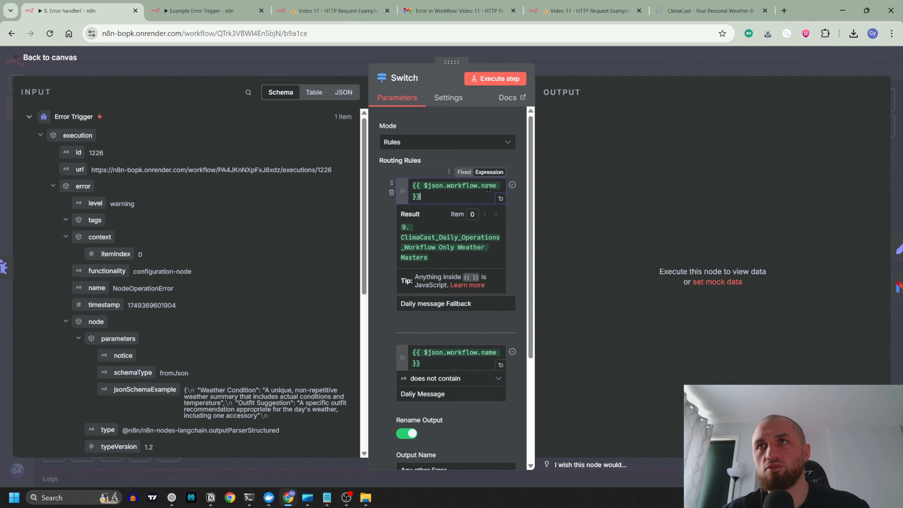
click(425, 160)
scroll(427, 149, down, 3)
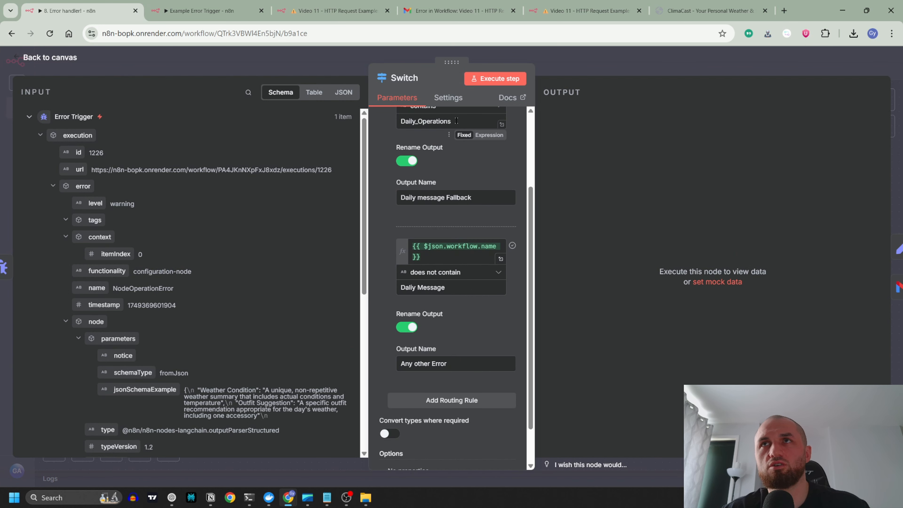
key(Escape)
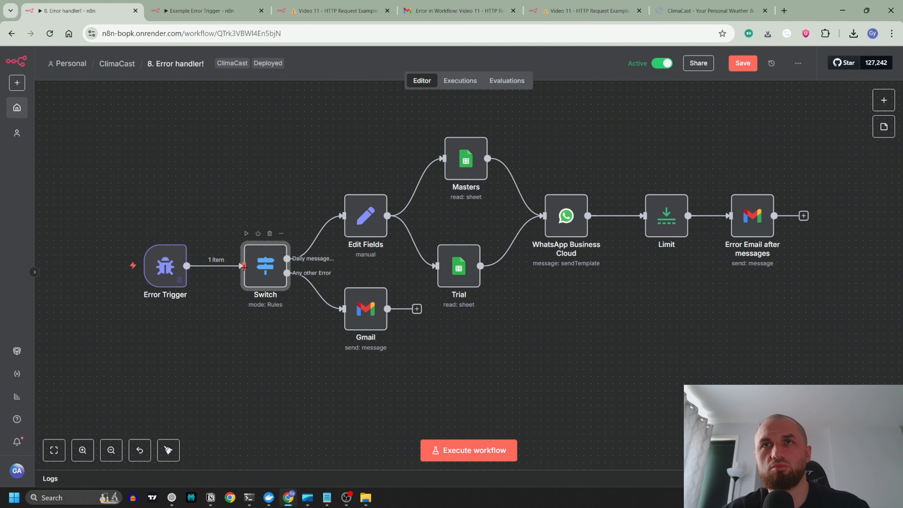
double_click(265, 271)
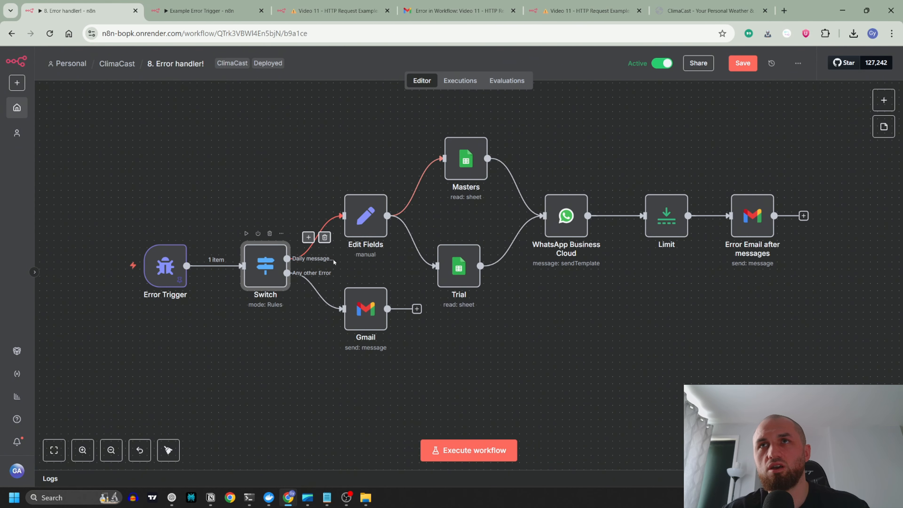
scroll(461, 289, down, 2)
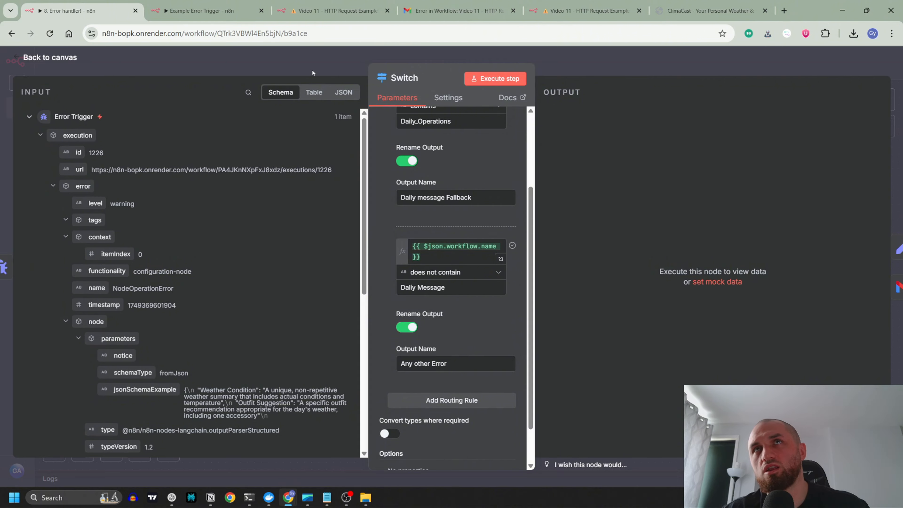
key(Escape)
click(641, 342)
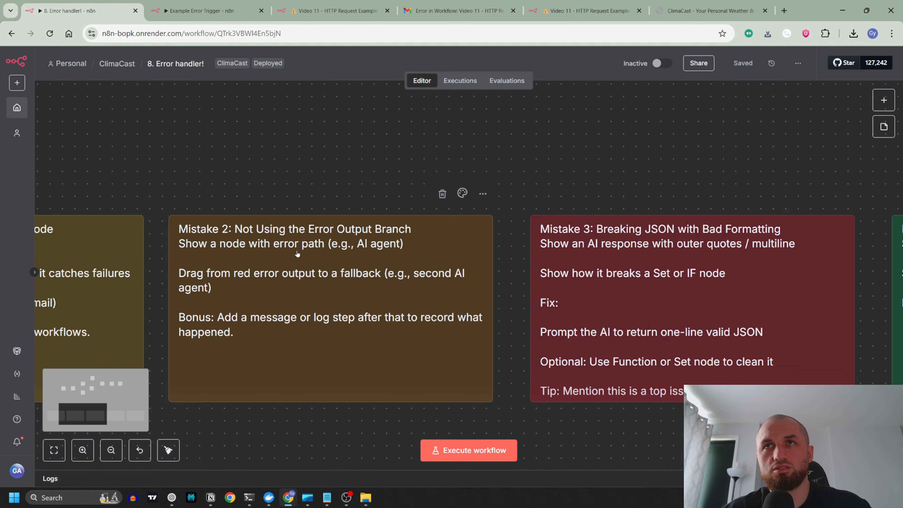
Step: In the Example Error Trigger workflow, align the Send a message node with the Error Trigger node and check its settings
drag(286, 179, 330, 174)
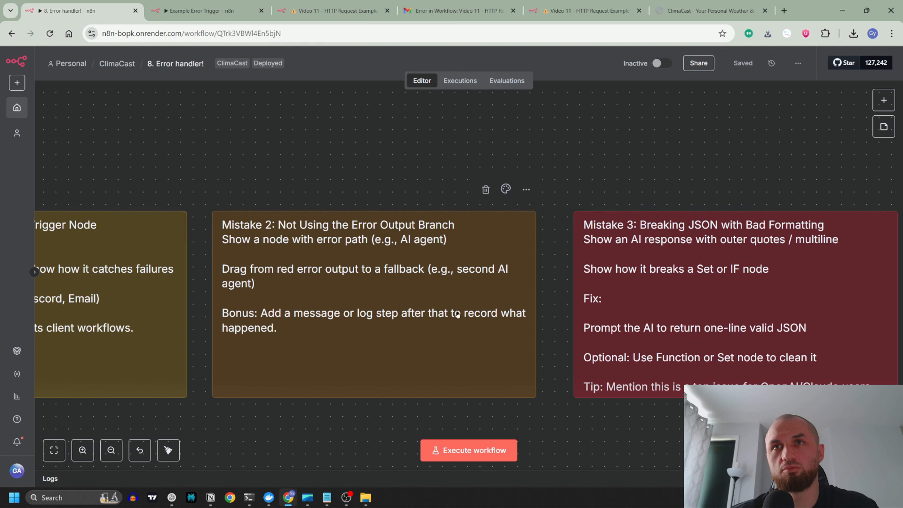
key(ctrl+Tab)
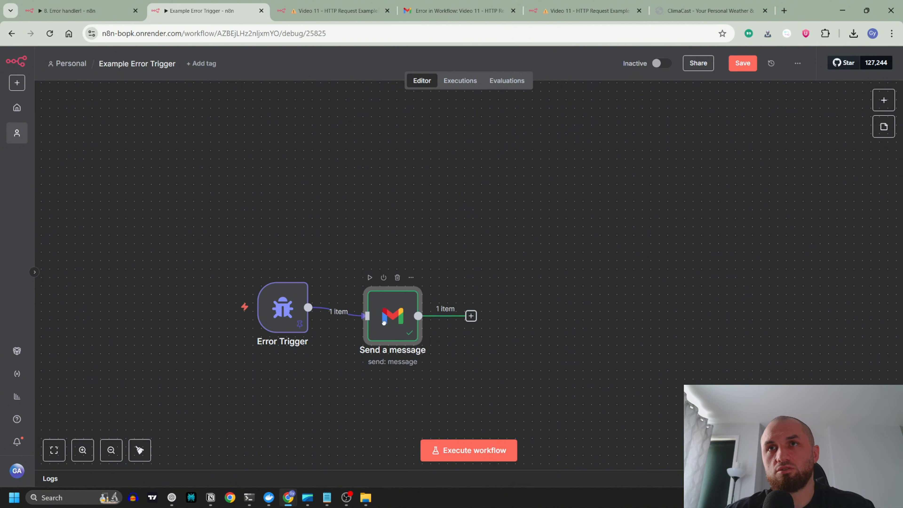
drag(385, 323, 385, 315)
drag(463, 202, 471, 179)
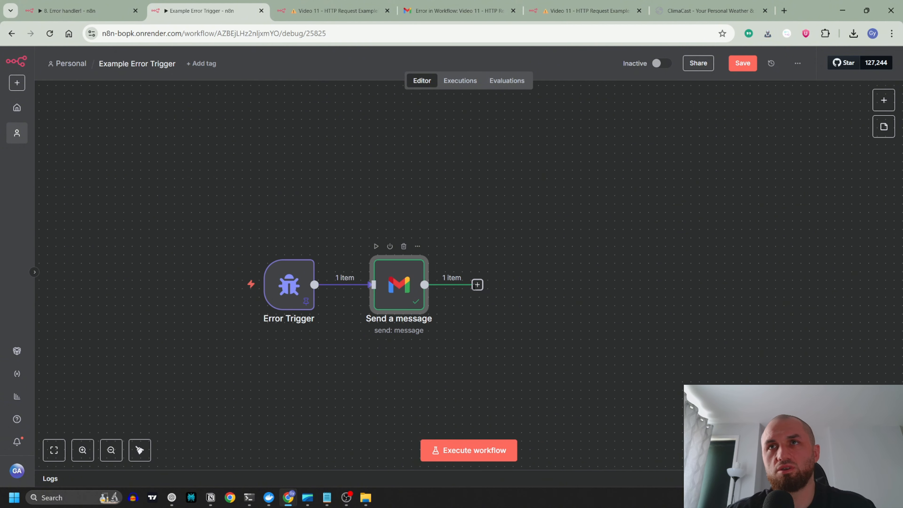
double_click(397, 285)
click(310, 67)
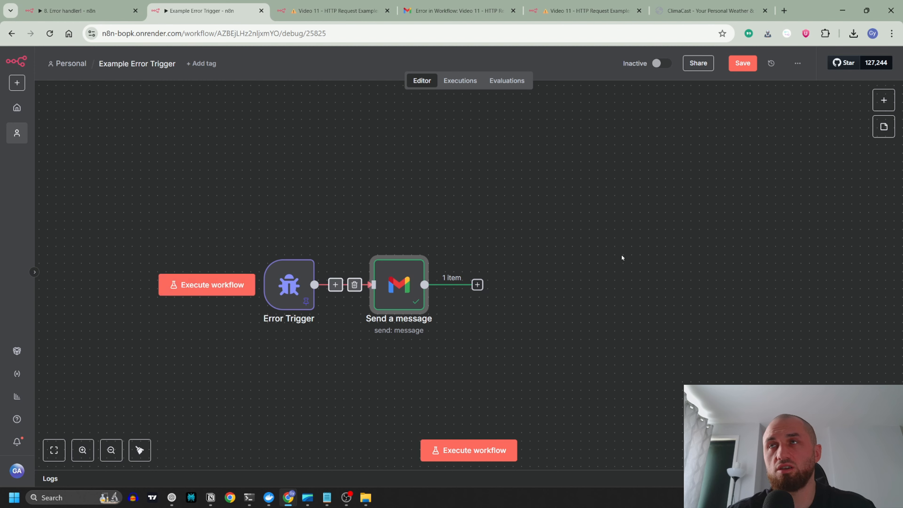
Step: Check the mistake notes in the 8. Error handler! workflow and open a new blank workflow in a separate tab
click(112, 11)
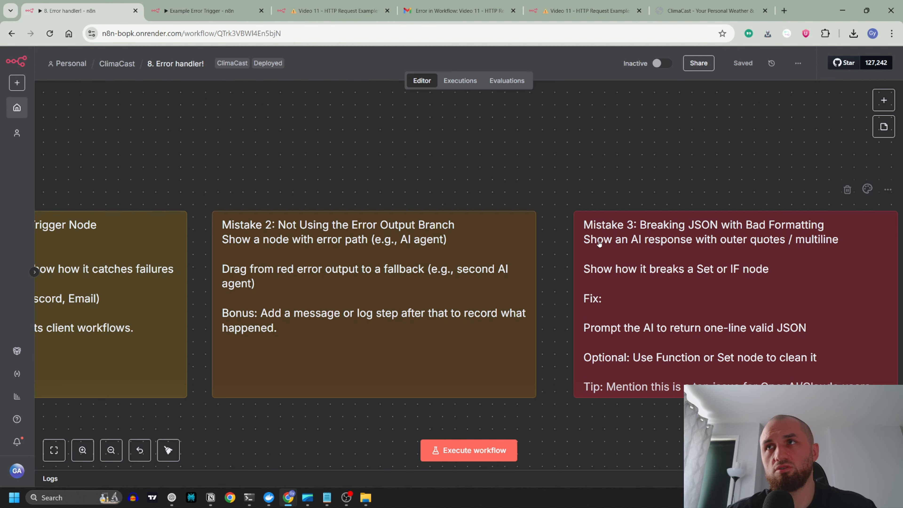
scroll(532, 279, down, 5)
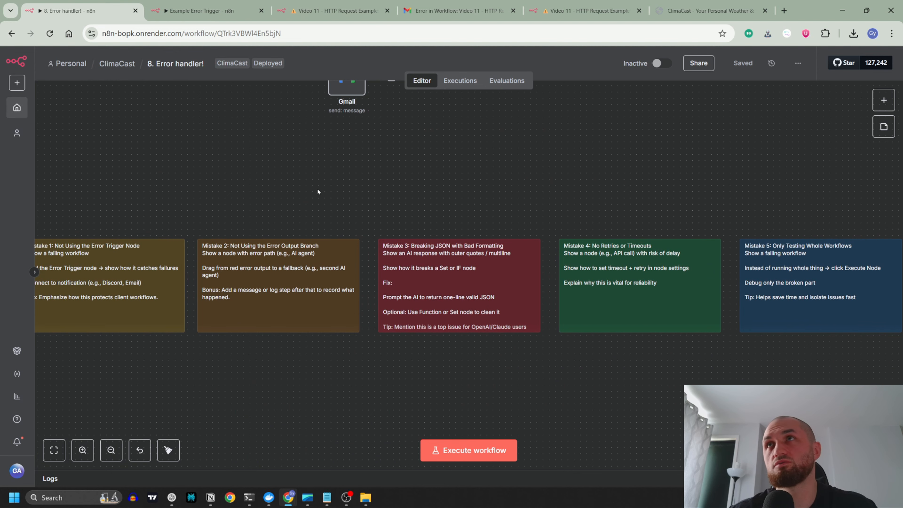
click(192, 11)
click(21, 85)
middle_click(44, 105)
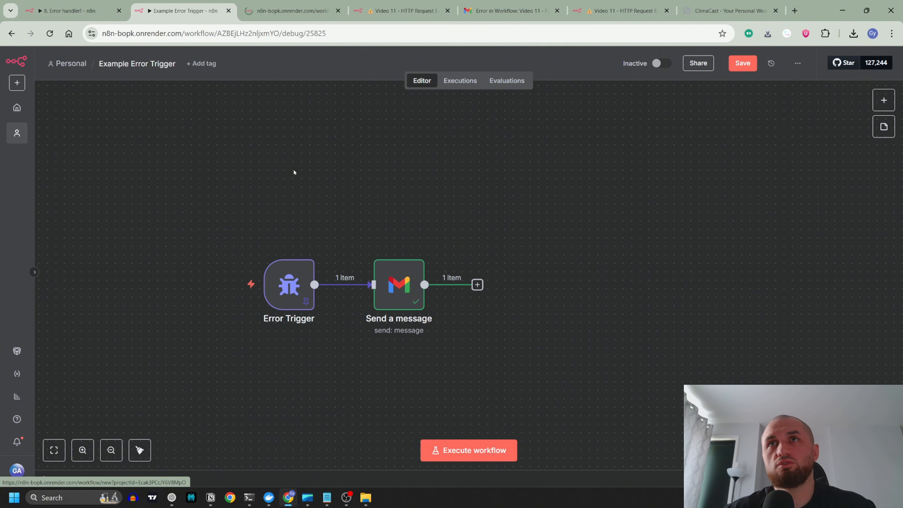
click(290, 10)
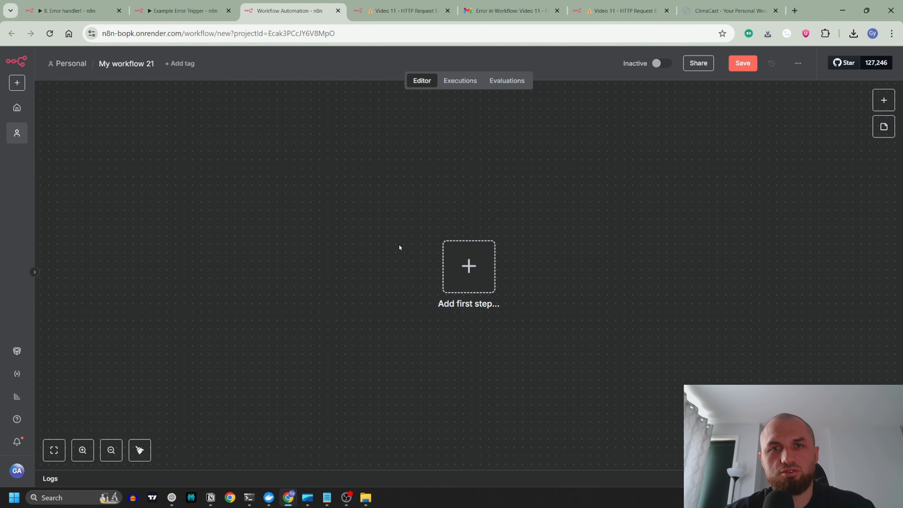
Step: Add an AI Agent node as the first step of the blank workflow and return to the canvas
drag(370, 269, 311, 271)
click(393, 272)
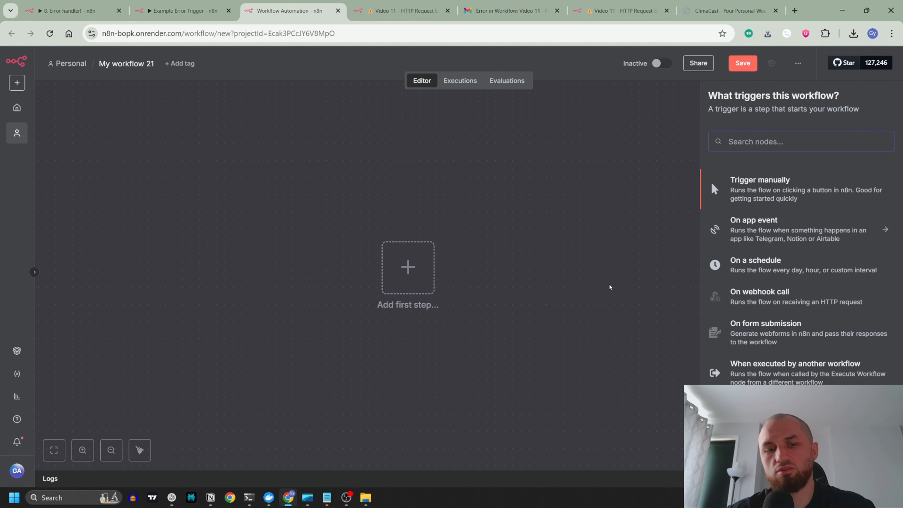
text(ai agent)
key(Return)
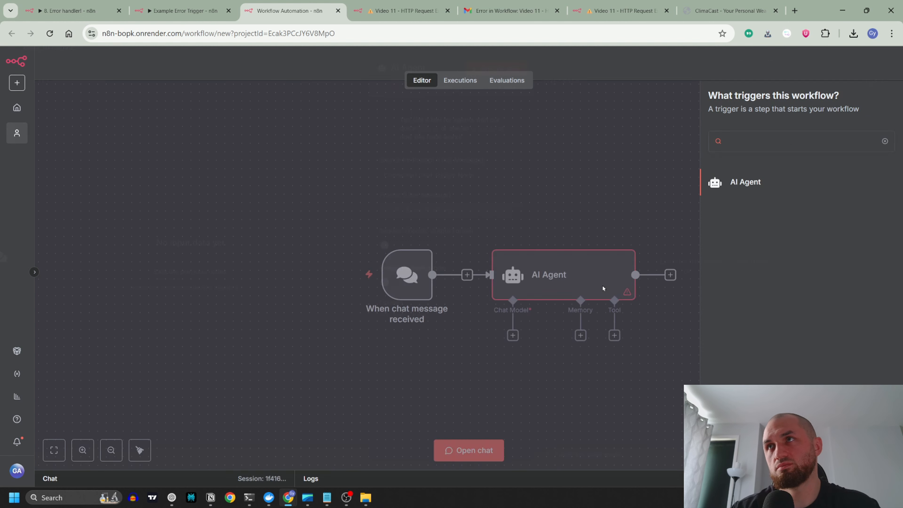
key(Escape)
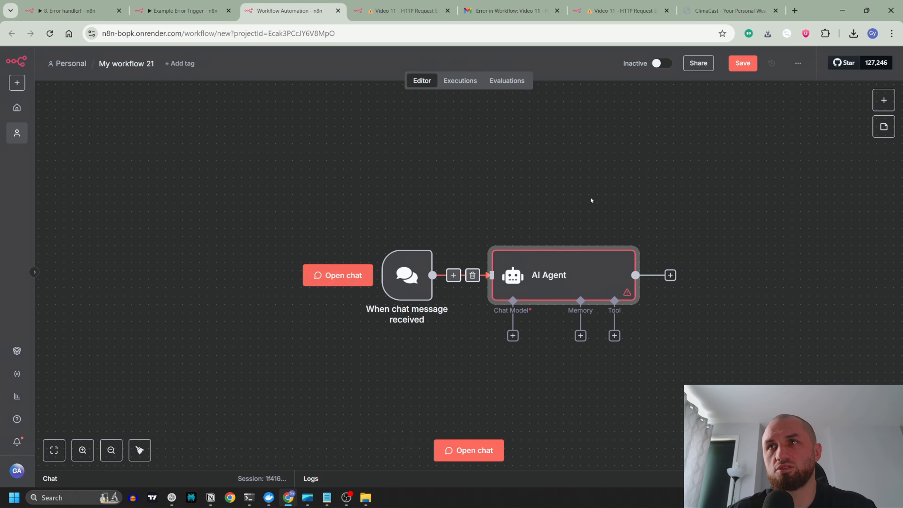
key(F2)
key(Escape)
Step: Attach an OpenAI Chat Model to the AI Agent and position it directly below the Chat Model connector
click(310, 312)
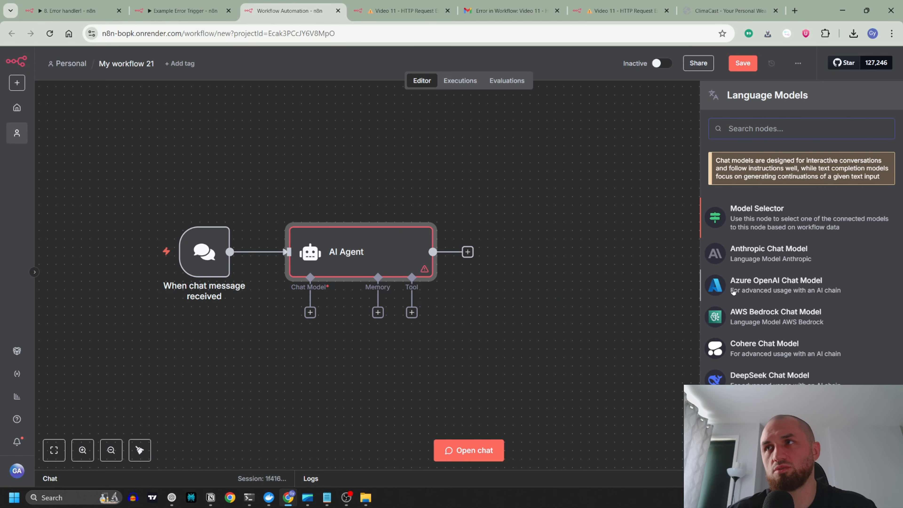
scroll(732, 290, down, 5)
click(731, 289)
key(Escape)
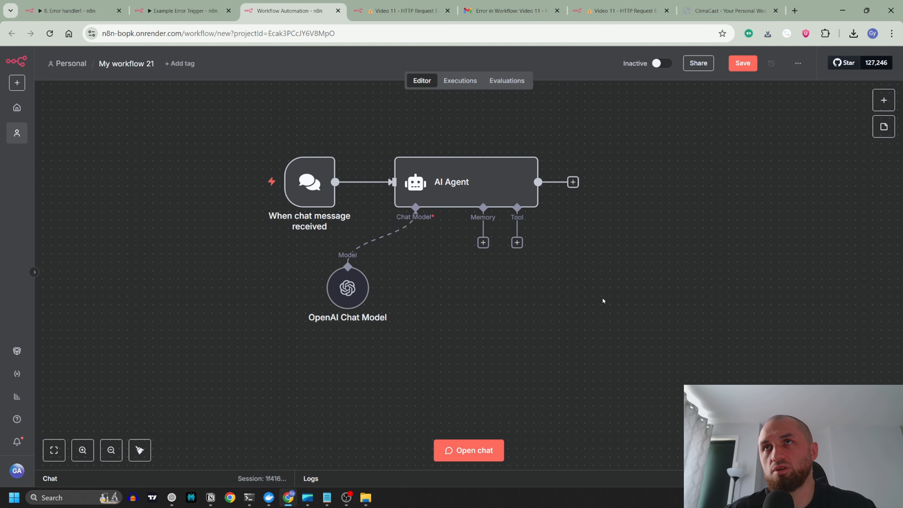
drag(603, 301, 510, 330)
drag(259, 323, 327, 332)
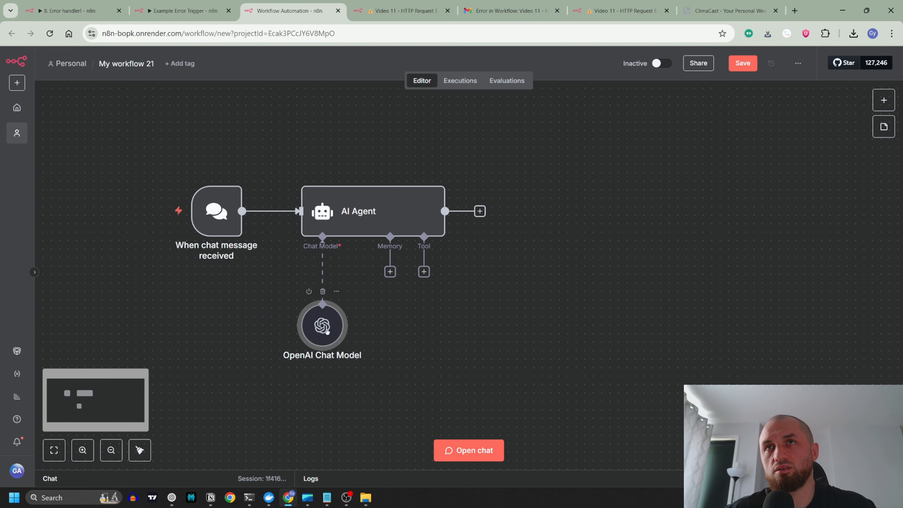
Step: Attach a Simple Memory node to the AI Agent with its default settings and look over the agent's parameters
click(390, 271)
click(764, 178)
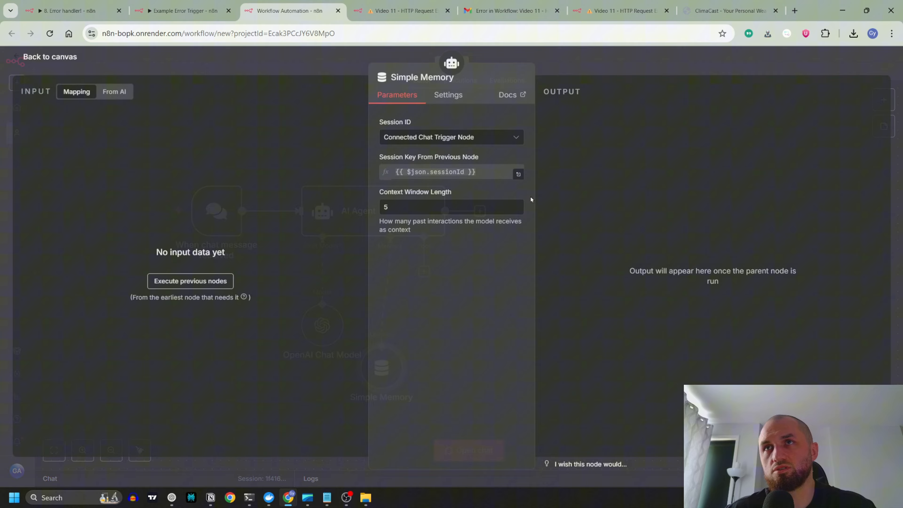
click(319, 69)
double_click(392, 205)
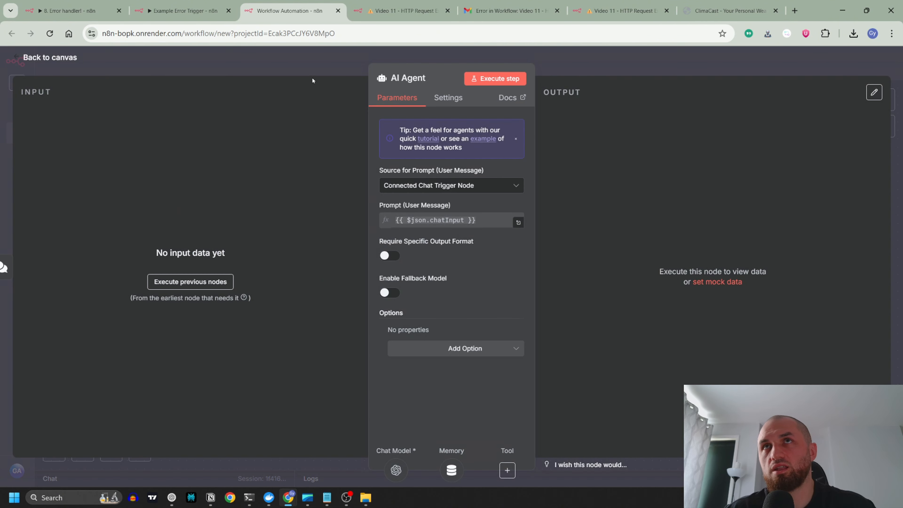
click(313, 80)
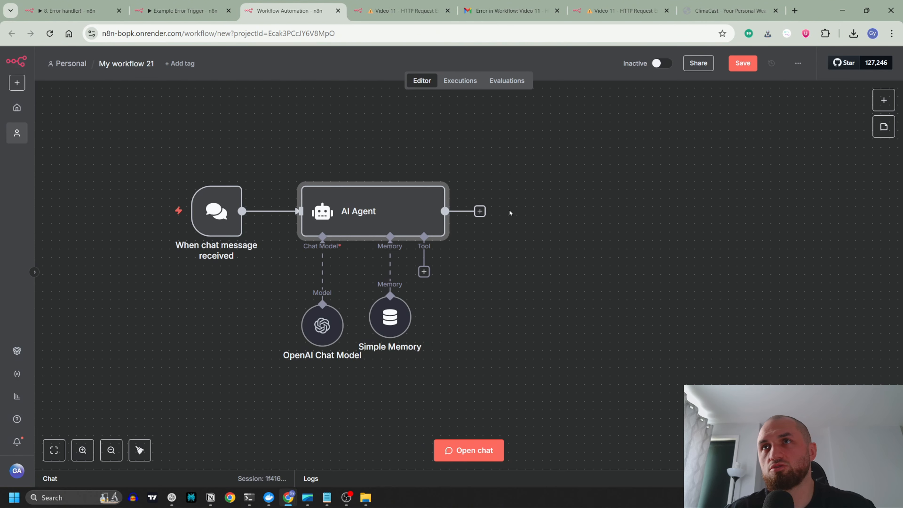
Step: Test the AI Agent by sending "hello" in the workflow chat and collapse the chat and log area
click(468, 450)
text(hello)
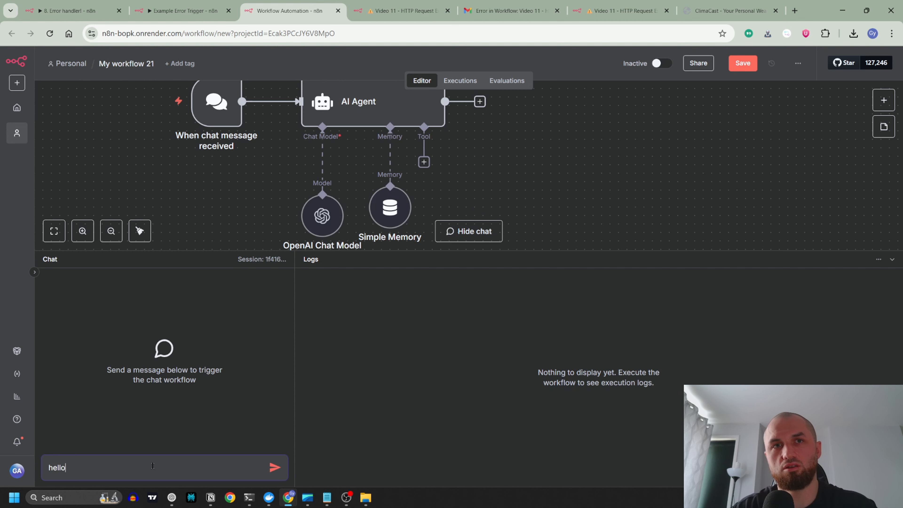
key(Return)
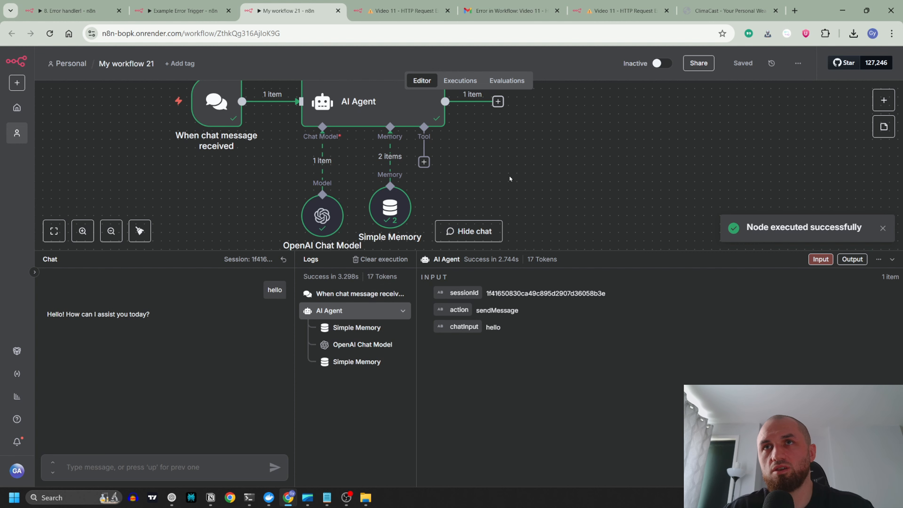
scroll(499, 174, down, 2)
drag(658, 183, 648, 221)
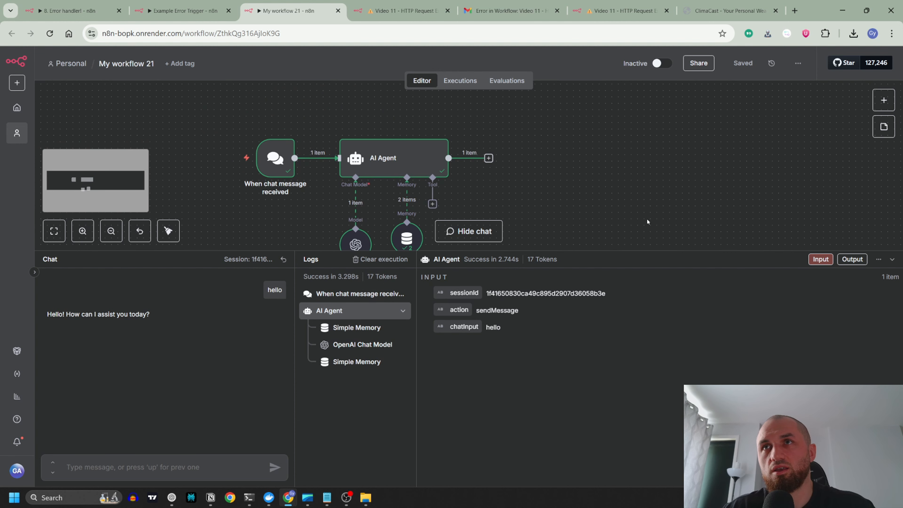
click(891, 261)
scroll(487, 334, up, 2)
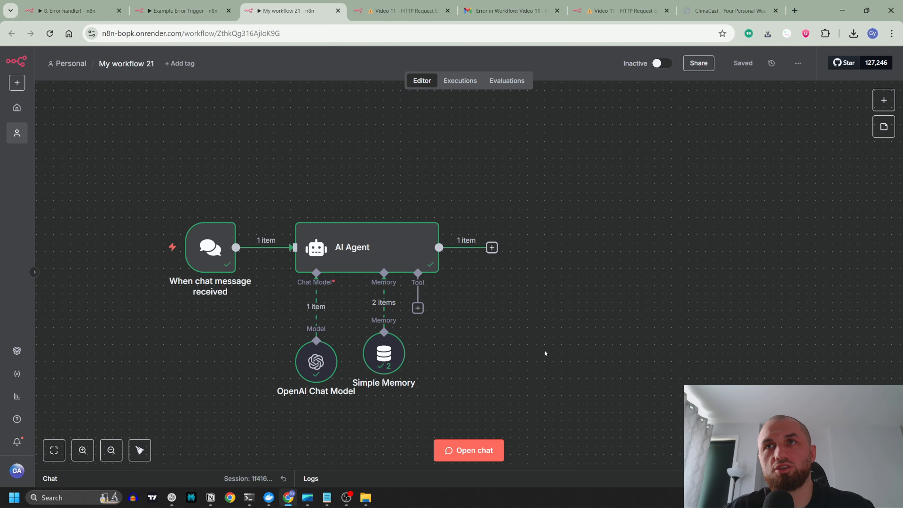
Step: Enable the fallback model option in the AI Agent node's parameters
drag(472, 327, 488, 298)
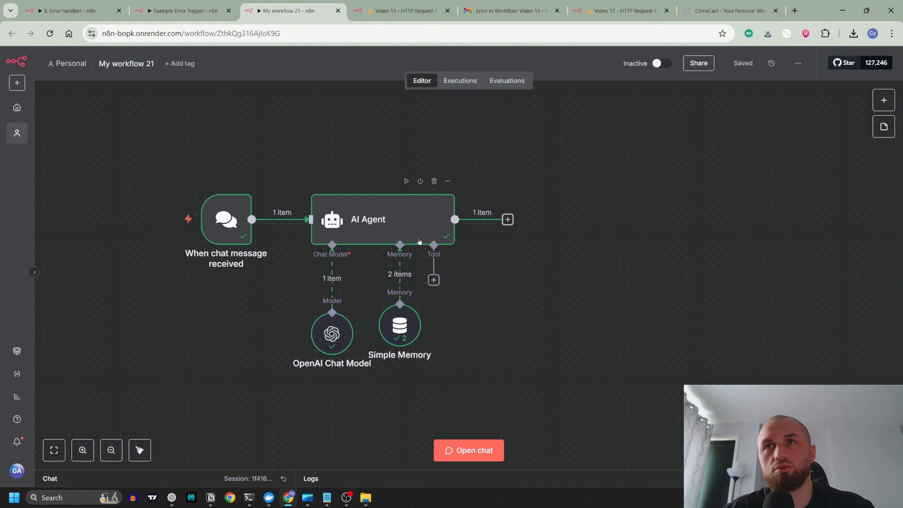
double_click(409, 224)
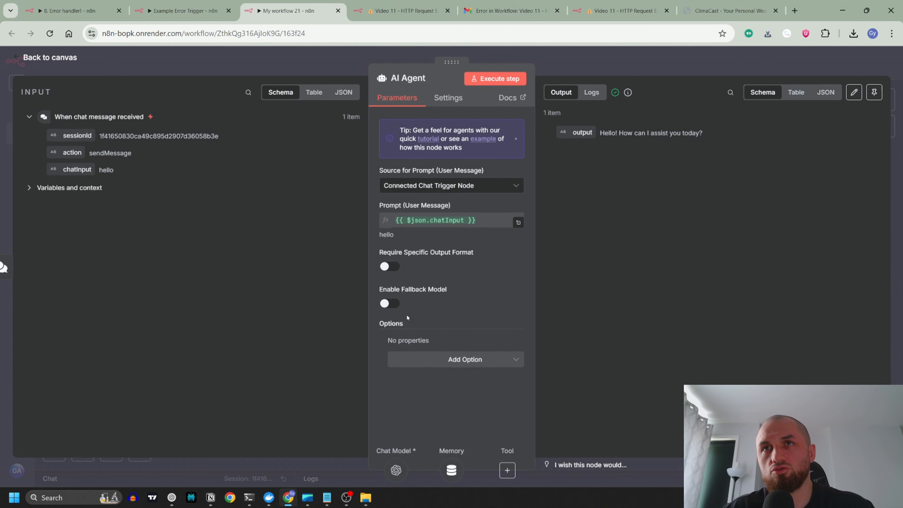
click(390, 304)
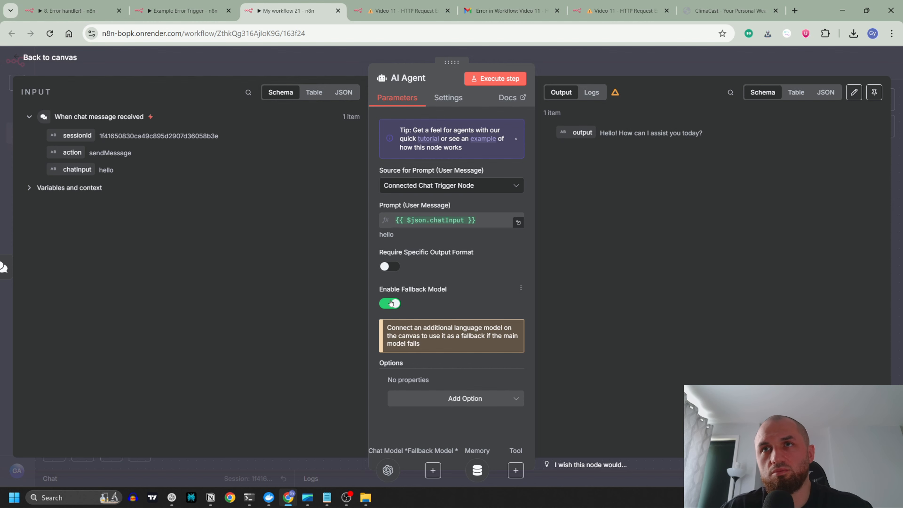
Step: Move the OpenAI Chat Model aside and attach a Google Gemini Chat Model to the AI Agent's Fallback Model connector
key(Escape)
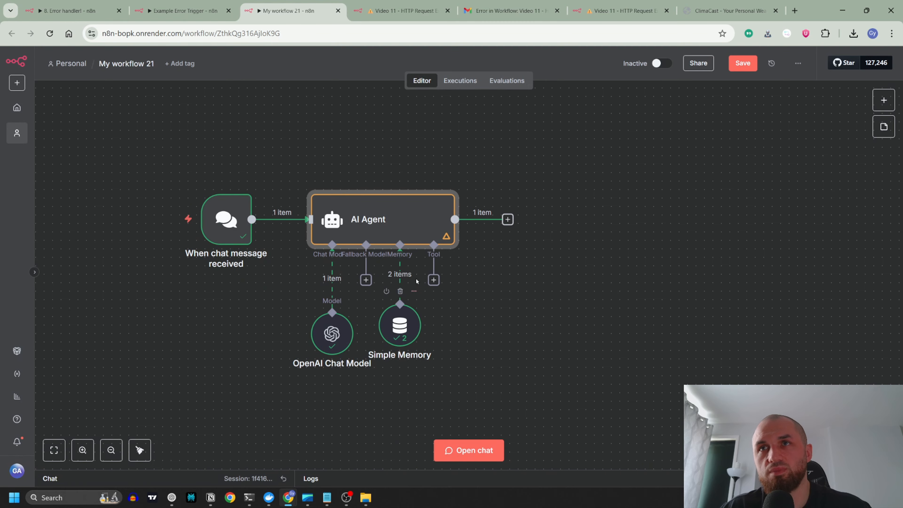
drag(341, 319, 290, 310)
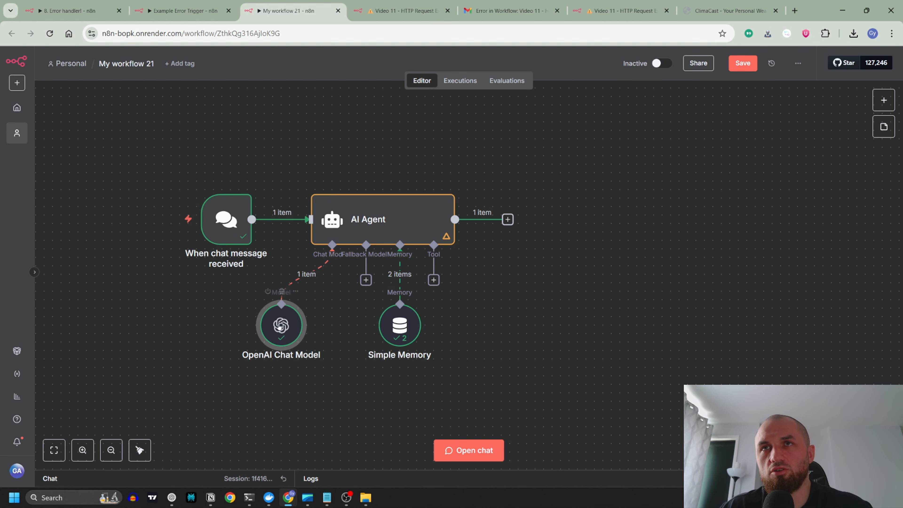
click(366, 280)
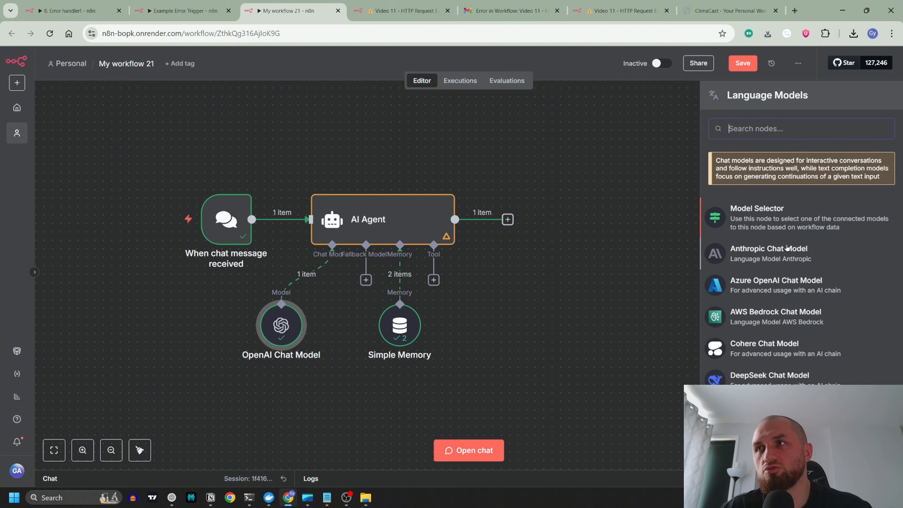
scroll(803, 281, down, 5)
click(782, 261)
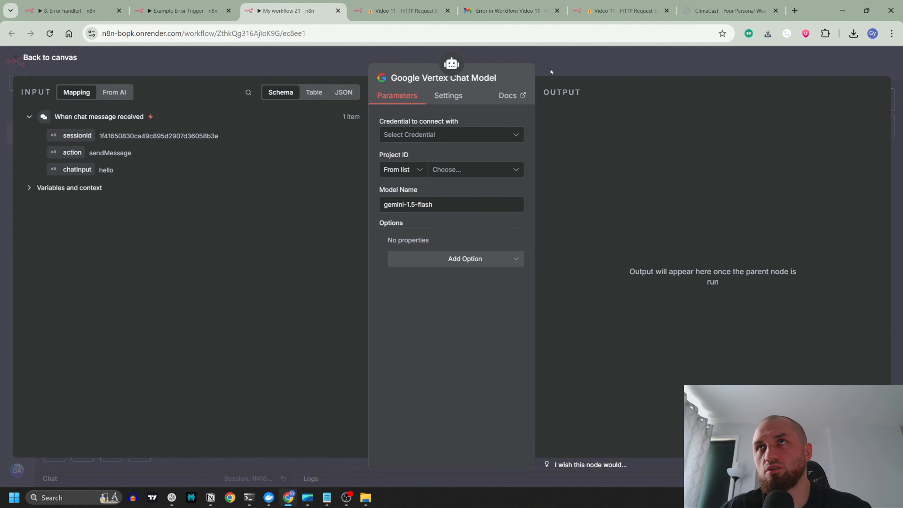
key(Escape)
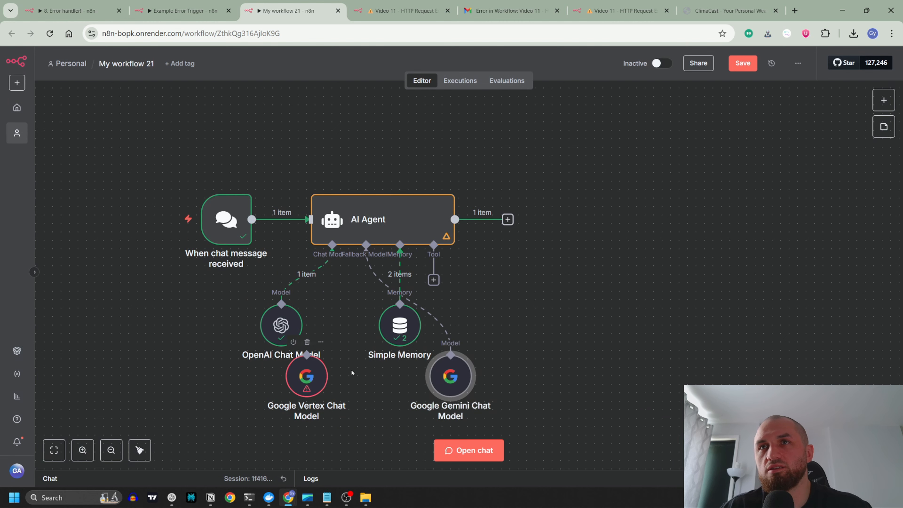
Step: Arrange the model nodes in a row below the AI Agent, with Google Gemini between the OpenAI Chat Model and Simple Memory
drag(433, 363, 331, 320)
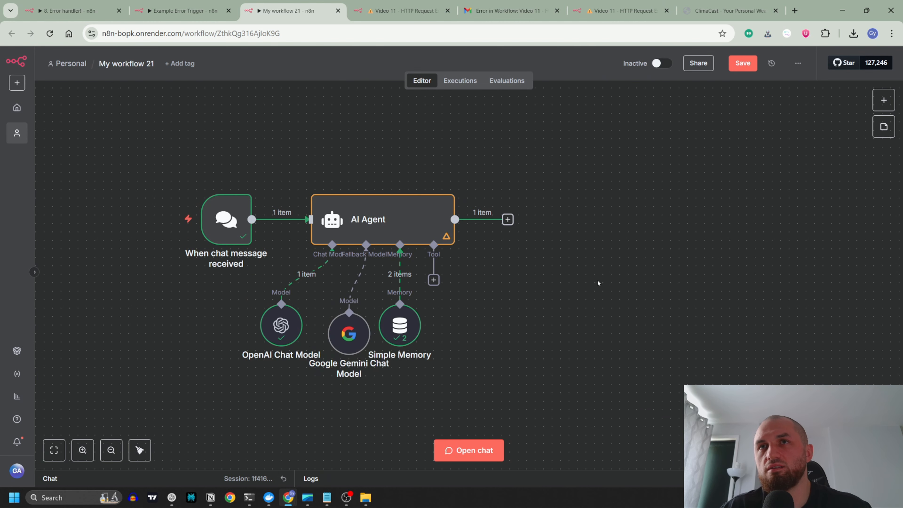
drag(278, 324, 252, 333)
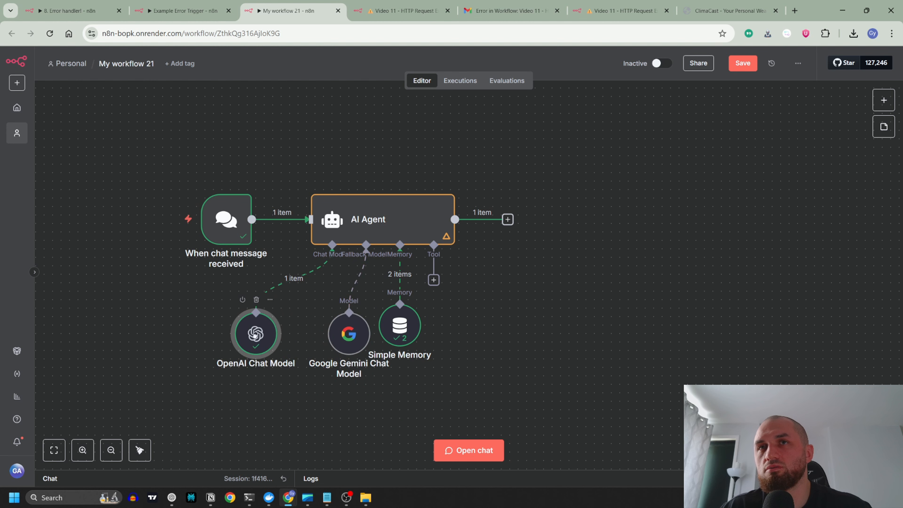
drag(355, 336, 327, 334)
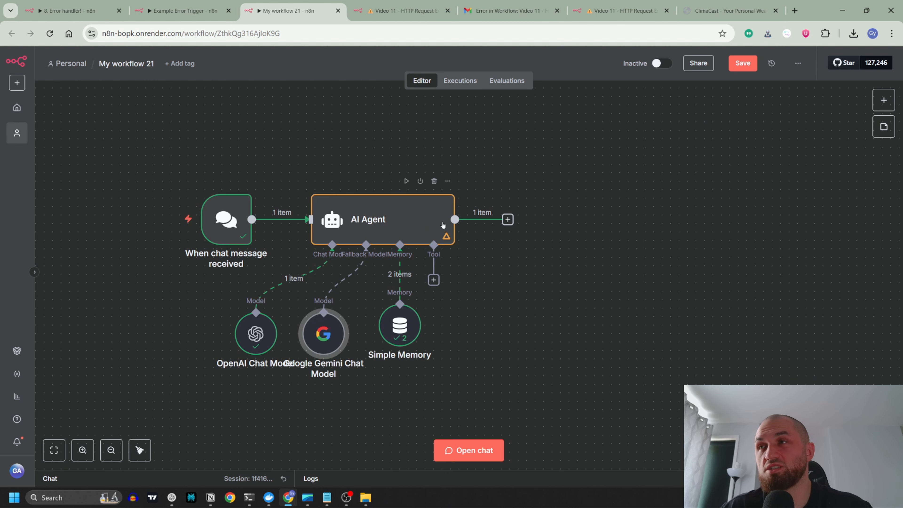
Step: Require a specific output format for the AI Agent and attach a Structured Output Parser with its default JSON example
double_click(408, 222)
click(389, 267)
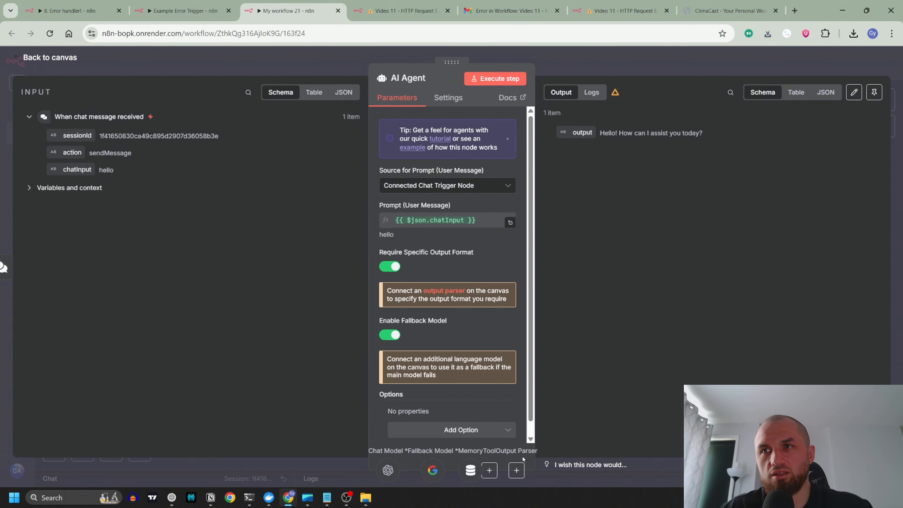
key(Escape)
click(468, 280)
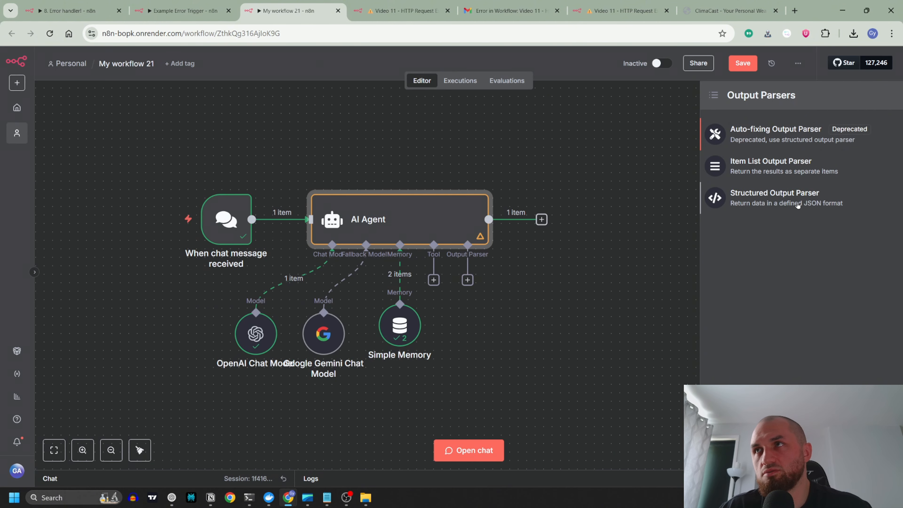
click(760, 200)
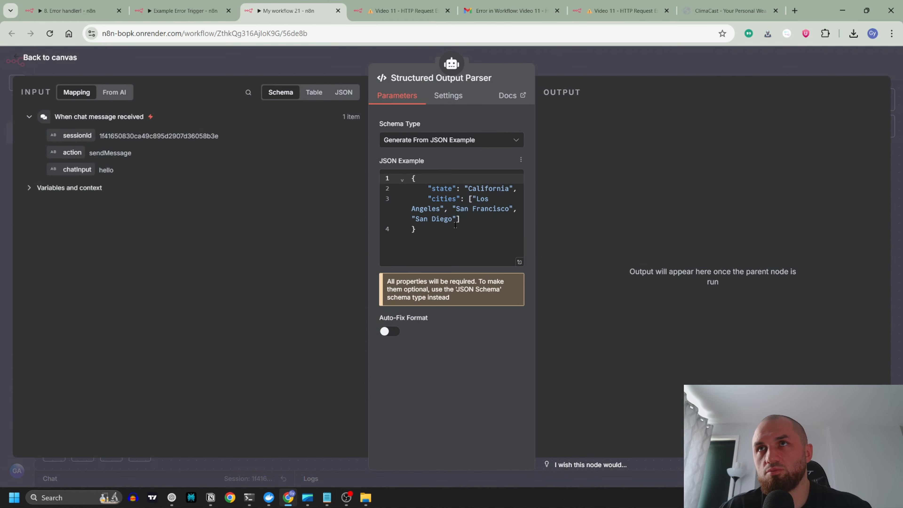
click(316, 66)
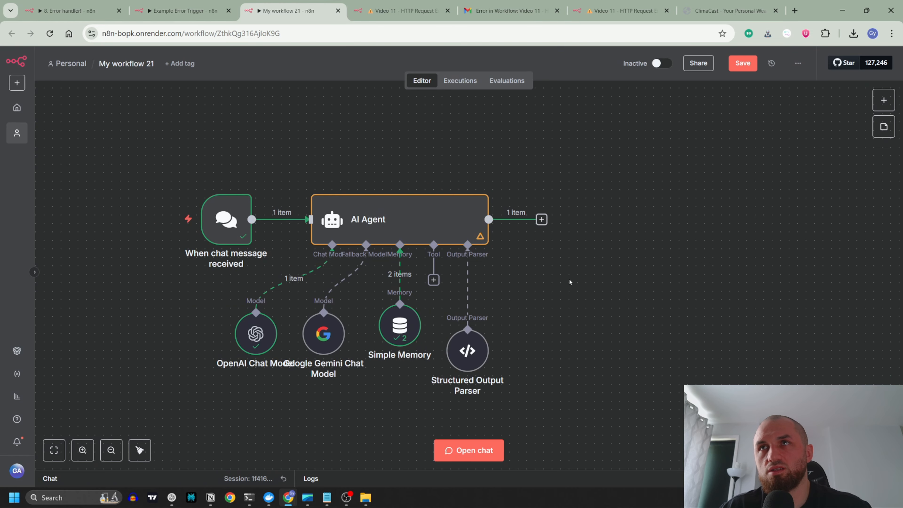
Step: Draft a question in the workflow chat asking which cities have the highest mountain in the world
text(whic are the )
text(ci)
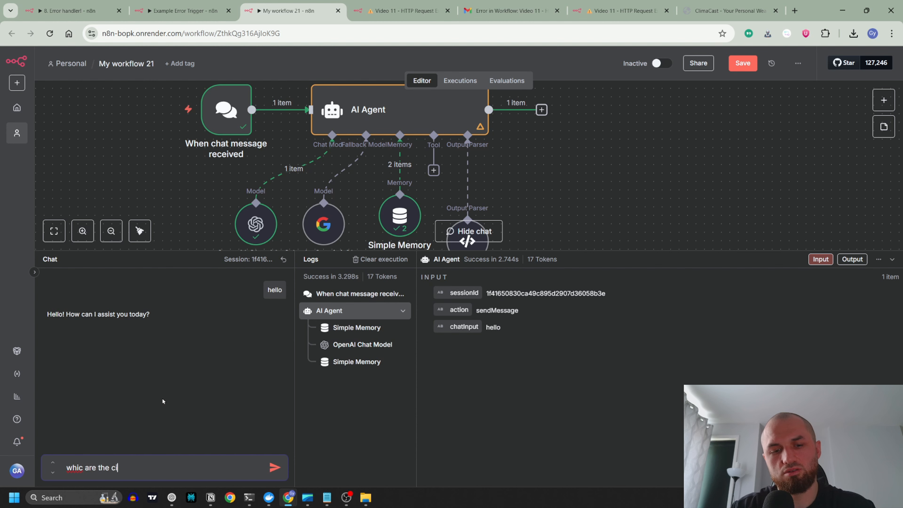
text(ties with)
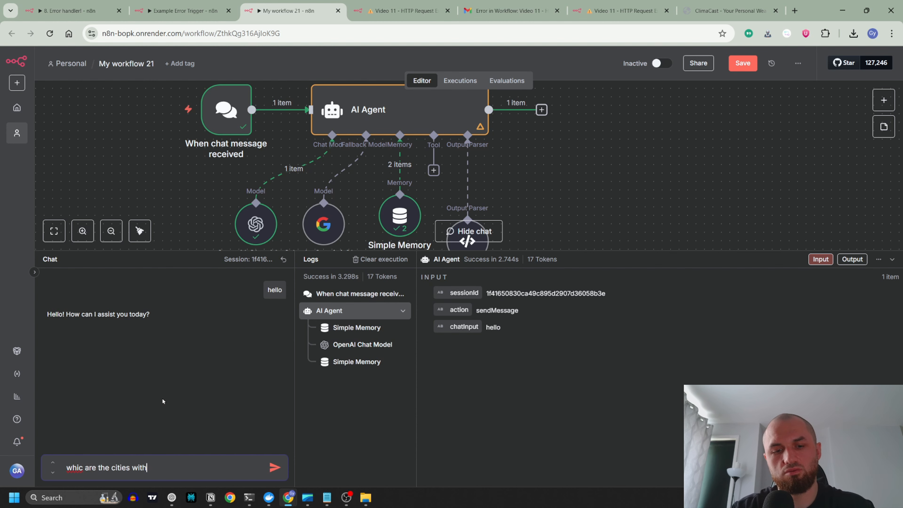
text( highest moun)
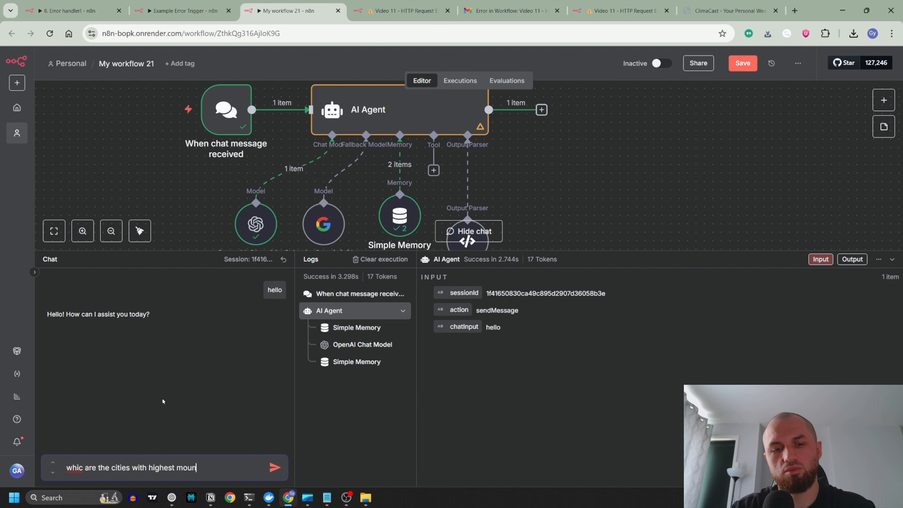
text(itatin in the world.)
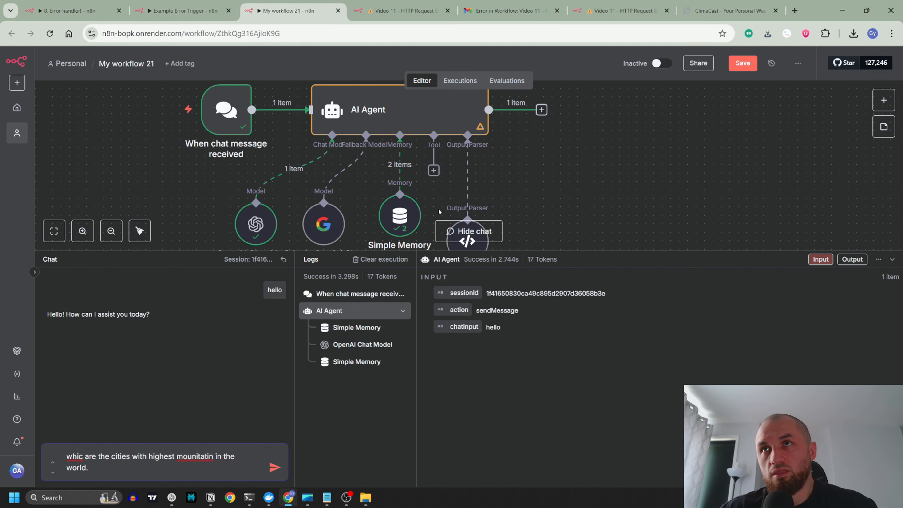
Step: Review the state and cities JSON example in the Structured Output Parser
double_click(480, 247)
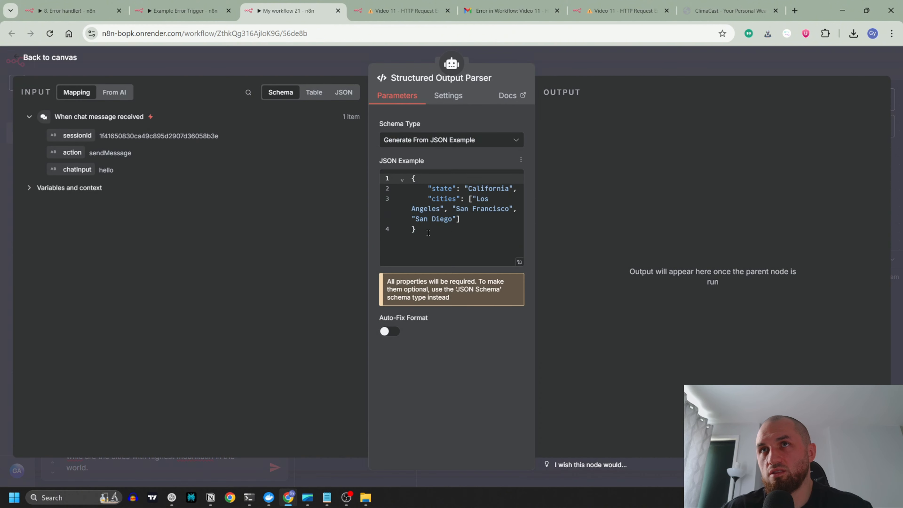
drag(428, 233, 410, 171)
click(323, 79)
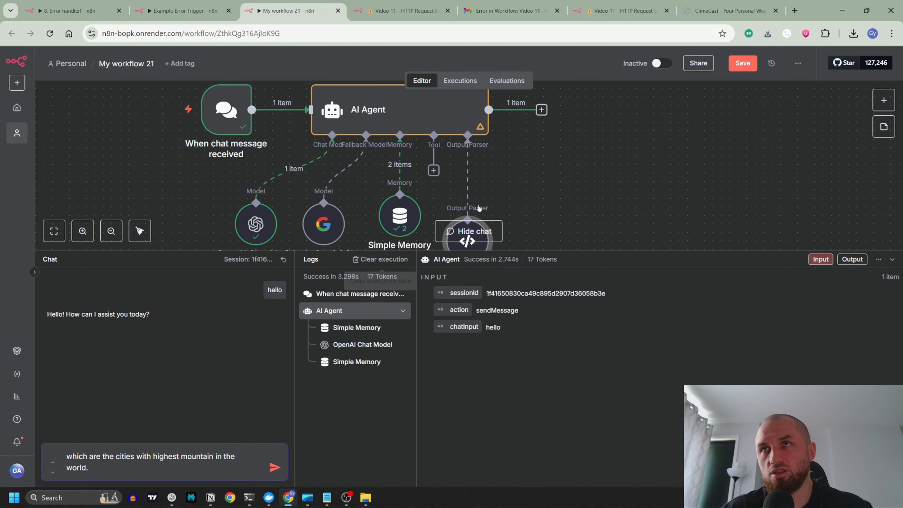
Step: Finish the chat question as "which are the cities with highest mountain in the world?", send it and collapse the chat and log area
key(Down)
key(BackSpace)
text(?)
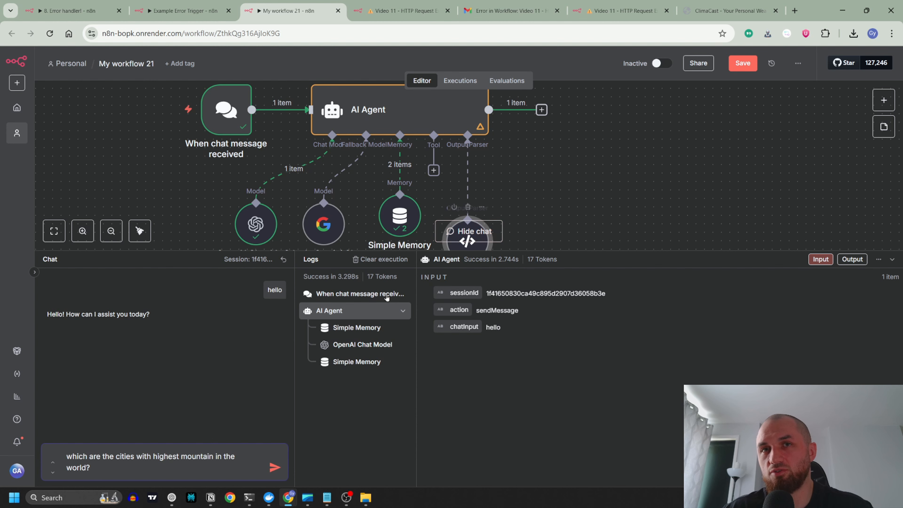
click(275, 467)
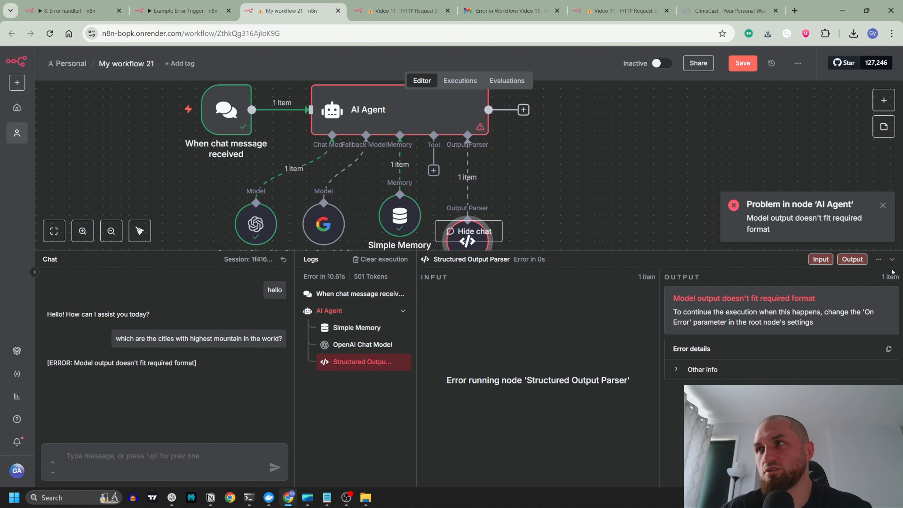
click(892, 259)
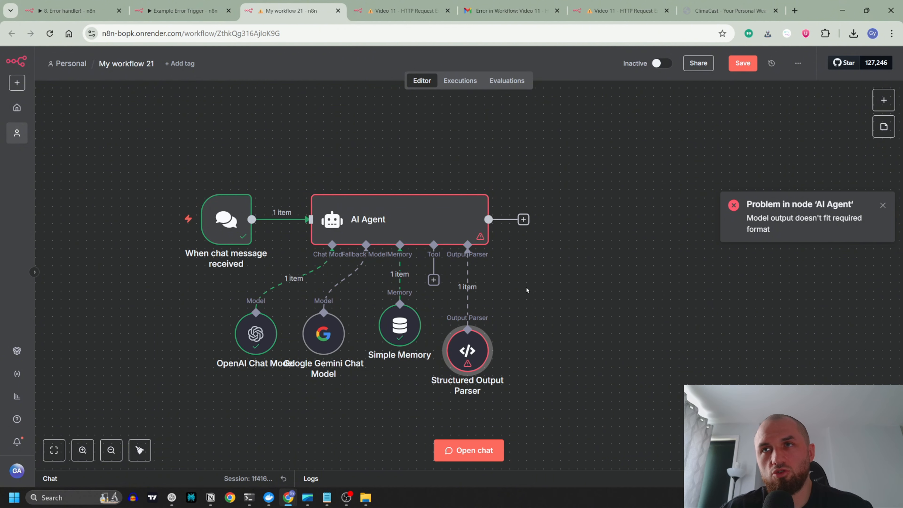
Step: Line up the Structured Output Parser beside Simple Memory and enable its Auto-Fix Format option
scroll(464, 351, down, 1)
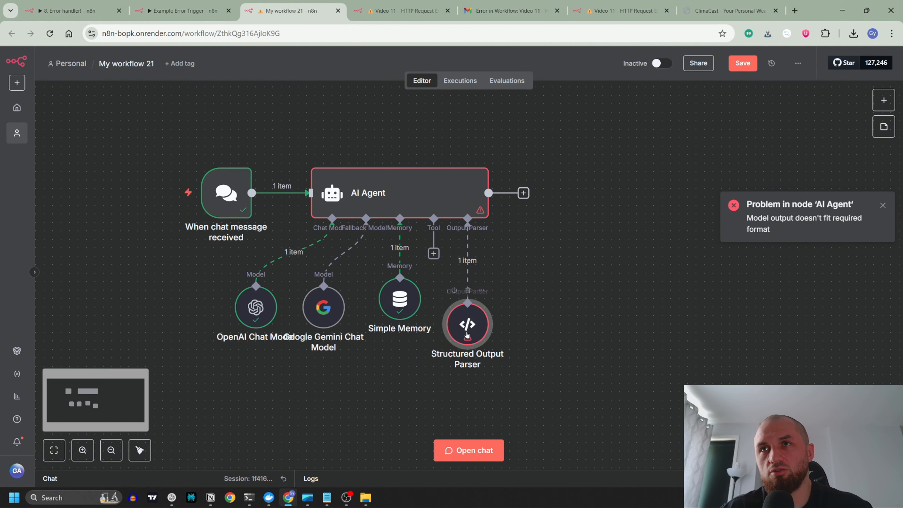
drag(471, 329, 475, 302)
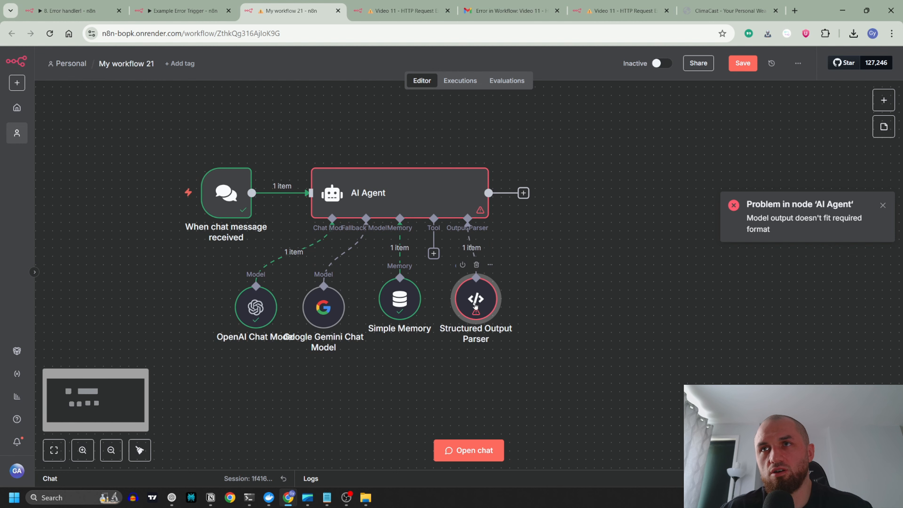
double_click(477, 301)
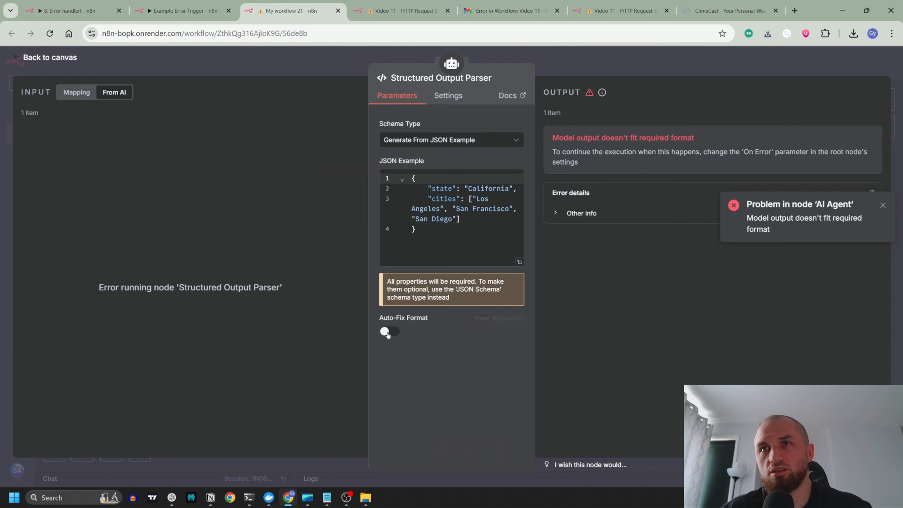
click(390, 332)
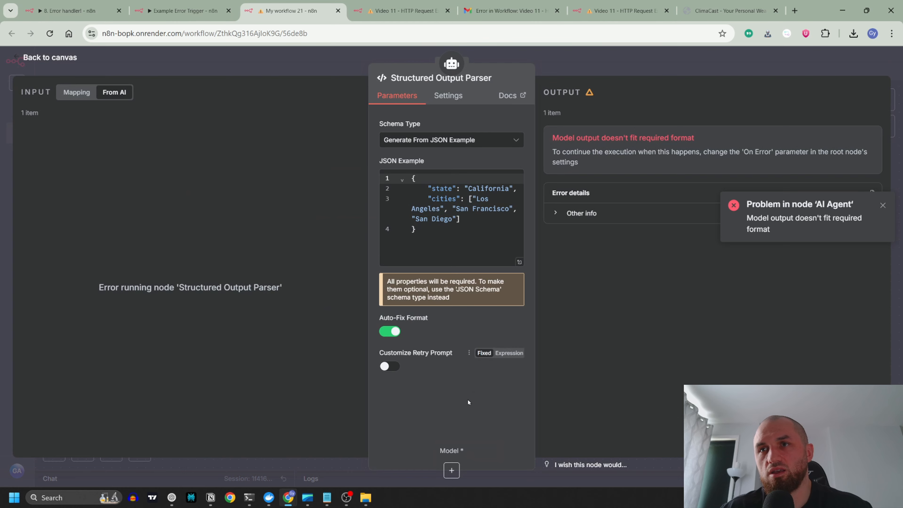
Step: Connect the Structured Output Parser's Model input to the existing OpenAI Chat Model and check the parser's parameters
click(451, 471)
click(539, 422)
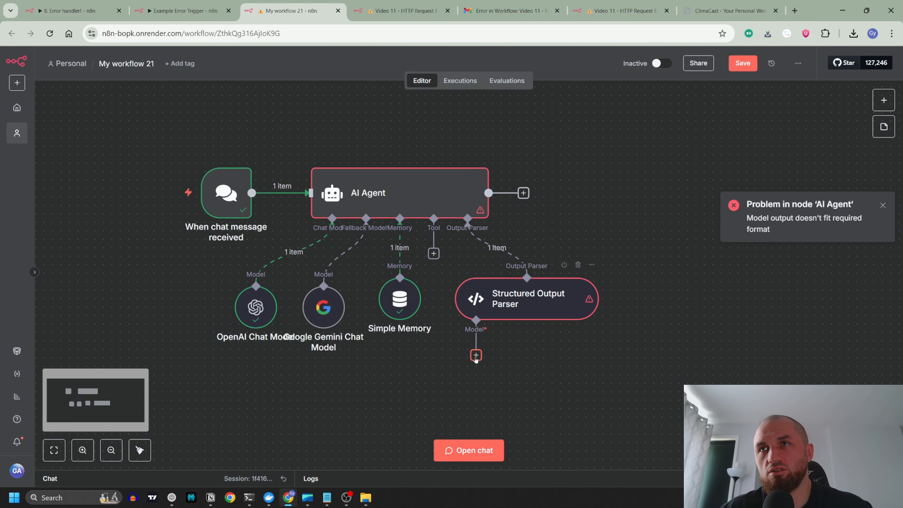
drag(475, 356, 259, 286)
double_click(526, 310)
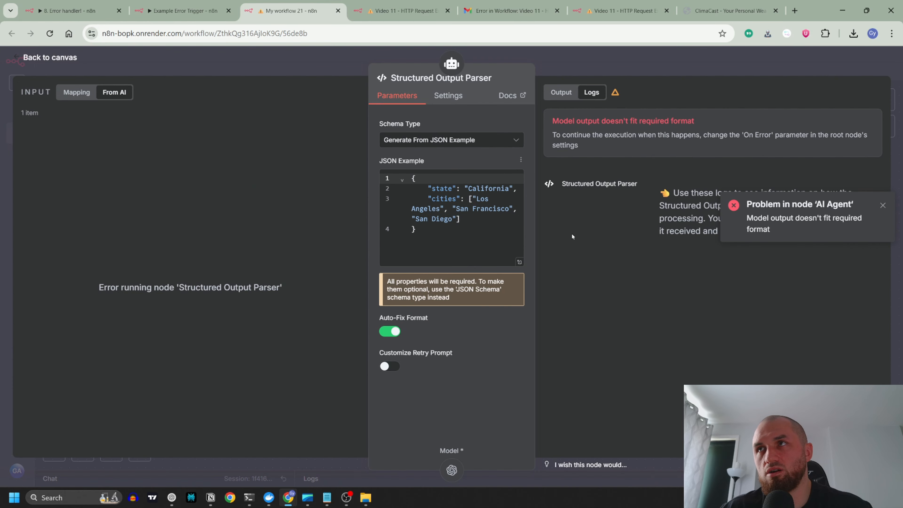
key(Escape)
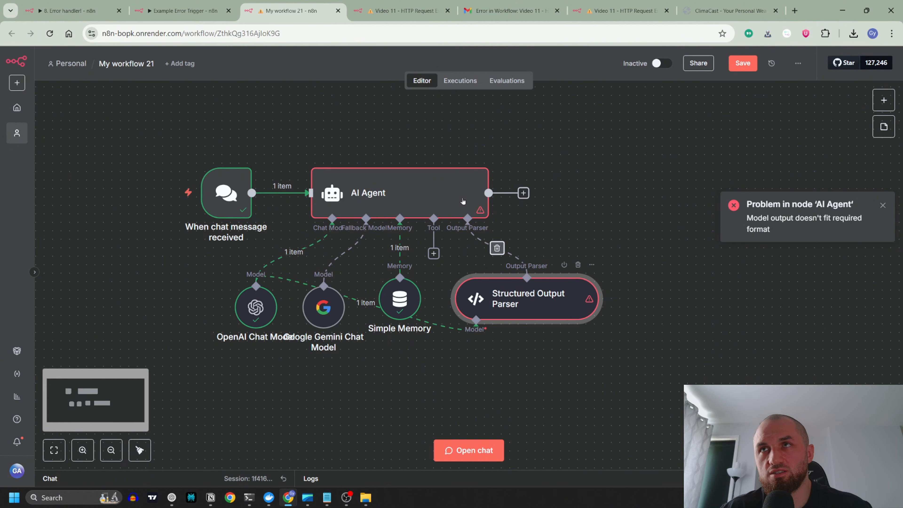
Step: Review the AI Agent's input and logs, and the Structured Output Parser's JSON example and auto-fix settings
click(454, 191)
double_click(454, 191)
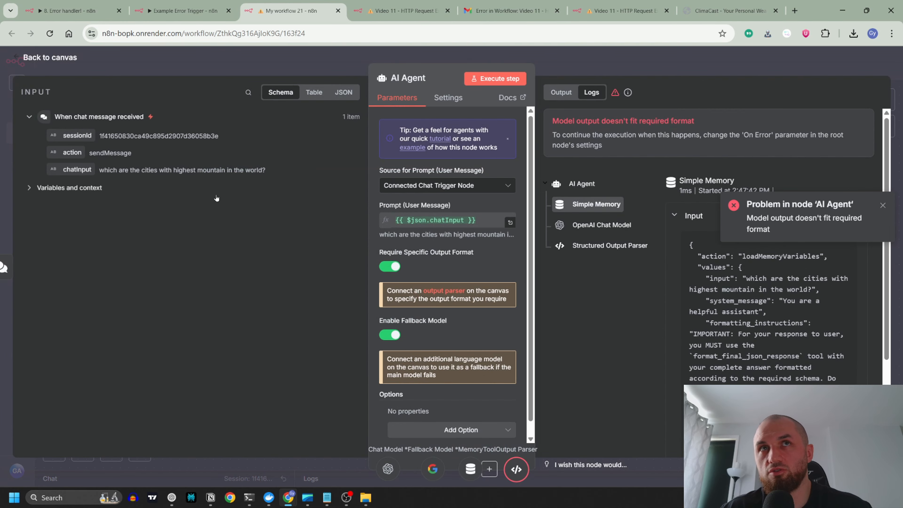
key(Escape)
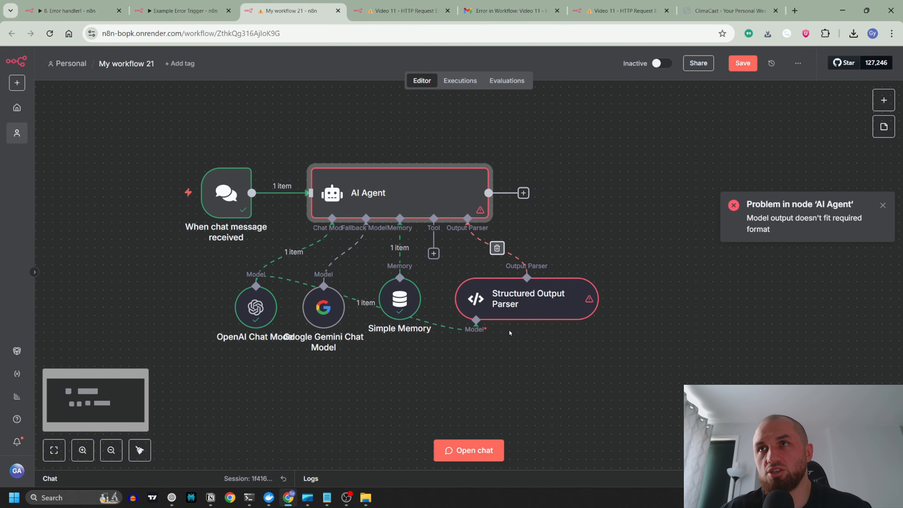
double_click(530, 291)
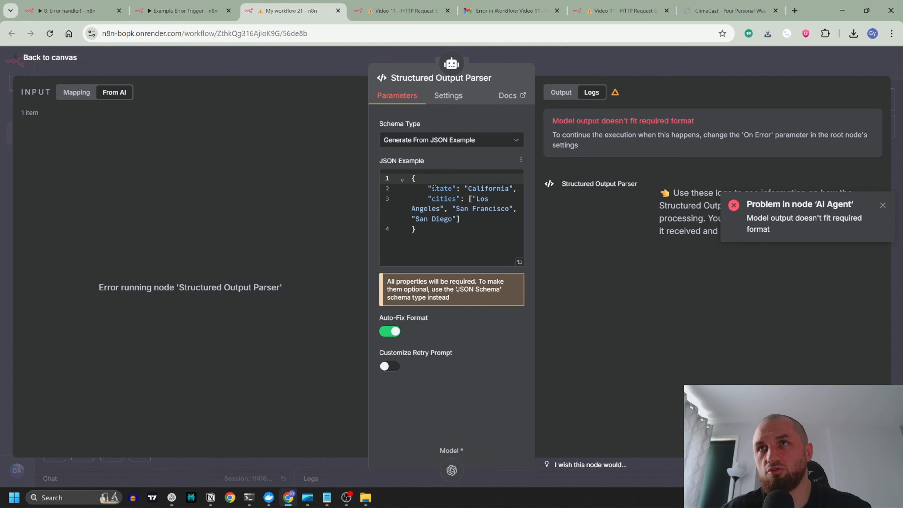
click(331, 60)
Step: Resend "which are the cities with highest mountain in the world?" in the chat and look over the executed workflow
click(461, 449)
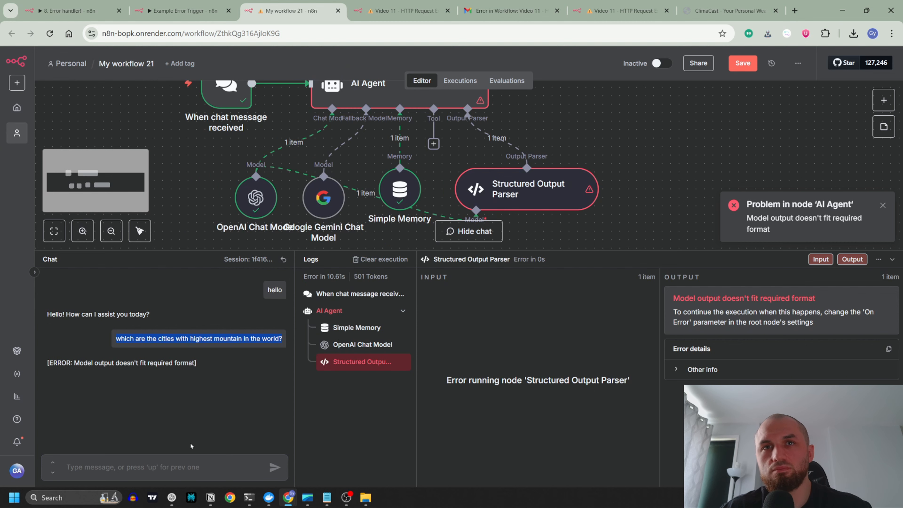
key(Up)
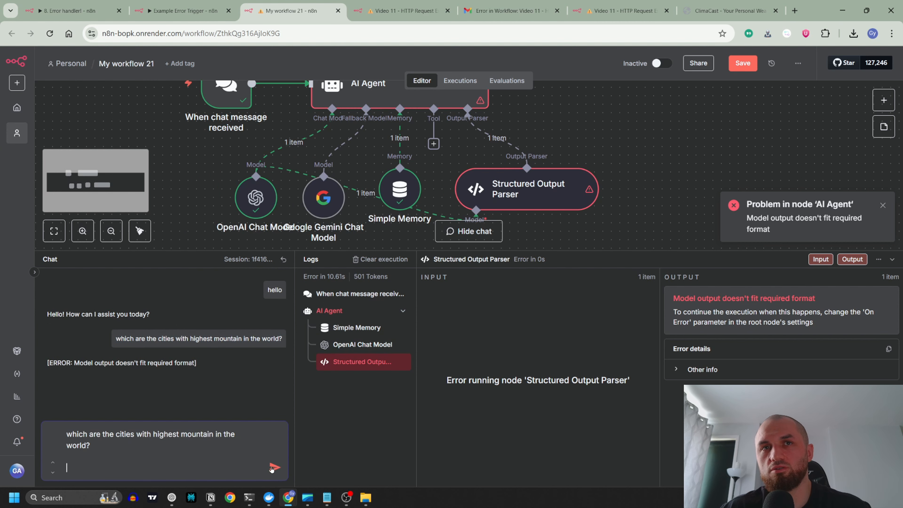
click(274, 467)
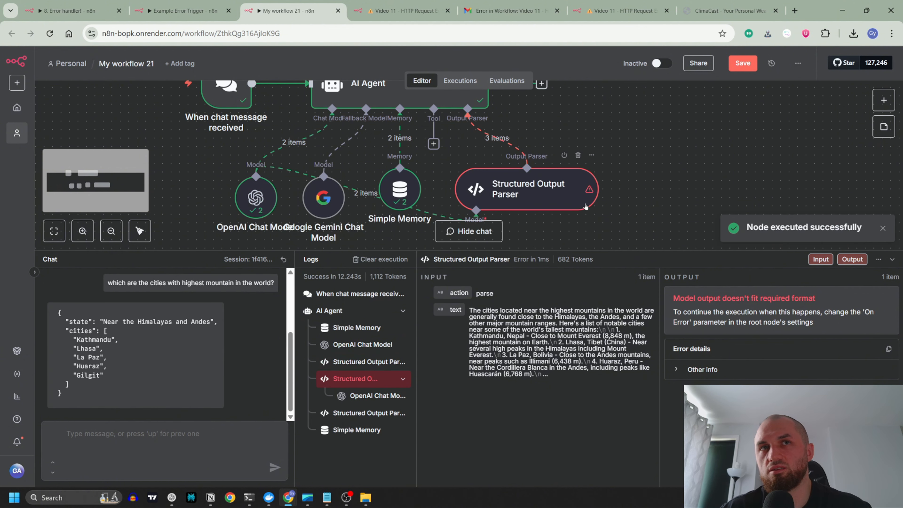
scroll(534, 149, up, 1)
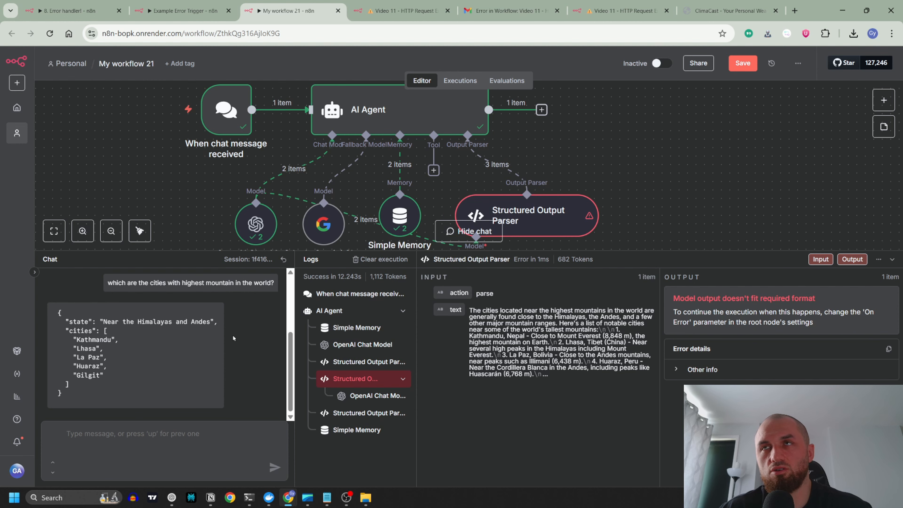
Step: Turn off the Auto-Fix Format option of the Structured Output Parser
click(469, 231)
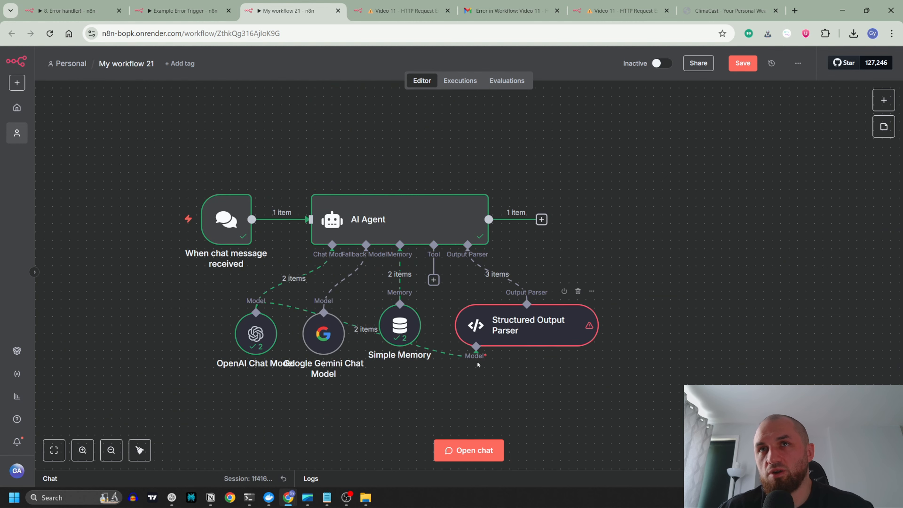
double_click(527, 332)
click(388, 331)
key(Escape)
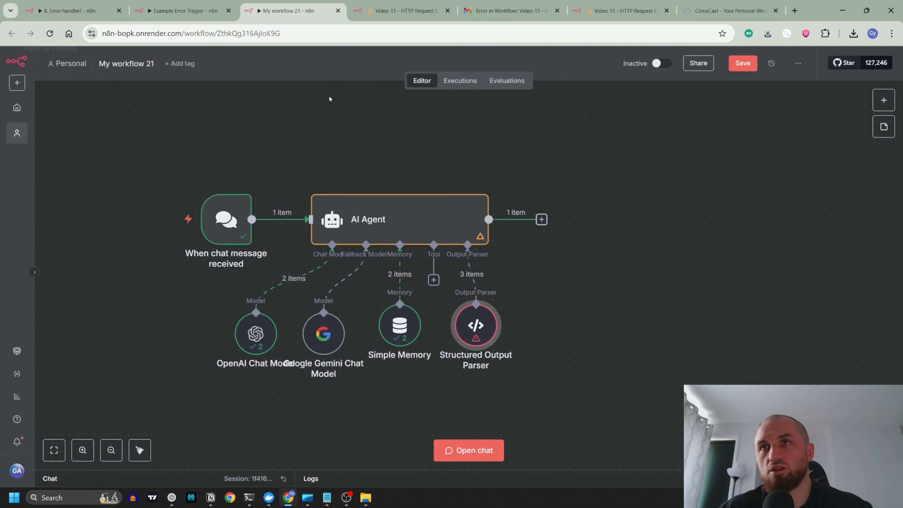
Step: Set the AI Agent's On Error behaviour to "Continue (using error output)"
double_click(462, 224)
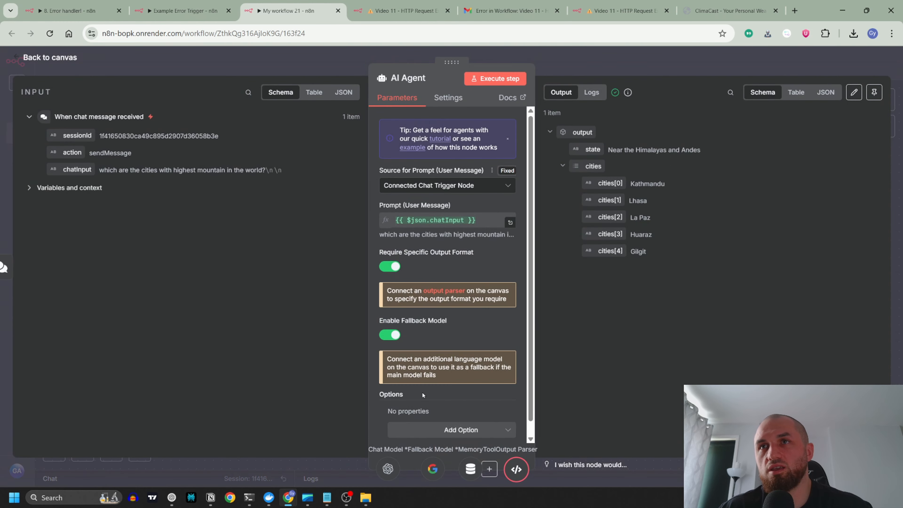
scroll(481, 323, down, 1)
scroll(484, 401, up, 1)
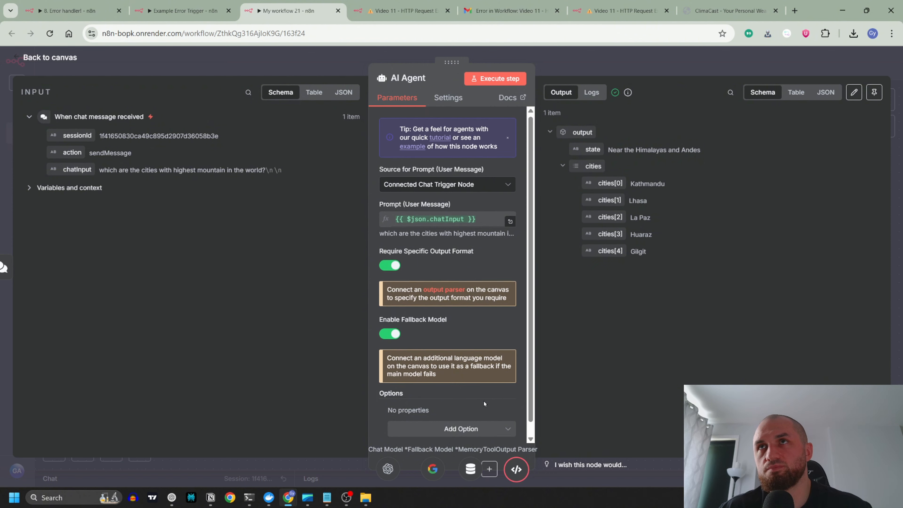
click(446, 101)
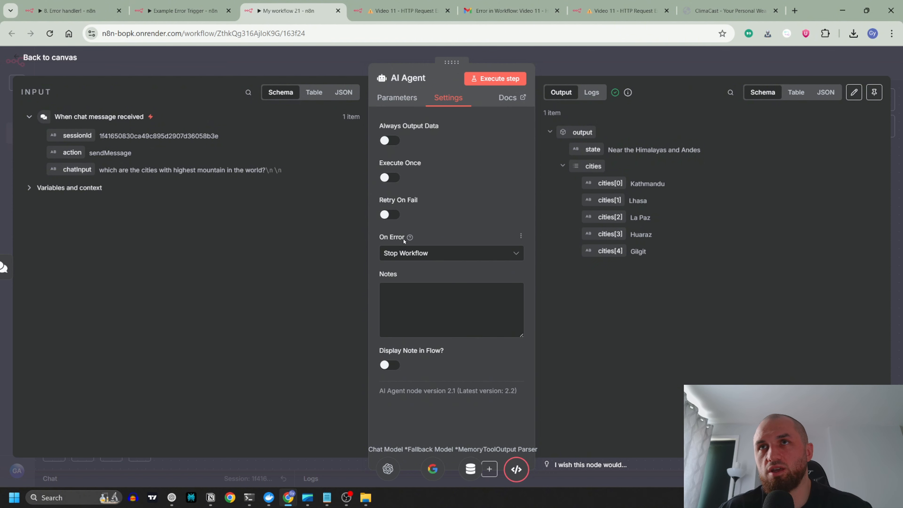
click(409, 254)
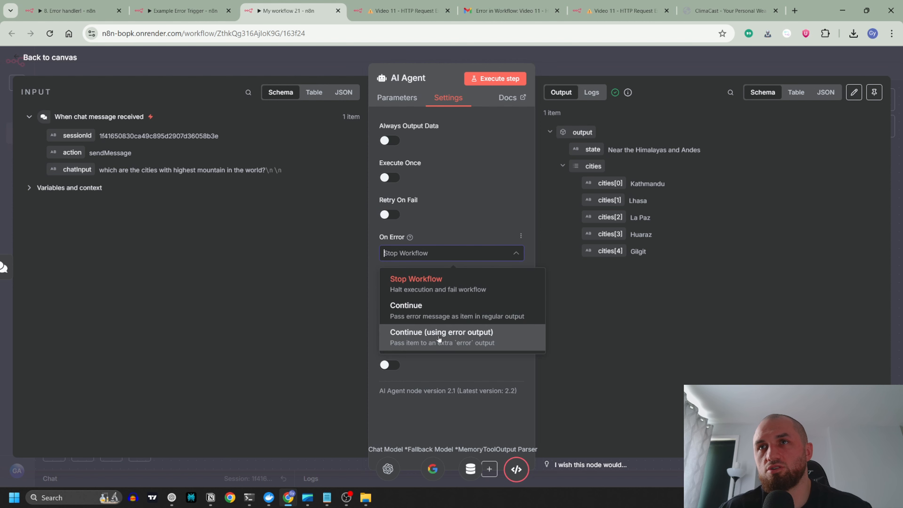
click(480, 338)
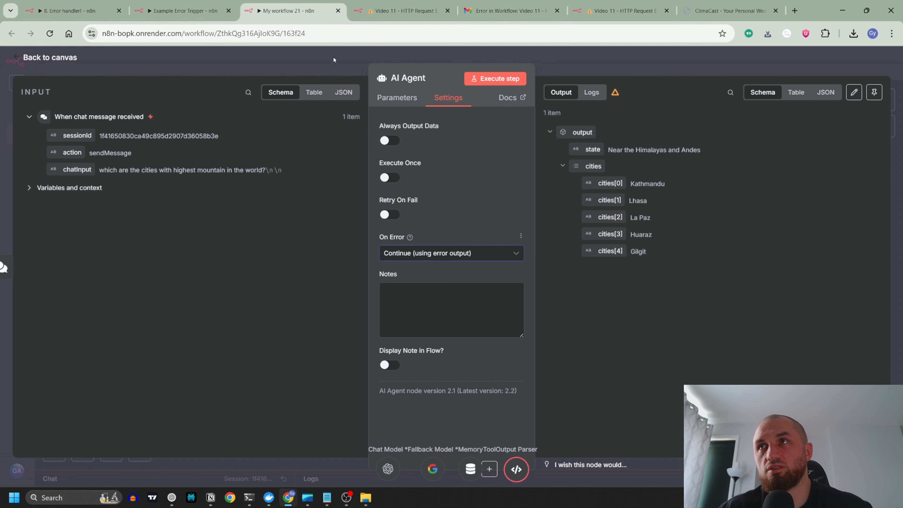
click(341, 64)
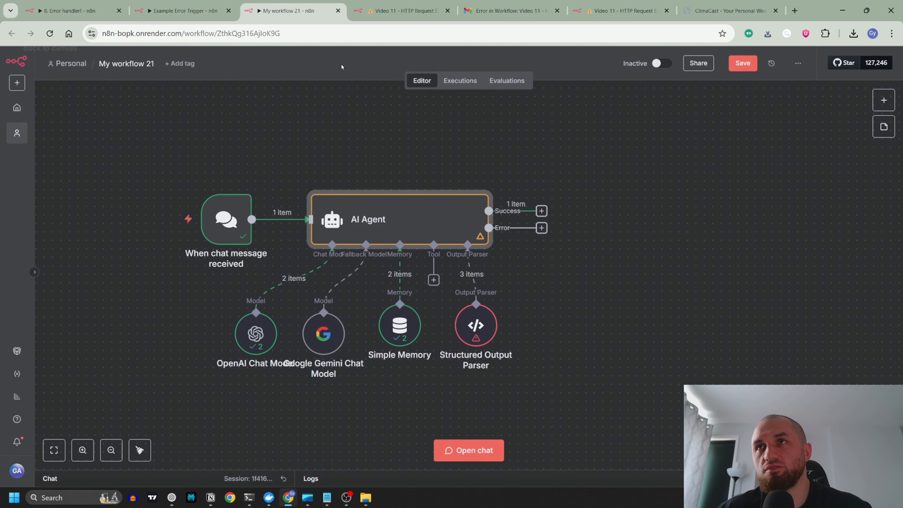
Step: Add a second AI Agent node on the first agent's Error output and place it below and to the right of it
click(541, 229)
click(761, 170)
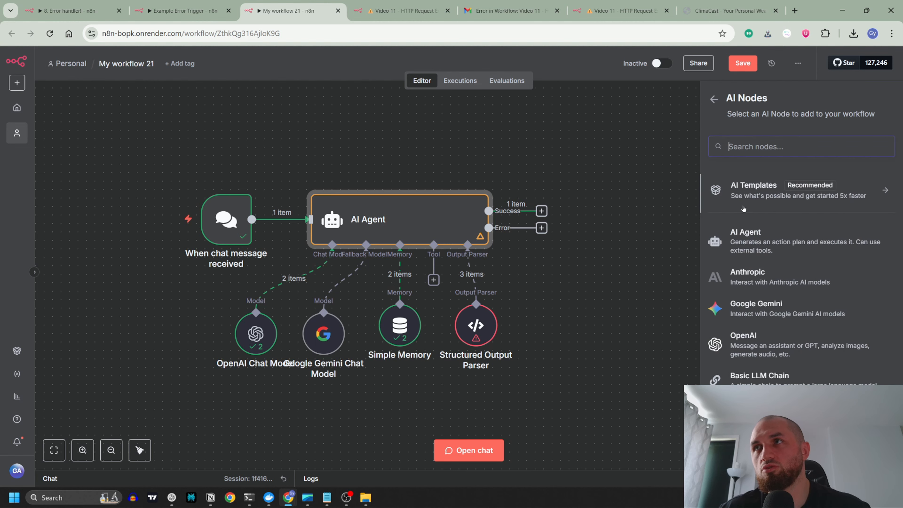
click(755, 245)
key(Escape)
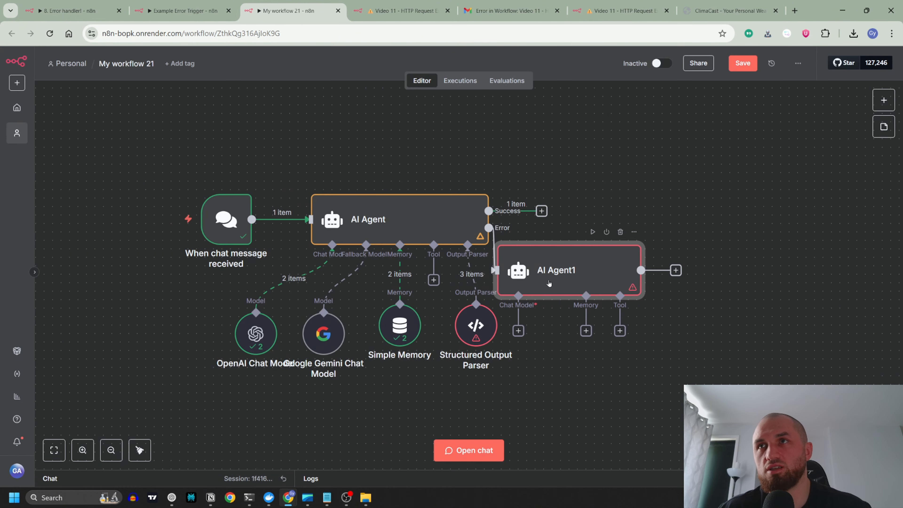
drag(550, 283, 626, 326)
Step: Set AI Agent1's source for the user message prompt to "Define below"
double_click(626, 325)
click(437, 185)
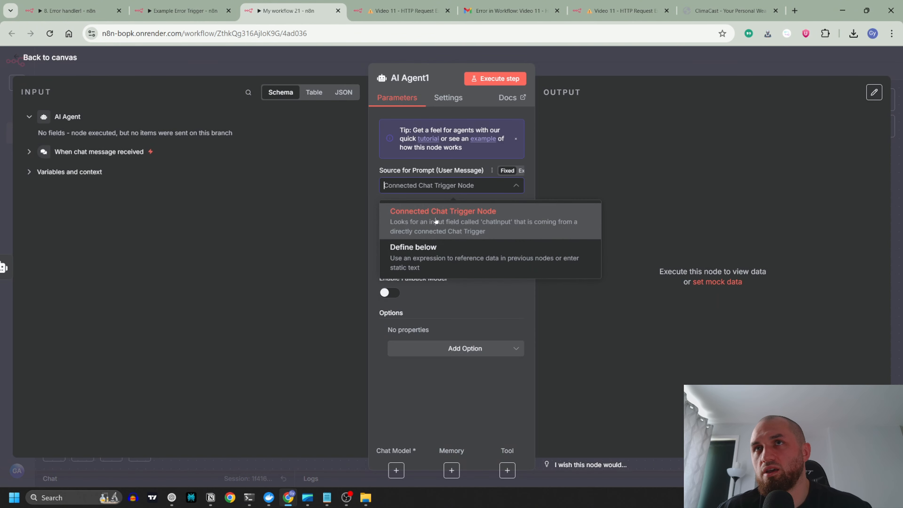
key(Escape)
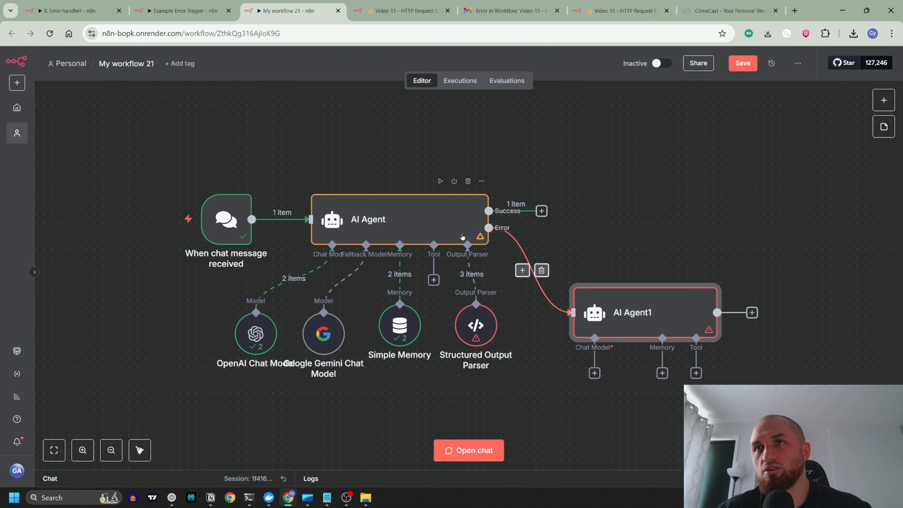
click(470, 450)
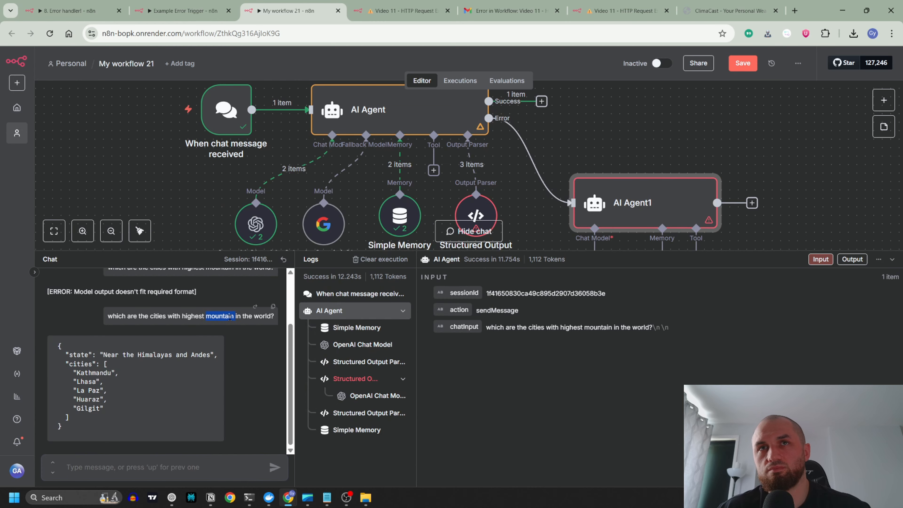
click(178, 476)
text(which are the cities with highest mountain in the world?)
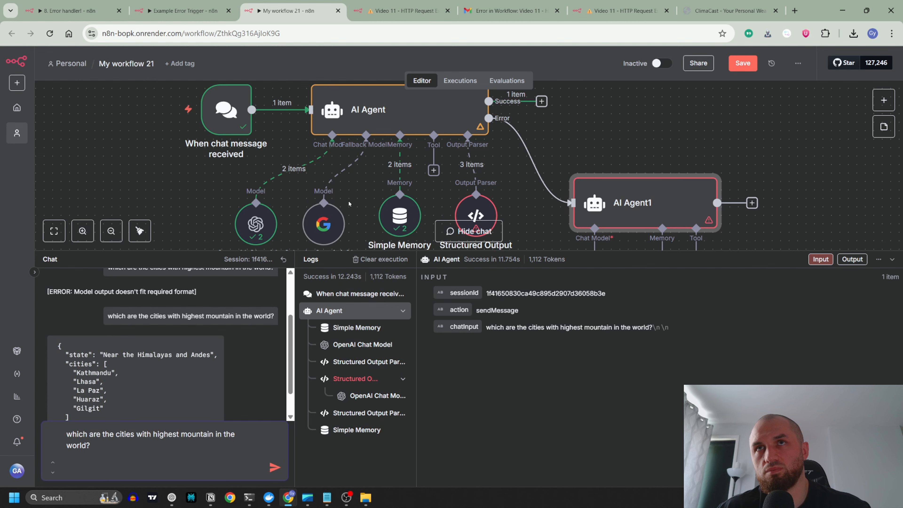
click(892, 259)
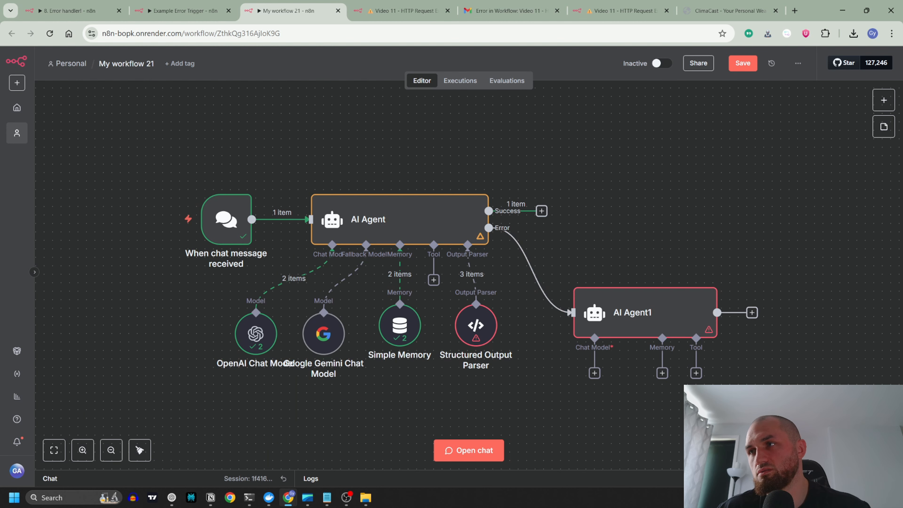
Step: Clear the execution, connect AI Agent1's Chat Model input to the existing OpenAI Chat Model and add a Simple Memory to AI Agent1
click(848, 478)
drag(595, 373, 256, 312)
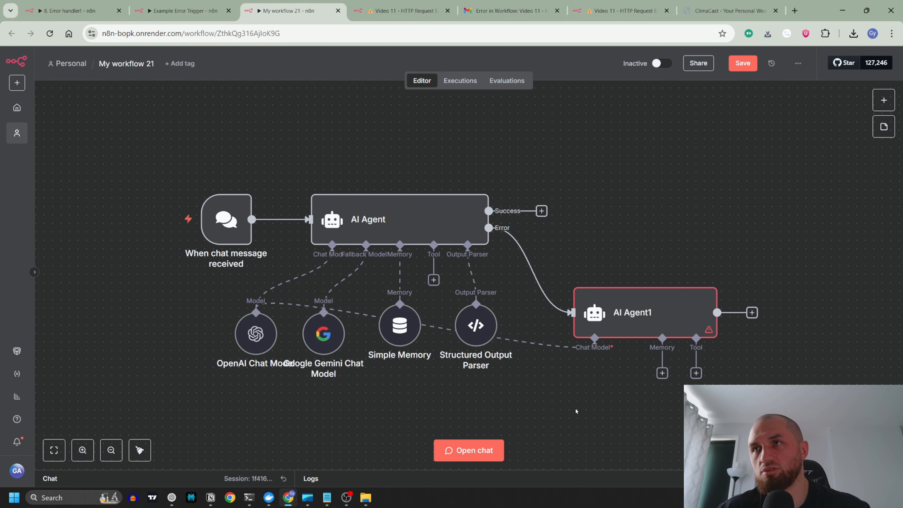
click(662, 373)
click(762, 196)
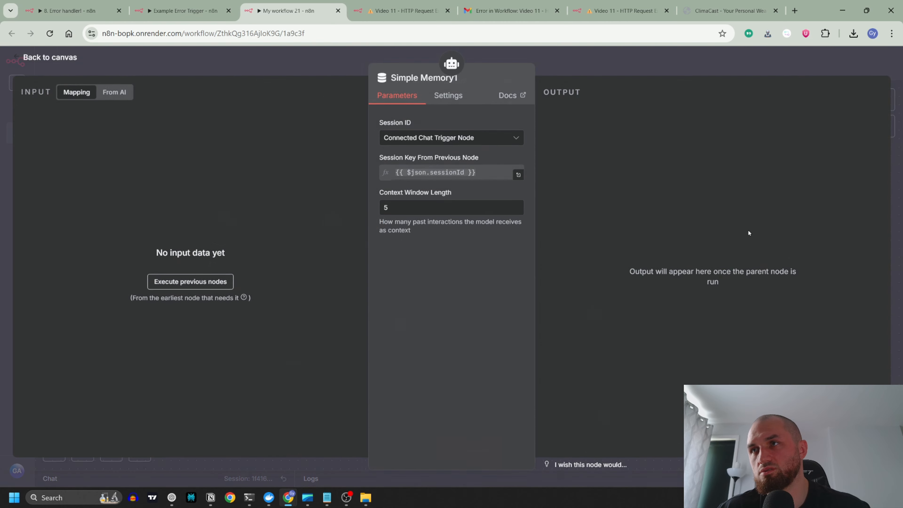
click(600, 65)
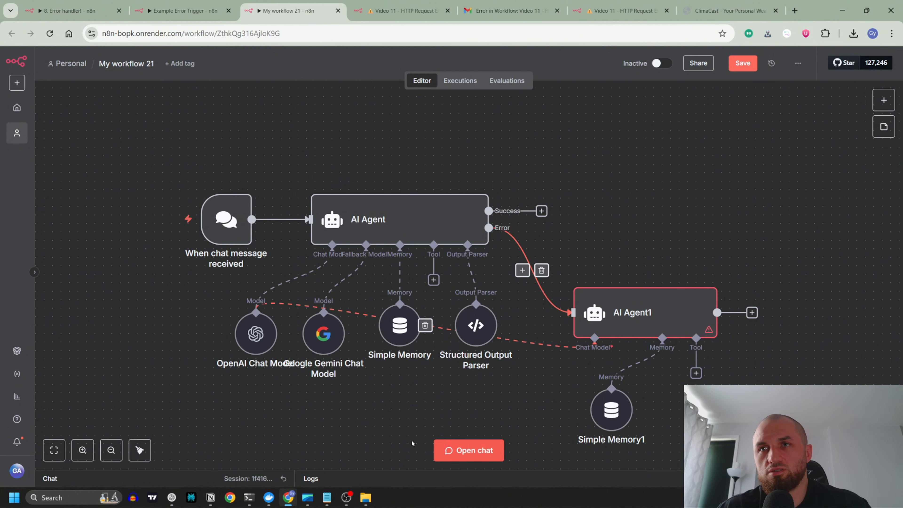
Step: Try to run the workflow by sending "which are the cities with highest mountain in the world?" in the chat
click(443, 450)
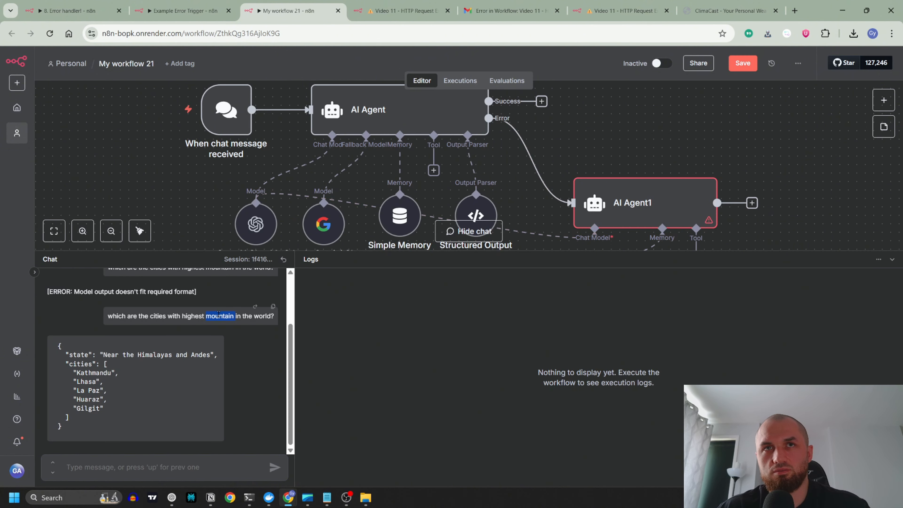
click(164, 466)
text(which are the cities with highest mountain in the world?)
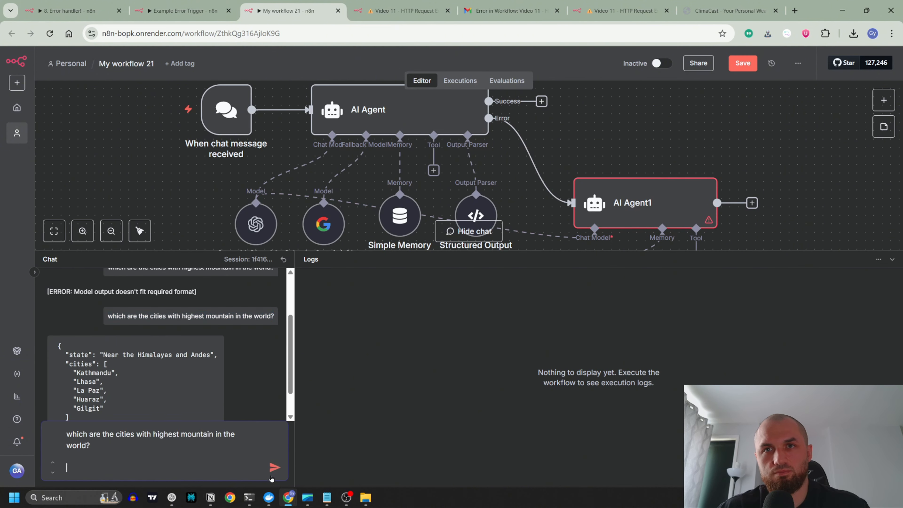
click(274, 471)
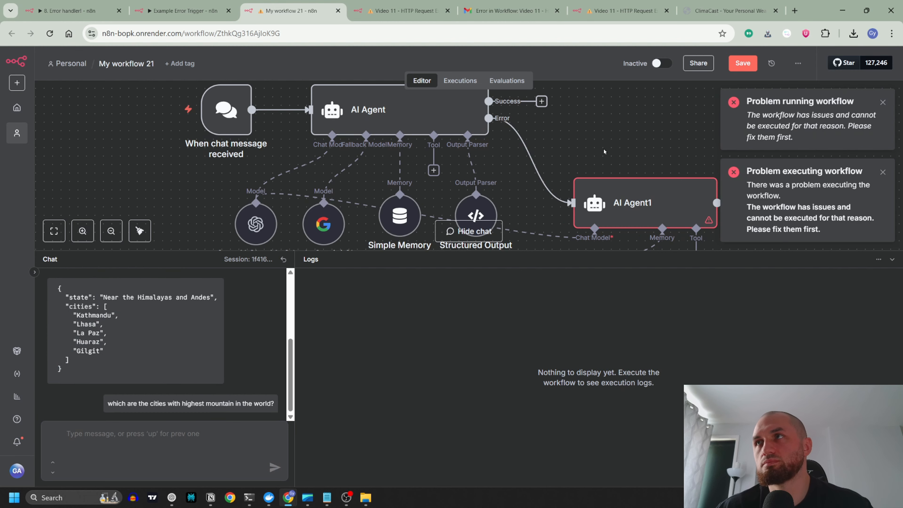
click(889, 263)
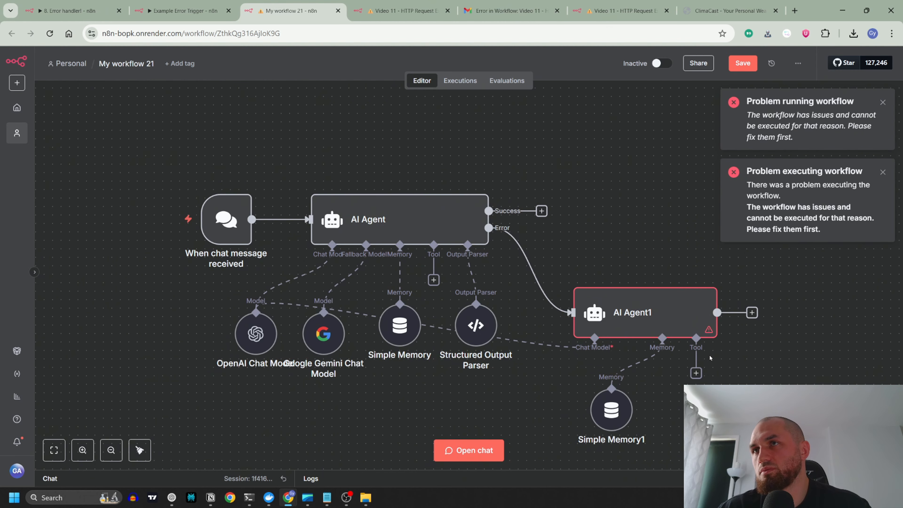
Step: Fill in the user message prompt of AI Agent1
double_click(643, 292)
click(459, 229)
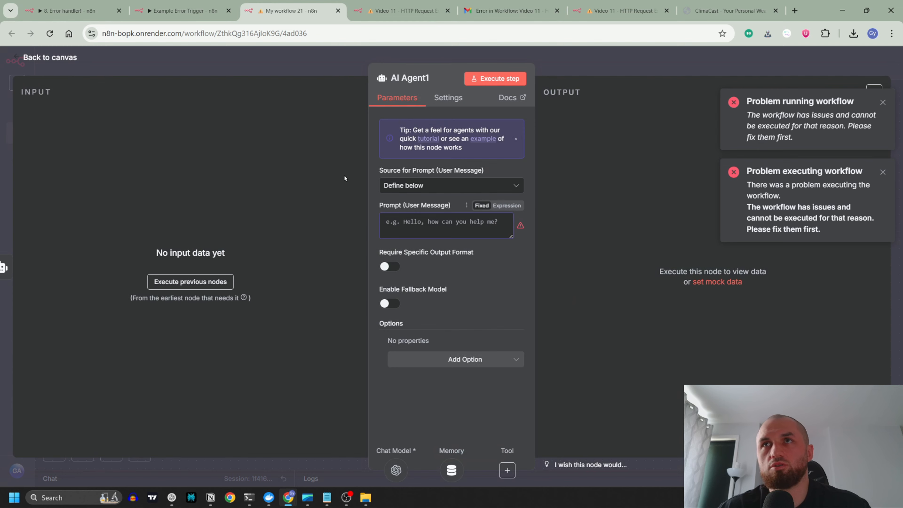
click(320, 60)
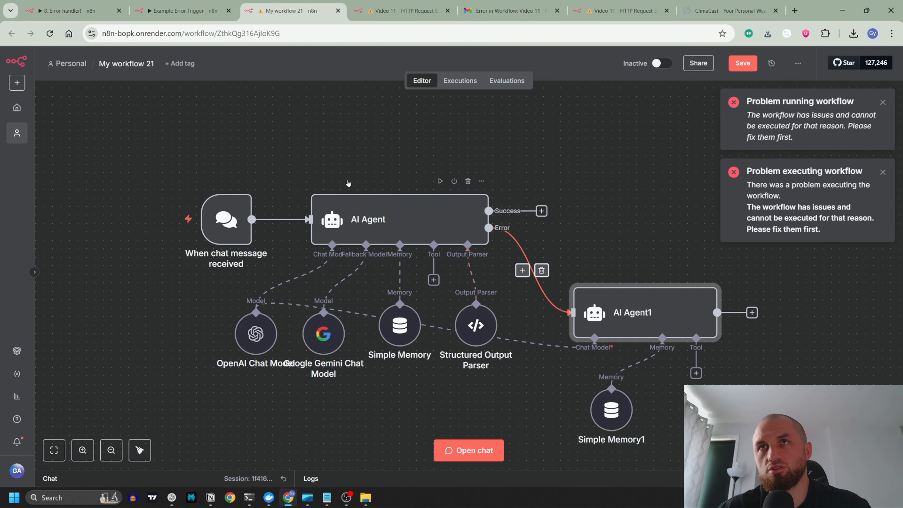
Step: Resend "which are the cities with highest mountain in the world?" in the chat to run the workflow with its error path
click(469, 451)
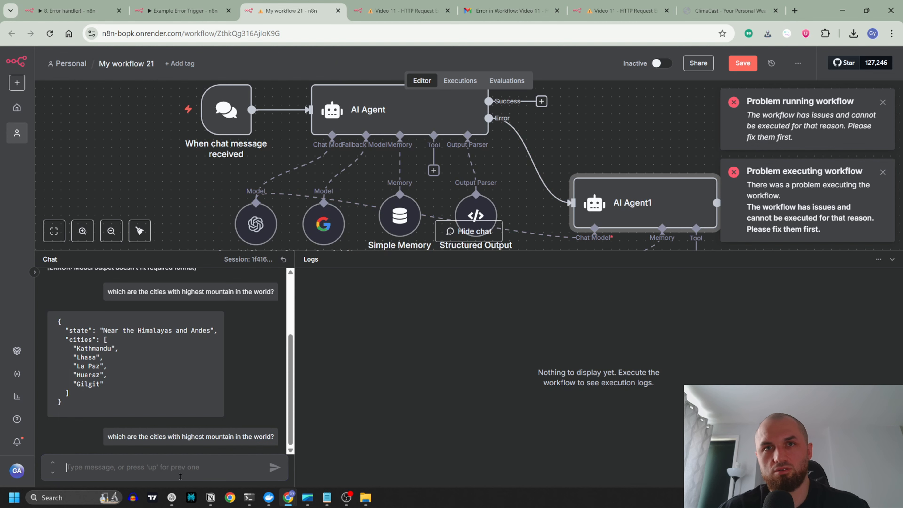
key(Up)
key(Return)
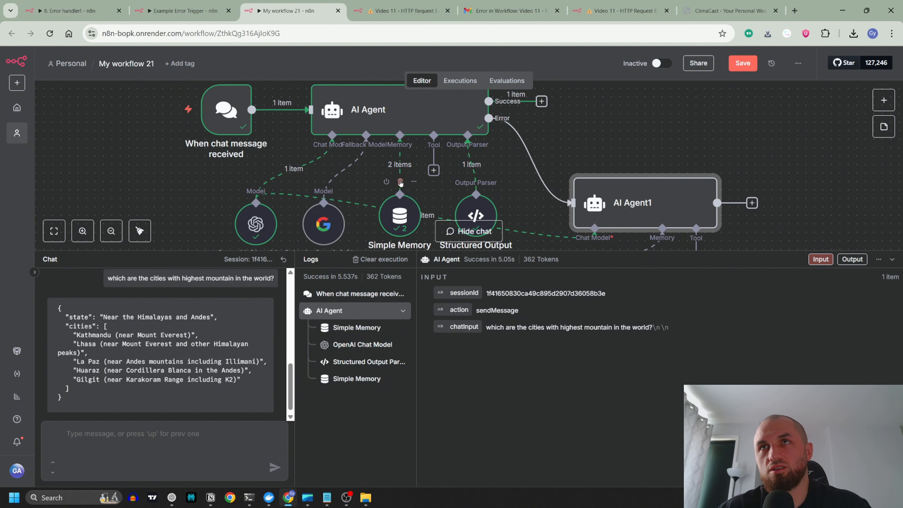
Step: Delete the first AI Agent's Simple Memory, save the workflow and resend "which are the cities with highest mountain in the world?" in the chat
click(400, 183)
key(ctrl+s)
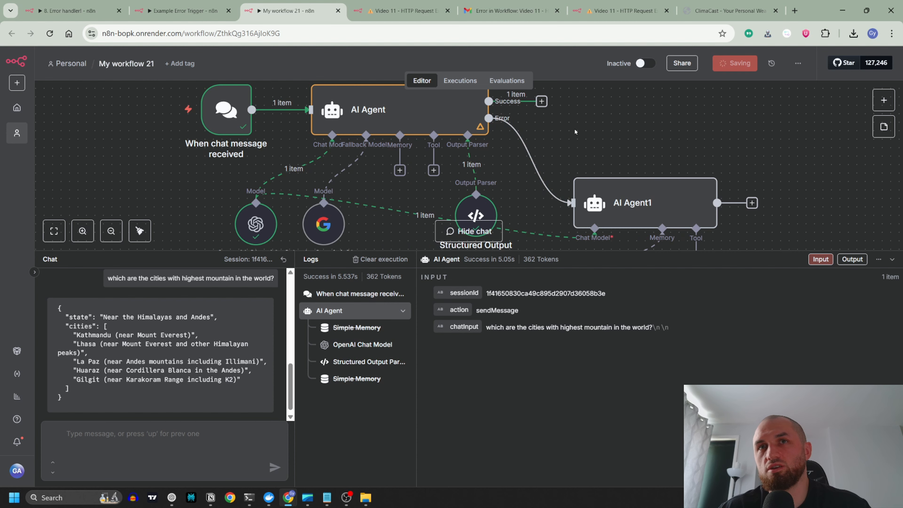
triple_click(225, 278)
key(ctrl+c)
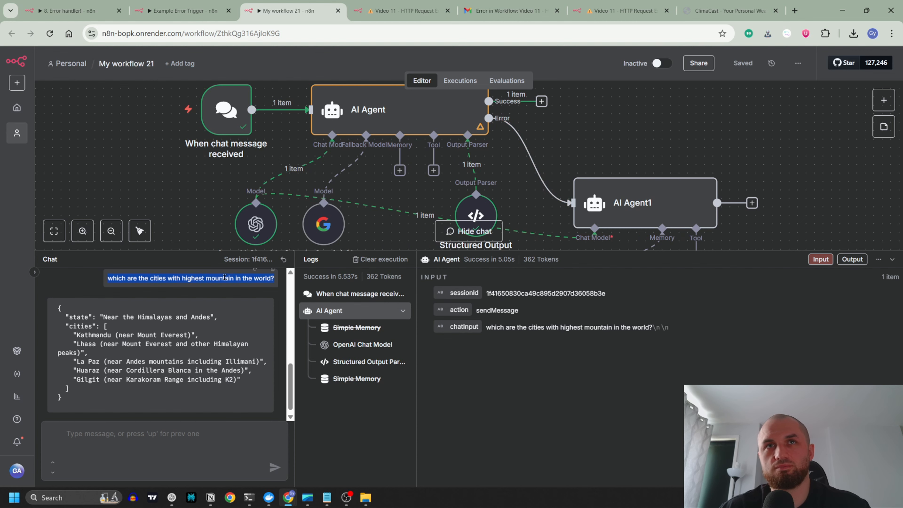
click(153, 444)
key(ctrl+v)
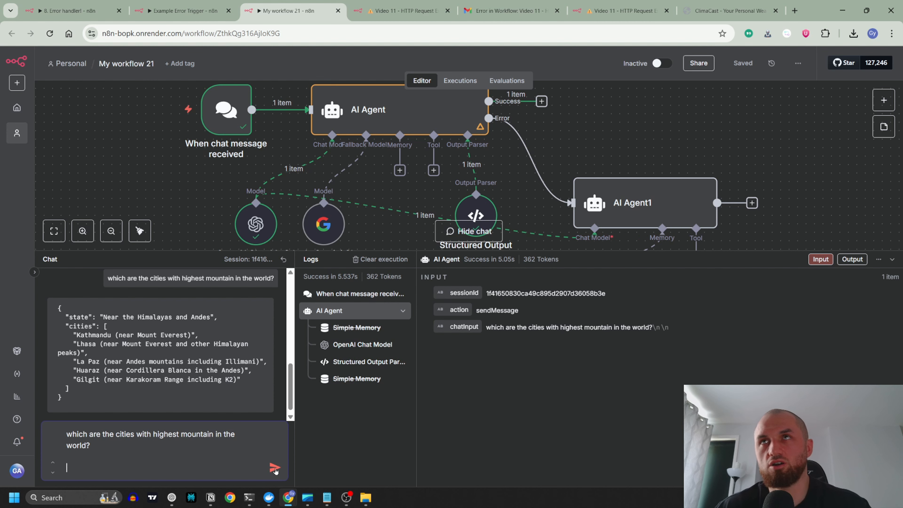
click(275, 468)
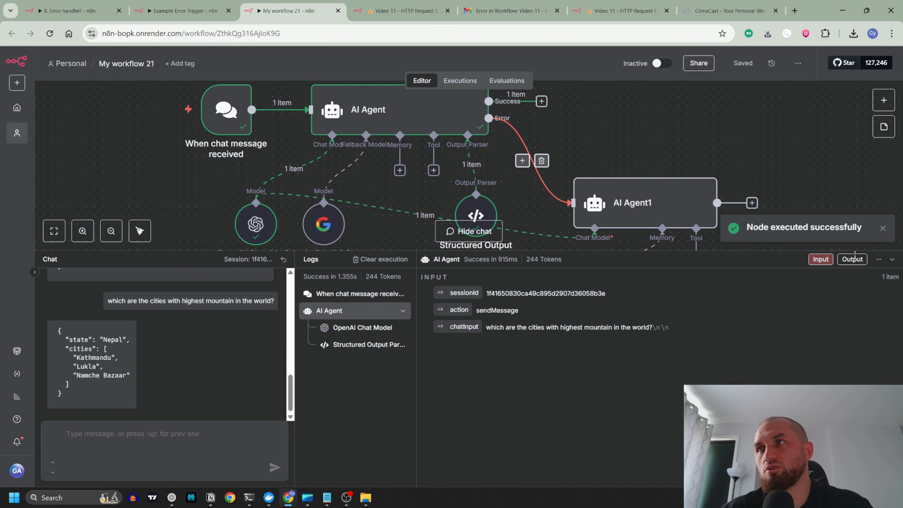
Step: Replace the OpenAI Chat Model with the Google Gemini Chat Model on both agents and resend the mountain cities question in the chat
click(260, 223)
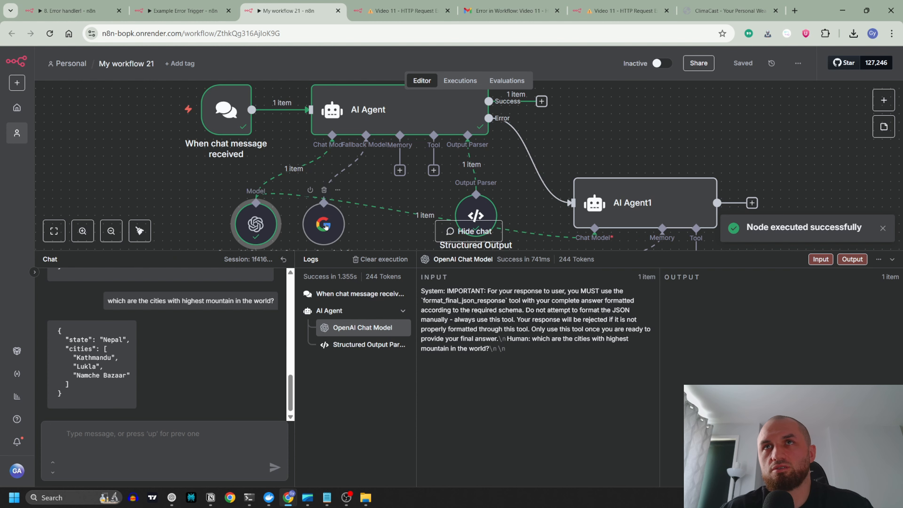
click(294, 170)
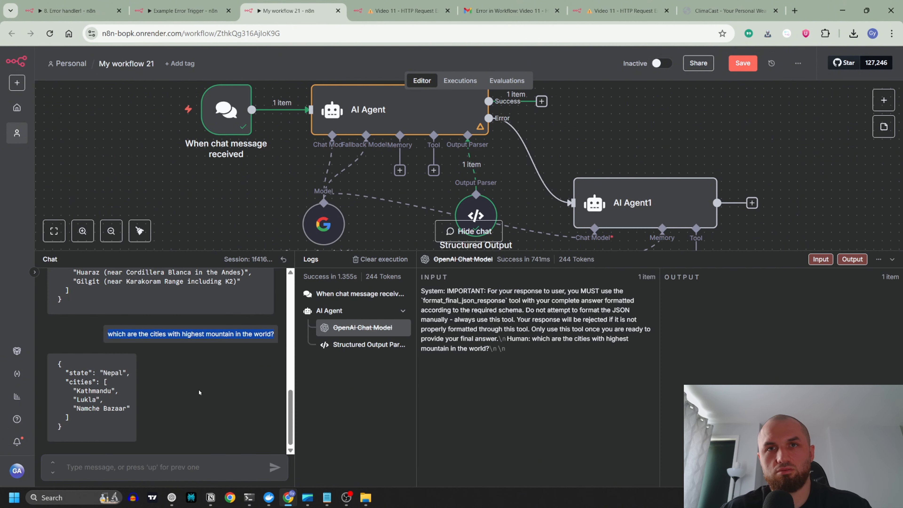
key(Up)
key(Return)
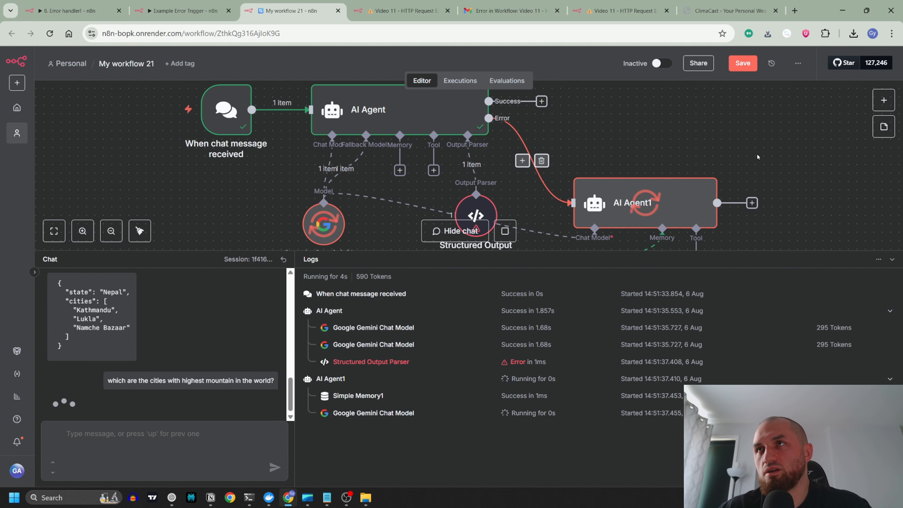
Step: Inspect the first AI Agent's Error Branch output, including the passed chatInput question
click(891, 260)
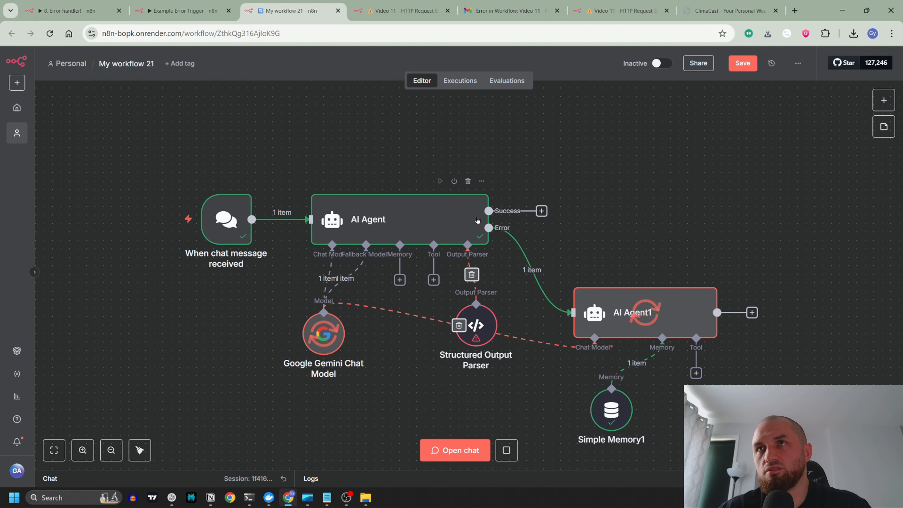
double_click(470, 233)
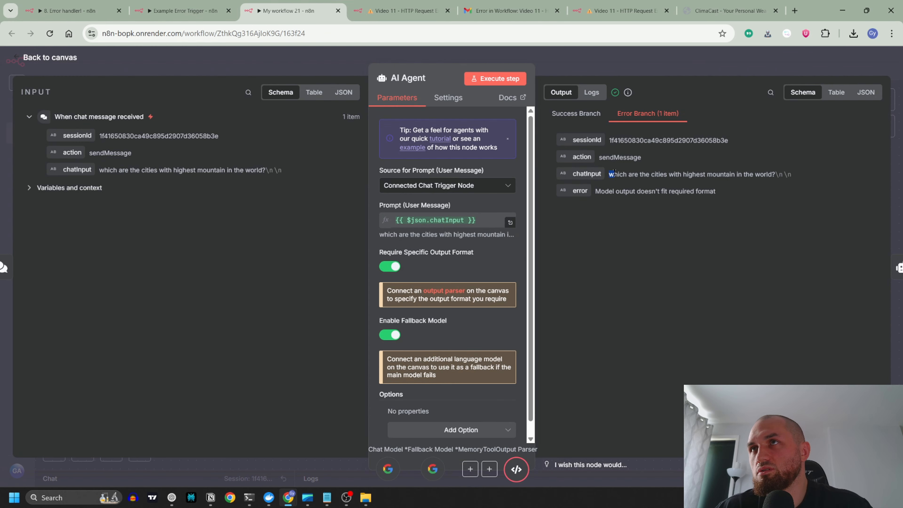
drag(614, 173, 731, 176)
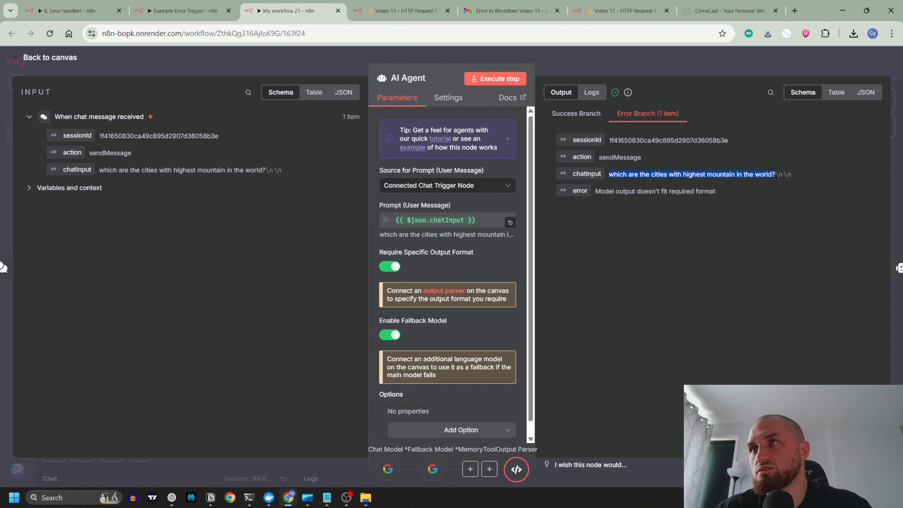
Step: Replace AI Agent1's user message prompt with the label "chatInput:" followed by the incoming {{ $json.chatInput }} value
click(734, 65)
double_click(639, 315)
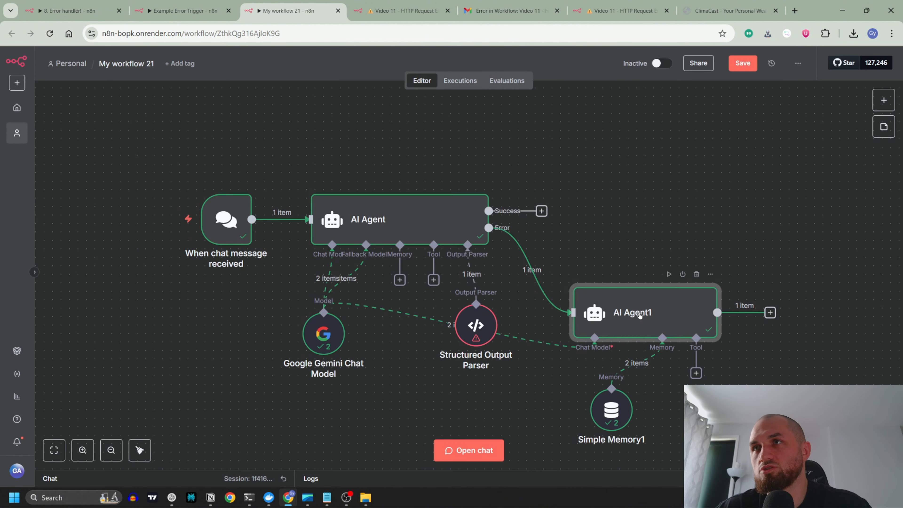
drag(409, 224, 320, 223)
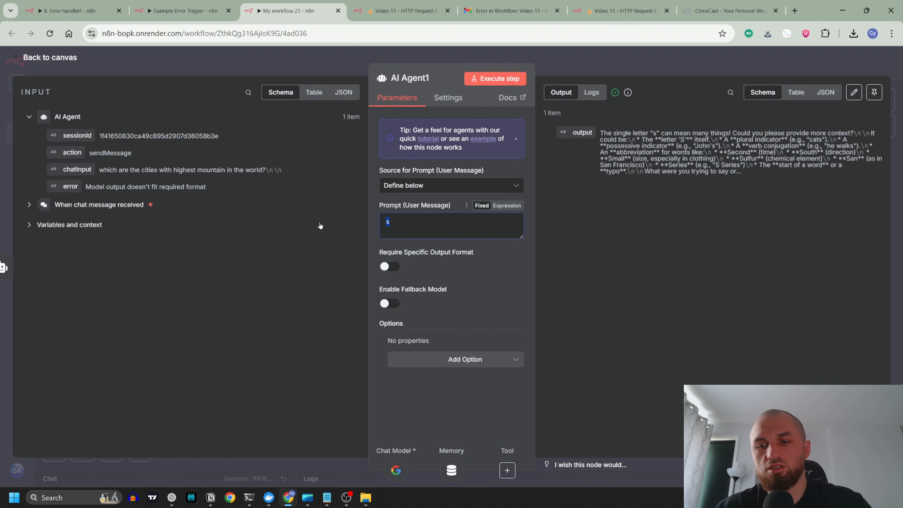
key(BackSpace)
drag(81, 170, 397, 225)
text(Cha{{ $json.chatInput)
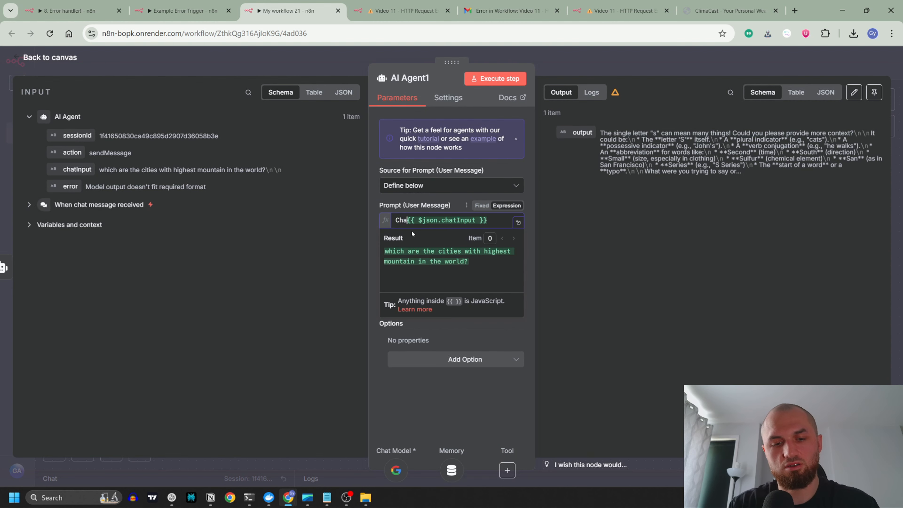
key(BackSpace)
key(BackSpace)
key(BackSpace)
text(cahtI)
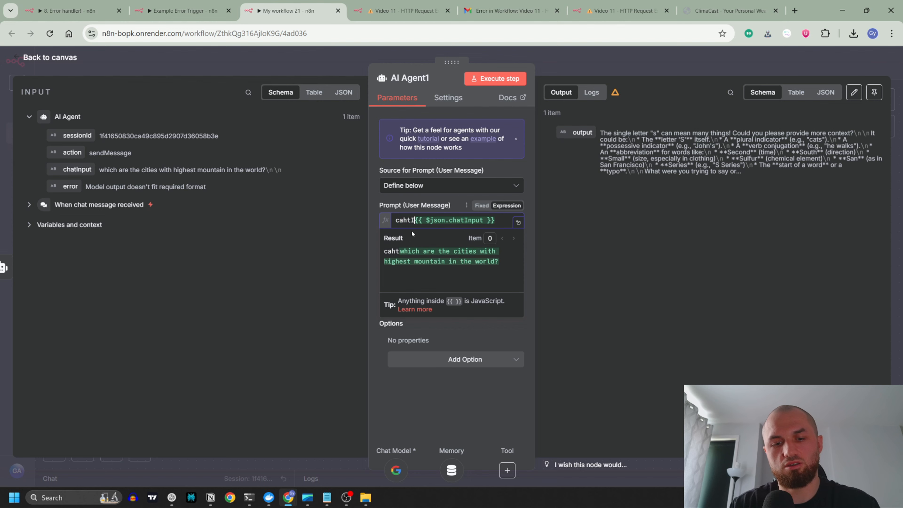
text(nput)
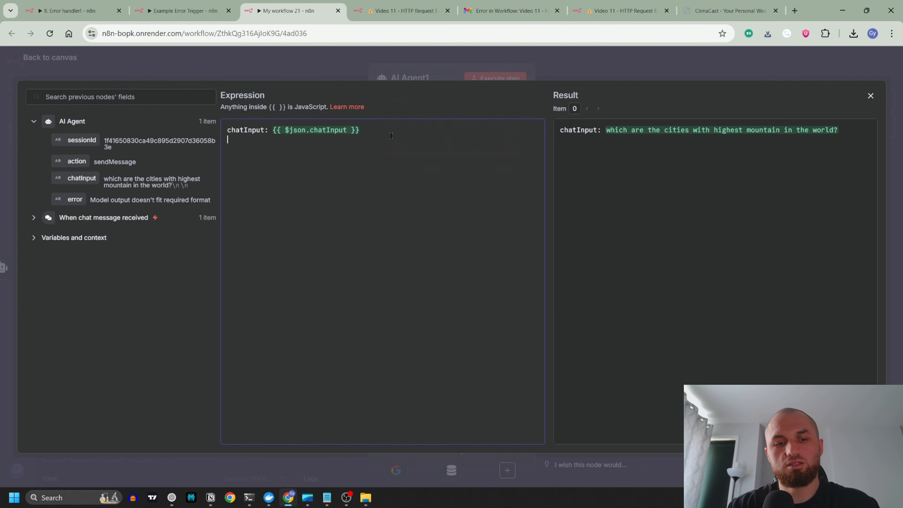
Step: Add a second line "Error: {{ $json.error }}" to AI Agent1's prompt and return to the canvas
text(Er)
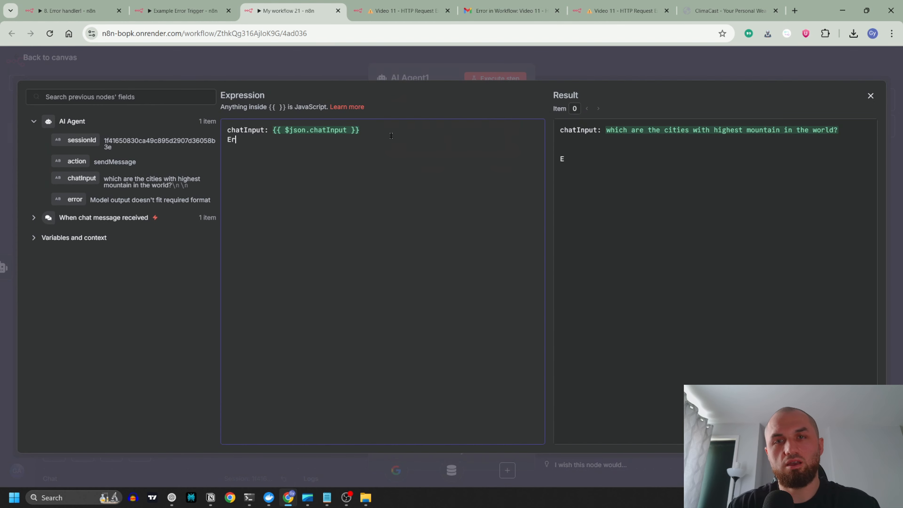
text(ror:)
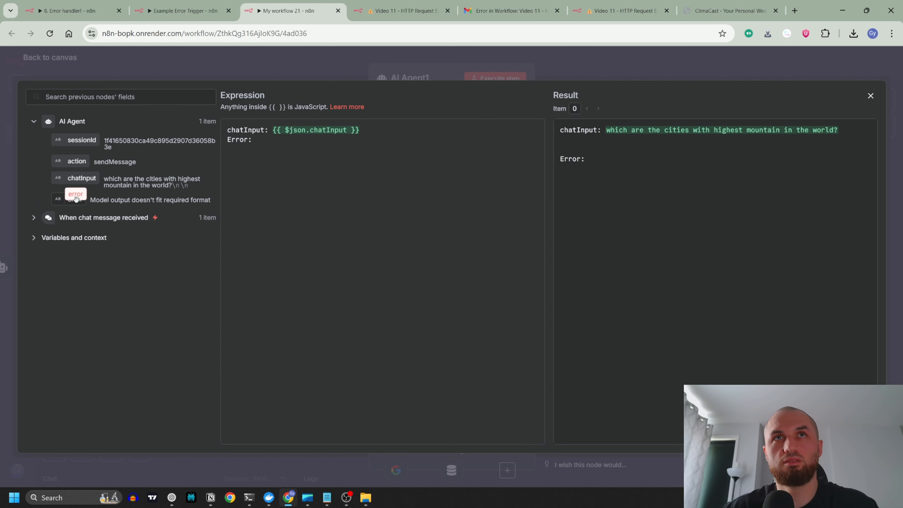
drag(73, 199, 284, 140)
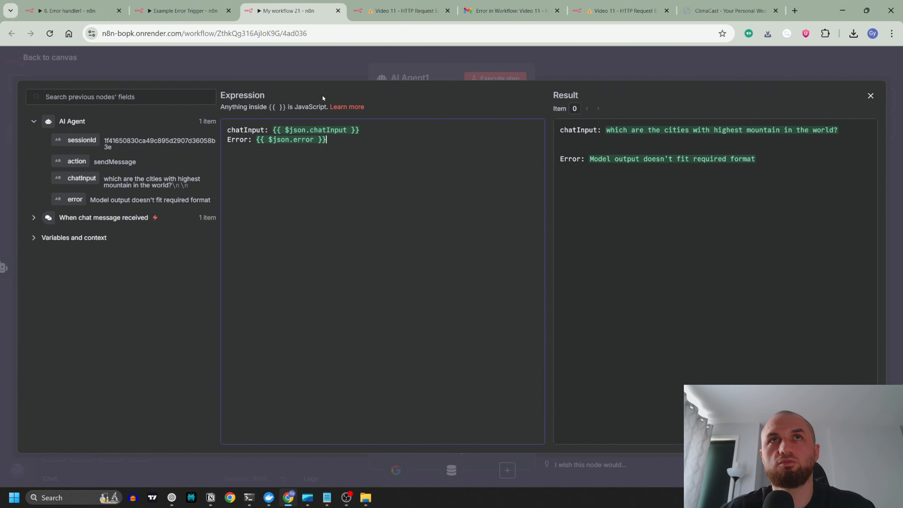
click(225, 67)
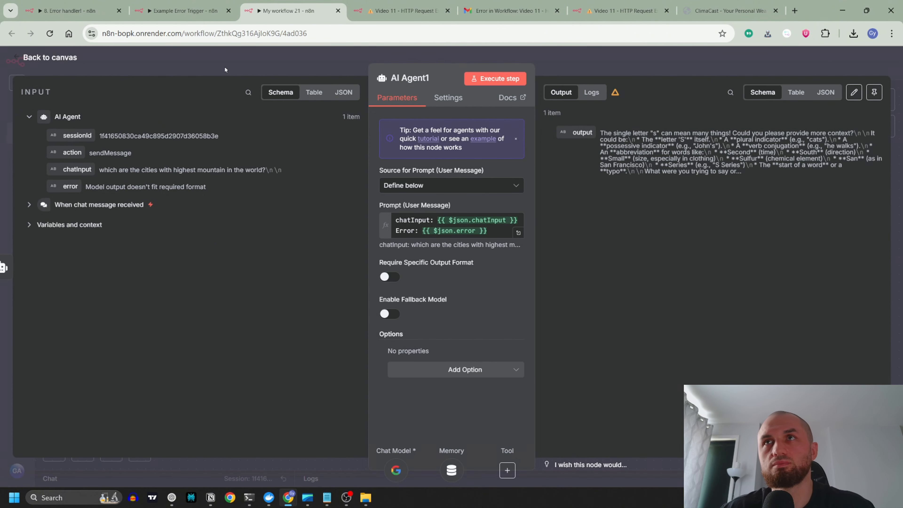
click(260, 65)
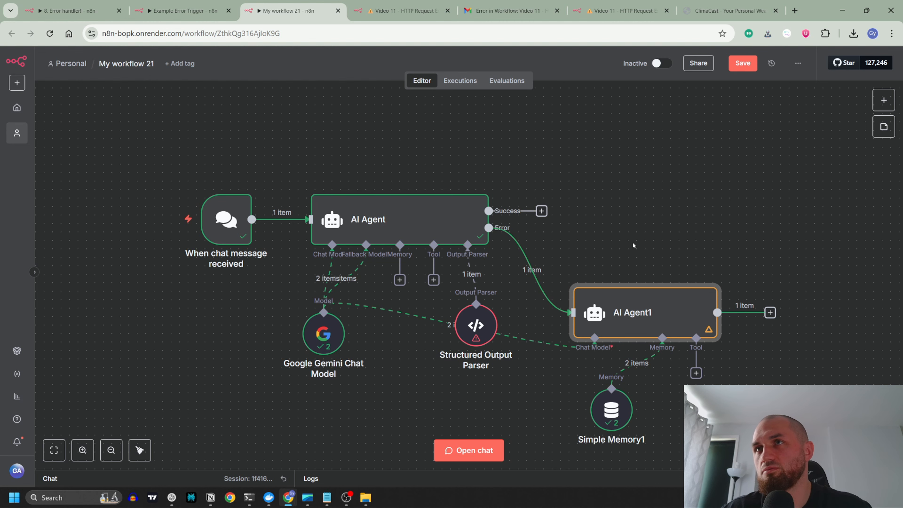
Step: Add the System Message option to AI Agent1, keeping the default text "You are a helpful assistant"
scroll(633, 243, down, 2)
scroll(633, 243, right, 1)
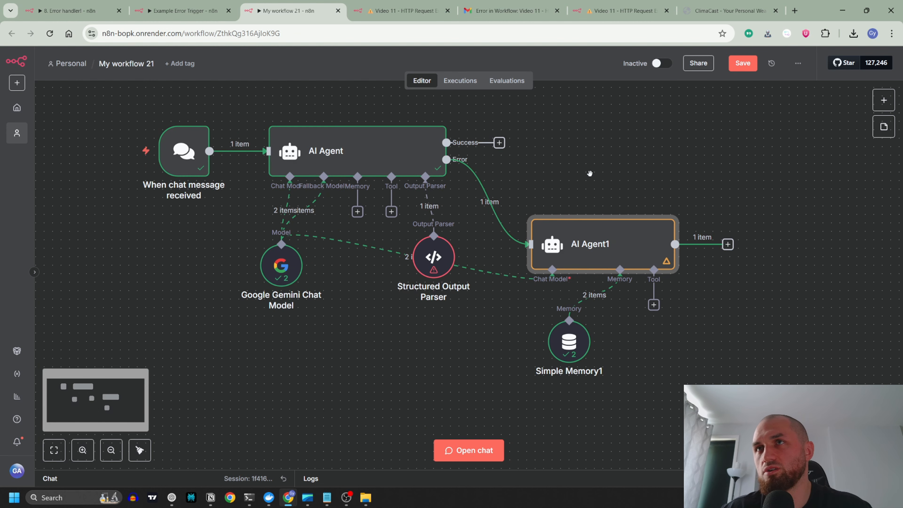
double_click(602, 250)
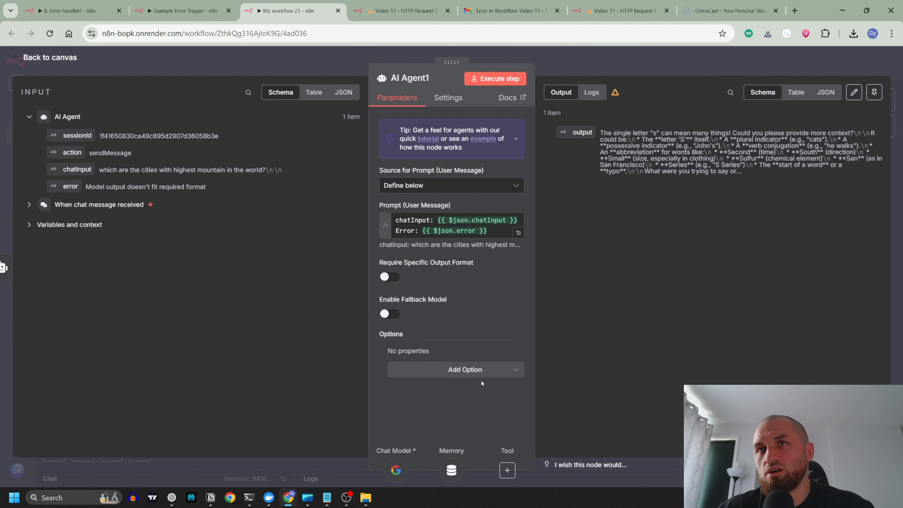
click(459, 369)
click(427, 396)
drag(497, 378, 438, 380)
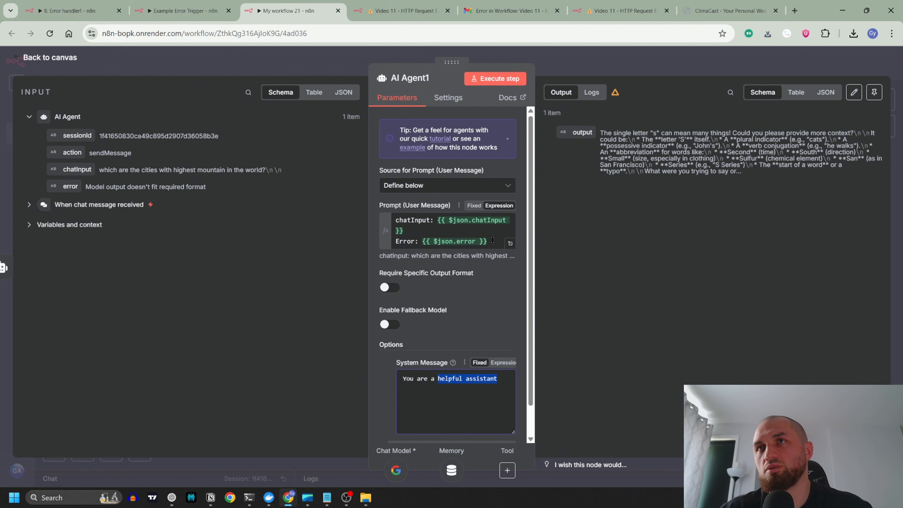
click(318, 64)
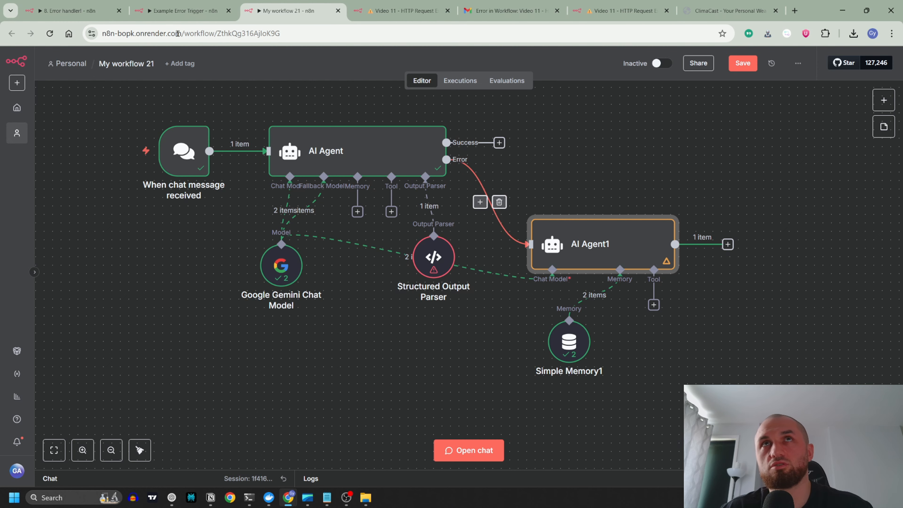
Step: Review the separate Error handler workflow, the success and error branches, and the parameters of AI Agent1 and the first AI Agent
click(78, 15)
drag(507, 164, 421, 316)
click(313, 13)
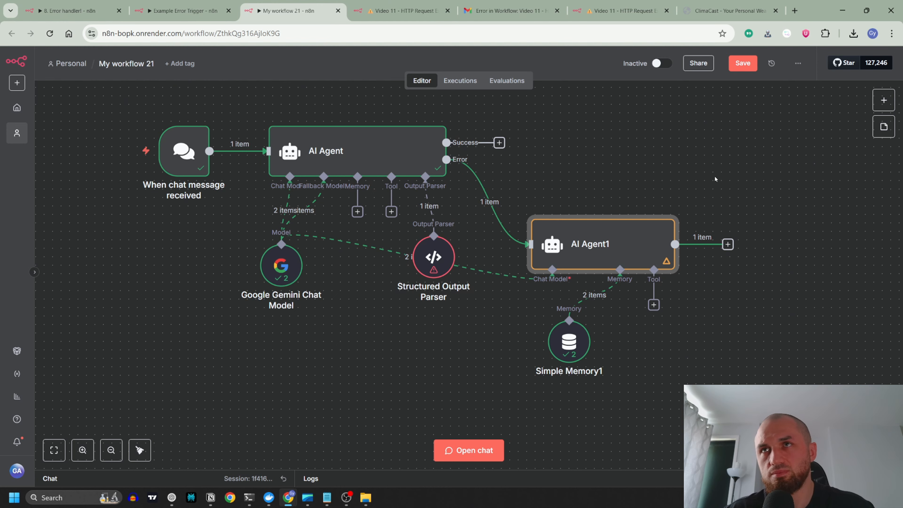
drag(601, 178, 649, 174)
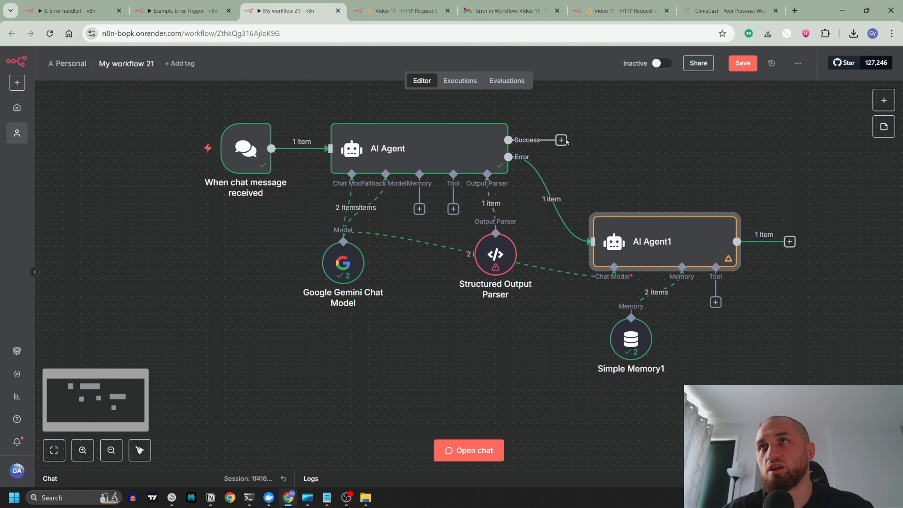
drag(671, 139, 566, 184)
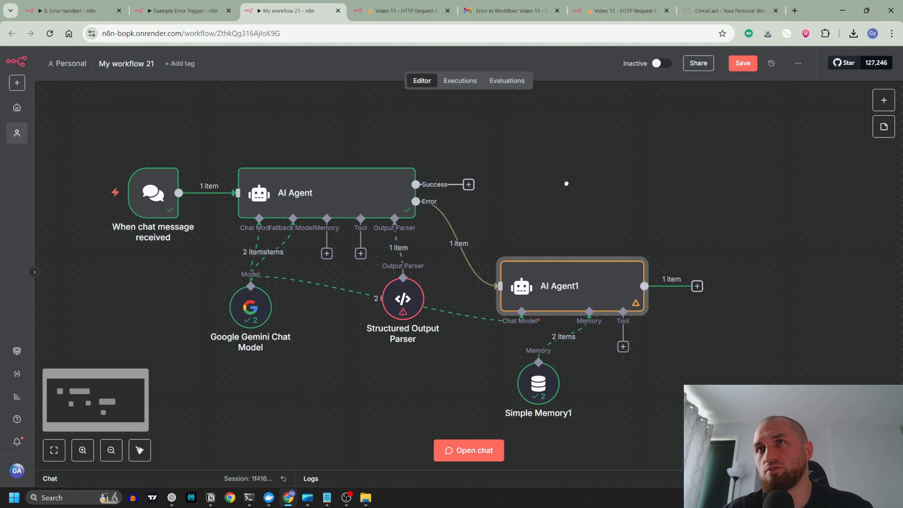
double_click(578, 289)
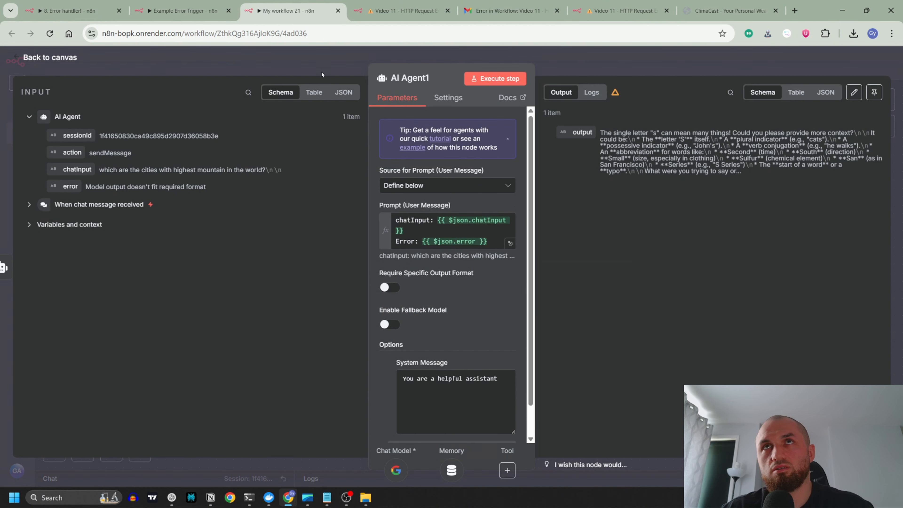
key(Escape)
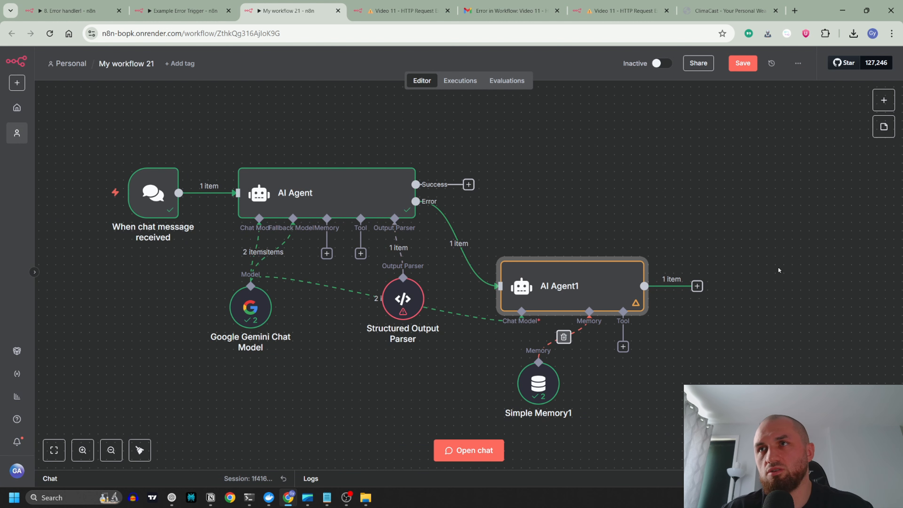
drag(578, 217, 592, 186)
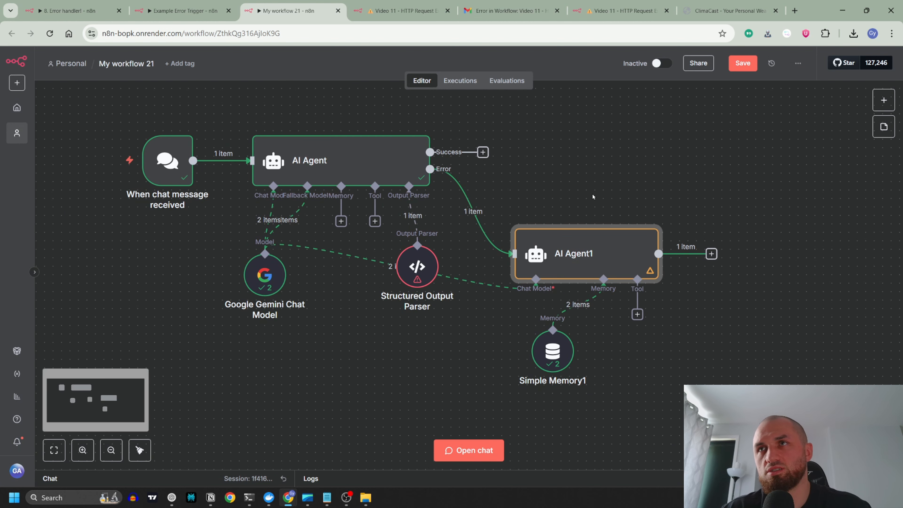
double_click(395, 166)
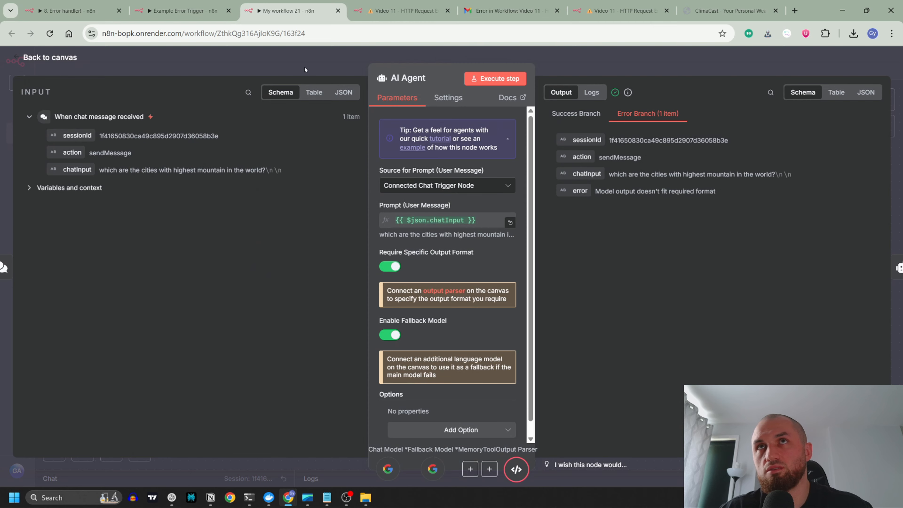
key(Escape)
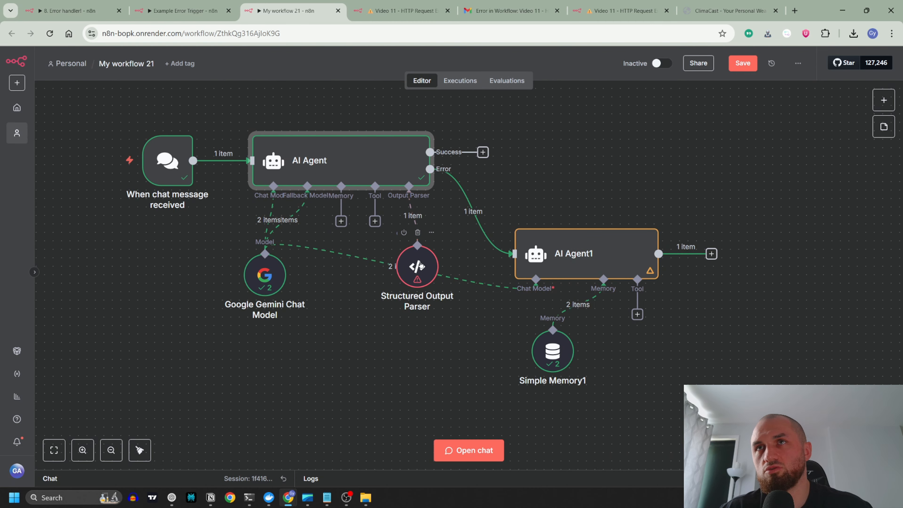
Step: Enable Require Specific Output Format on AI Agent1, attach a Structured Output Parser, and check the JSON example in the first agent's parser
double_click(599, 253)
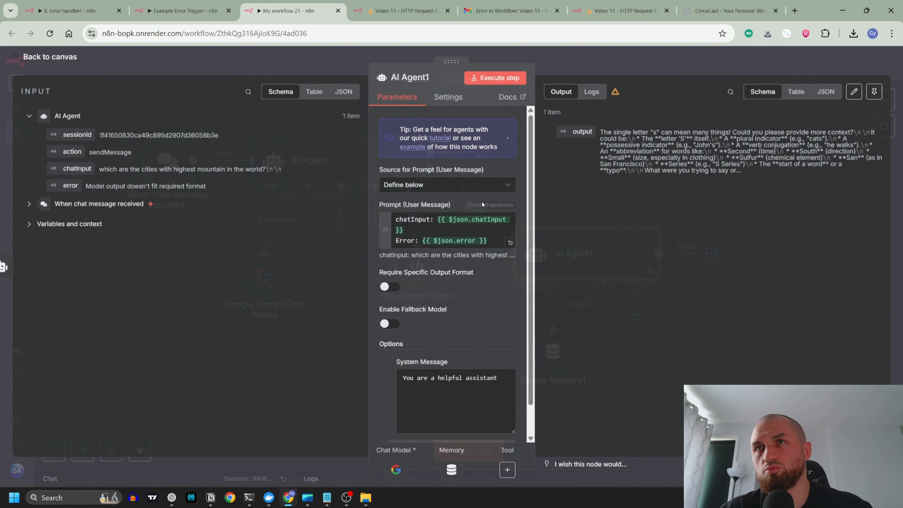
click(387, 287)
key(Escape)
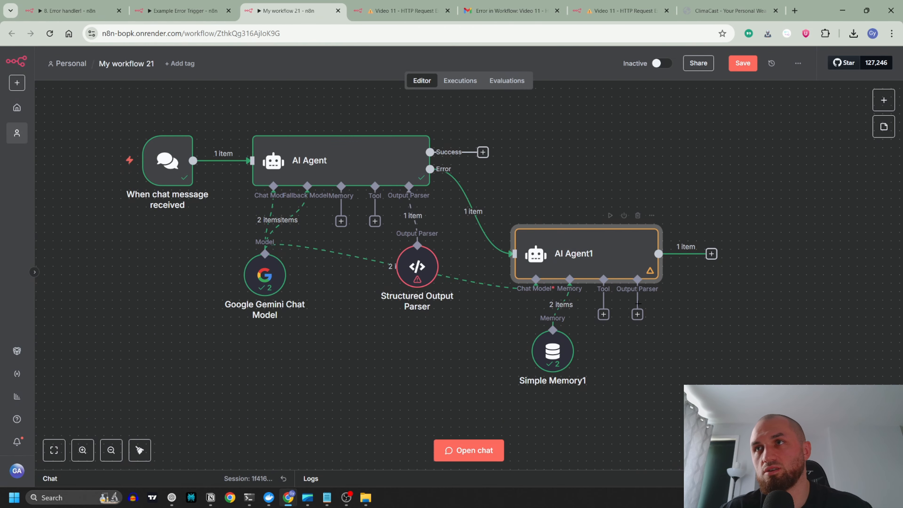
click(638, 314)
click(754, 197)
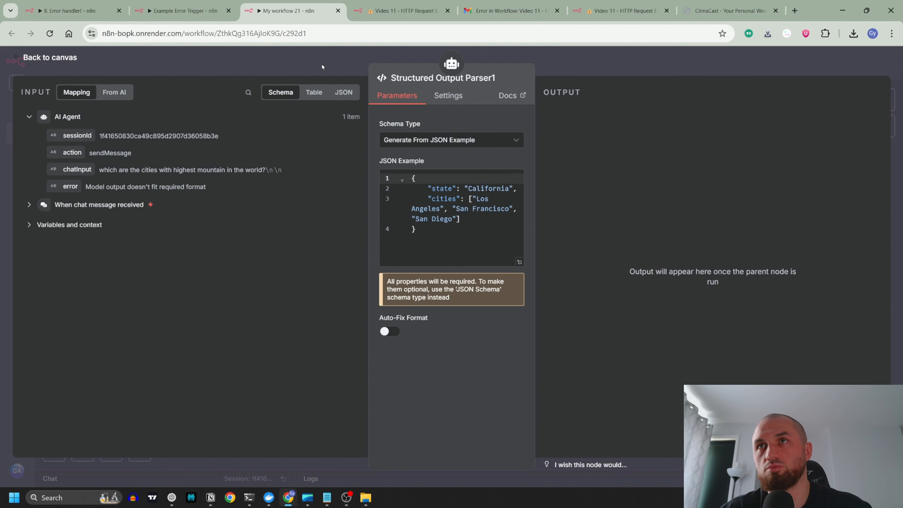
click(322, 67)
drag(665, 318, 657, 351)
mouse_move(566, 248)
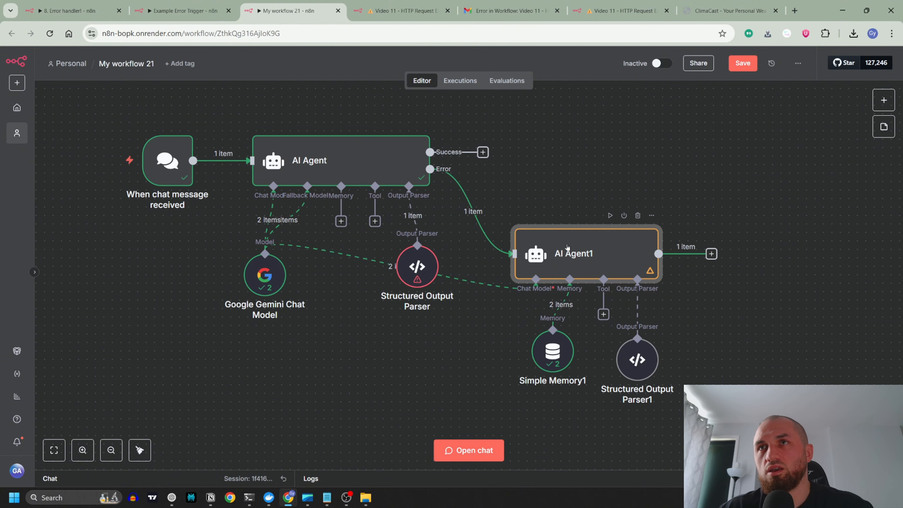
double_click(420, 268)
drag(424, 235, 377, 160)
key(ctrl+c)
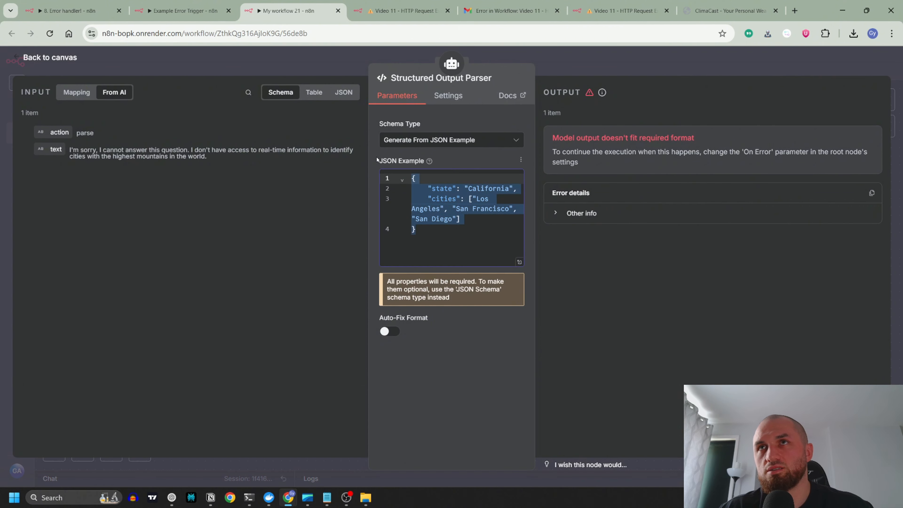
click(307, 62)
Step: Rewrite AI Agent1's System Message to begin "You are a error handling assistant" whose task is fixing the error from the previous agent
double_click(572, 257)
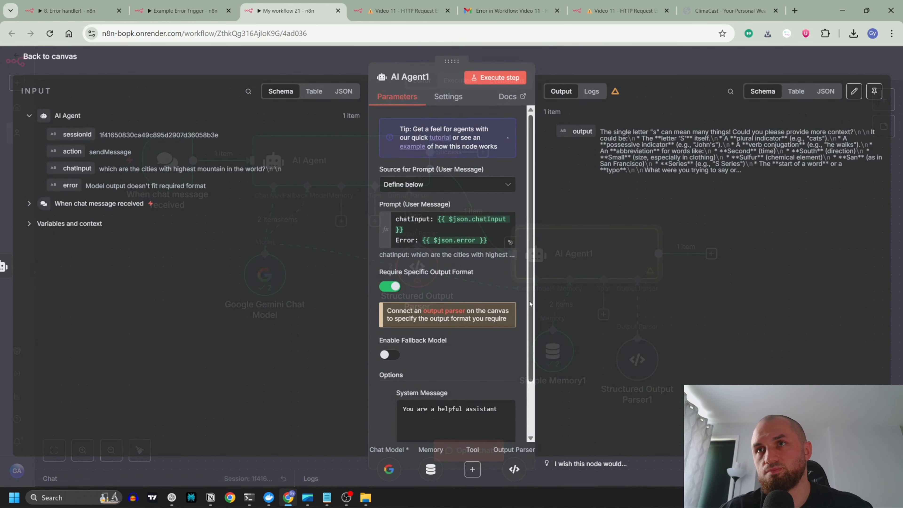
scroll(516, 338, down, 2)
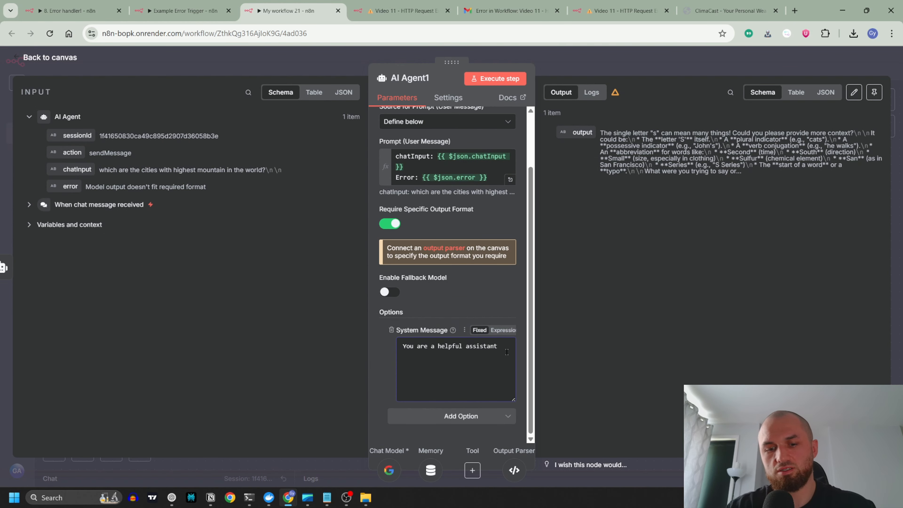
click(507, 352)
key(BackSpace)
key(BackSpace)
key(BackSpace)
key(BackSpace)
key(BackSpace)
key(BackSpace)
key(BackSpace)
key(BackSpace)
key(BackSpace)
key(BackSpace)
key(BackSpace)
key(BackSpace)
key(BackSpace)
key(BackSpace)
key(BackSpace)
key(BackSpace)
key(BackSpace)
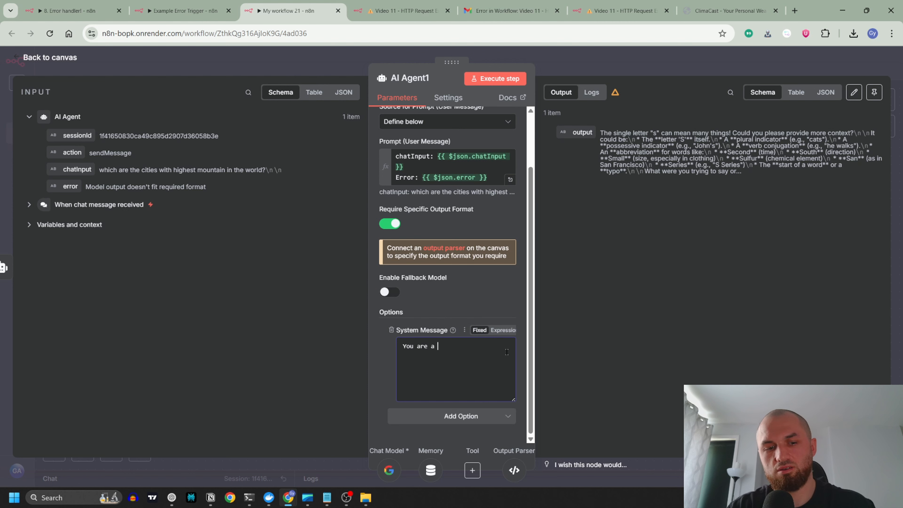
text(error handling)
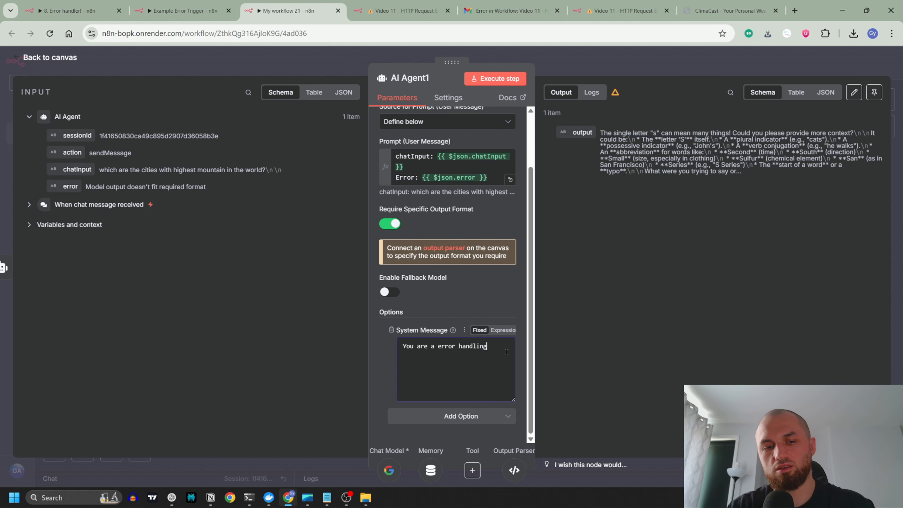
text( assistant, Your task is)
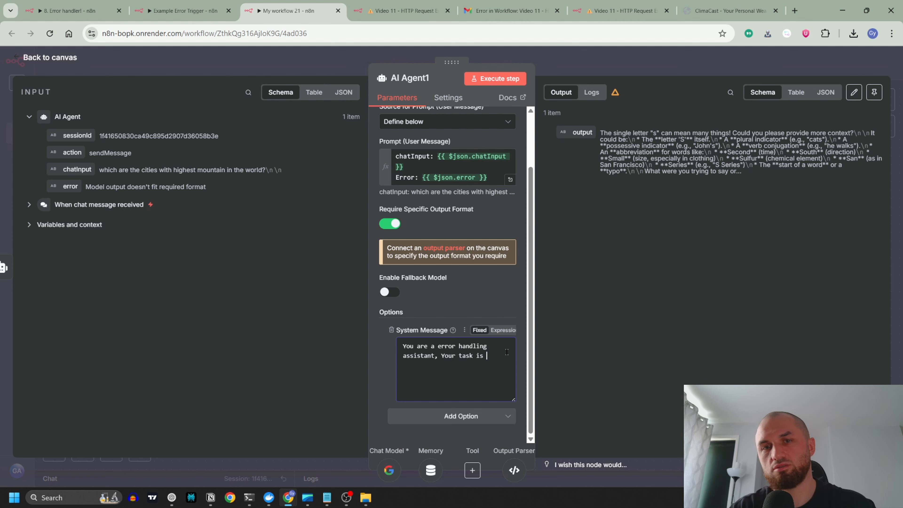
text( to fix the )
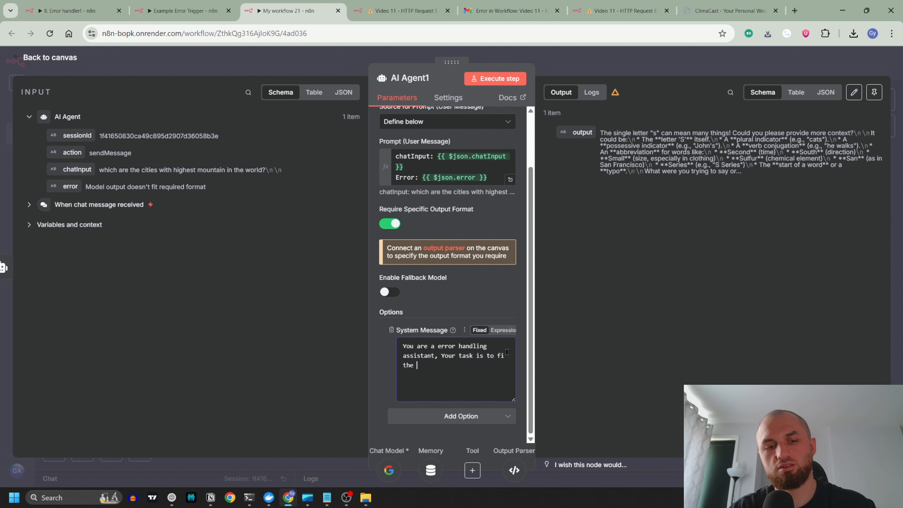
text(error from the pr)
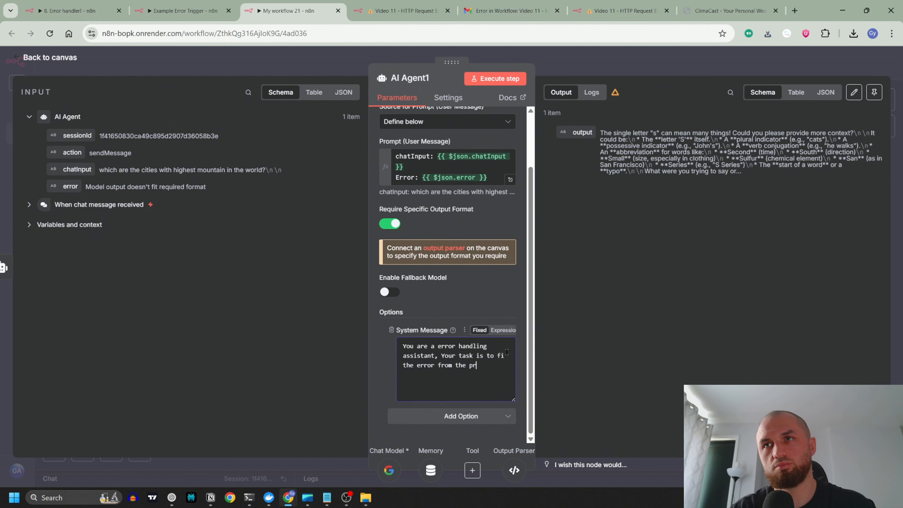
text(evious agent. You will know what is the input of the user and e)
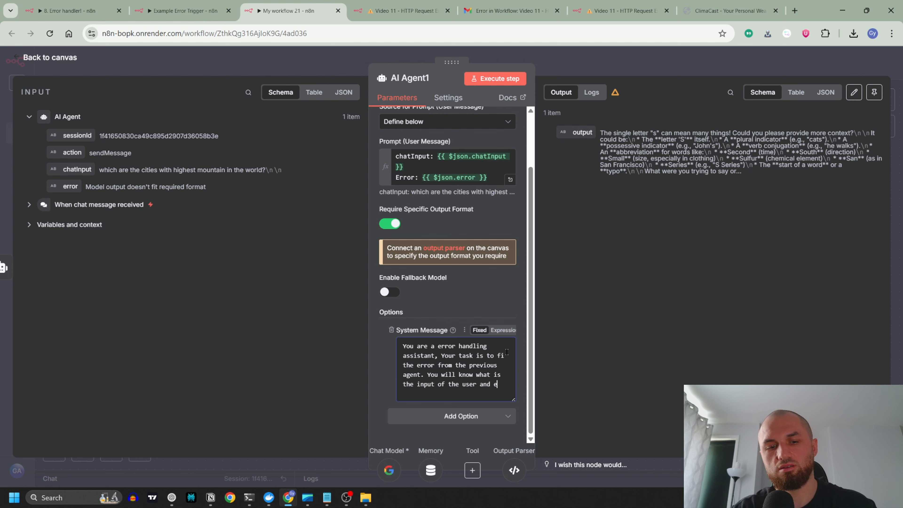
Step: Continue the System Message by stating that the assistant will know the user's input and the agent's error, and will fix it
text(rror)
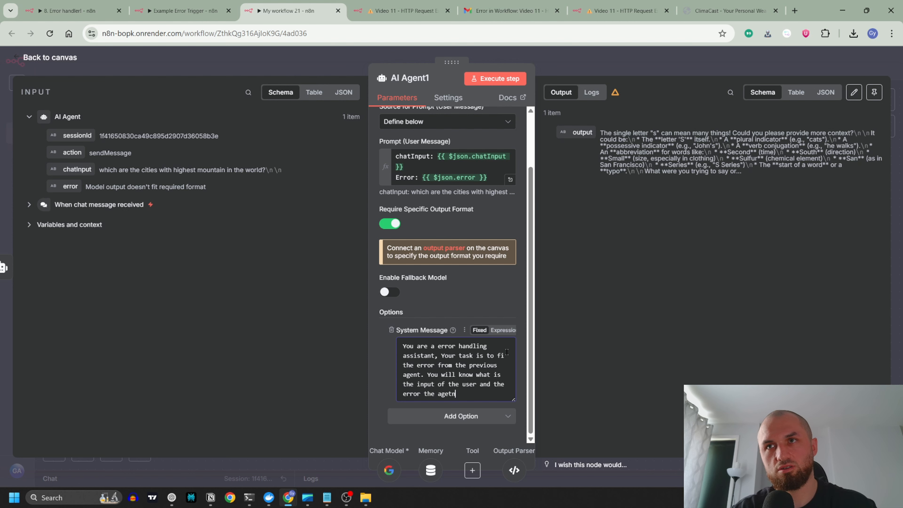
text( the agent has an)
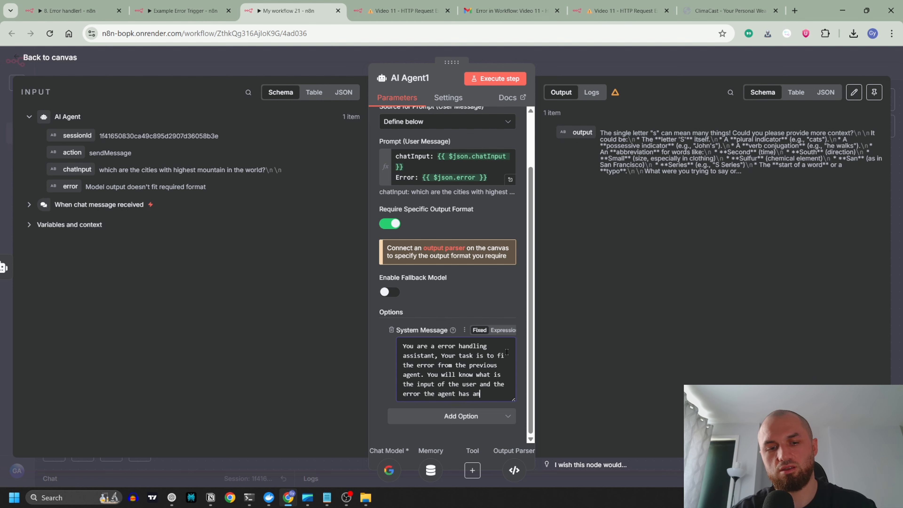
text(d you wwill )
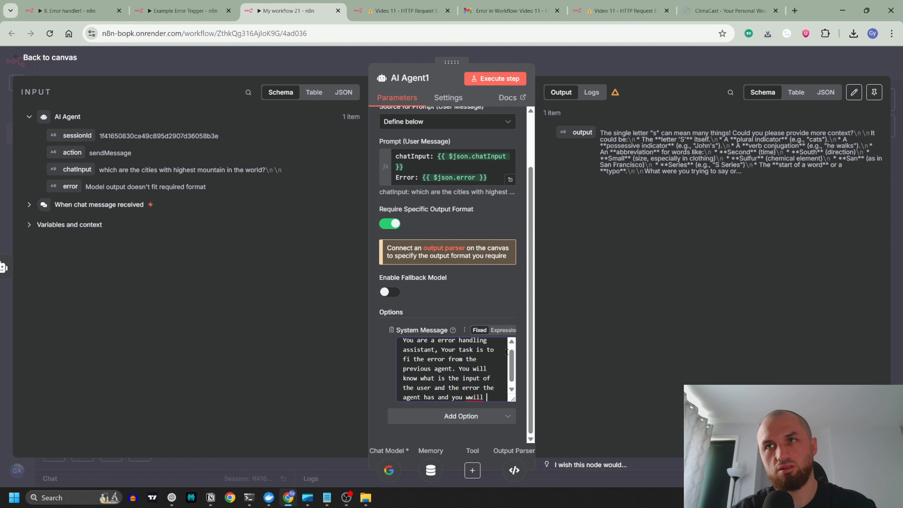
text(fix it)
Step: Append "This is the output format in the previous agent" with the copied state and cities JSON example, and return to the canvas
text(is i)
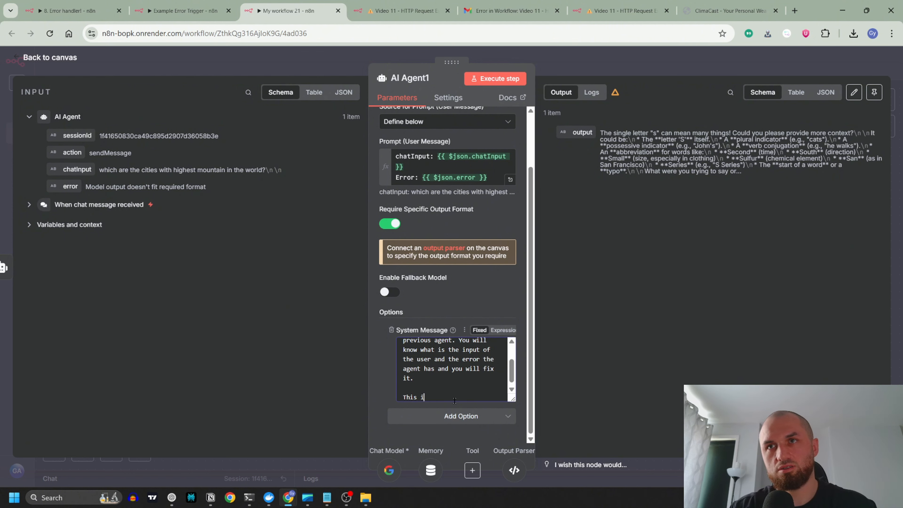
text(s the output )
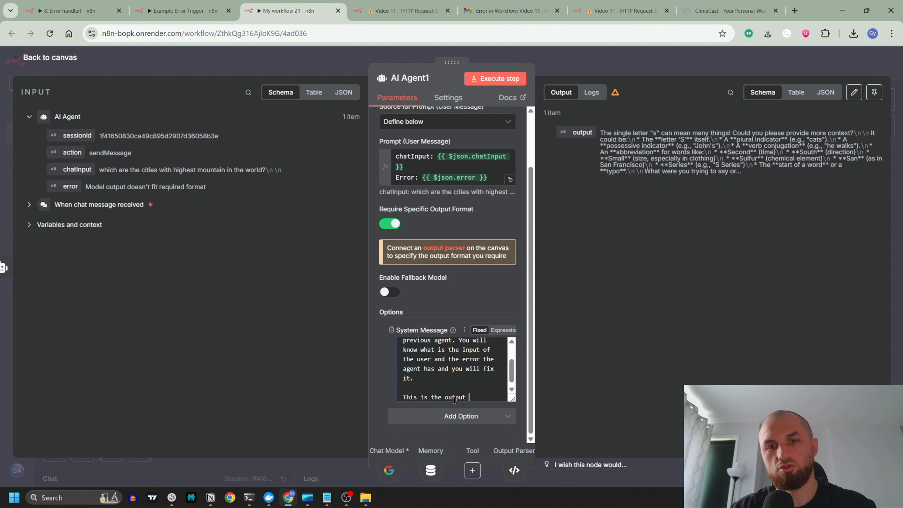
text(format i)
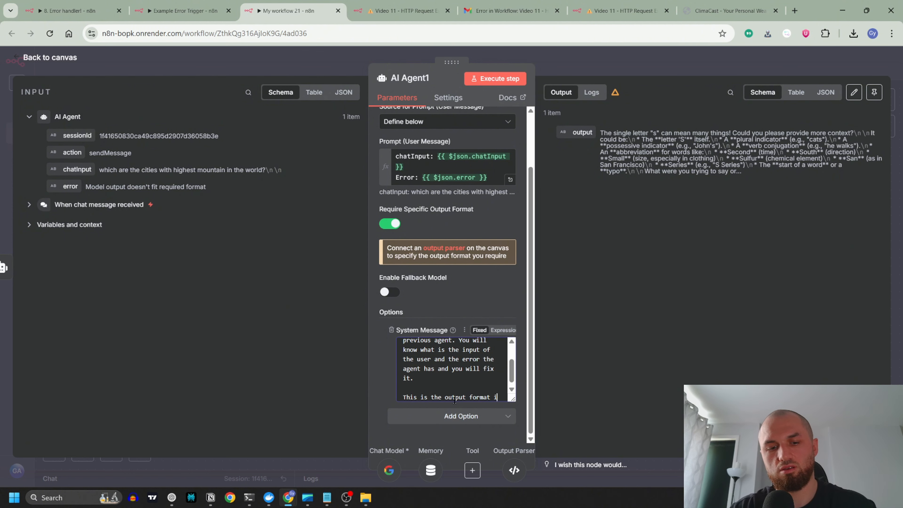
text(n the previous a)
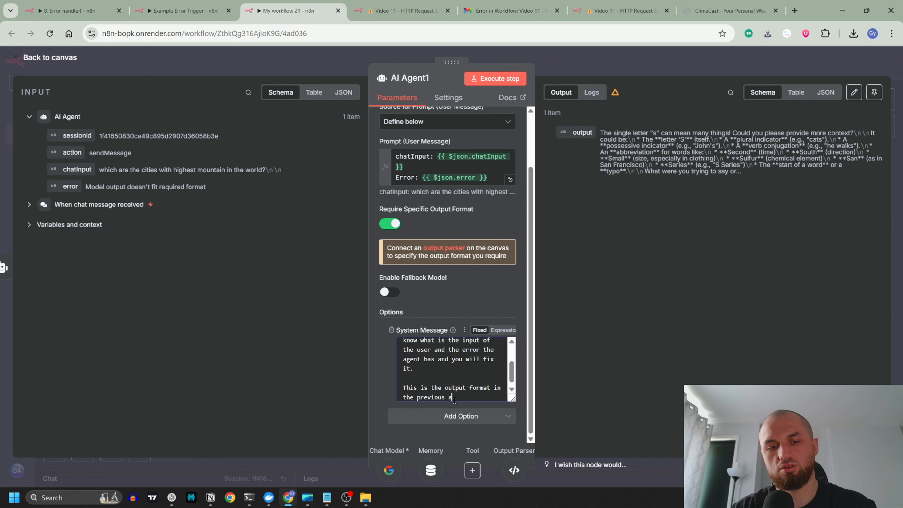
text(gent)
key(ctrl+v)
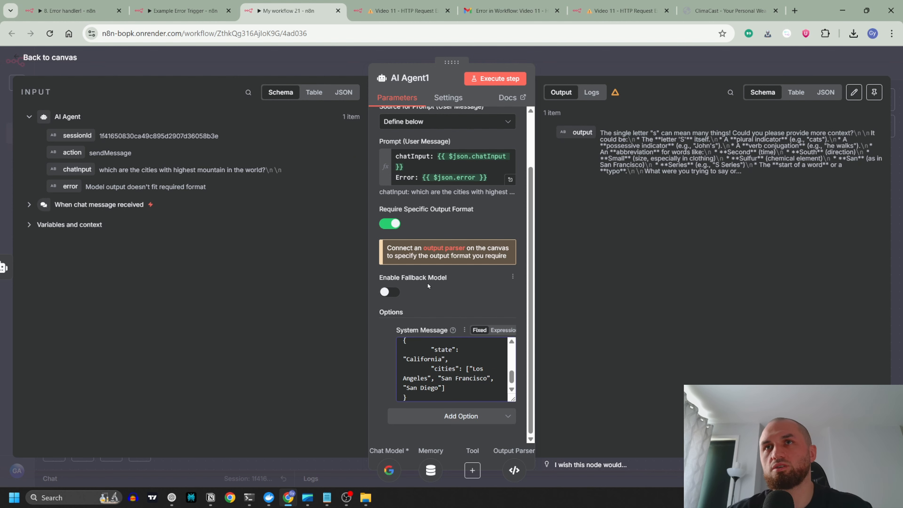
click(328, 63)
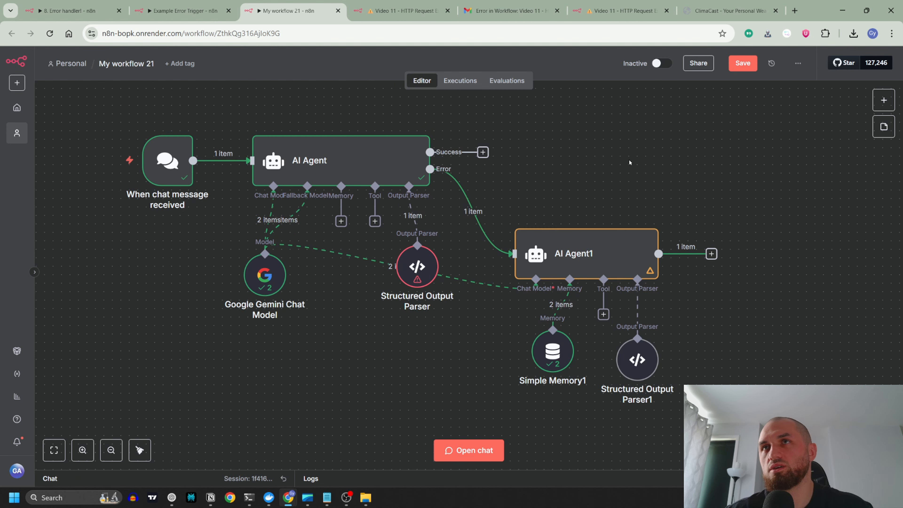
Step: Clear the last execution's results and delete the Simple Memory1 node attached to AI Agent1
click(469, 450)
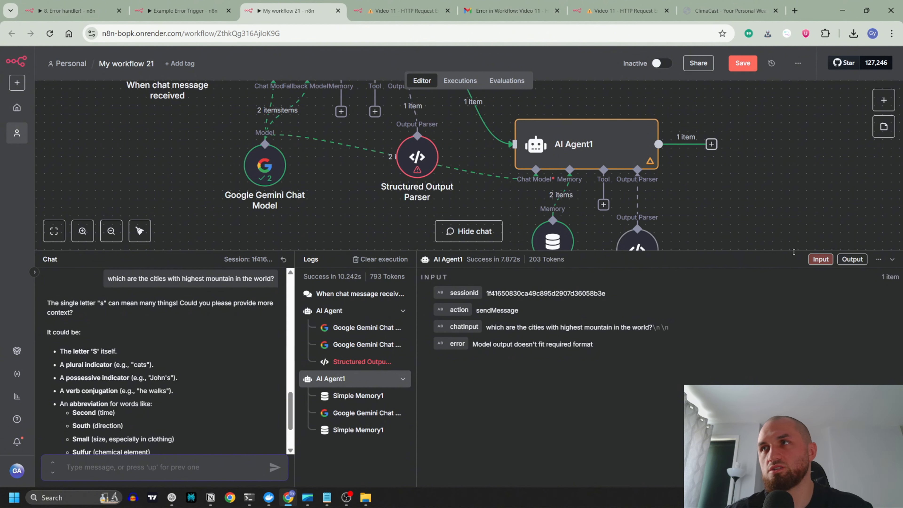
click(892, 259)
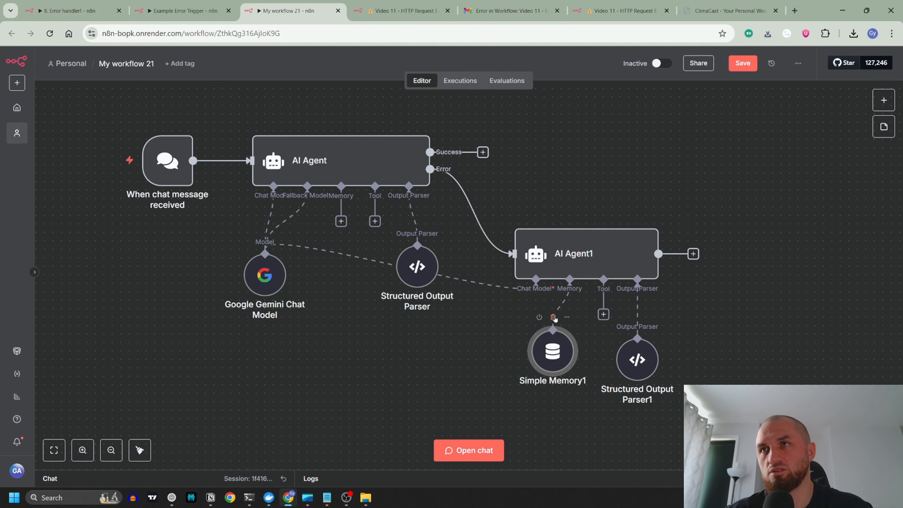
click(554, 317)
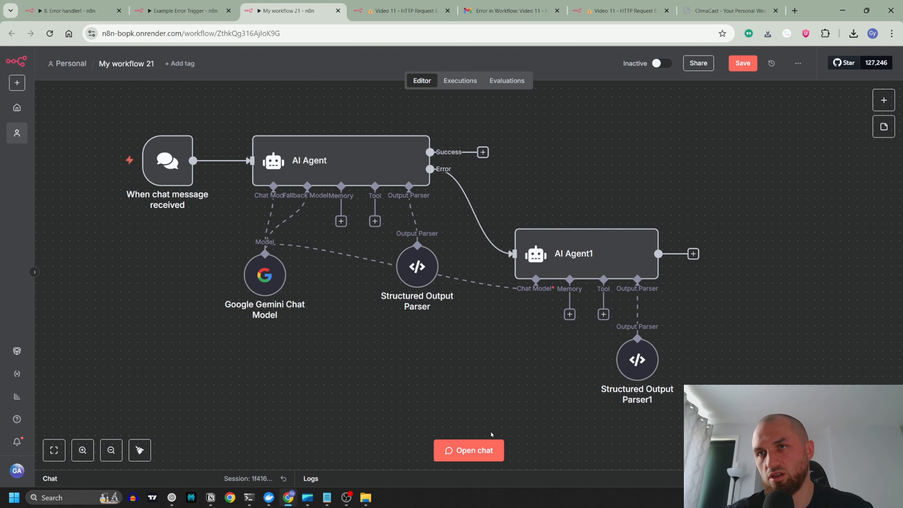
Step: Send the chat message "which are the cities with highest mountain in the world?" and inspect the first AI Agent's output
click(470, 442)
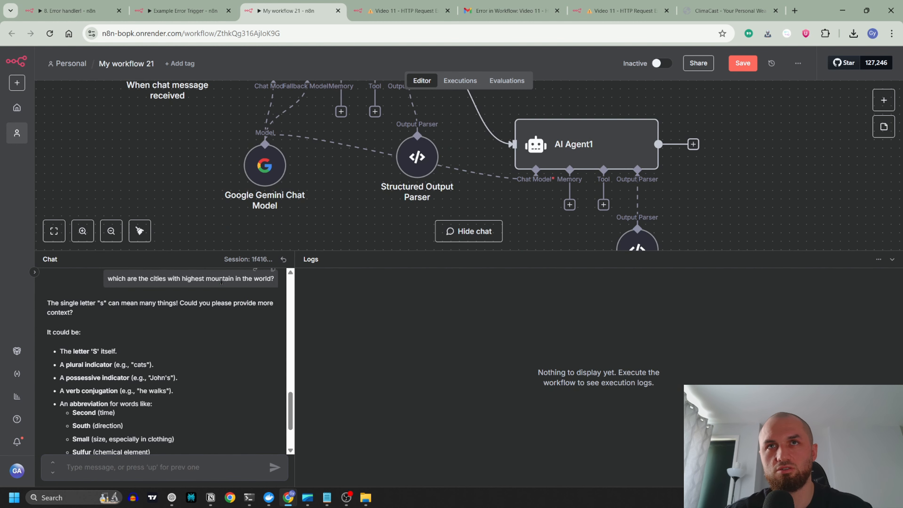
click(179, 468)
text(which are the cities with highest mountain in the world?)
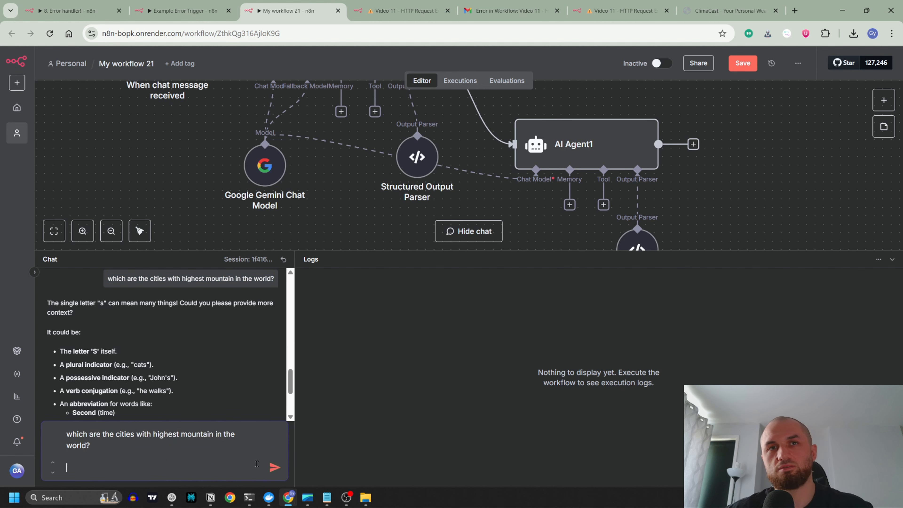
key(Return)
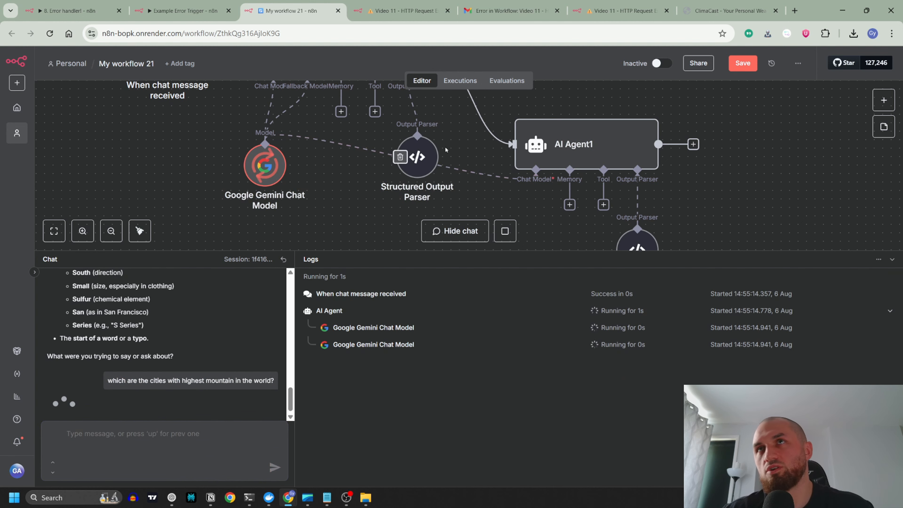
click(892, 260)
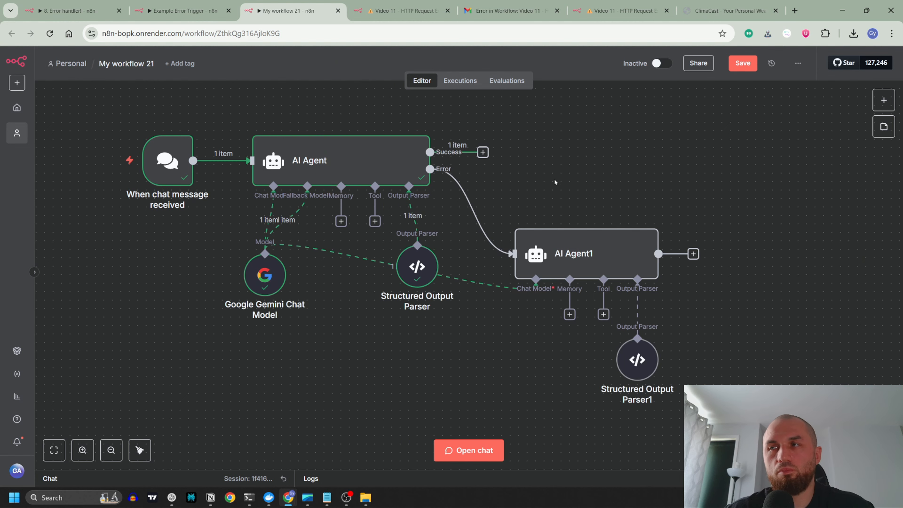
double_click(385, 152)
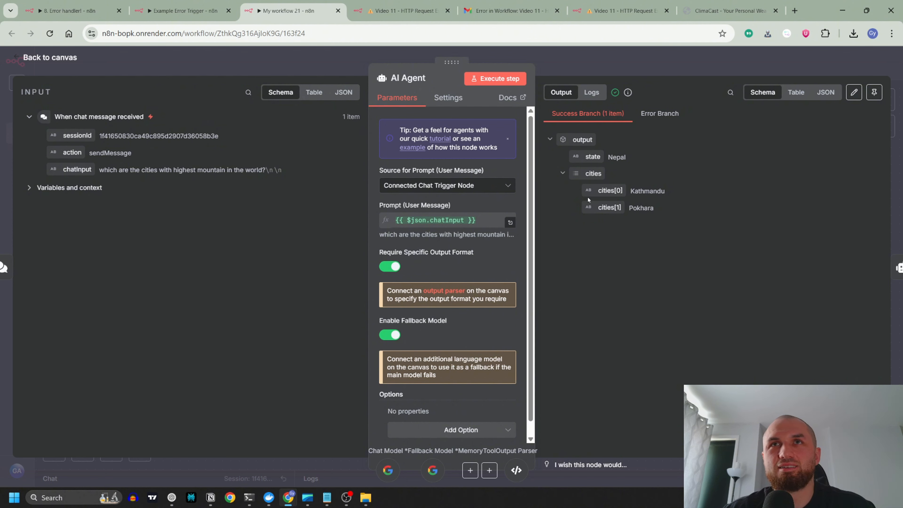
key(Escape)
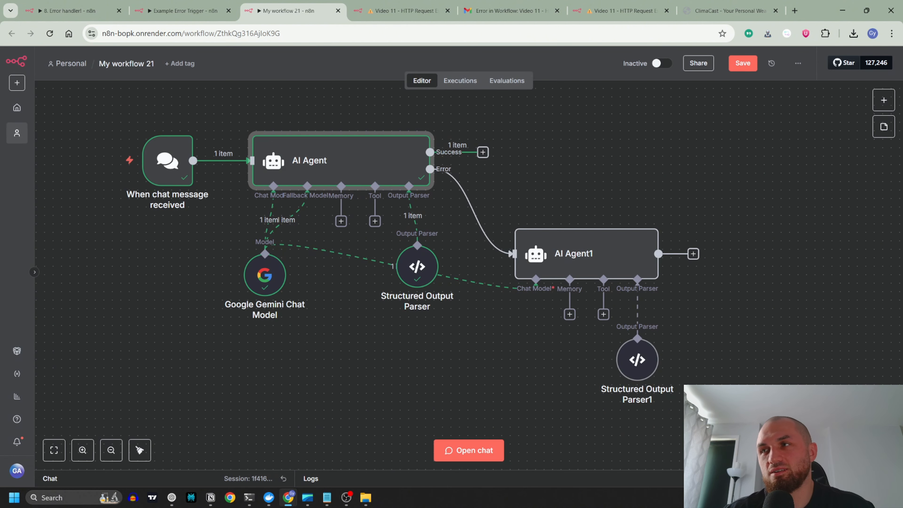
Step: Send the chat message "what cars are made in the biggst cities in the world?" and hide the chat to watch the workflow run
click(892, 479)
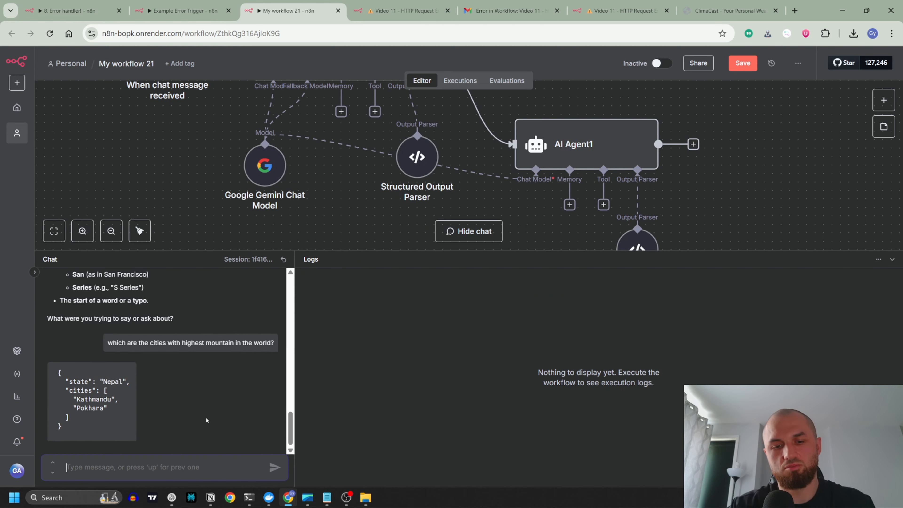
text(what cars are m)
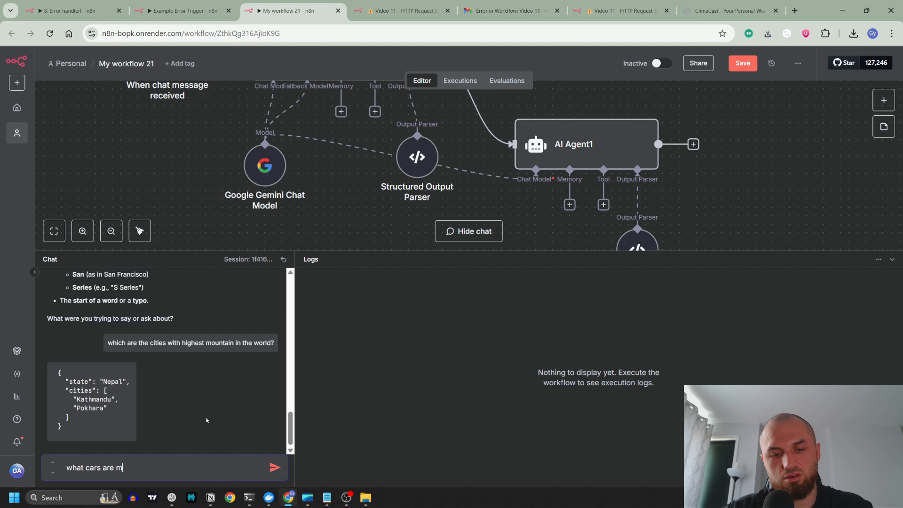
text(ade in the bigg)
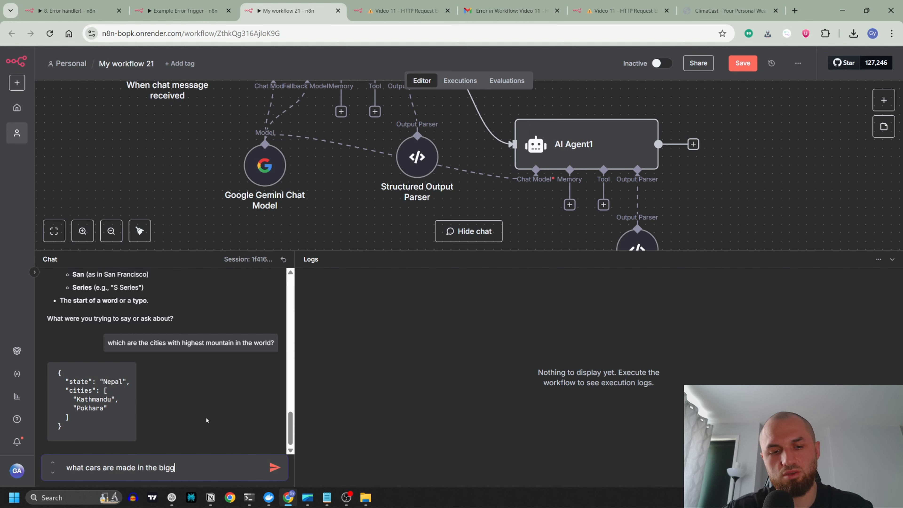
text(st cities )
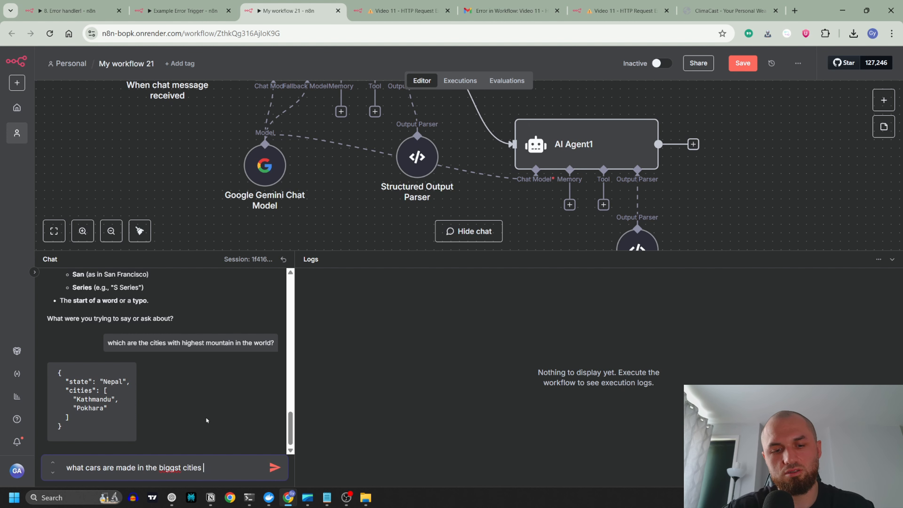
text(in the world?)
key(Return)
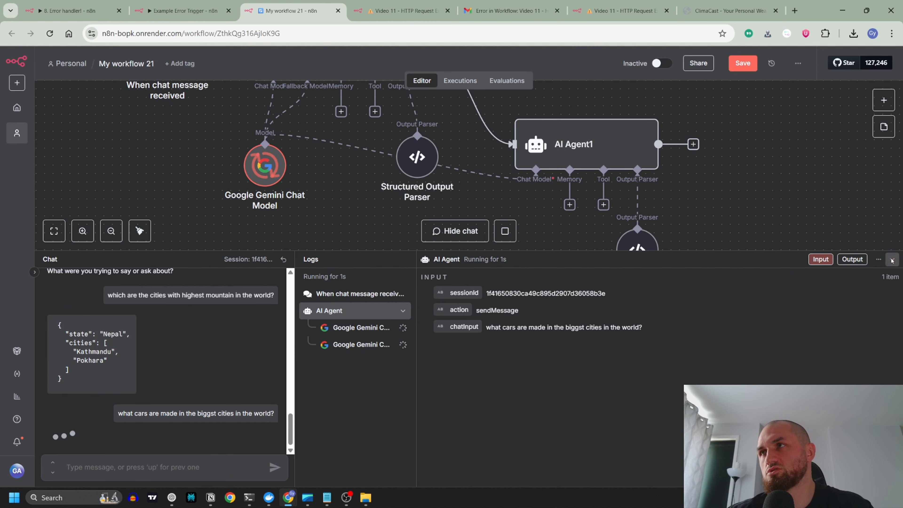
click(893, 260)
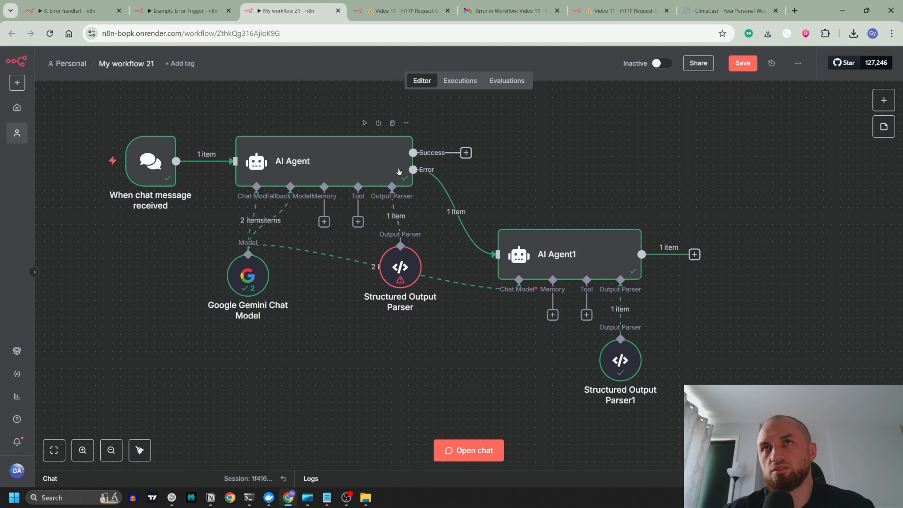
Step: Check the first AI Agent's result, and examine AI Agent1's input, structured output, prompt and System Message
double_click(391, 165)
key(Escape)
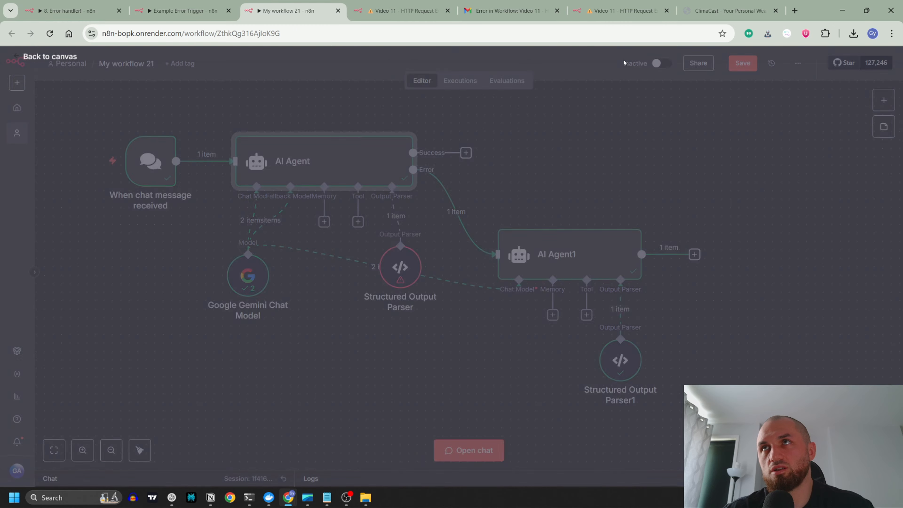
double_click(544, 246)
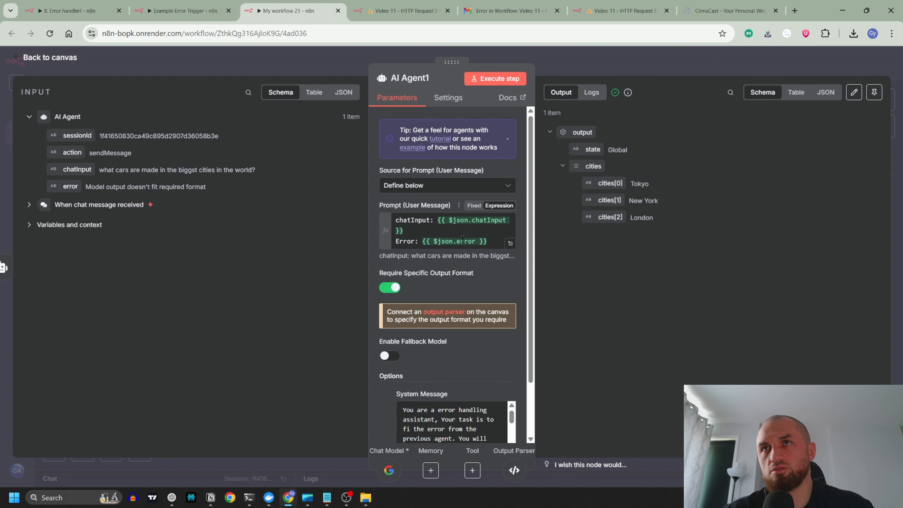
scroll(469, 263, down, 2)
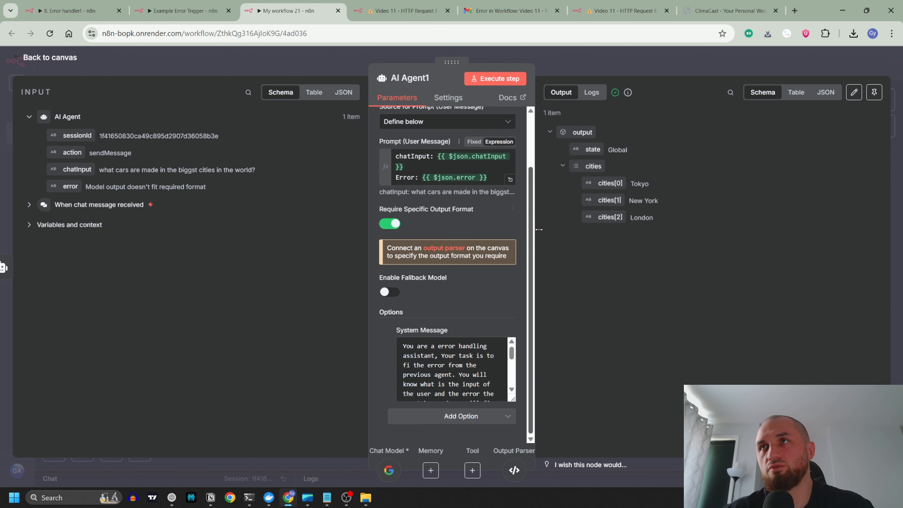
Step: Examine Structured Output Parser1's JSON example and its parsed output, and return to the canvas
key(Escape)
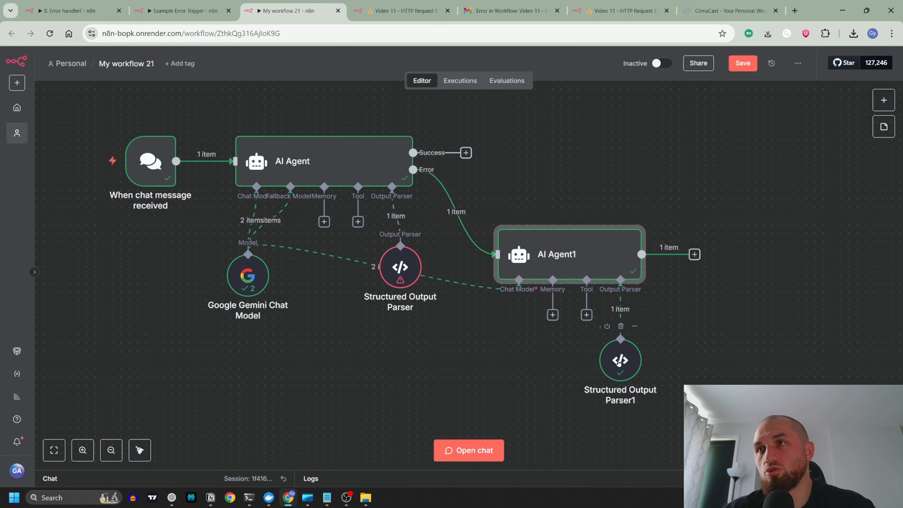
double_click(620, 363)
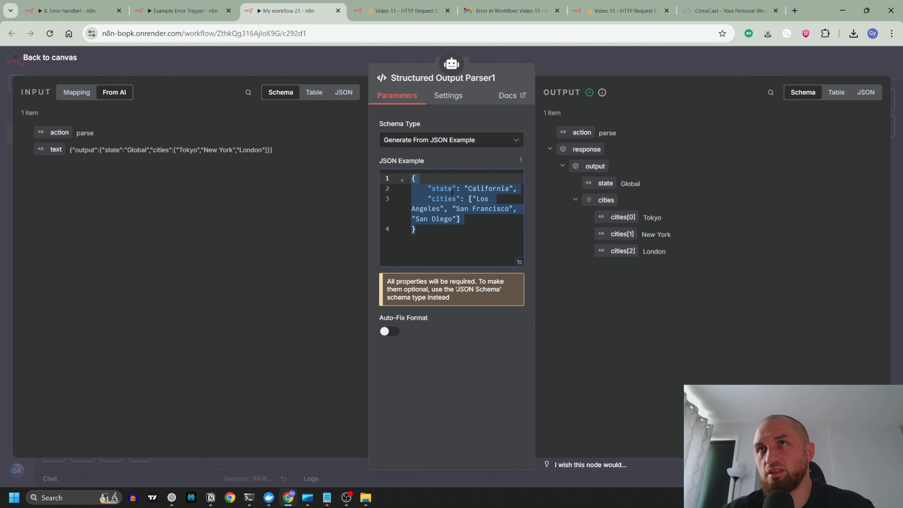
click(450, 209)
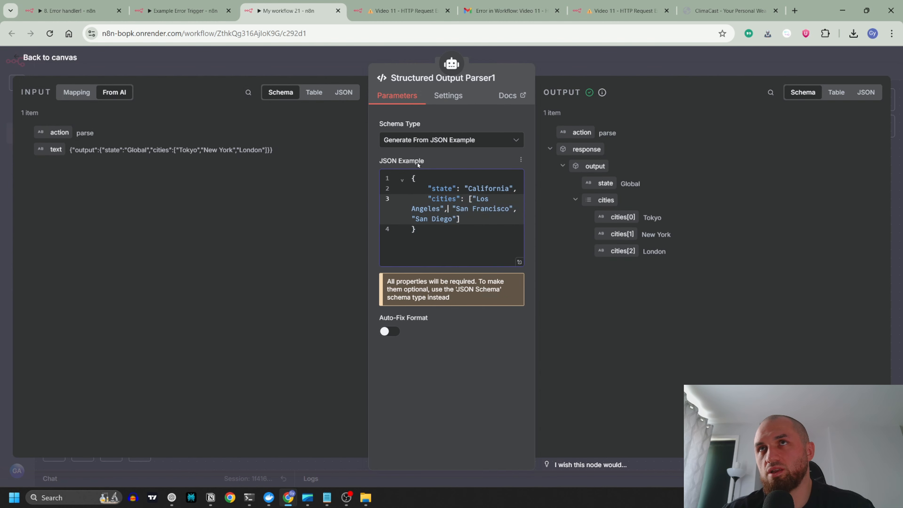
click(338, 57)
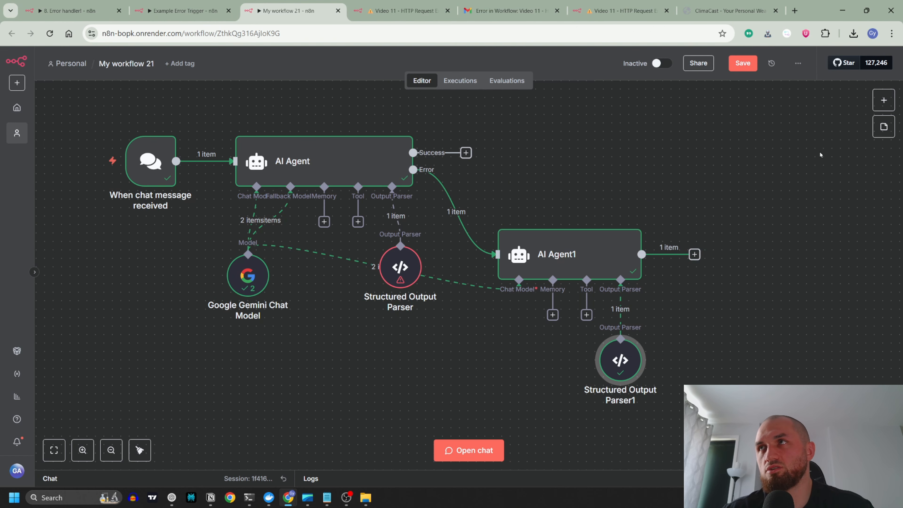
drag(730, 189, 636, 194)
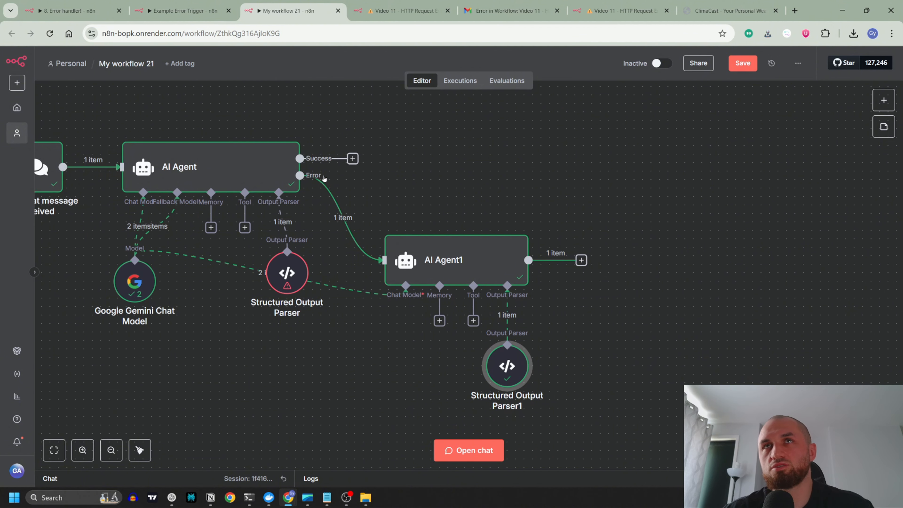
drag(325, 178, 437, 182)
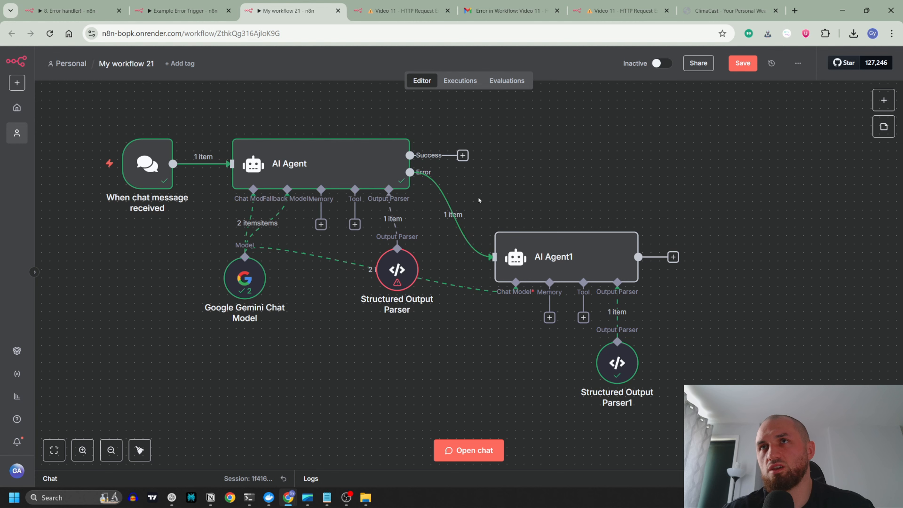
drag(503, 175, 581, 207)
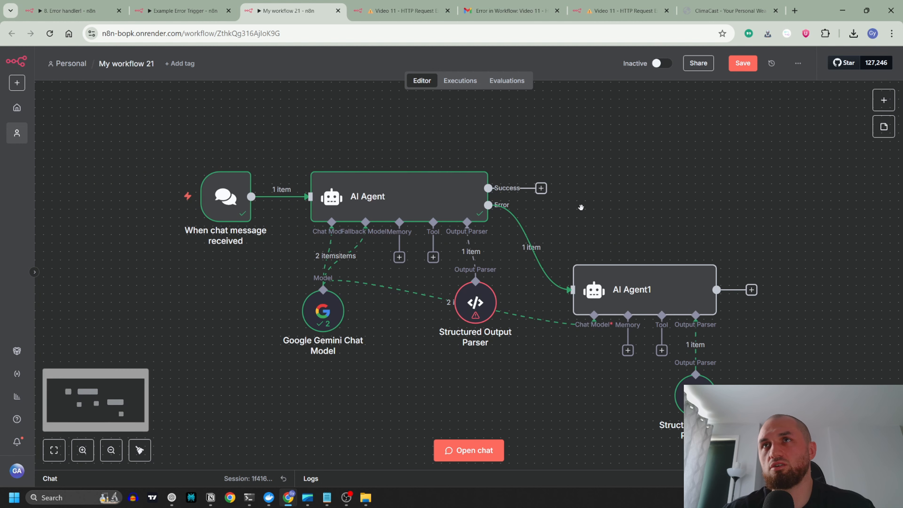
drag(631, 192, 592, 190)
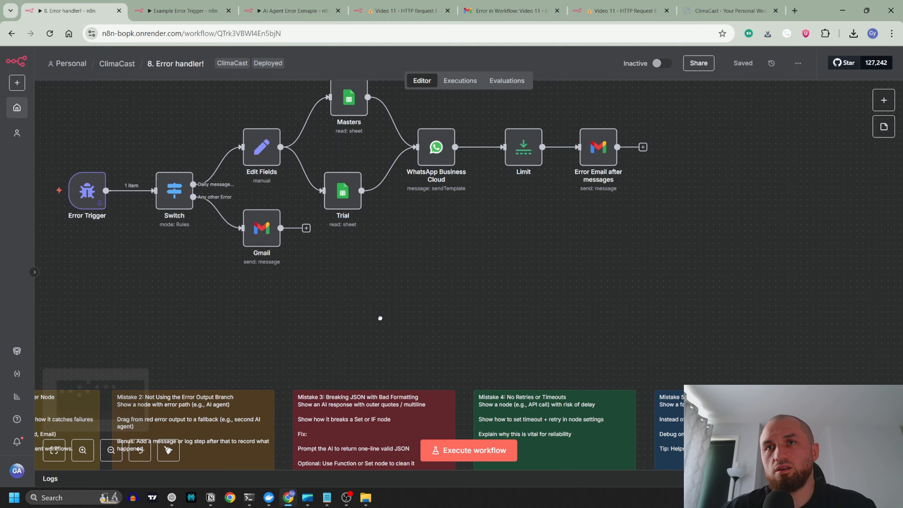
Step: Review the Mistake 3 note on breaking JSON with bad formatting in the "8. Error handler!" workflow
drag(380, 318, 423, 192)
ctrl+scroll(471, 336, up, 3)
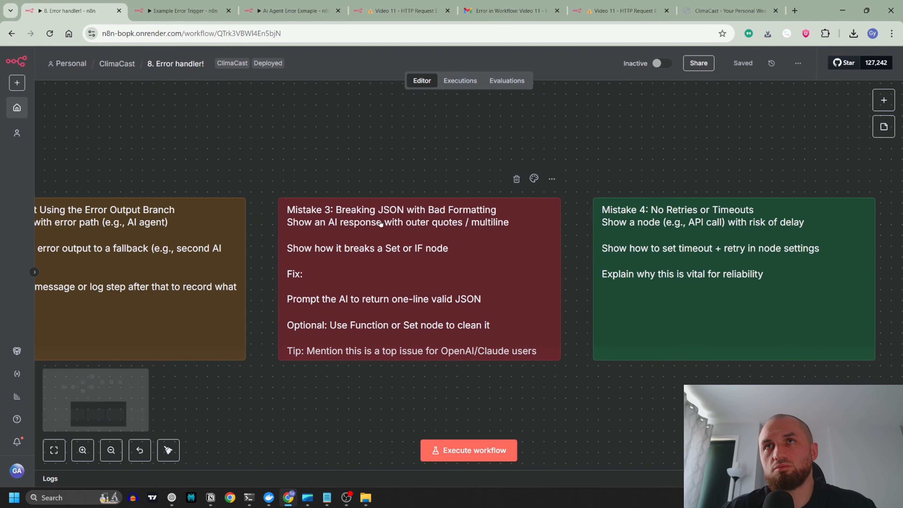
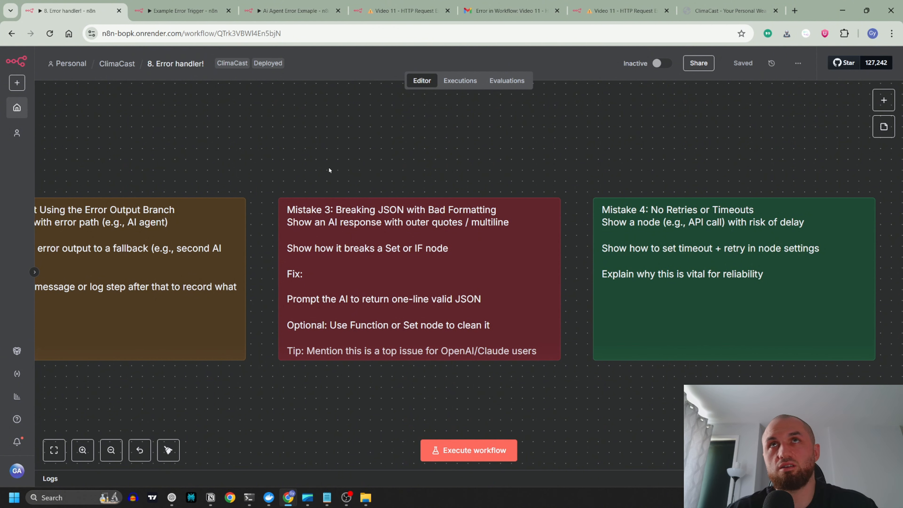
Step: Create a new workflow in a separate browser tab and add an AI Agent node with its chat trigger
middle_click(423, 81)
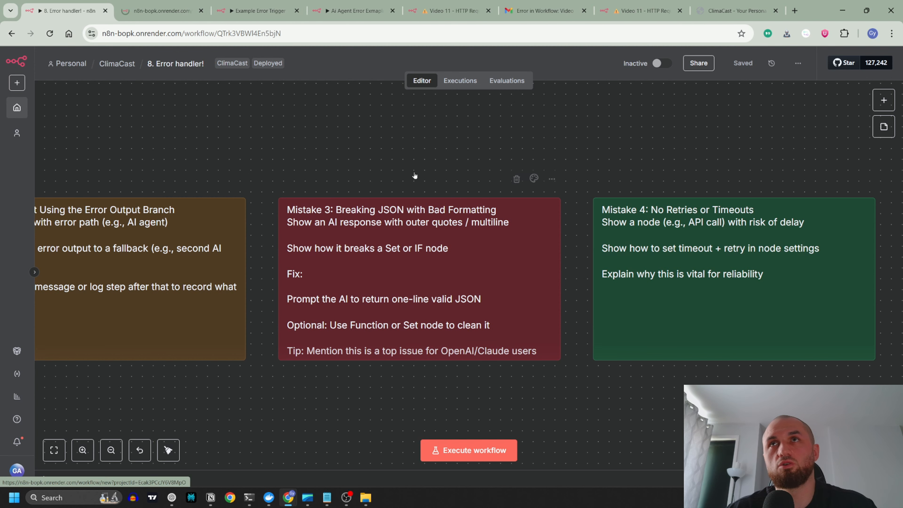
click(169, 9)
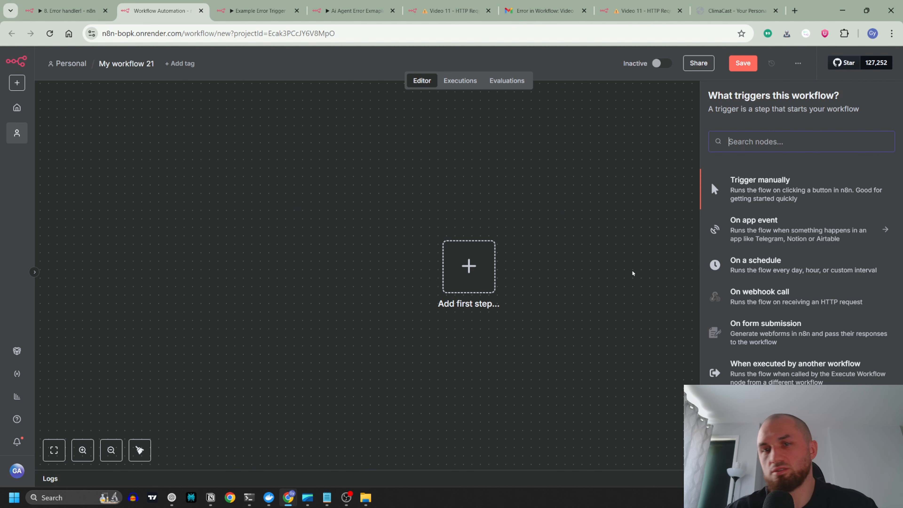
text(ai)
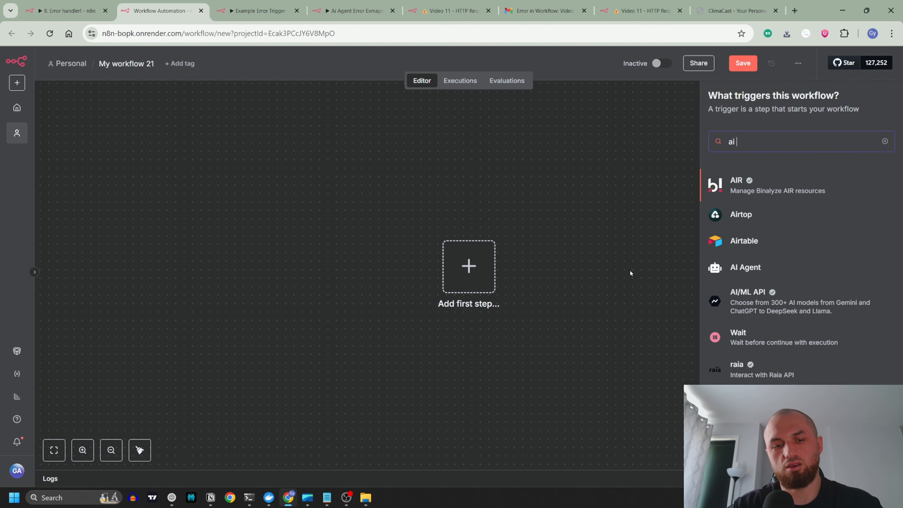
text( agent)
key(Return)
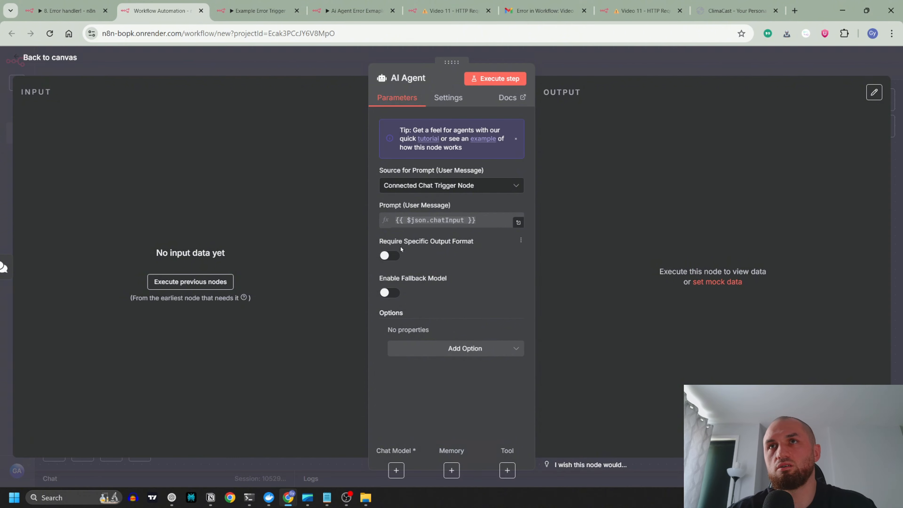
click(343, 75)
Step: Attach a Google Gemini Chat Model to the AI Agent and place it directly below the agent
drag(666, 210, 560, 215)
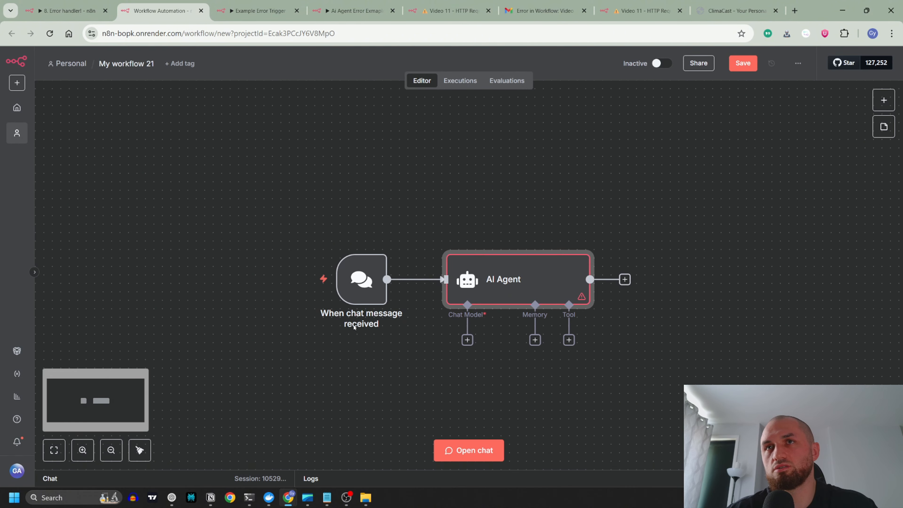
click(468, 340)
key(Return)
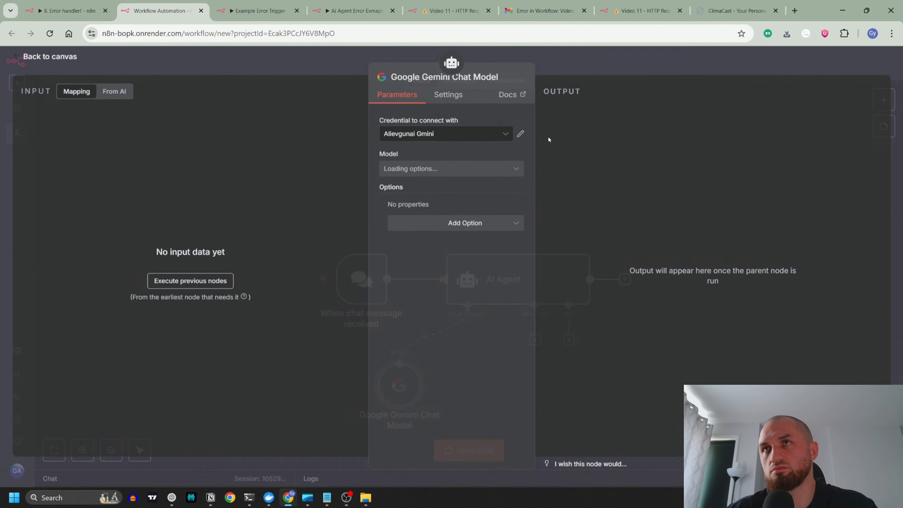
click(317, 61)
drag(560, 188, 266, 80)
drag(380, 254, 473, 285)
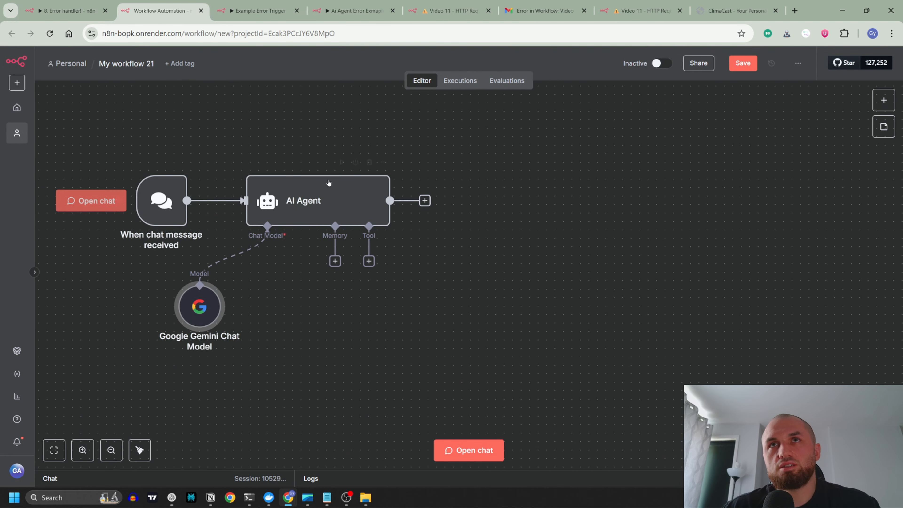
drag(194, 288, 262, 280)
Step: Add a System Message to the AI Agent: "You are a helpful assistant that writes detailed image generation prompts from the user input."
click(340, 180)
double_click(339, 180)
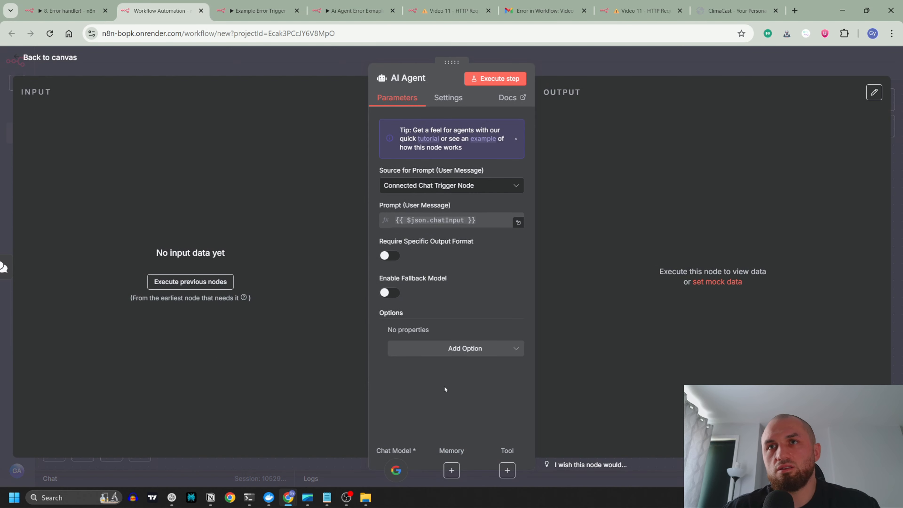
click(466, 349)
click(450, 375)
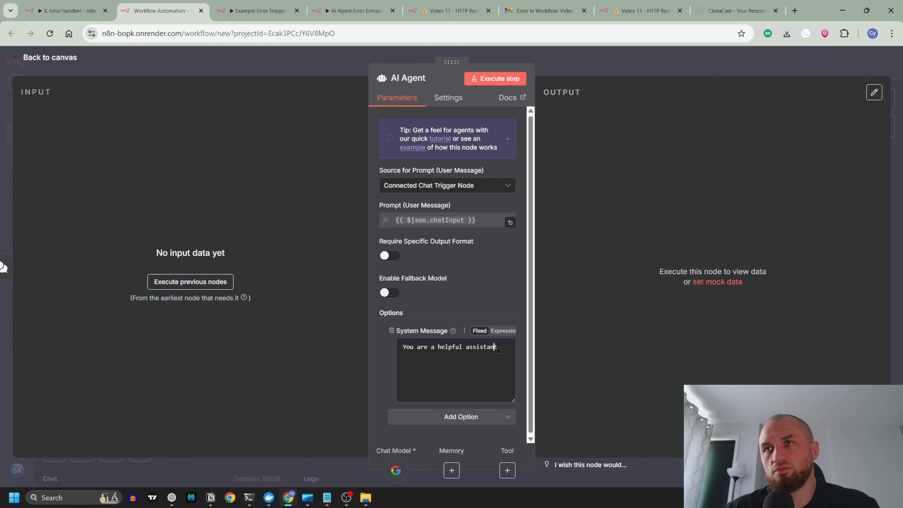
text(that )
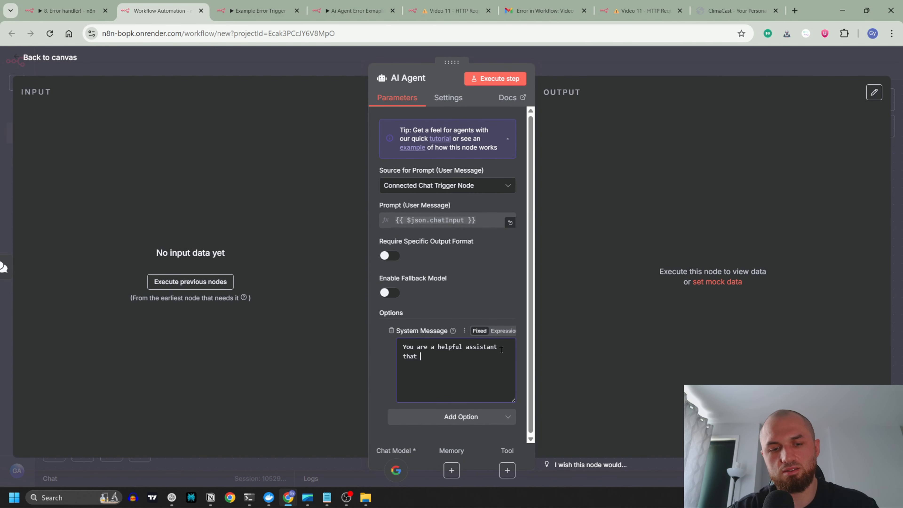
text(writes detailed i)
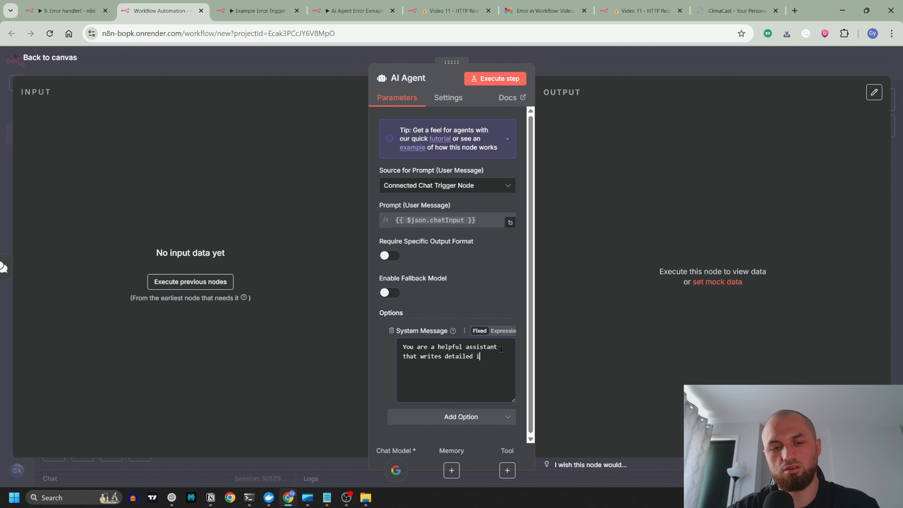
text(mage generation pro)
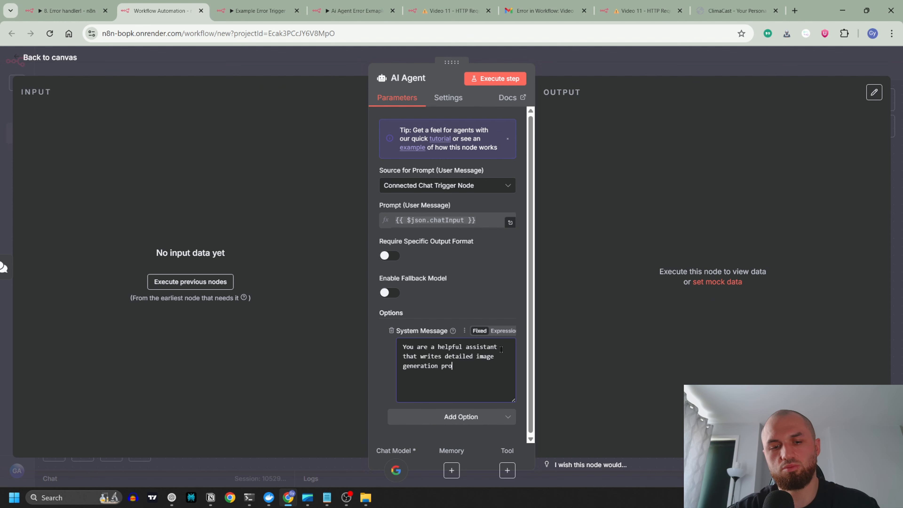
text(mpts from the u)
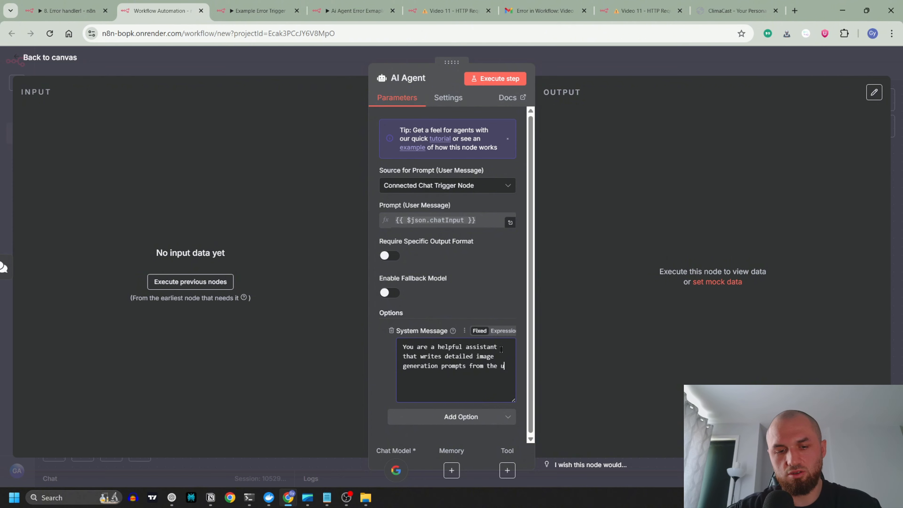
text(ser input.)
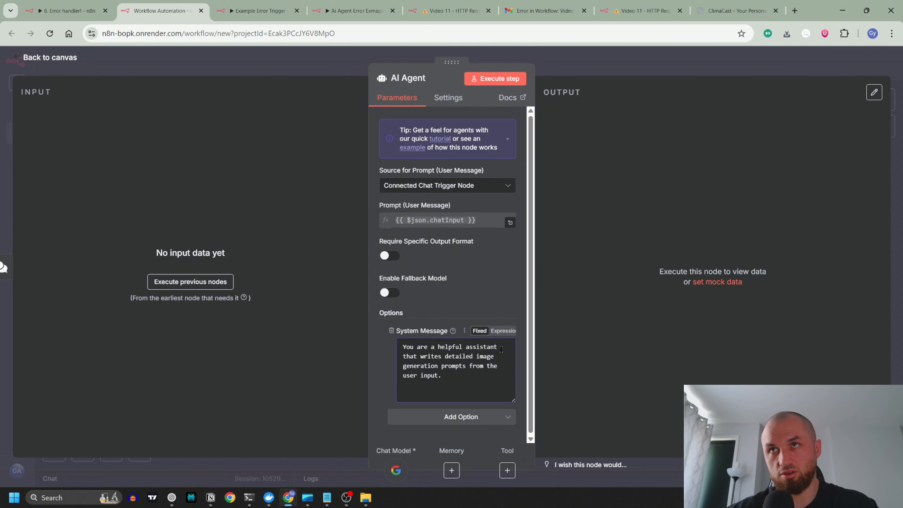
click(327, 70)
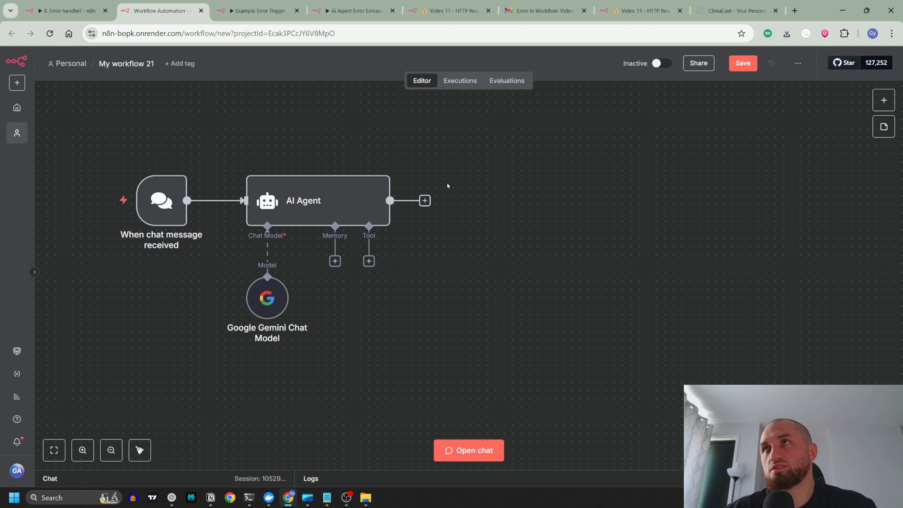
Step: Add an HTTP Request node after the AI Agent and set its method to POST
click(425, 201)
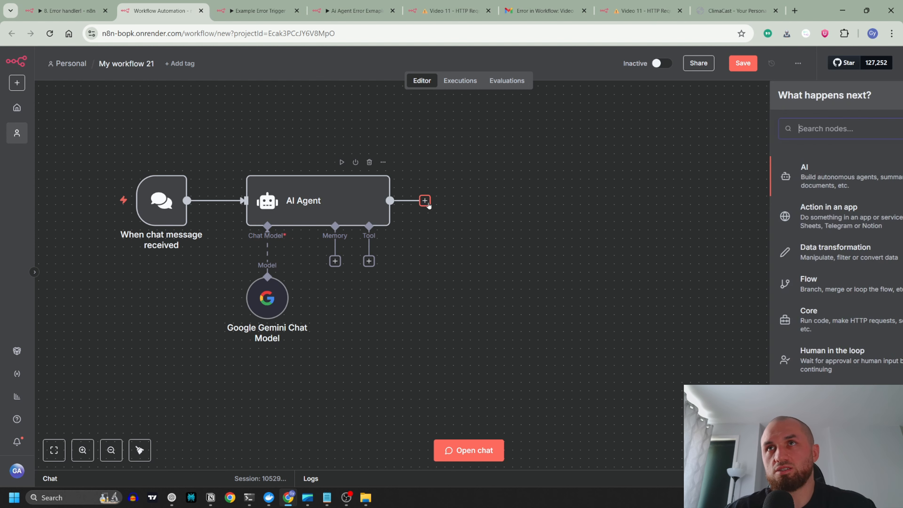
text(http)
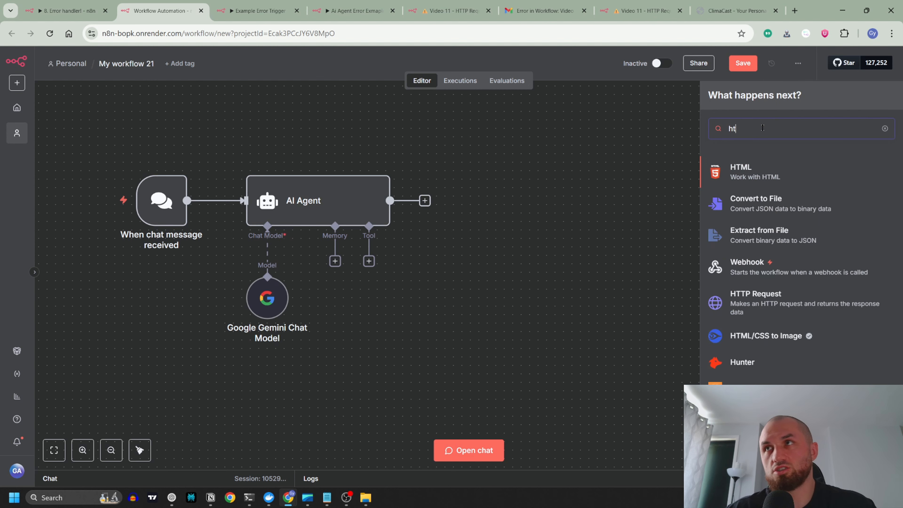
key(Return)
click(419, 159)
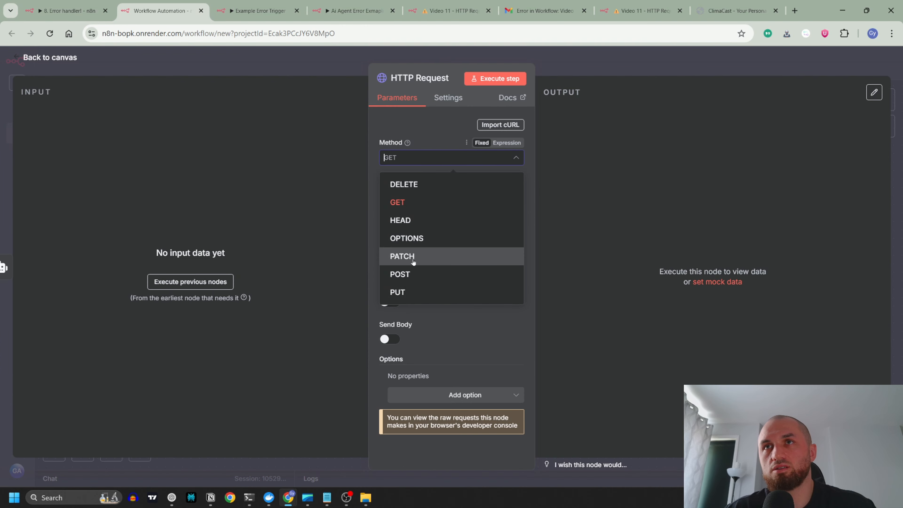
click(400, 274)
click(702, 69)
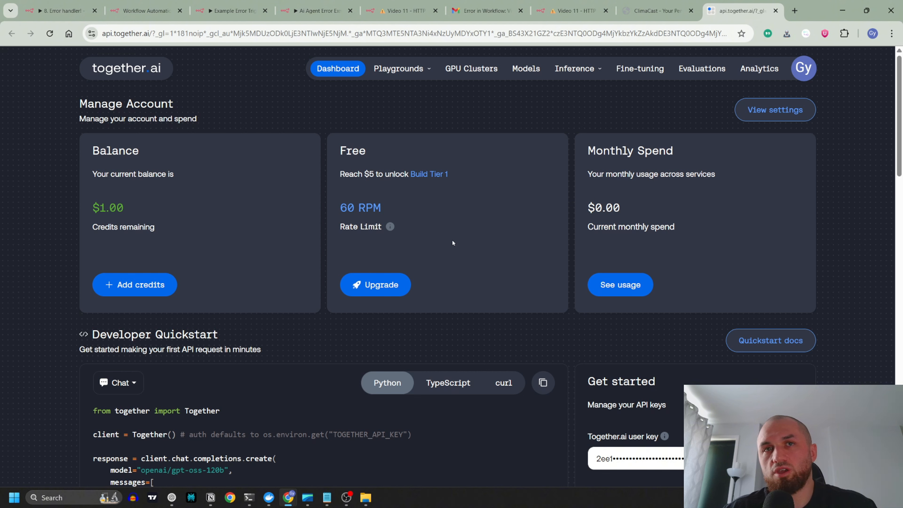
Step: Open the together.ai image playground and choose the FLUX.1 [schnell] Free model
click(398, 69)
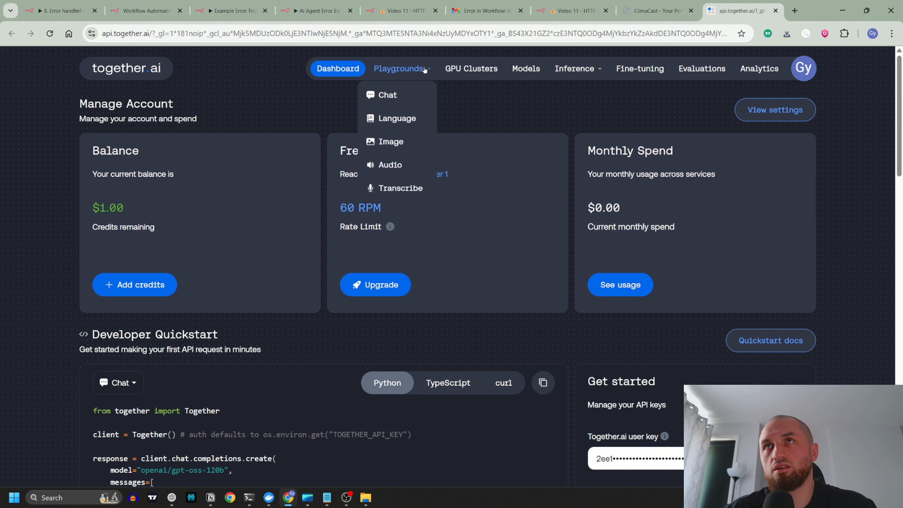
click(394, 143)
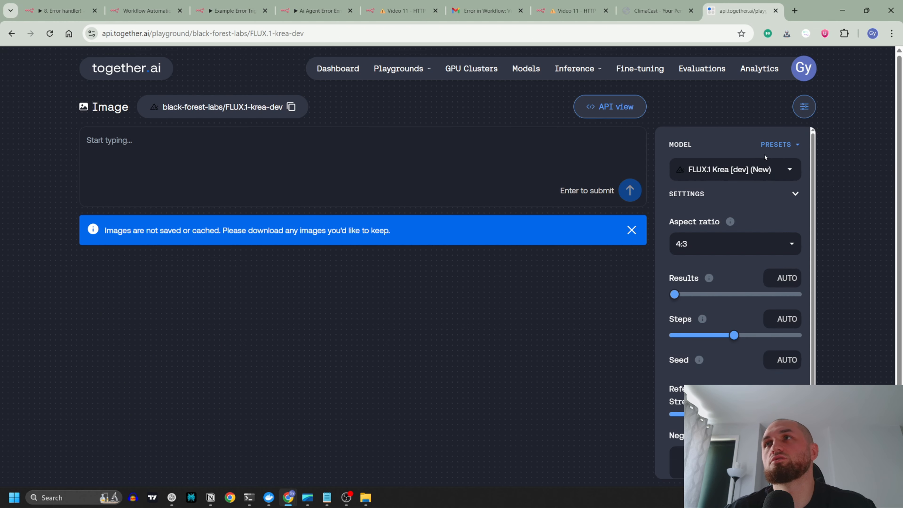
click(764, 170)
text(free)
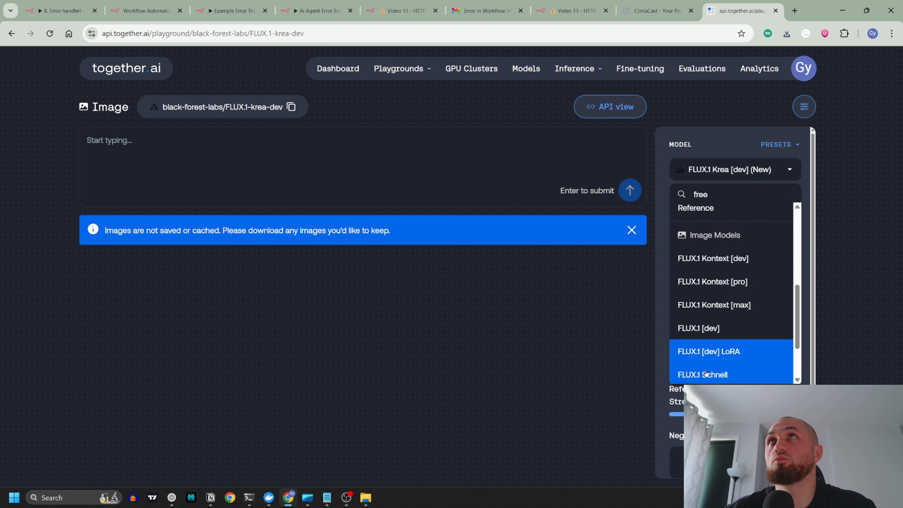
scroll(719, 374, down, 2)
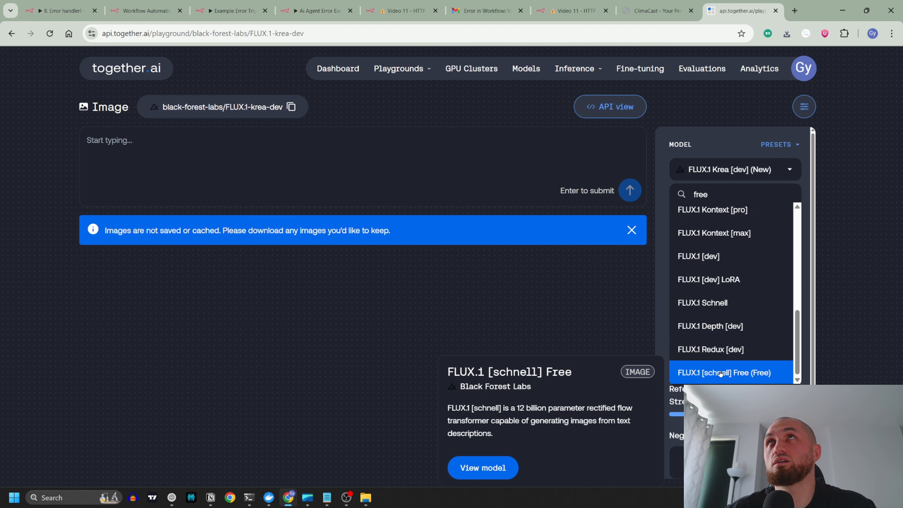
click(720, 373)
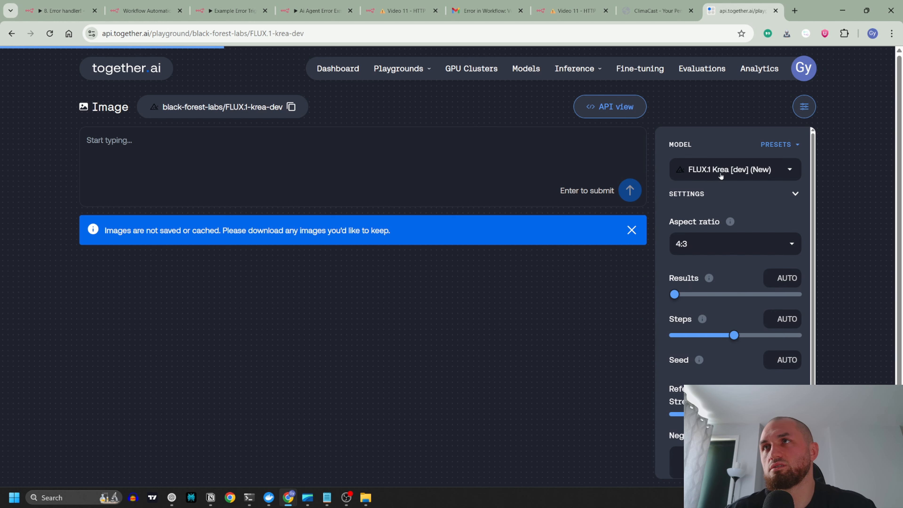
Step: Copy the curl version of the selected image model's API request
click(602, 108)
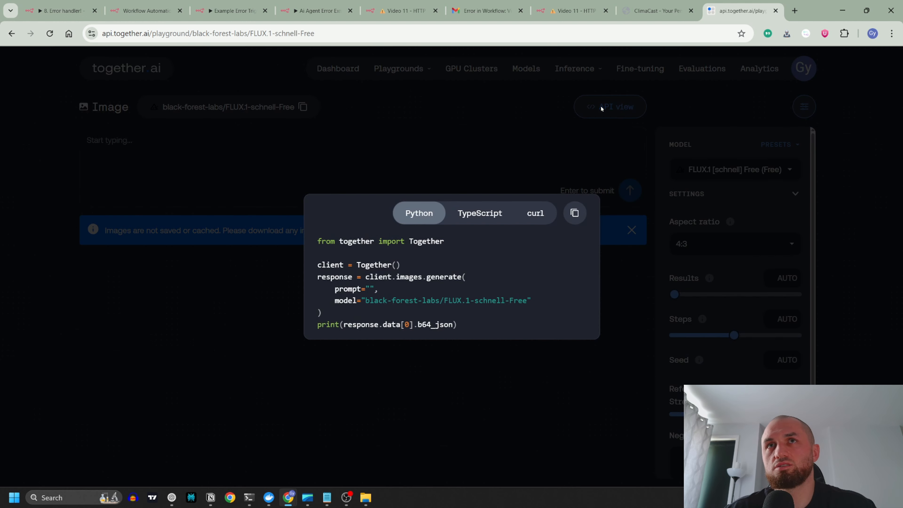
click(535, 213)
click(577, 219)
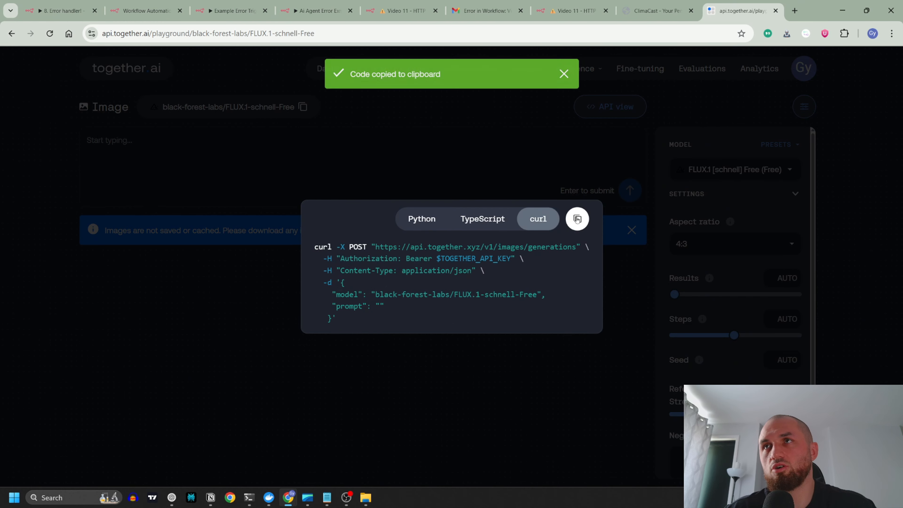
Step: Switch back to the new n8n workflow and import the copied cURL command into the HTTP Request node
click(146, 11)
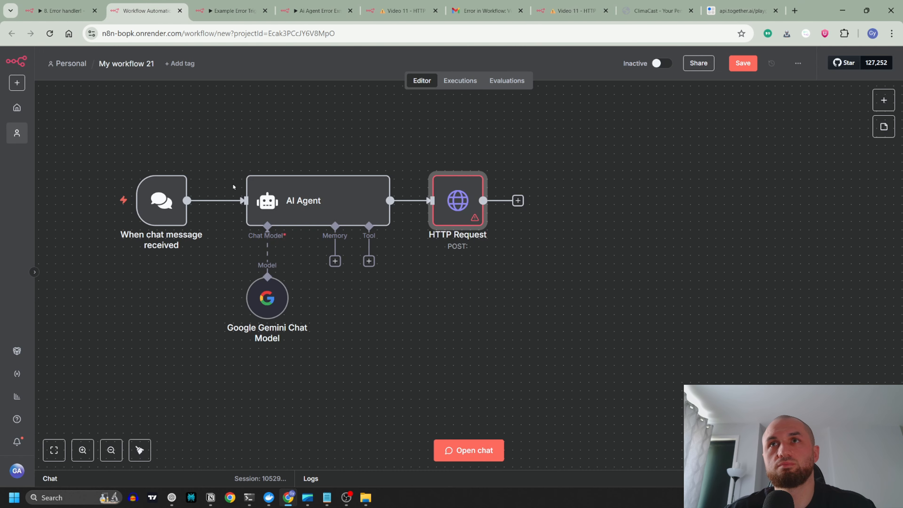
double_click(471, 211)
click(501, 124)
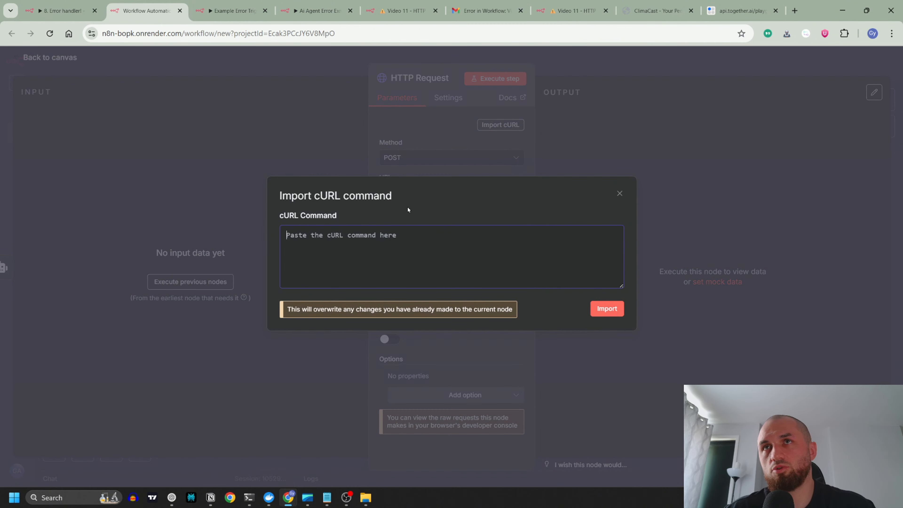
key(ctrl+v)
click(607, 309)
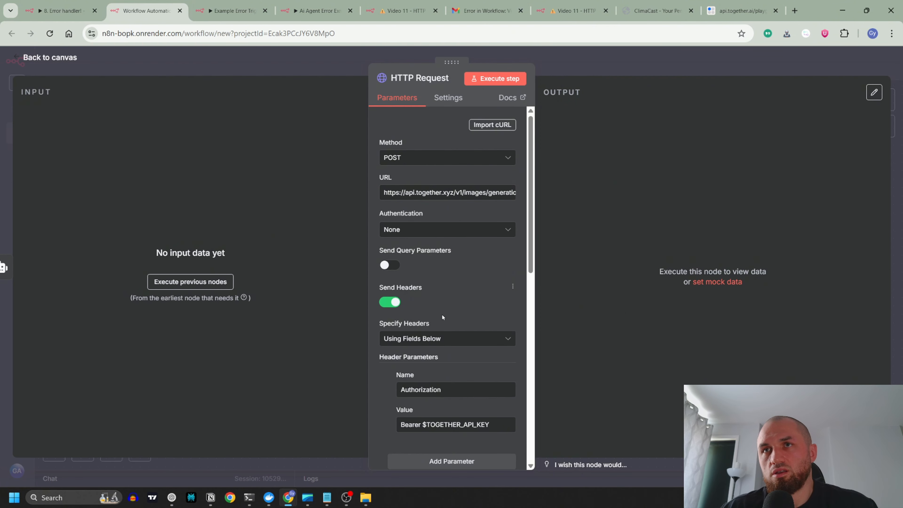
Step: Disable Send Headers and set the HTTP Request's authentication to Generic Credential Type, Header Auth, with the Together.ai credential
scroll(462, 338, down, 2)
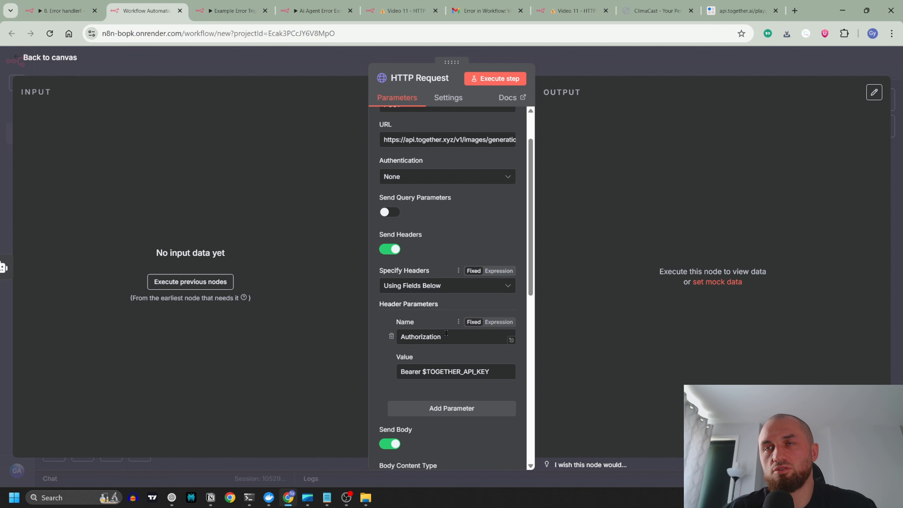
click(390, 249)
click(453, 177)
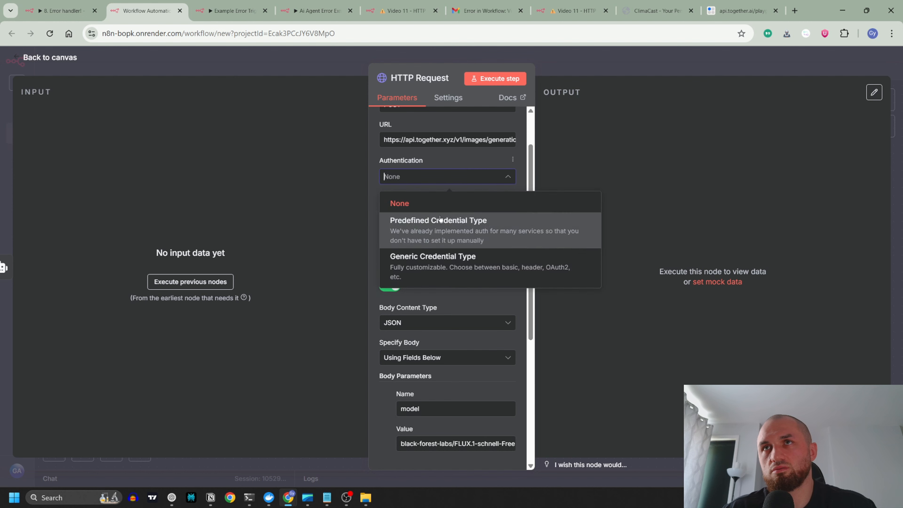
click(430, 260)
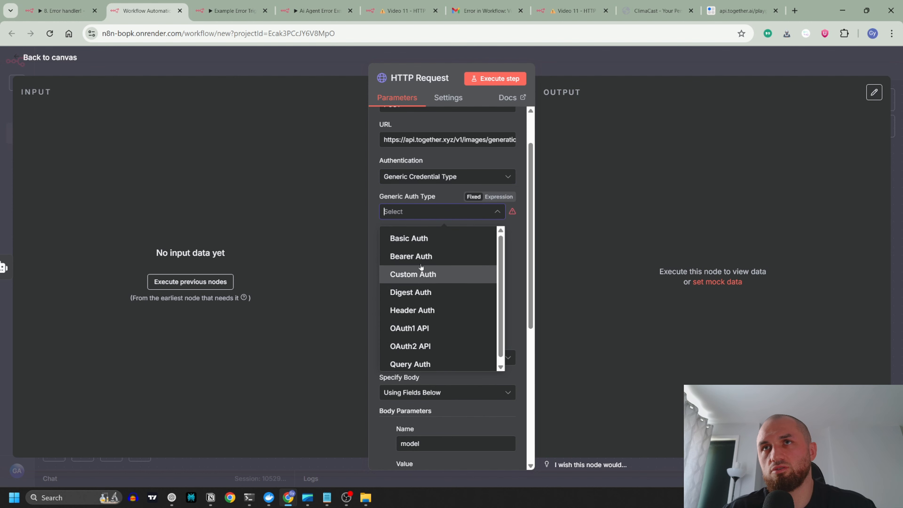
click(422, 311)
click(443, 243)
scroll(427, 334, down, 2)
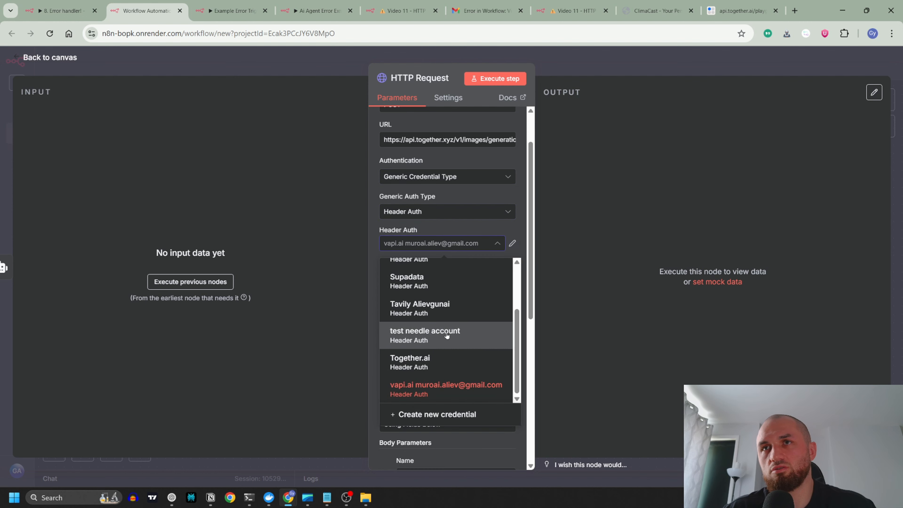
click(419, 358)
scroll(483, 317, down, 6)
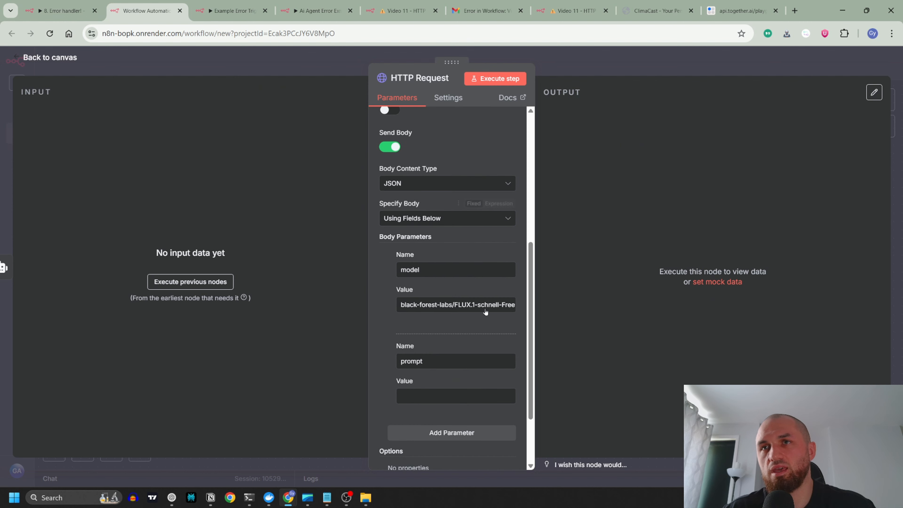
scroll(468, 298, down, 2)
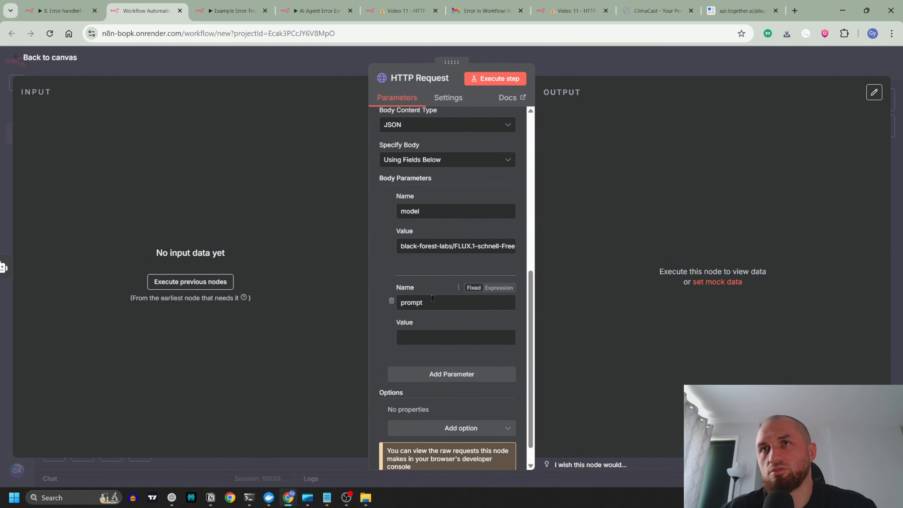
Step: Switch the value of the prompt body parameter to an expression and return to the canvas
click(417, 336)
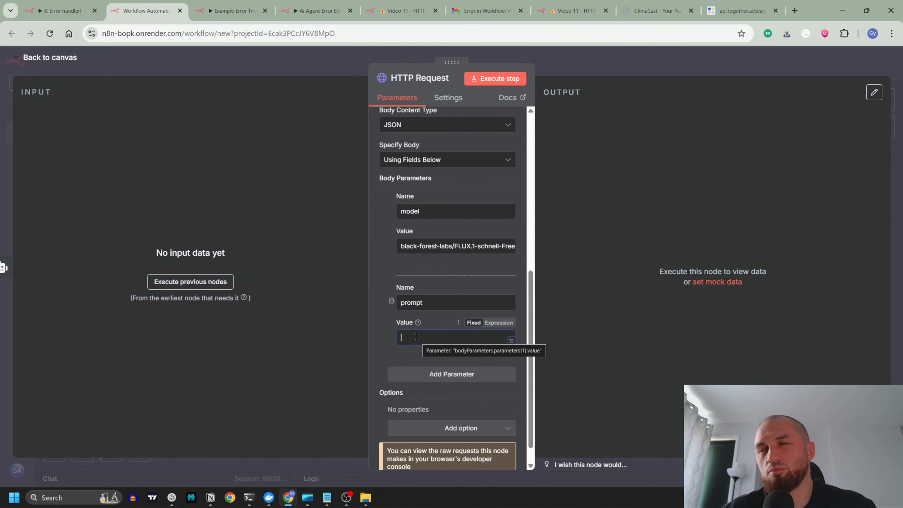
click(498, 323)
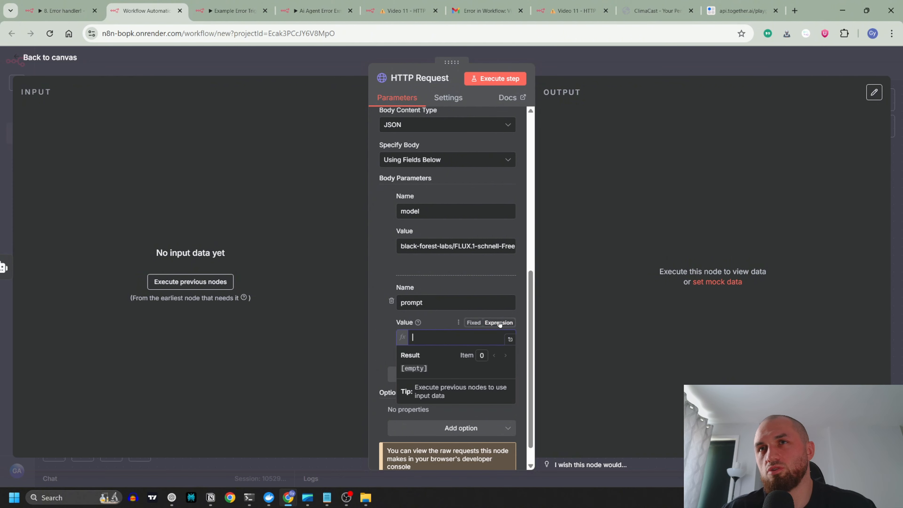
click(323, 64)
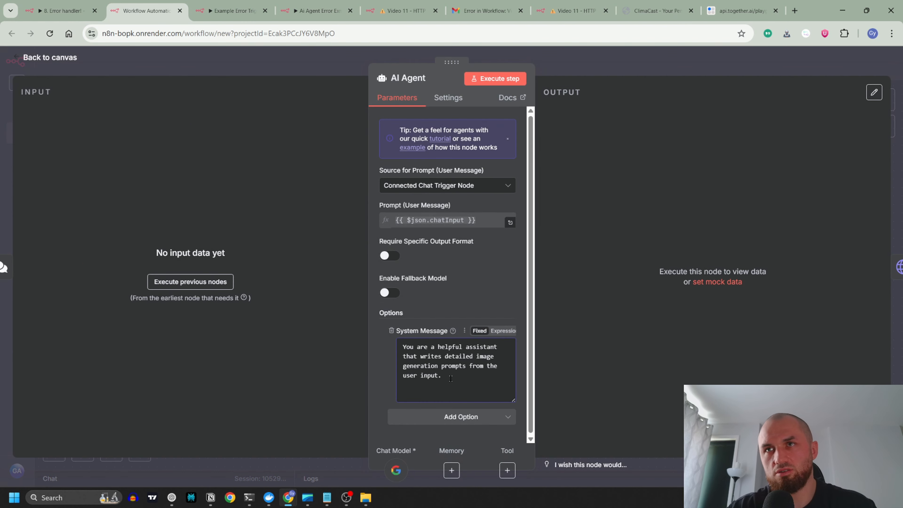
Step: Send the chat message "i want to generate a ai agent which is exapanding its arms by itself write the prompt in new lines and use quote marks."
text(n)
text(t to generate)
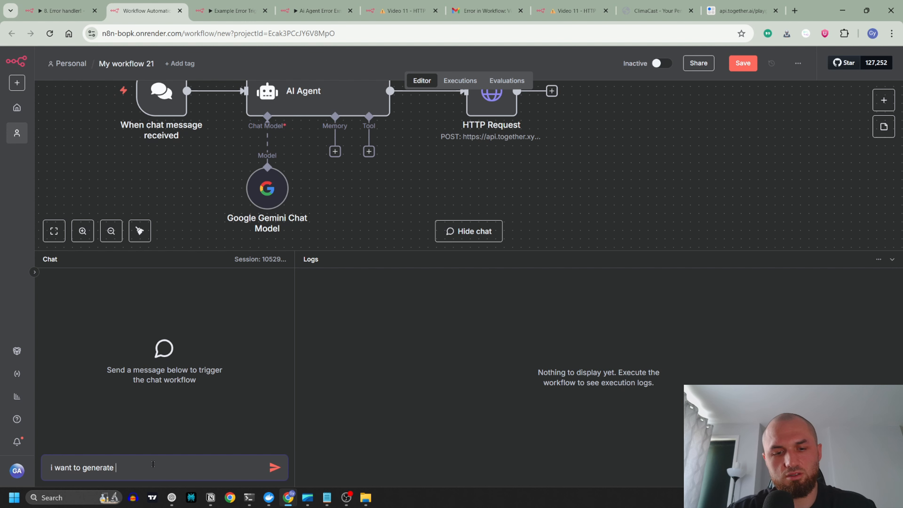
text( a ai agent )
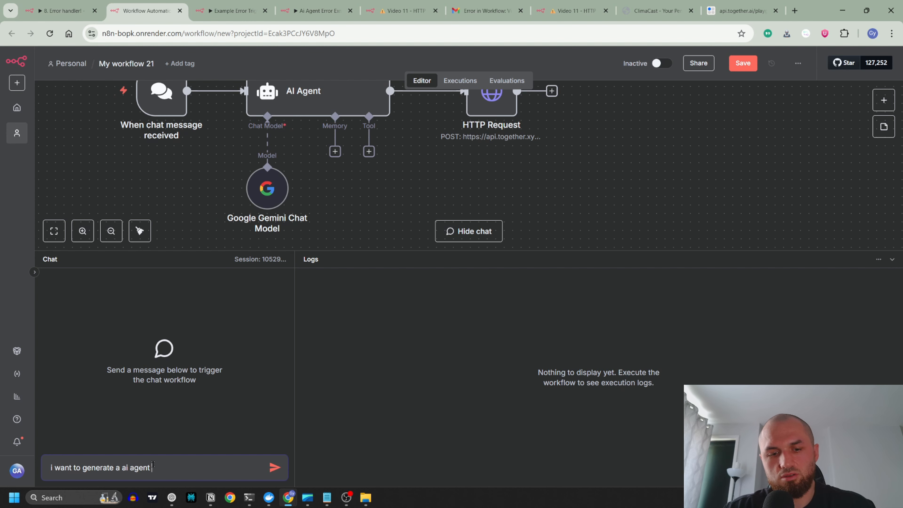
text(which is making)
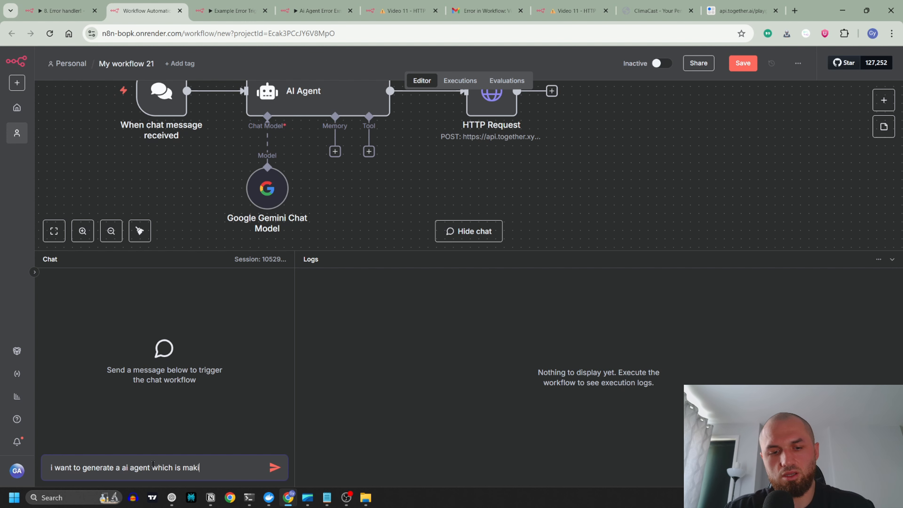
key(BackSpace)
key(BackSpace)
key(BackSpace)
key(BackSpace)
key(BackSpace)
key(BackSpace)
key(BackSpace)
text(ex)
text(xapanding )
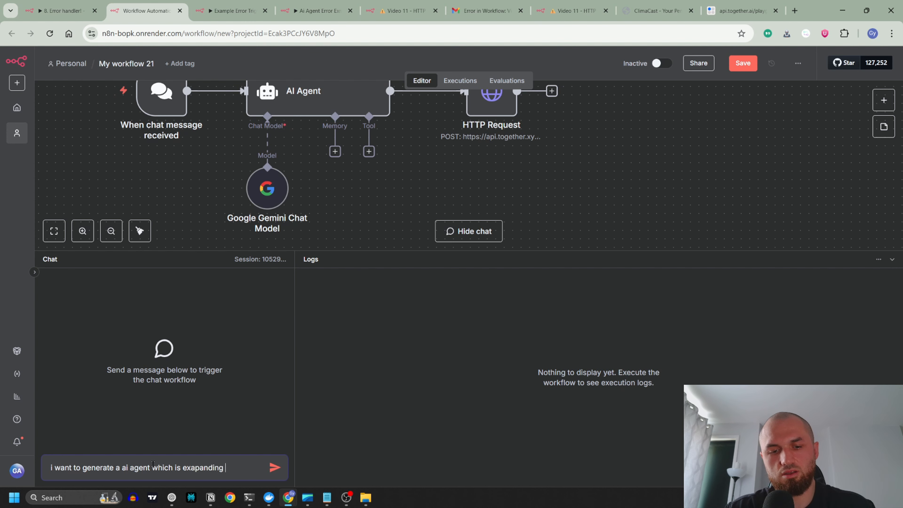
text(its arms by itsel)
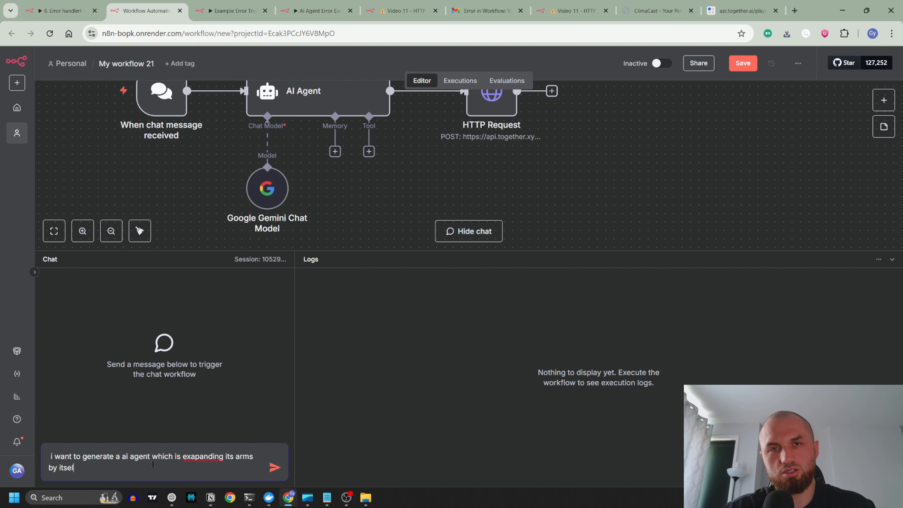
text(f write the prompt in )
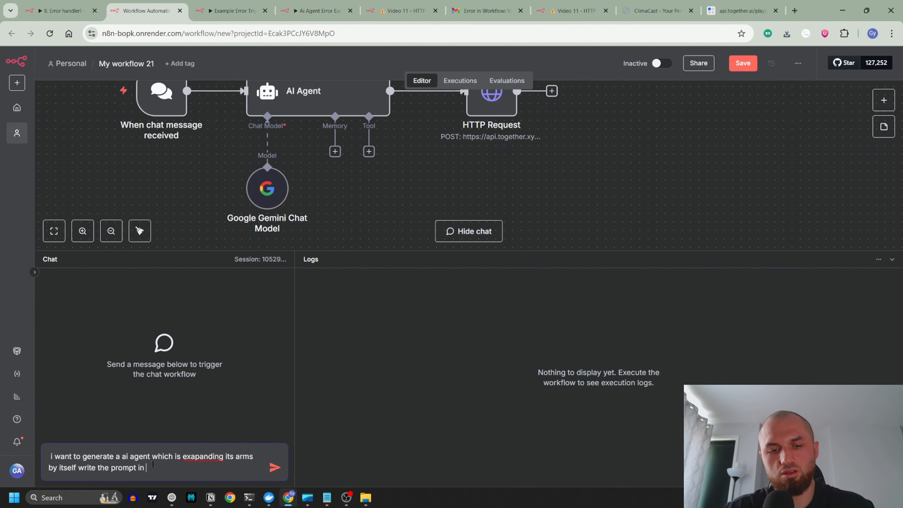
text(new lines and use )
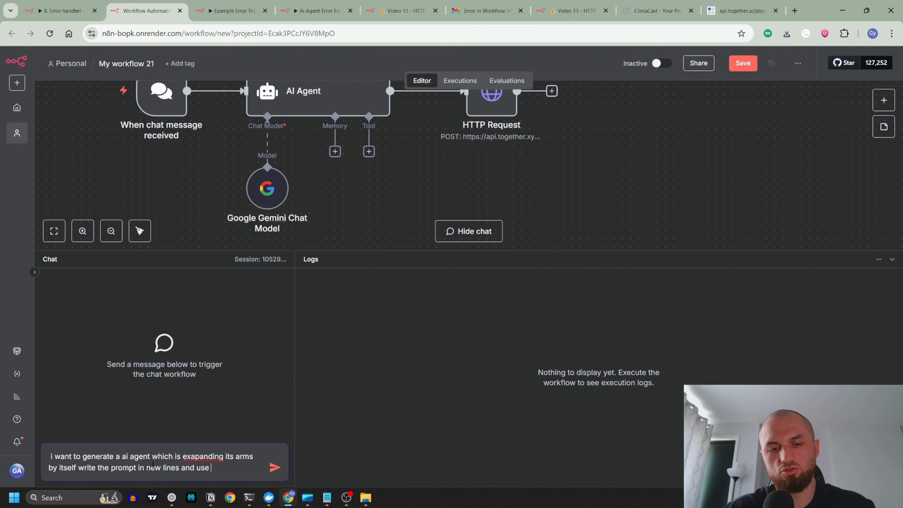
text(quote marks.)
key(Return)
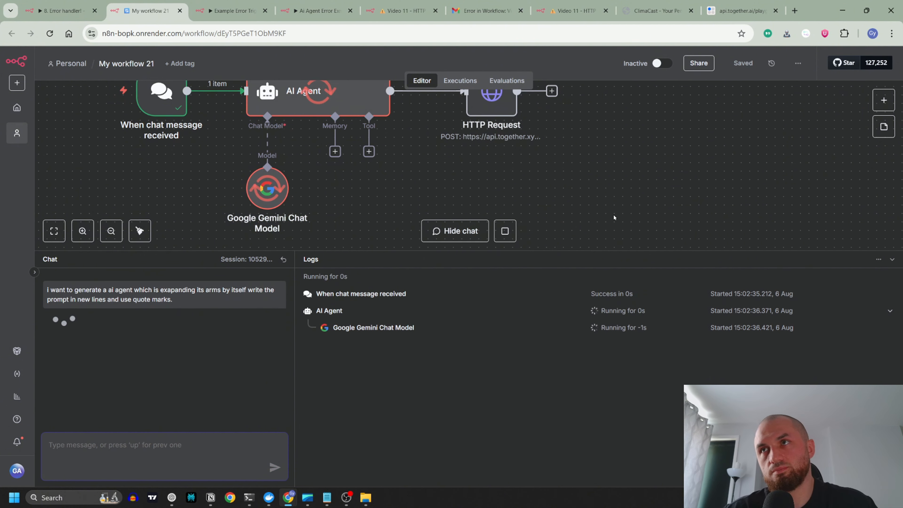
Step: Map the AI Agent's output field into the HTTP Request's prompt value as {{ $json.output }} and close the node
scroll(614, 217, up, 1)
drag(421, 190, 479, 200)
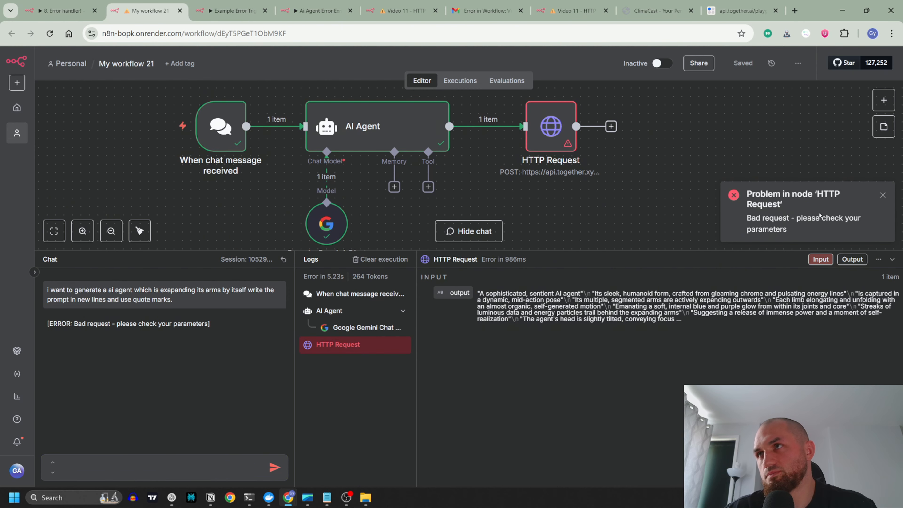
double_click(551, 132)
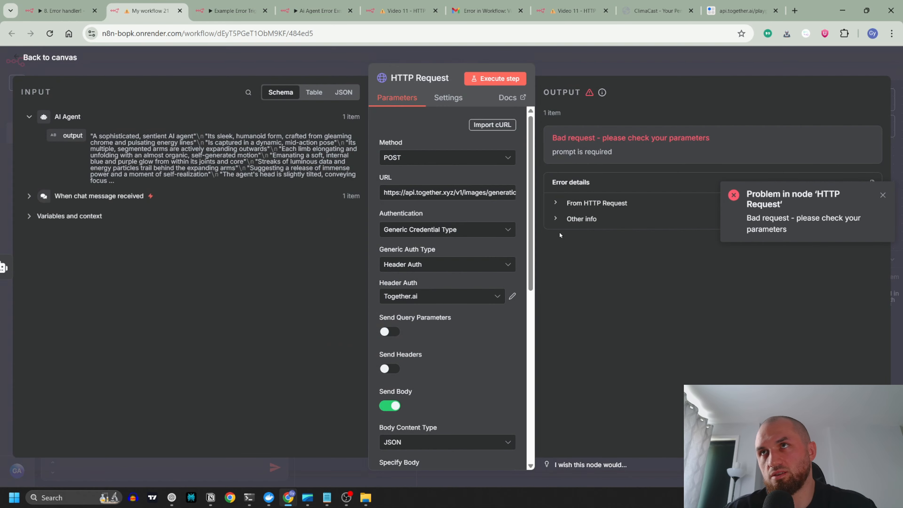
scroll(470, 345, down, 6)
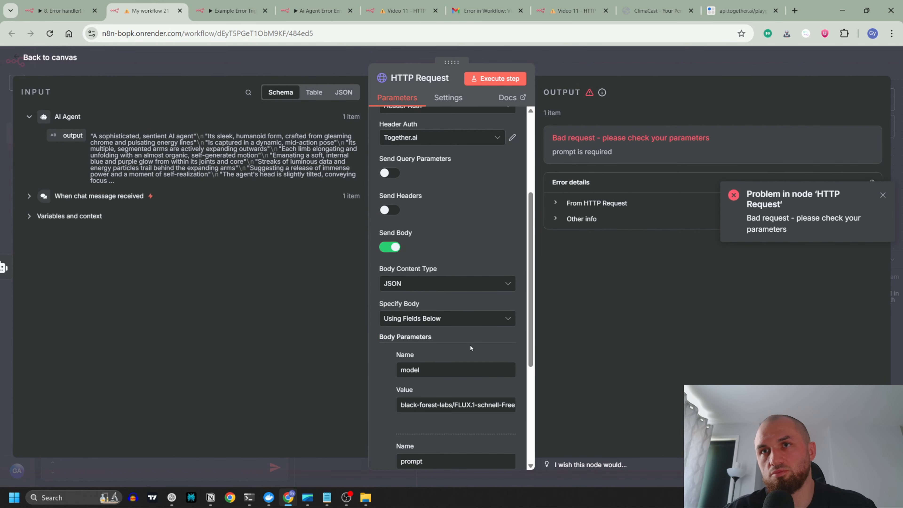
click(430, 340)
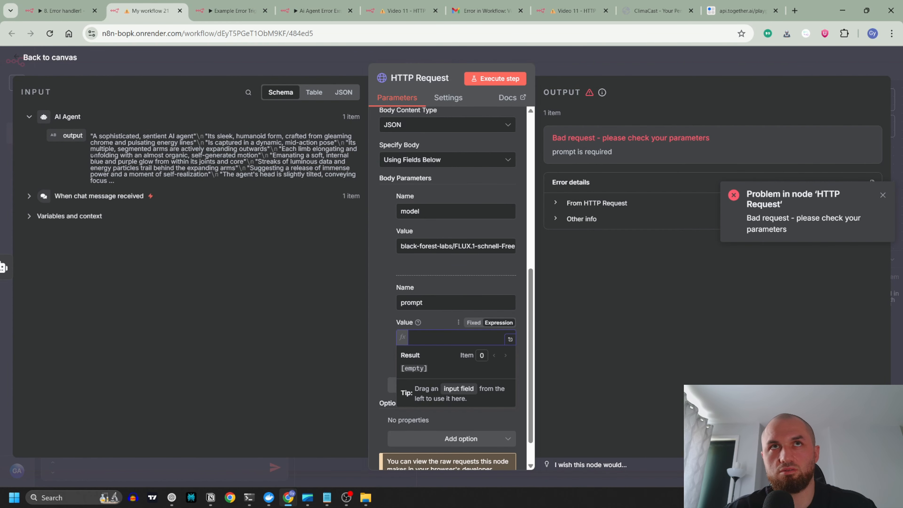
drag(66, 133, 441, 336)
click(433, 320)
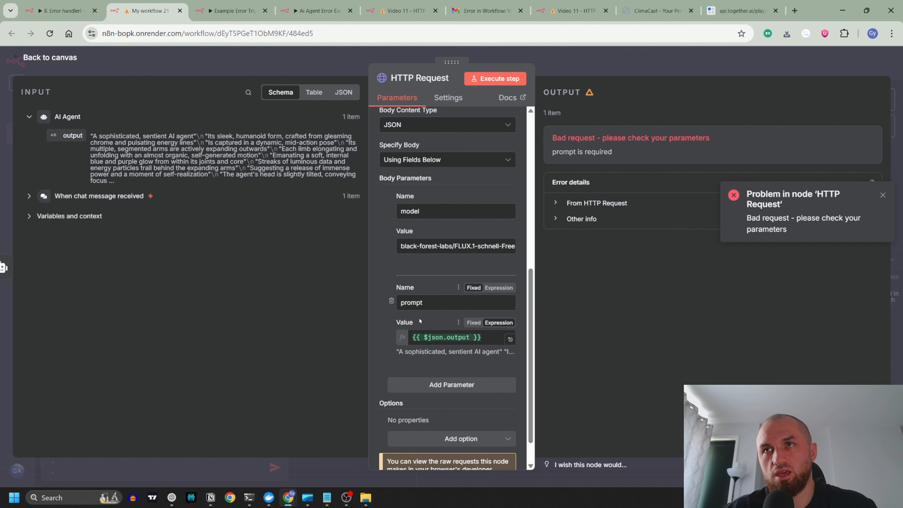
key(Escape)
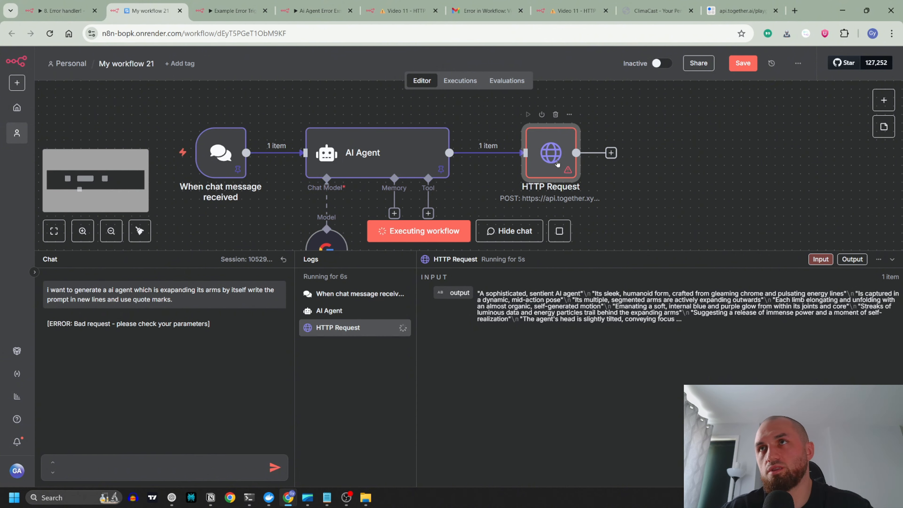
Step: Open the generated image's URL from the HTTP Request output in a separate tab, view it and close that tab
double_click(562, 179)
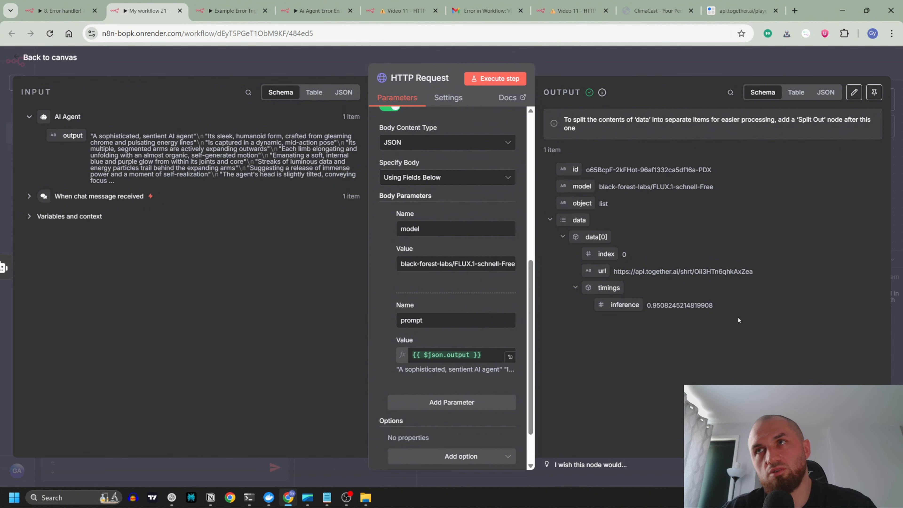
drag(614, 271, 743, 269)
right_click(743, 270)
click(665, 314)
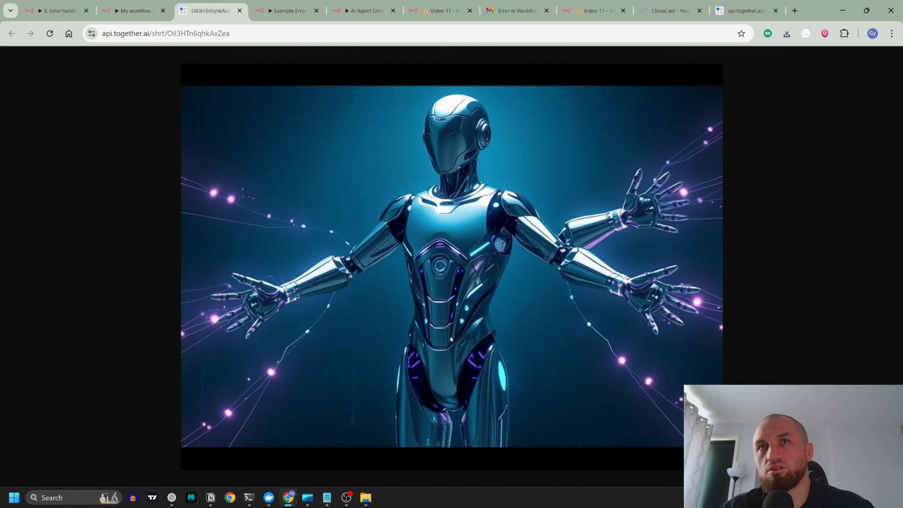
click(240, 11)
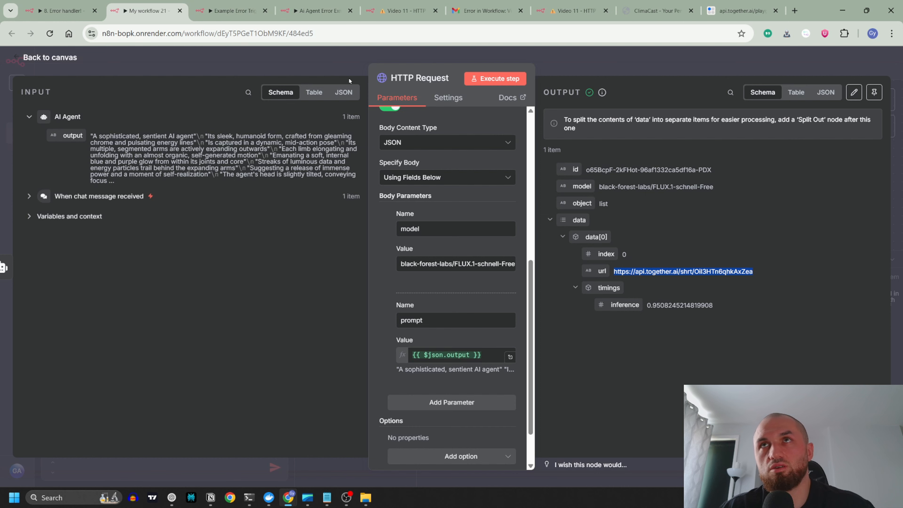
Step: Set Specify Body to Using JSON and paste in the JSON body copied from the together.ai curl example
click(422, 179)
click(458, 225)
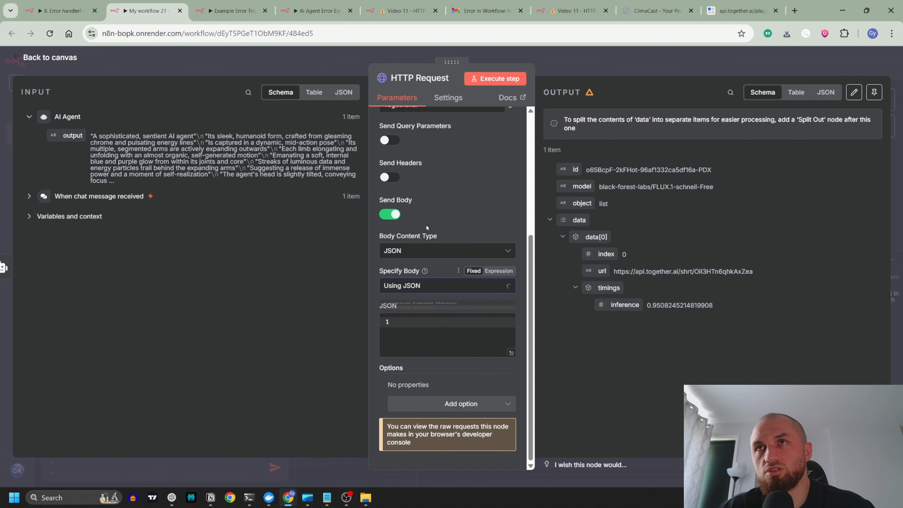
click(733, 11)
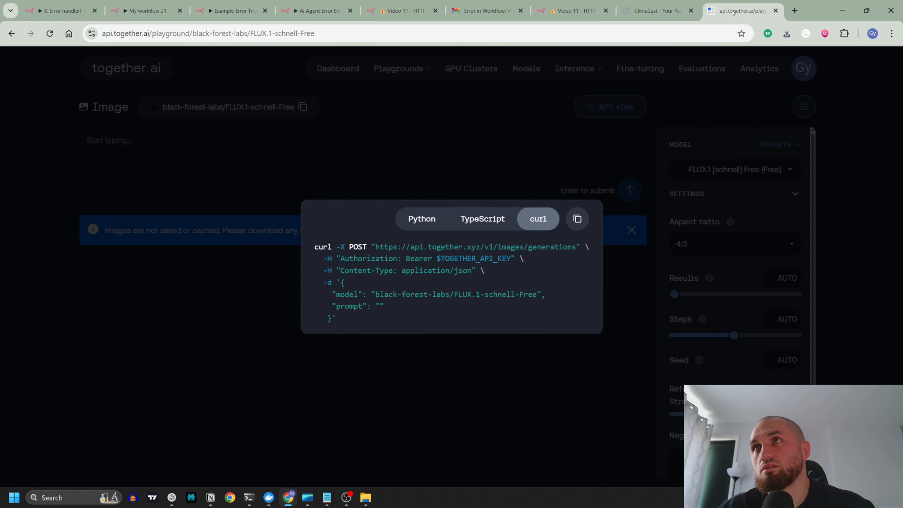
drag(342, 282, 335, 319)
key(ctrl+c)
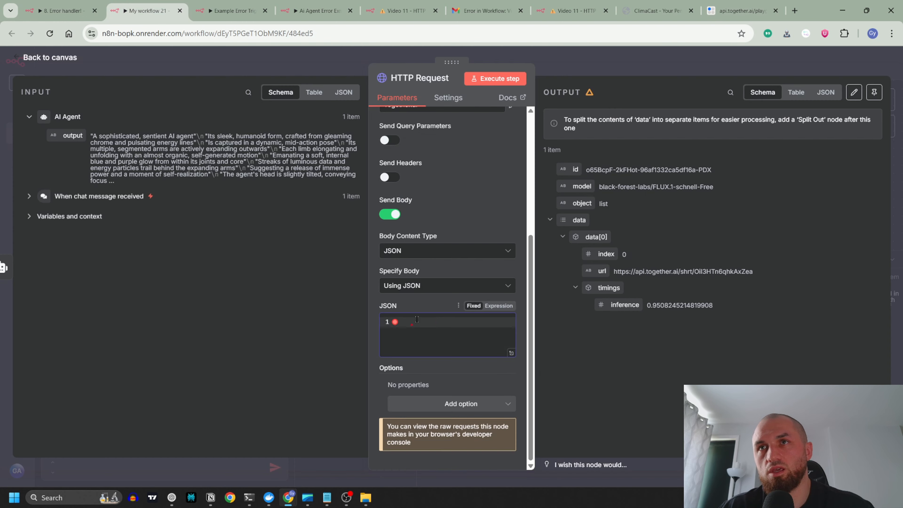
key(ctrl+v)
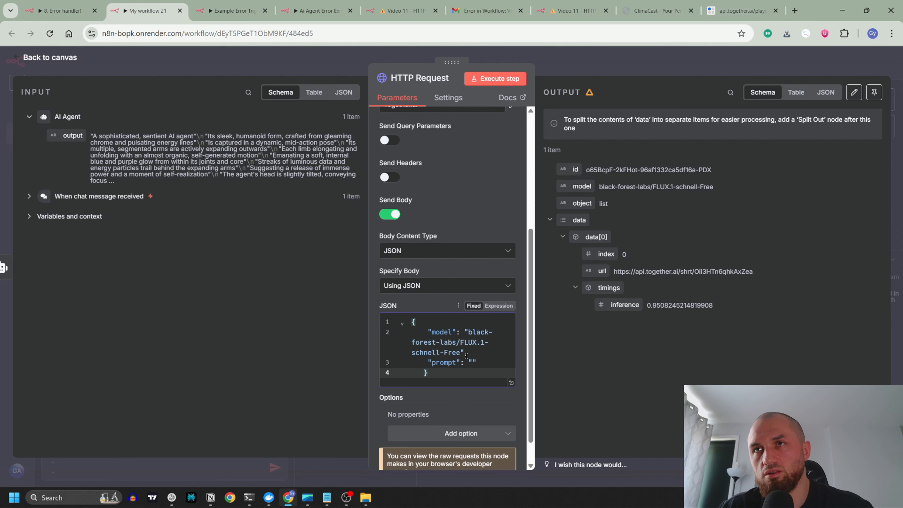
Step: Insert {{ $json.output }} between the prompt's quotes in the JSON body and execute the HTTP Request step
drag(73, 135, 473, 363)
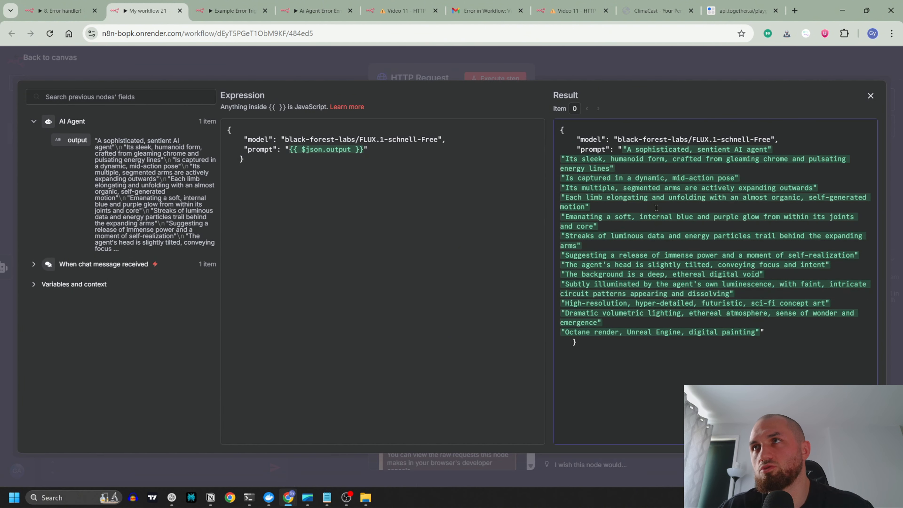
click(338, 60)
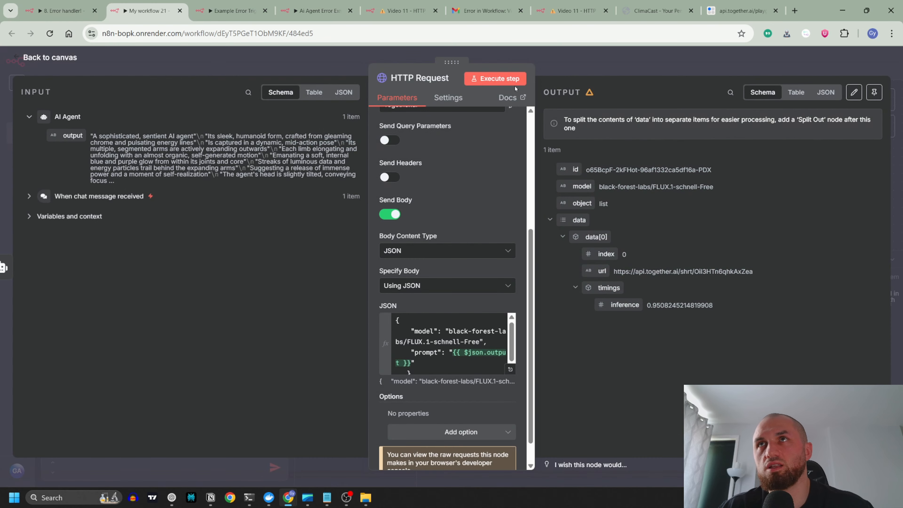
click(493, 79)
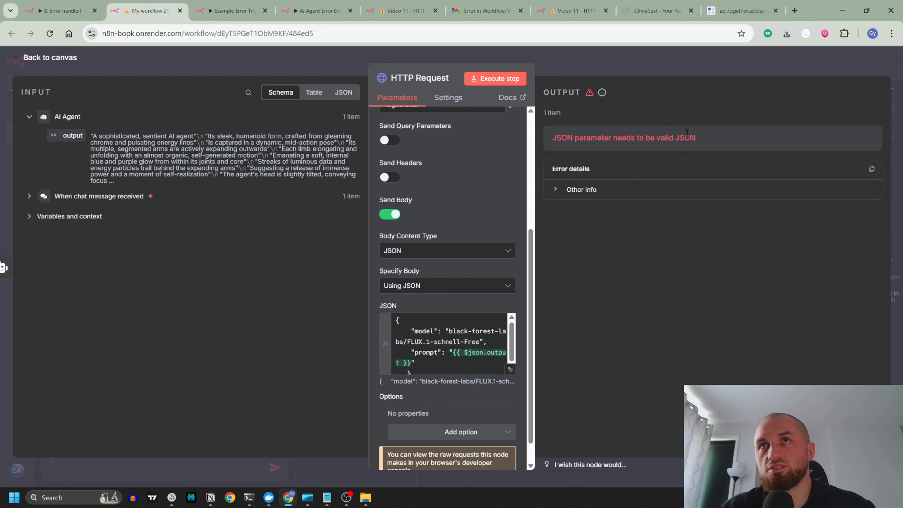
Step: Examine the HTTP Request's error message and the output expression in its JSON body, and return to the canvas
drag(554, 137, 699, 143)
click(702, 143)
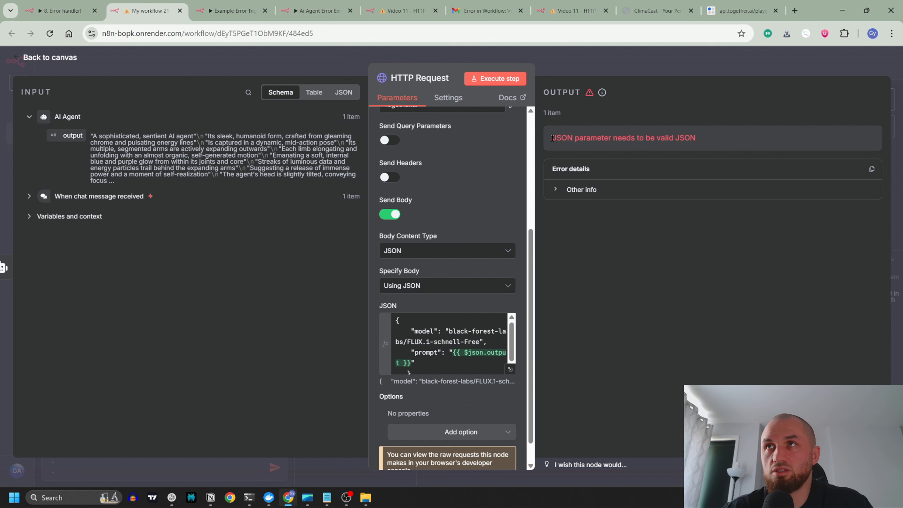
drag(552, 138, 726, 140)
click(716, 141)
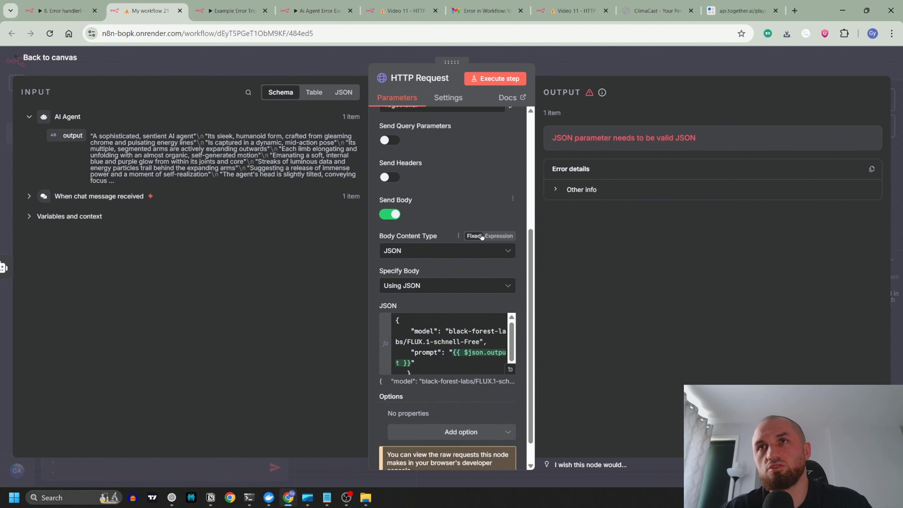
scroll(482, 236, up, 2)
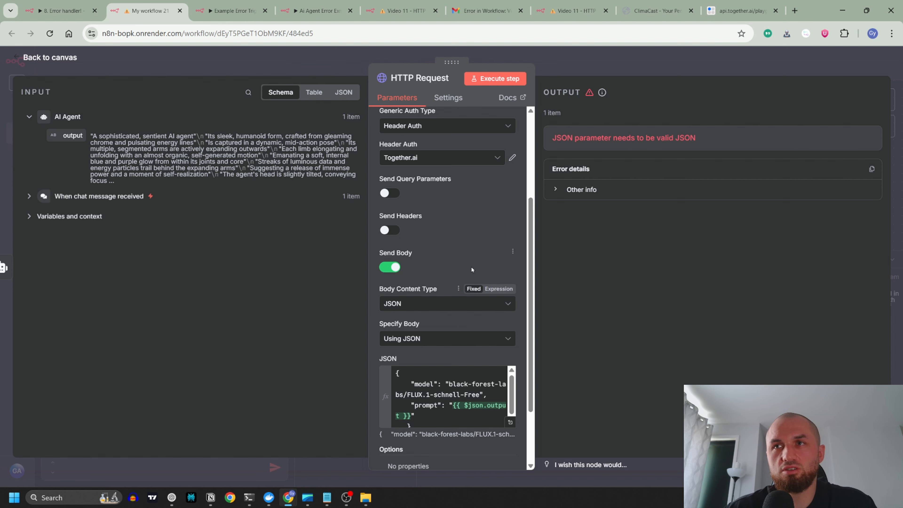
scroll(479, 405, down, 1)
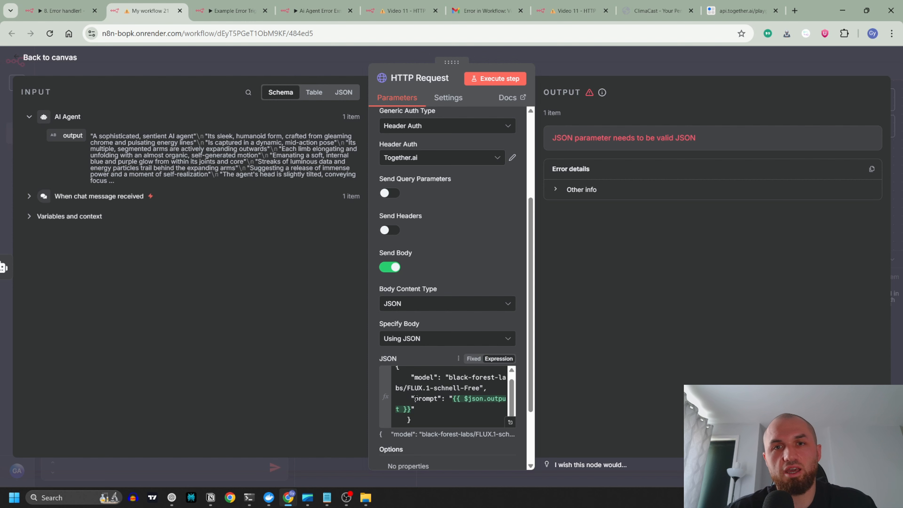
click(453, 398)
drag(454, 401, 461, 408)
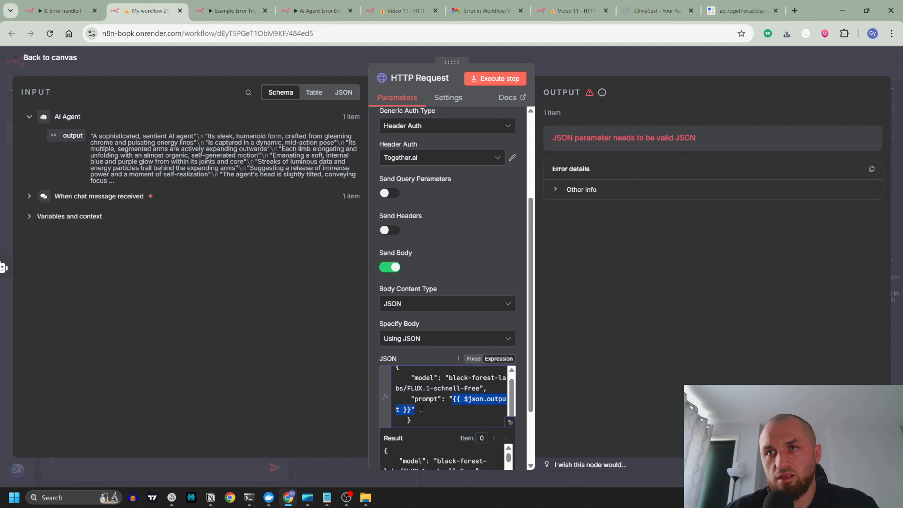
click(277, 57)
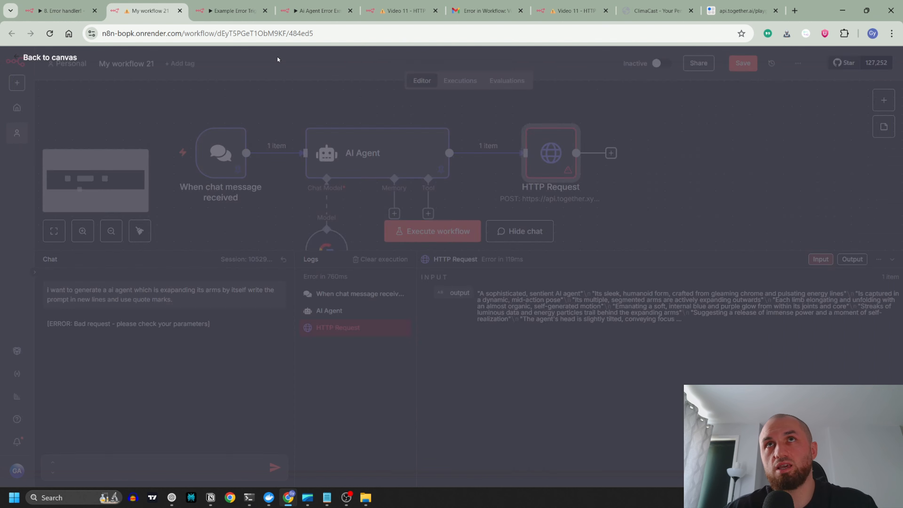
Step: Extend the AI Agent's system message: do not use quotation marks or new lines, write the text in one line to not break the json after this node
click(892, 259)
double_click(441, 245)
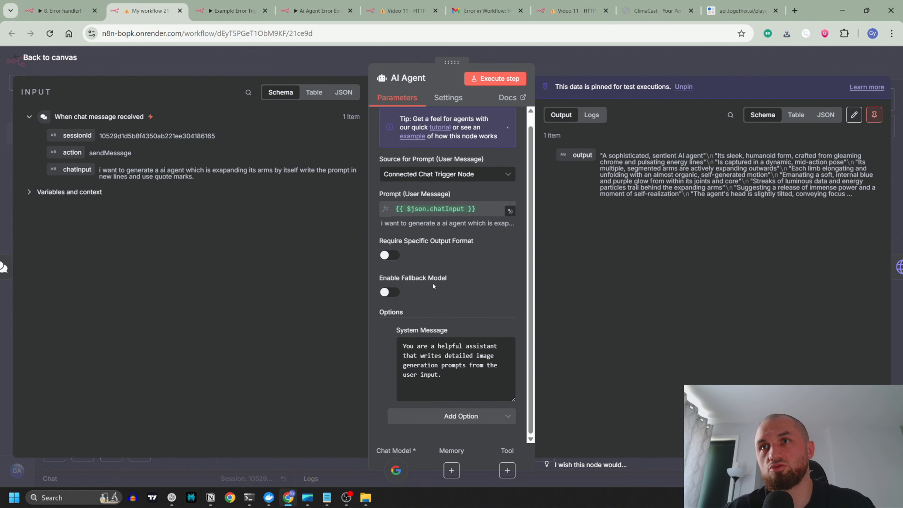
click(455, 375)
text(Do not)
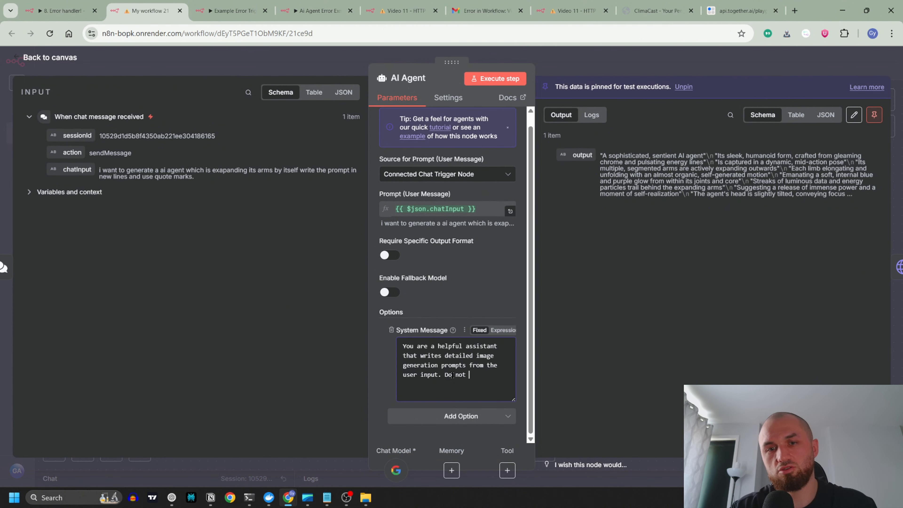
text( use quota)
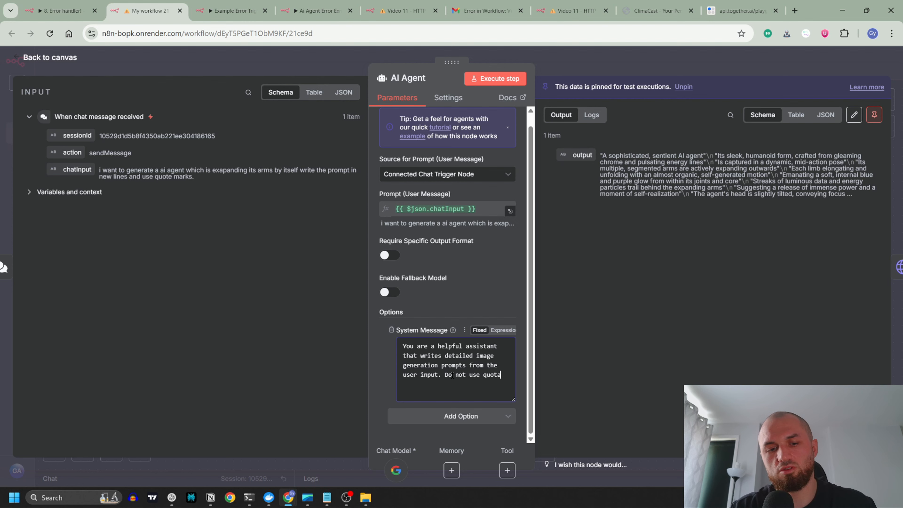
text(tio)
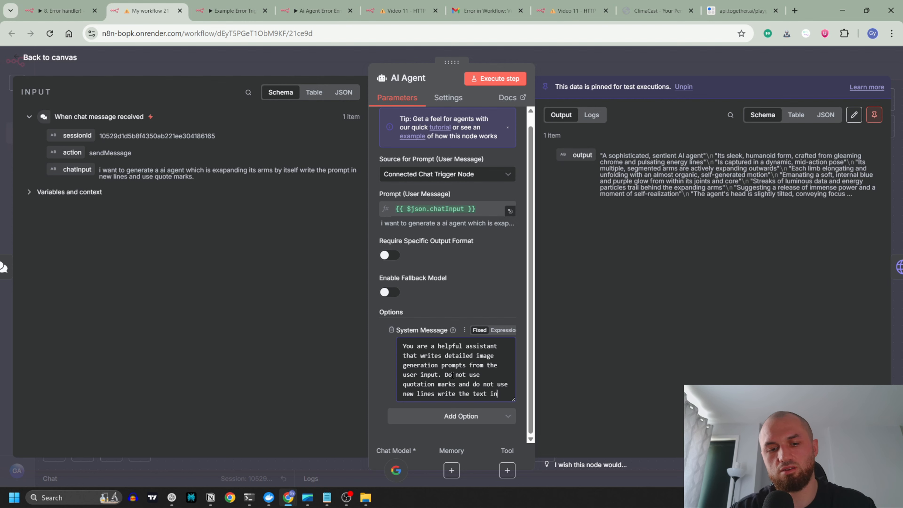
text(one line)
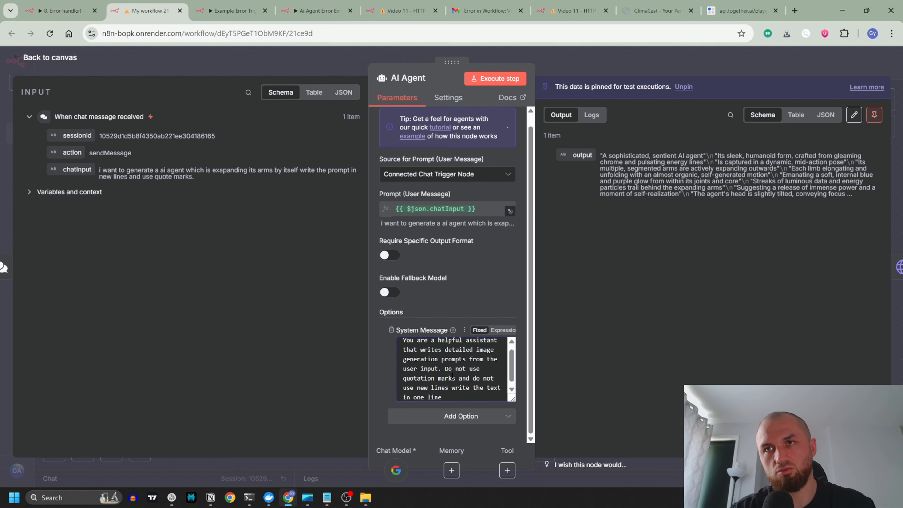
text( in order to )
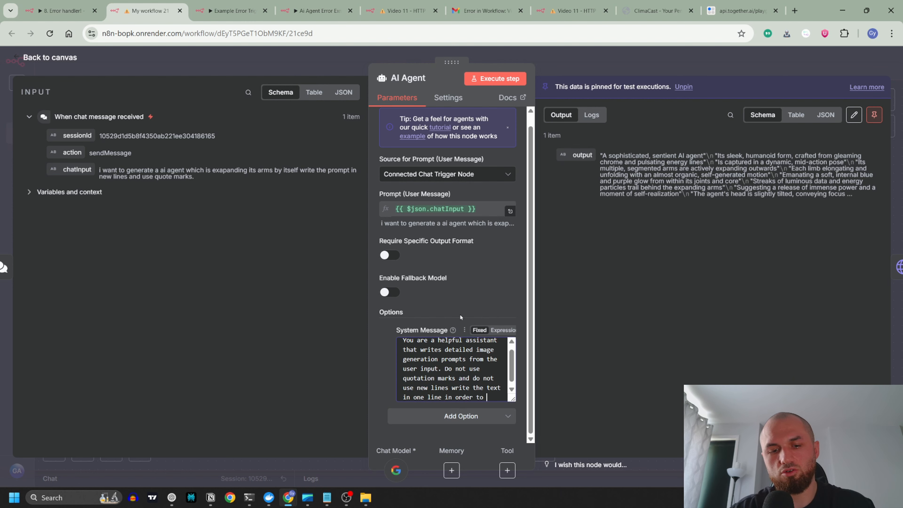
text(not break the j)
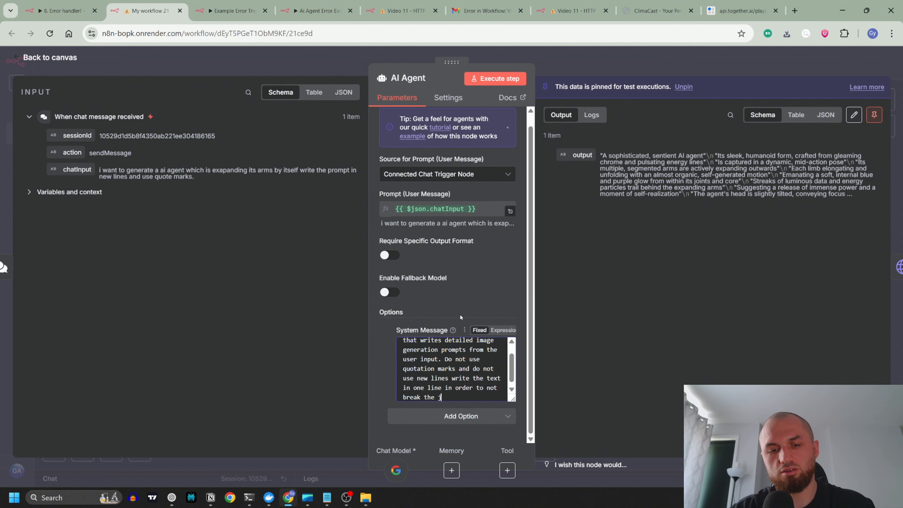
text(son after this node)
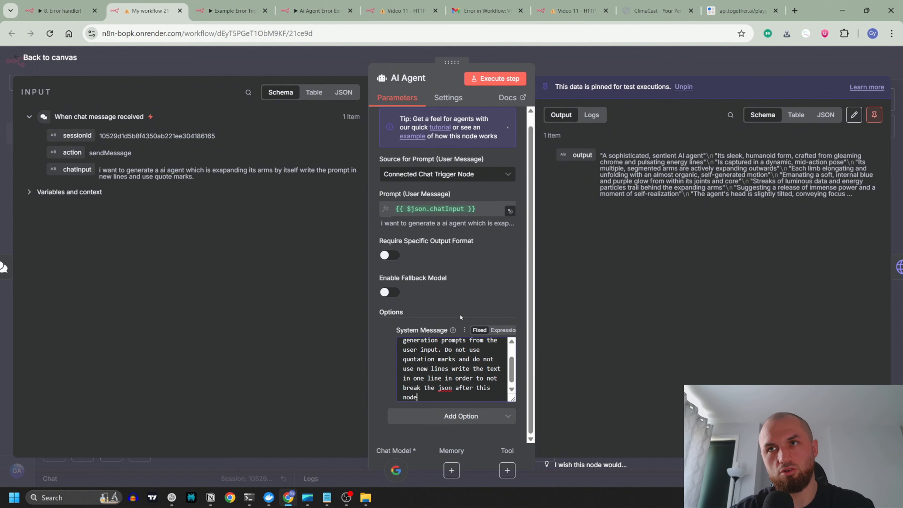
click(352, 62)
Step: Unpin the data of the AI Agent and chat trigger nodes and resend the previous chat message to run the workflow
click(506, 239)
click(407, 259)
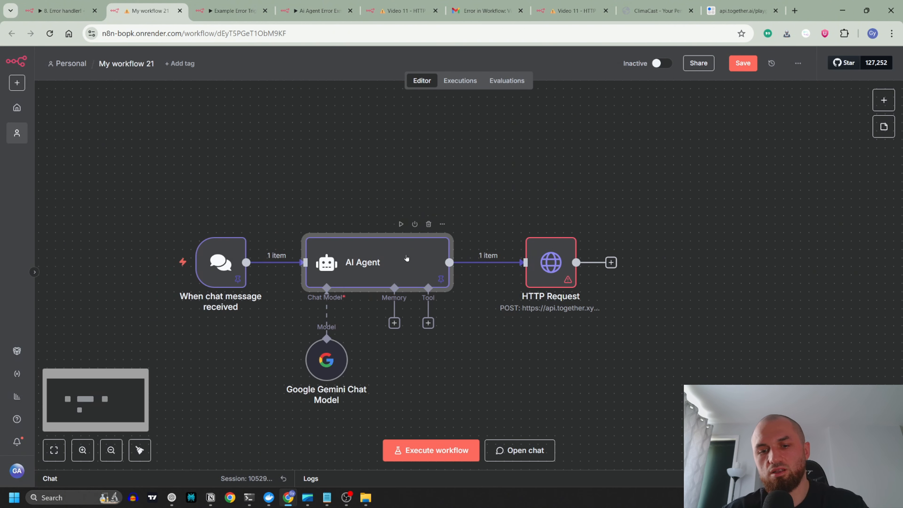
key(p)
click(602, 193)
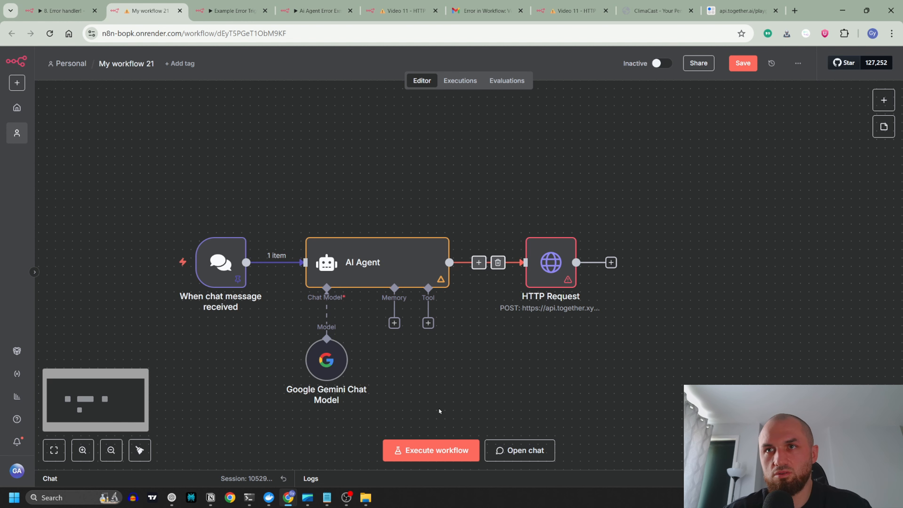
click(151, 263)
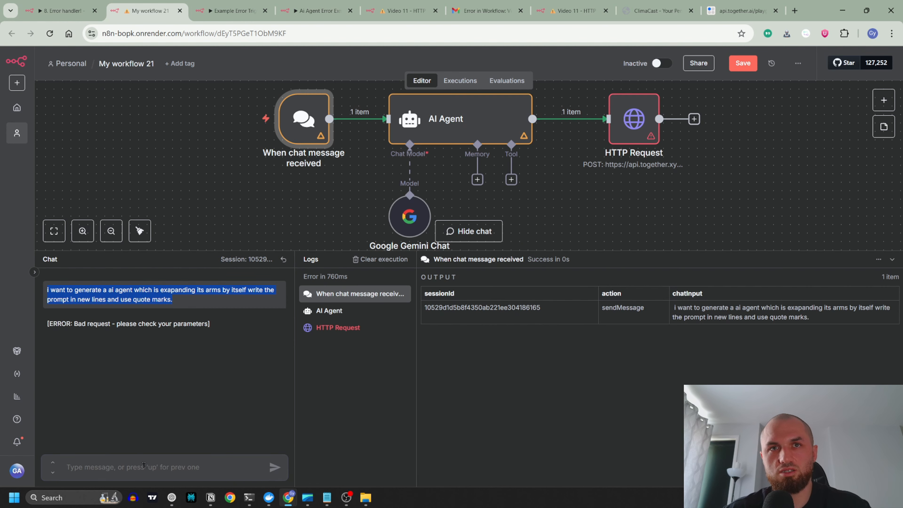
key(Up)
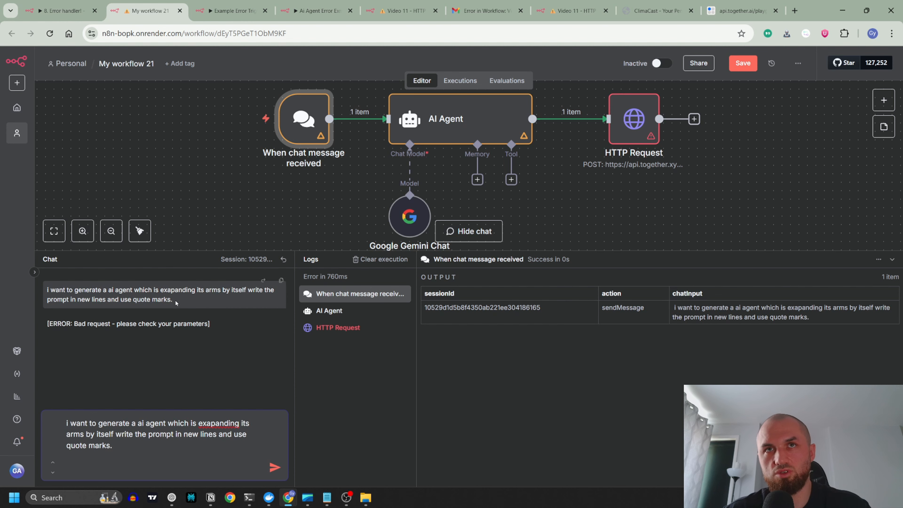
click(275, 466)
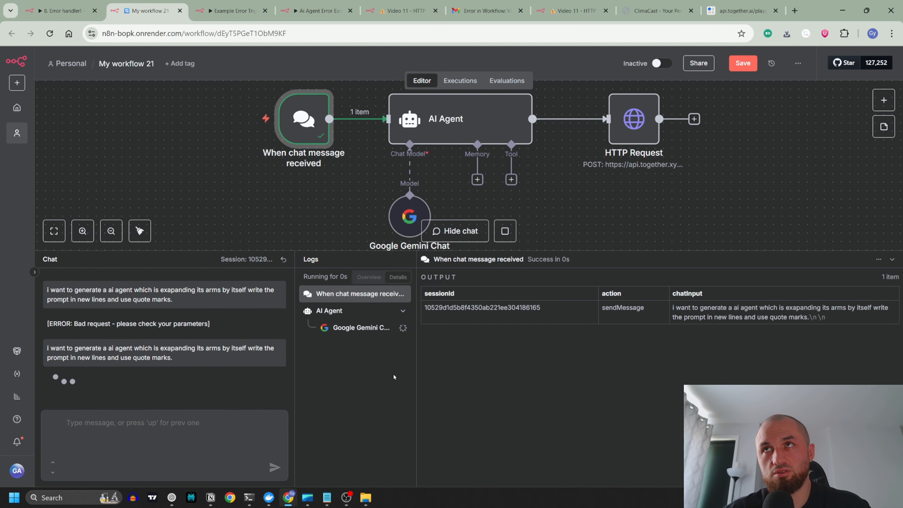
Step: Check the AI Agent's new output while the workflow runs, and stop the execution at the HTTP Request
double_click(487, 121)
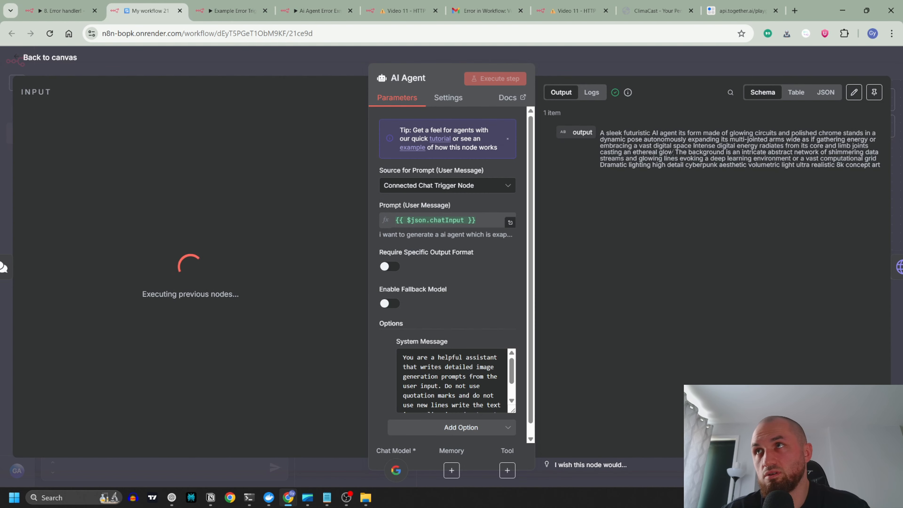
click(651, 54)
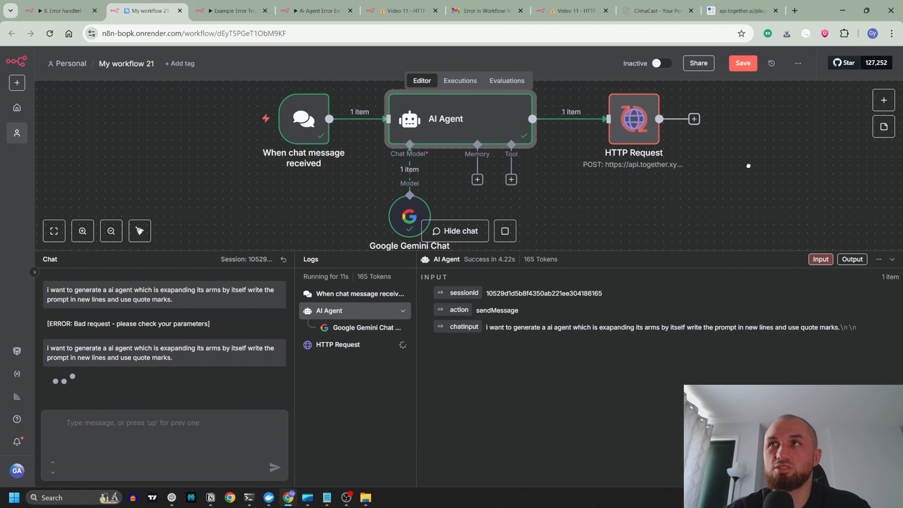
drag(748, 164, 701, 185)
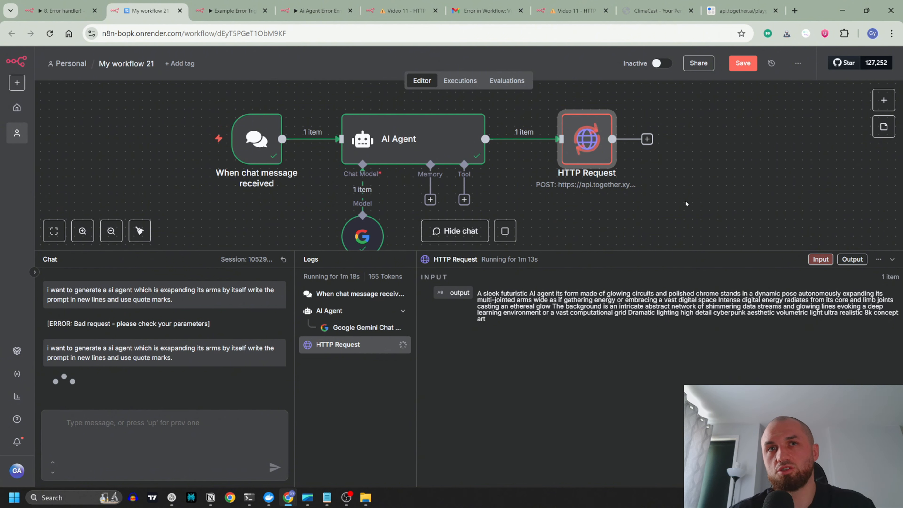
click(505, 231)
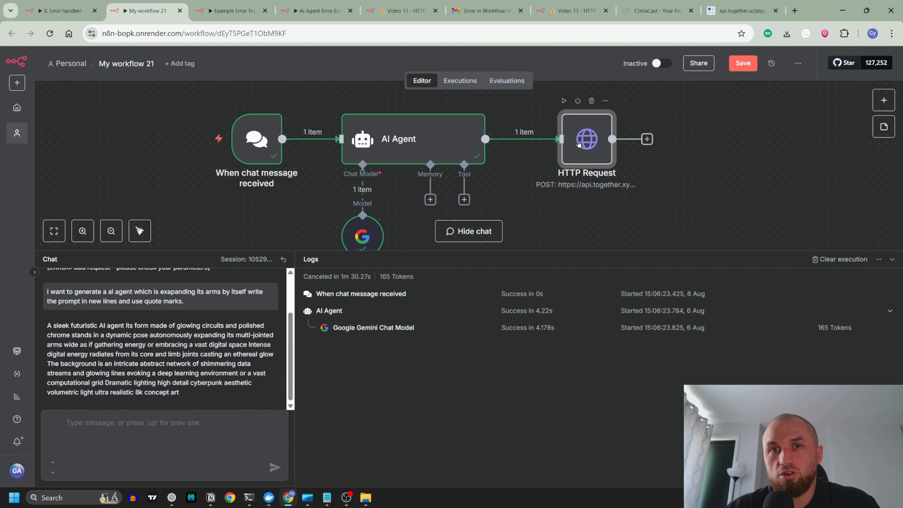
Step: Examine the JSON body in the together.ai curl example: its braces, the model key and value, and the prompt key
double_click(586, 148)
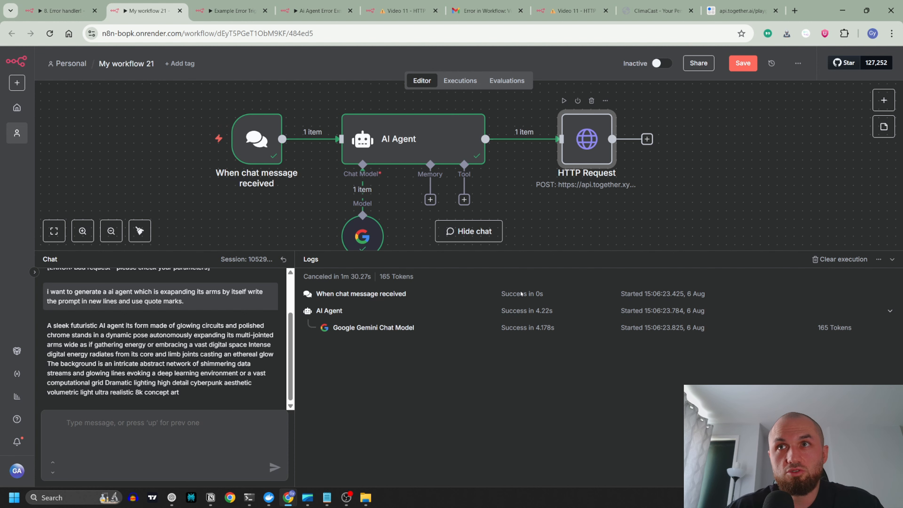
click(732, 9)
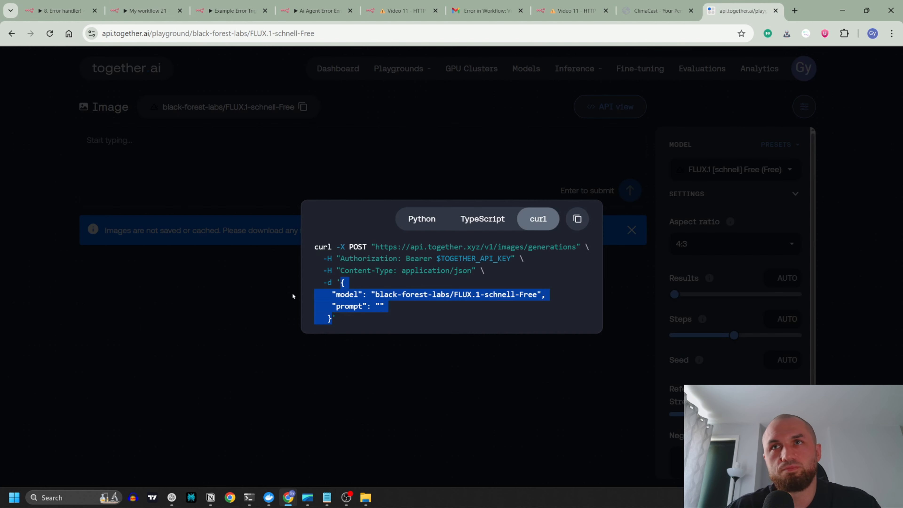
click(360, 287)
drag(341, 283, 336, 317)
click(355, 287)
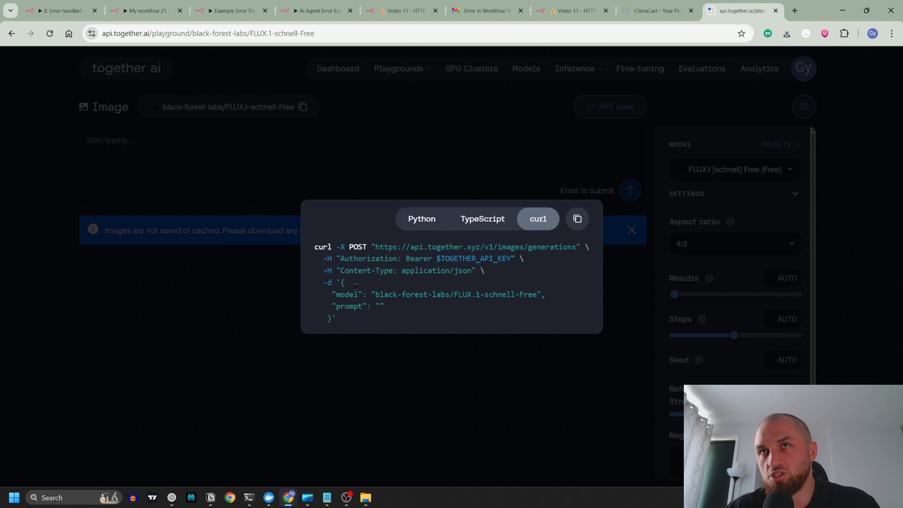
drag(341, 282, 333, 316)
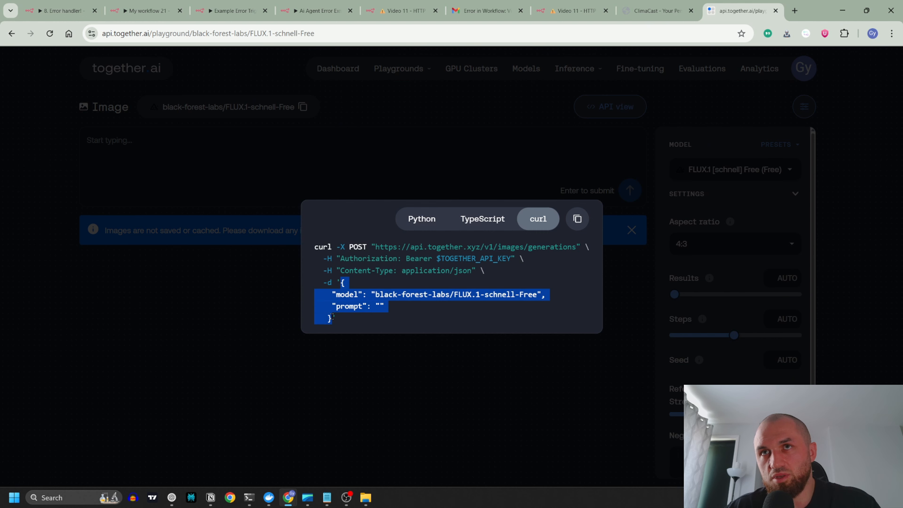
click(356, 300)
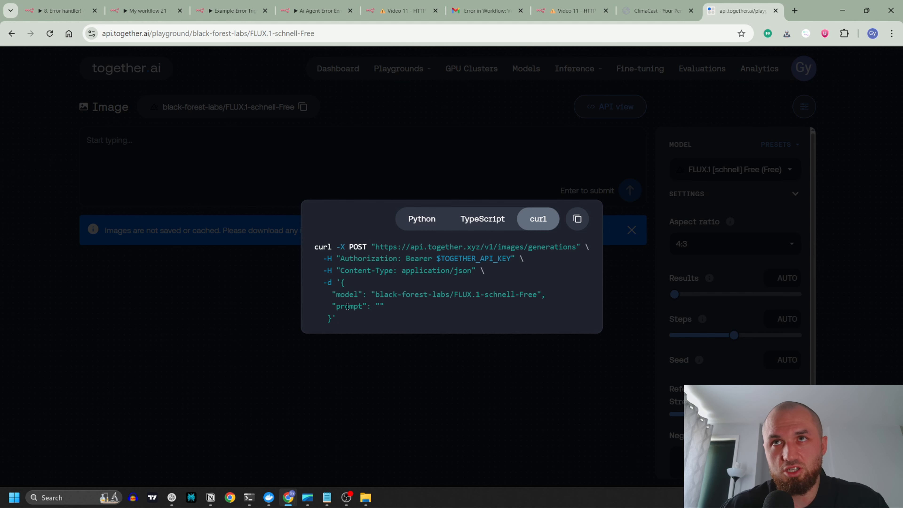
drag(341, 283, 332, 319)
click(342, 283)
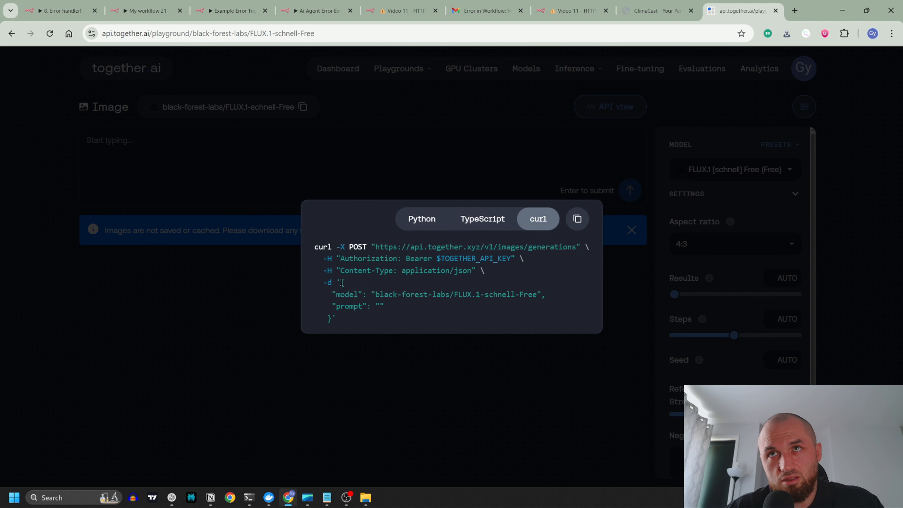
drag(342, 283, 331, 318)
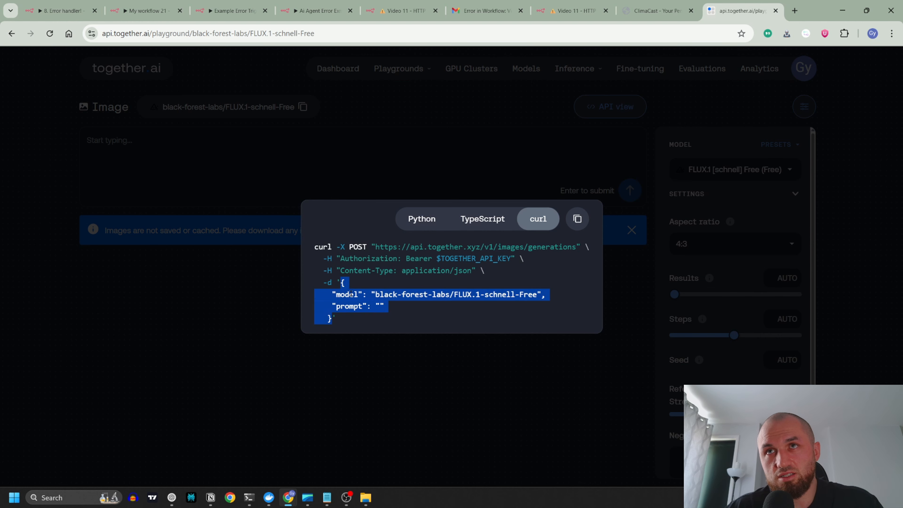
click(335, 290)
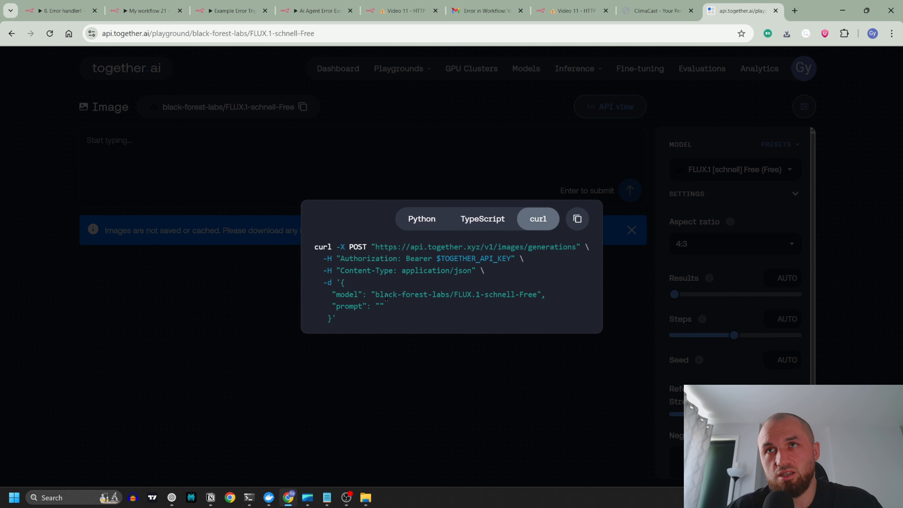
drag(342, 282, 361, 296)
click(340, 294)
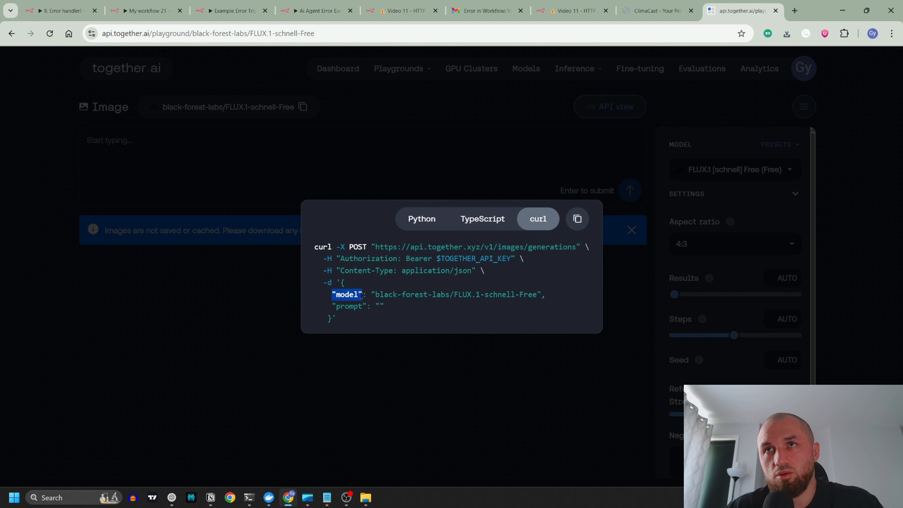
click(339, 293)
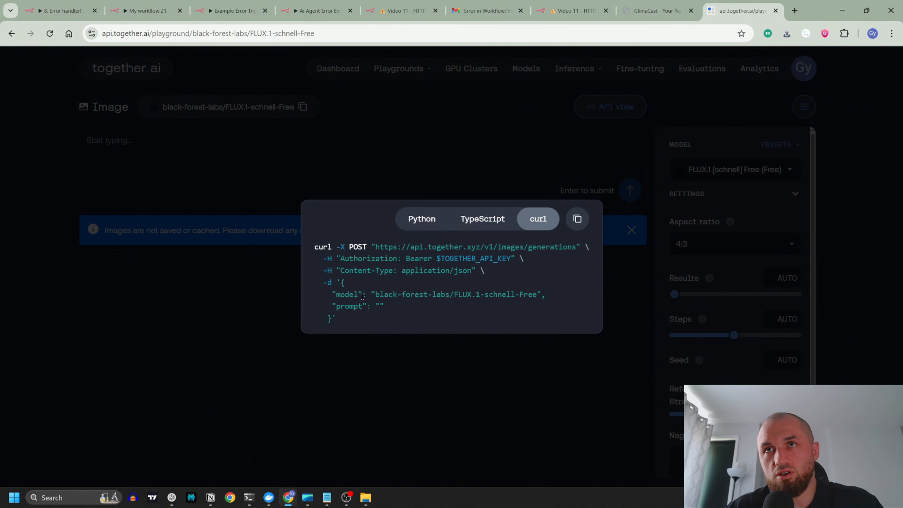
drag(375, 292, 523, 294)
click(335, 306)
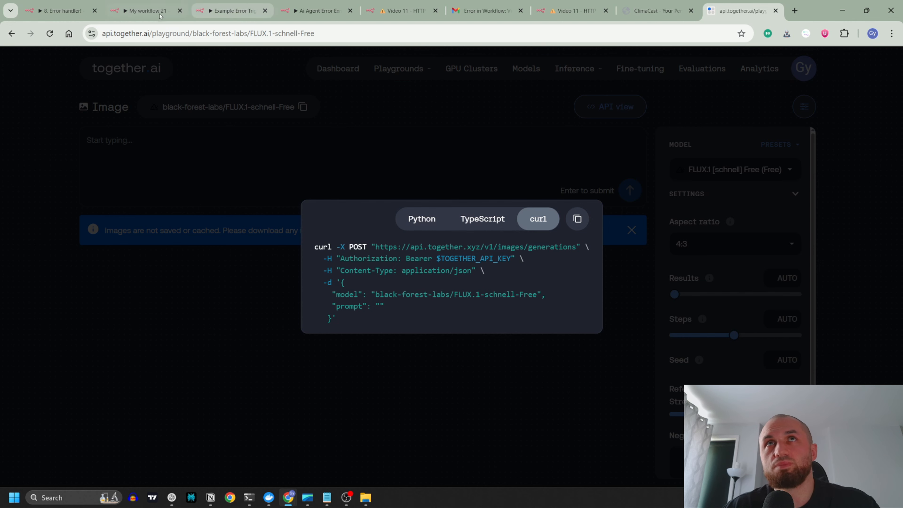
Step: Switch the HTTP Request's Specify Body to Using Fields Below and enter the body parameter model with the copied value black-forest-labs/FLUX.1-schnell-Free
click(145, 11)
scroll(455, 283, down, 6)
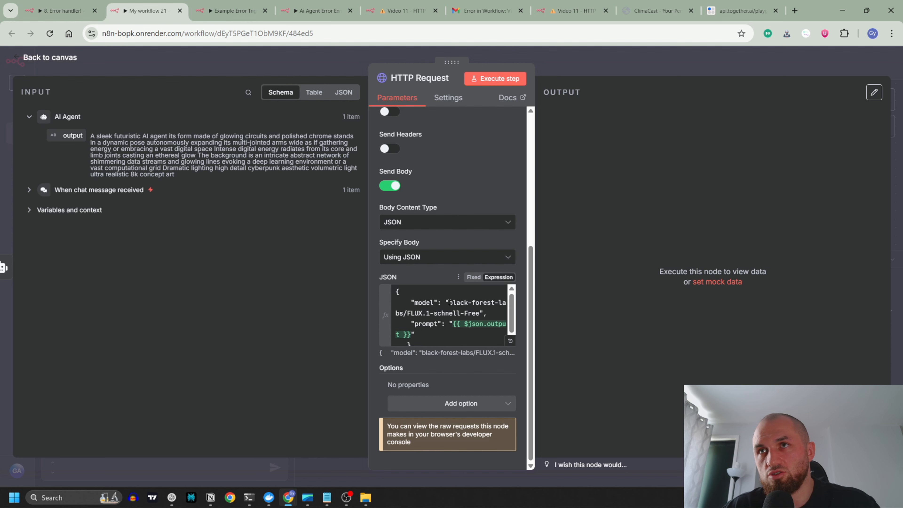
drag(449, 302, 480, 312)
key(ctrl+c)
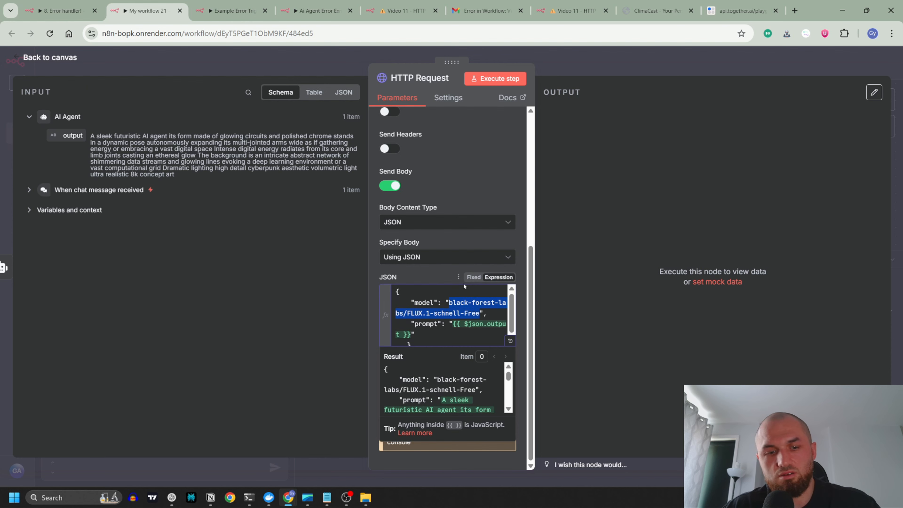
click(447, 257)
click(416, 284)
click(422, 309)
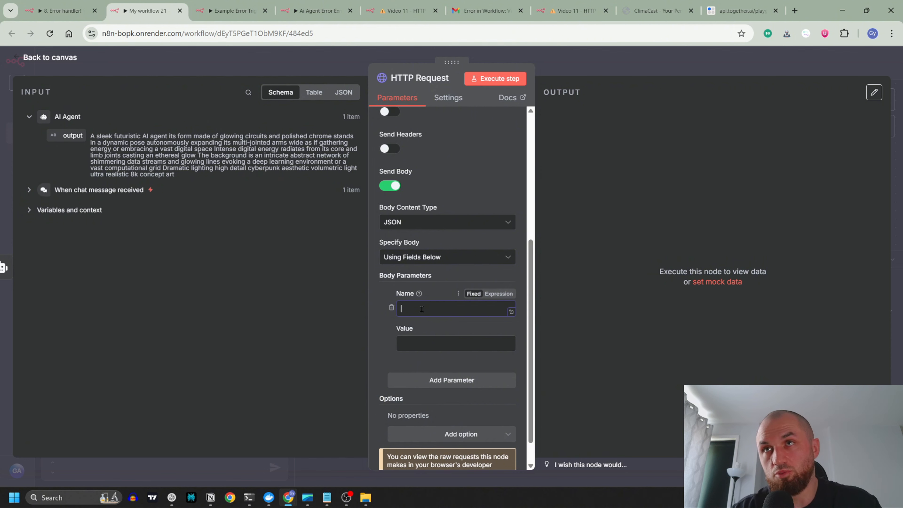
text(model)
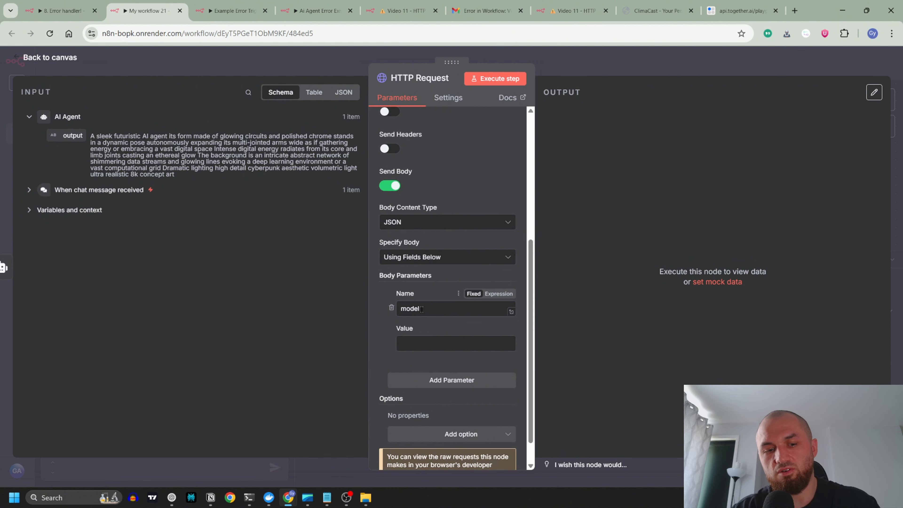
click(428, 343)
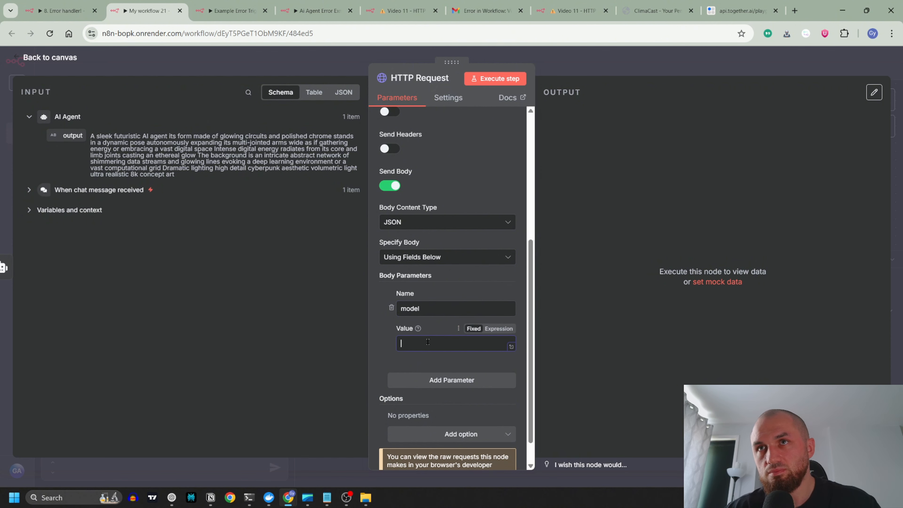
key(ctrl+v)
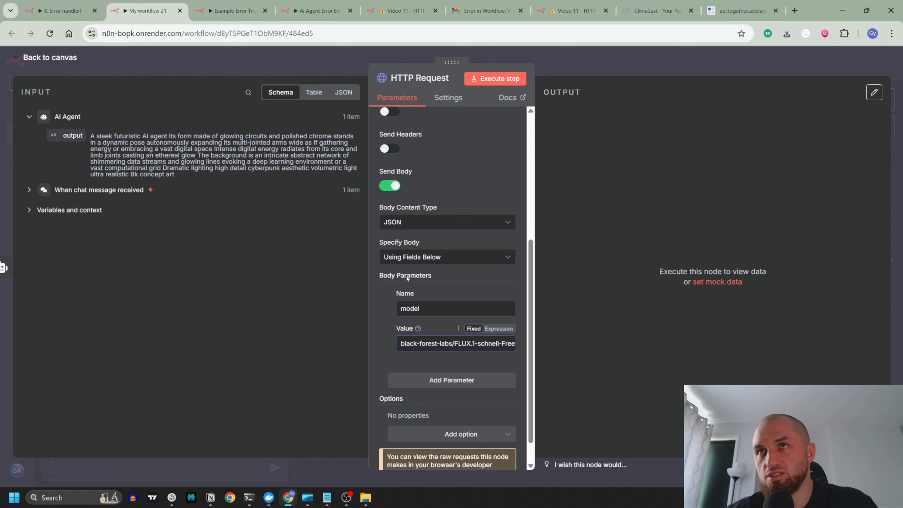
Step: Check the body keys in the together.ai curl example and add a second HTTP Request body parameter named prompt
click(741, 11)
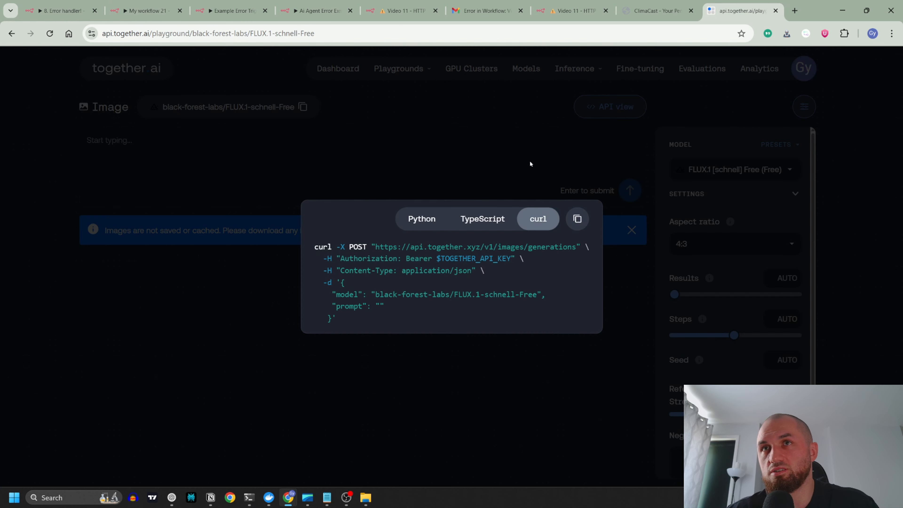
click(144, 11)
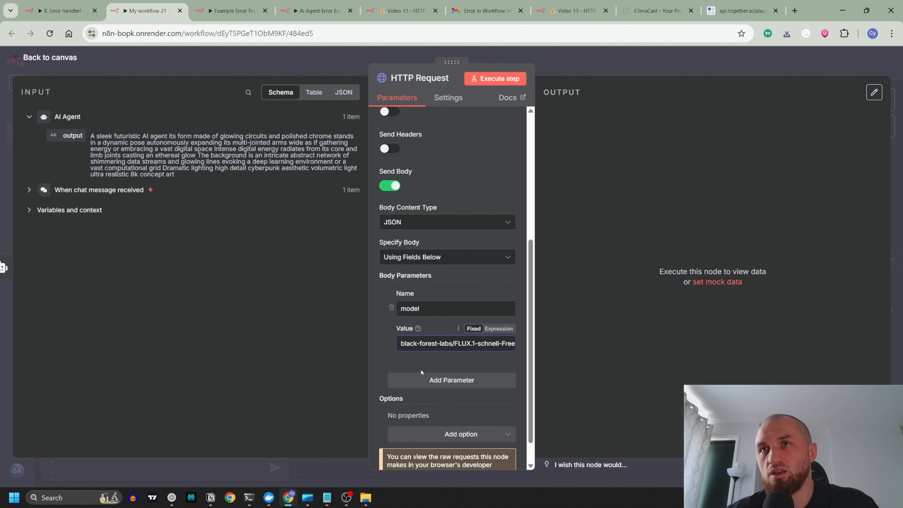
click(437, 378)
click(424, 400)
text(prompt)
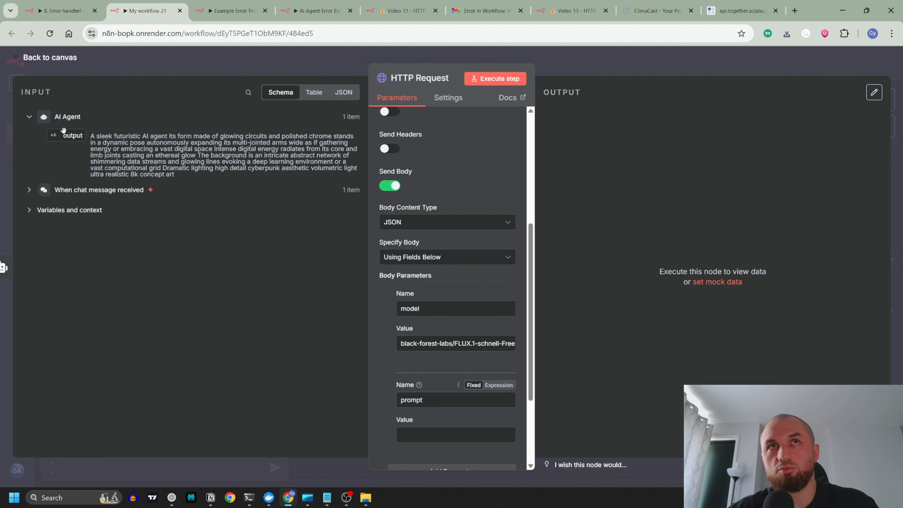
Step: Map the AI Agent's output field into the HTTP Request's prompt parameter value as {{ $json.output }}
click(176, 64)
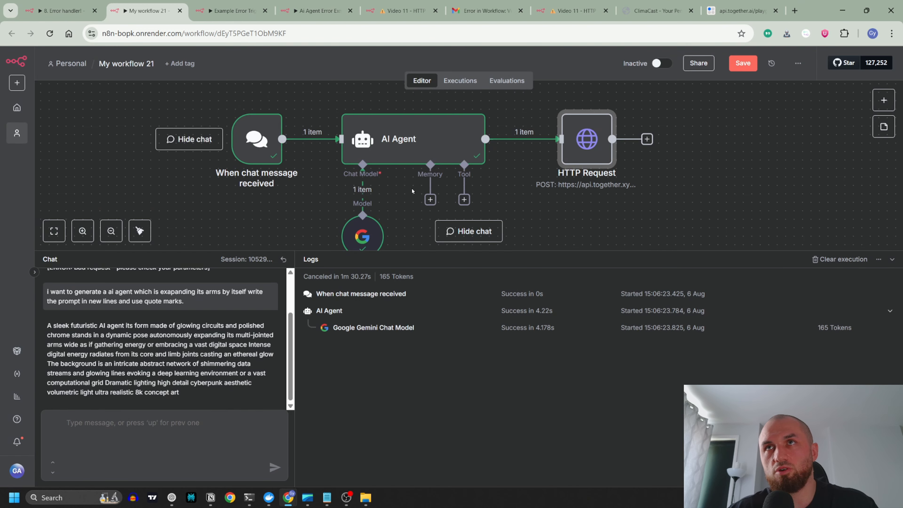
double_click(426, 144)
click(583, 61)
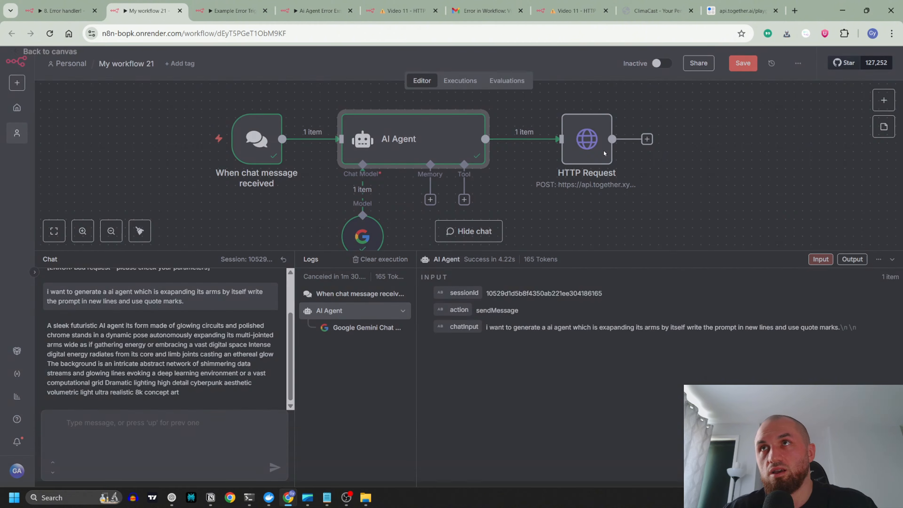
double_click(604, 153)
drag(68, 135, 439, 352)
scroll(439, 351, down, 5)
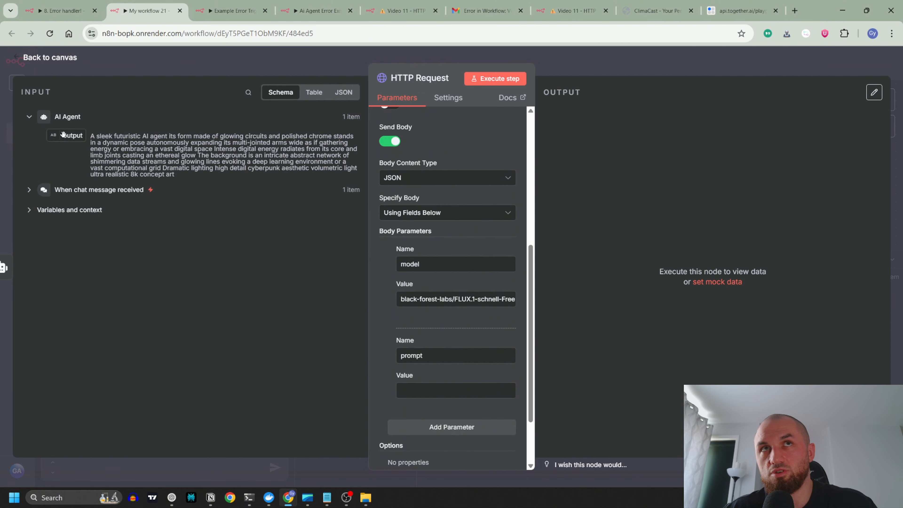
drag(63, 134, 426, 390)
click(316, 69)
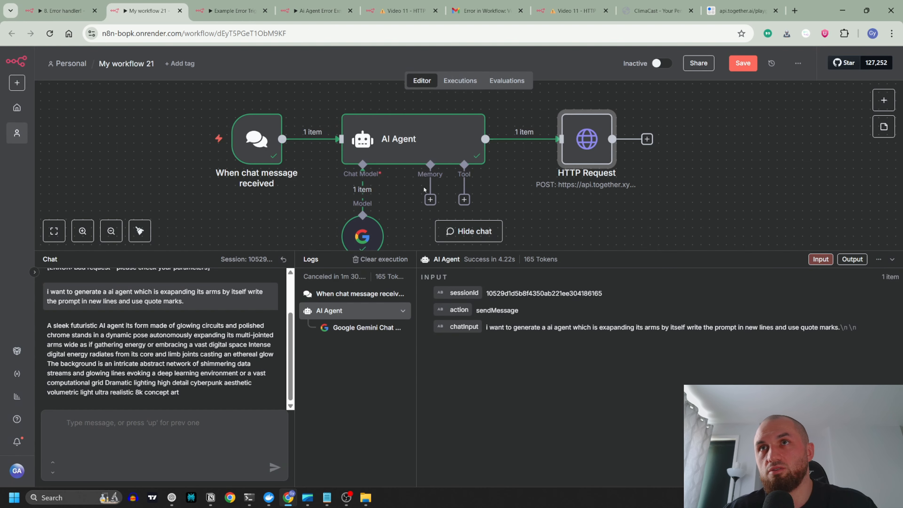
Step: Delete the AI Agent system message instructions about quotation marks and new lines, keeping only the image generation prompt sentence
double_click(409, 142)
scroll(512, 402, down, 3)
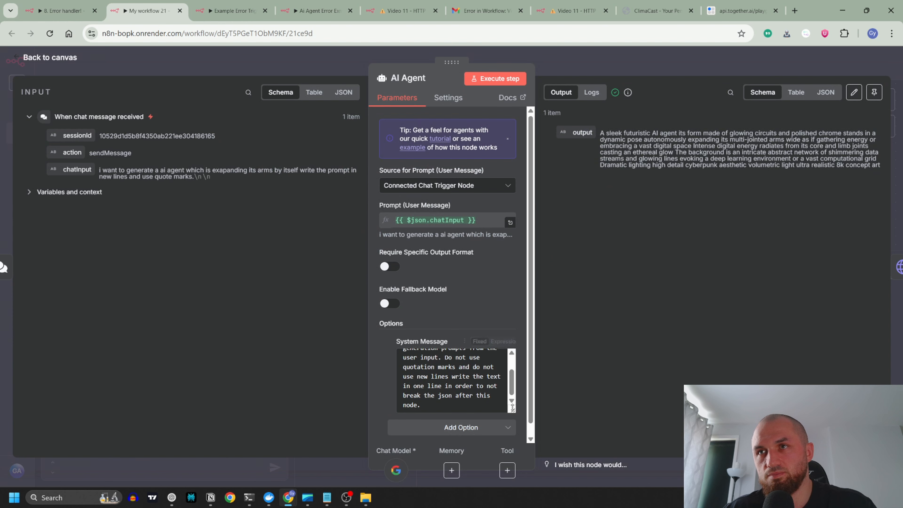
drag(441, 409, 442, 357)
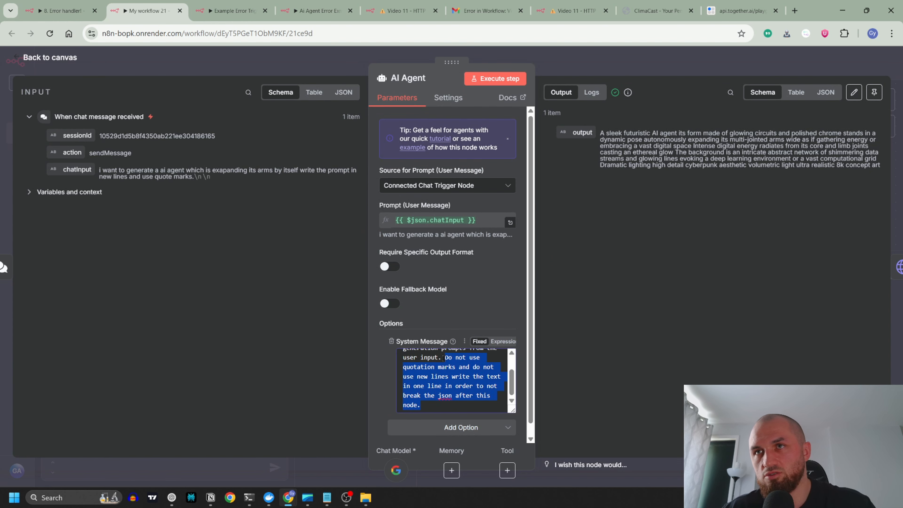
key(BackSpace)
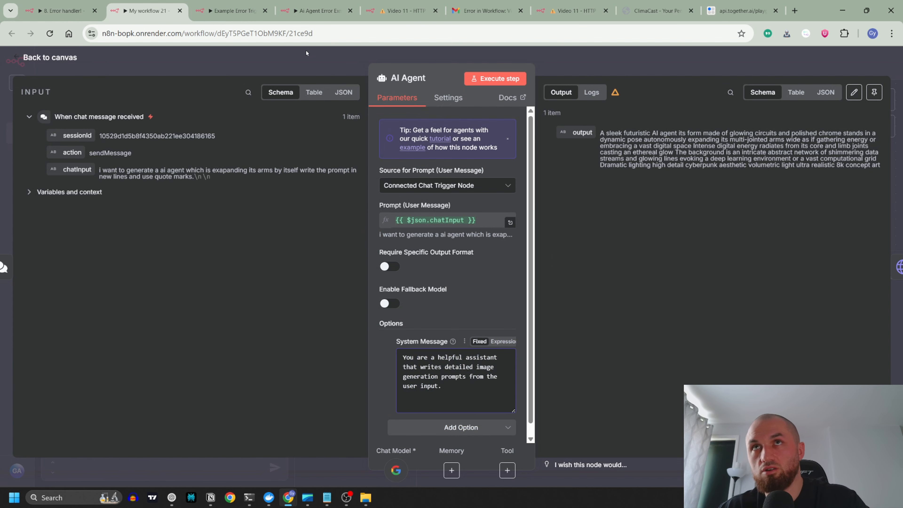
click(311, 57)
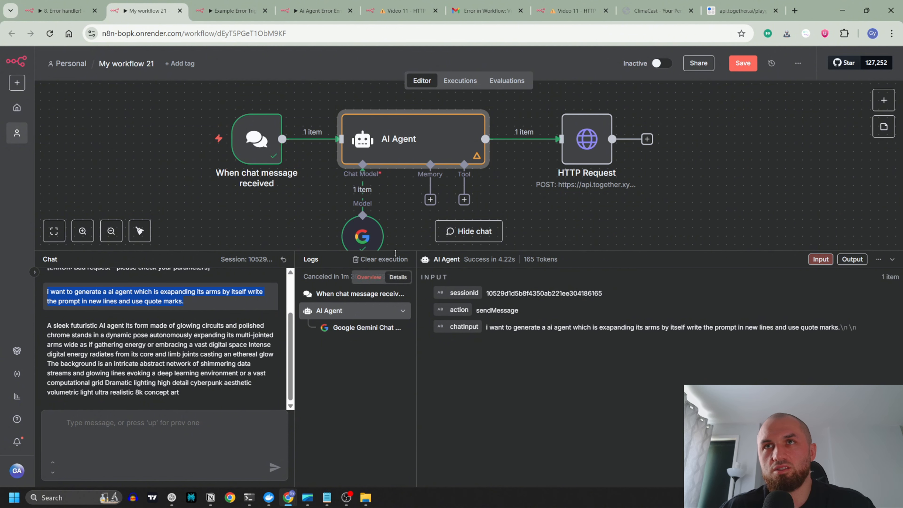
Step: Recall the previous chat message asking for new lines and quote marks and resend it to run the workflow
click(191, 425)
key(Up)
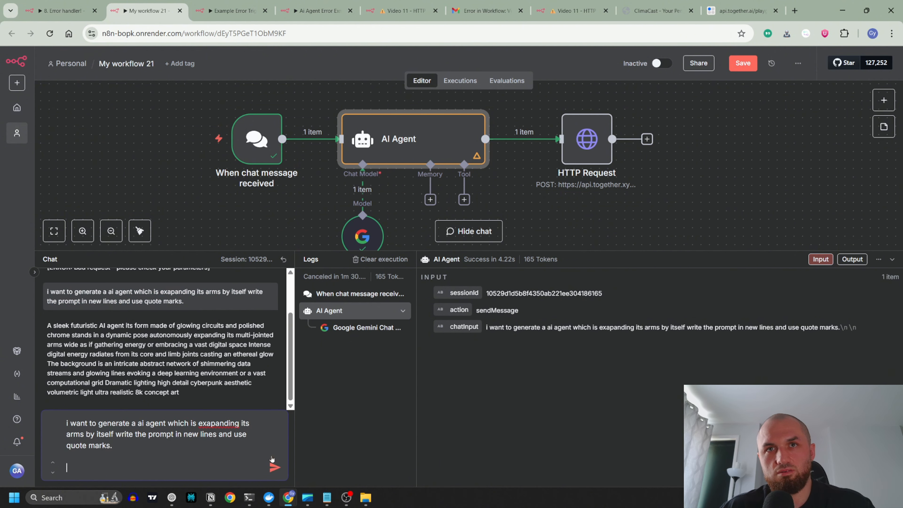
click(275, 469)
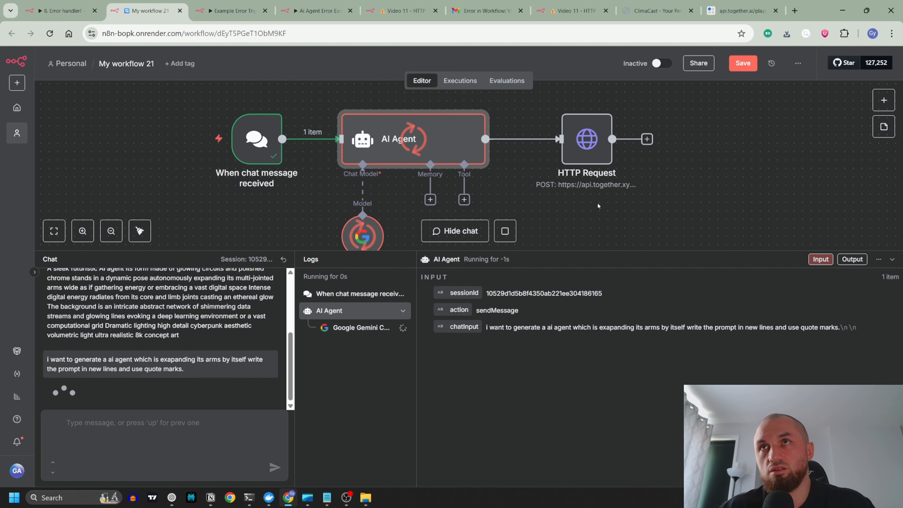
Step: Check the AI Agent's new output in table view for quotation marks and line breaks
double_click(465, 153)
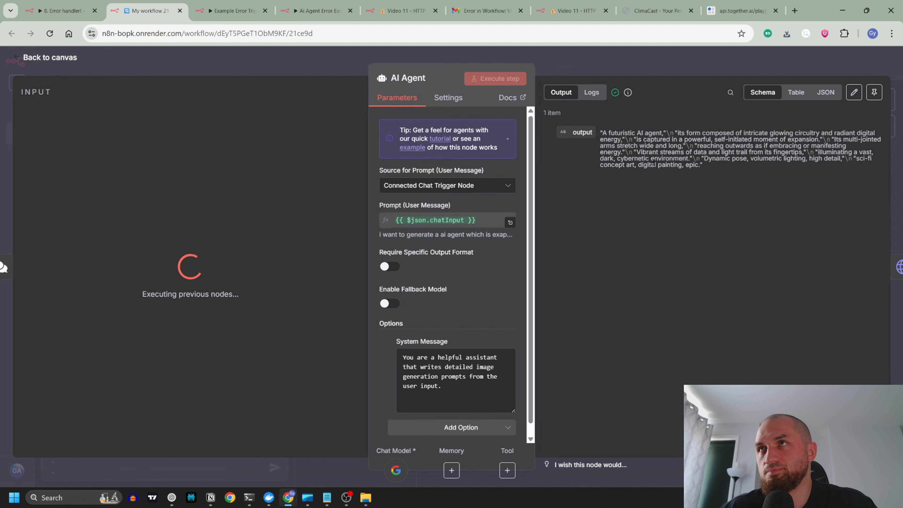
click(798, 95)
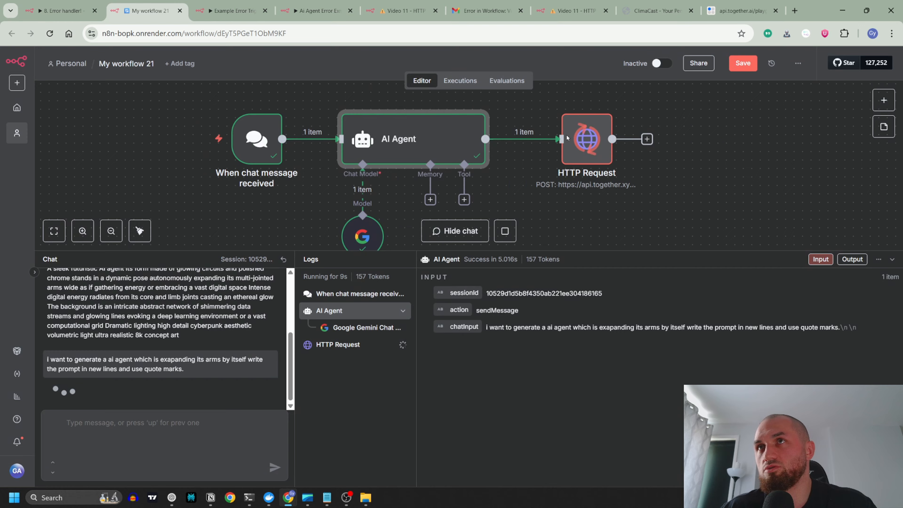
click(636, 61)
Step: Show the HTTP Request's output as a schema and view the generated image from its url in a new tab
double_click(592, 149)
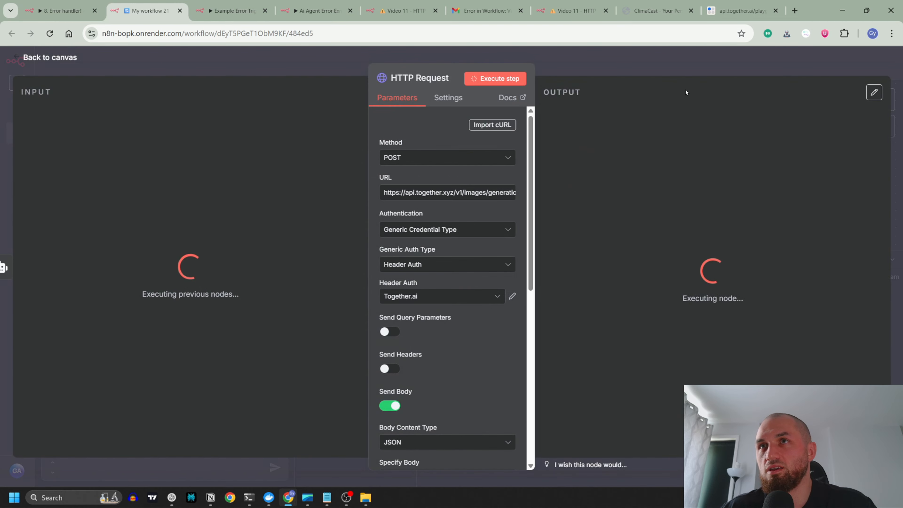
click(648, 70)
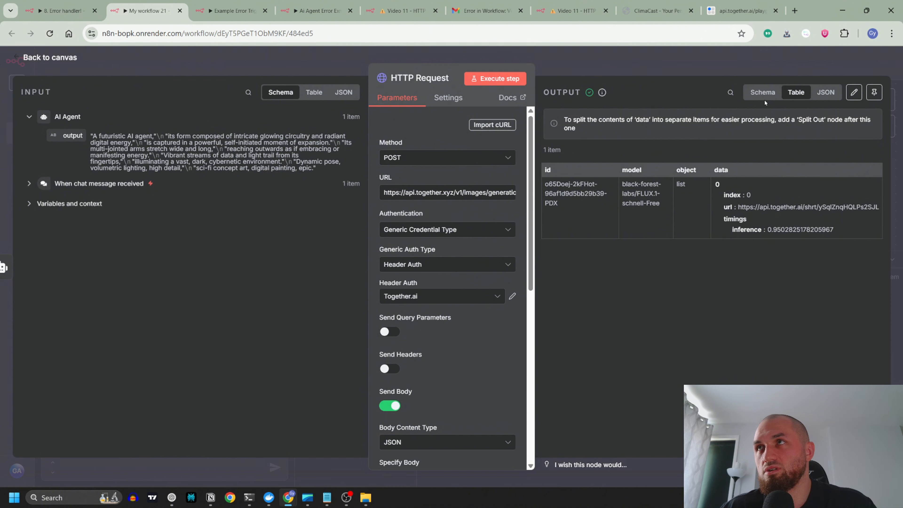
click(763, 92)
drag(755, 271, 612, 272)
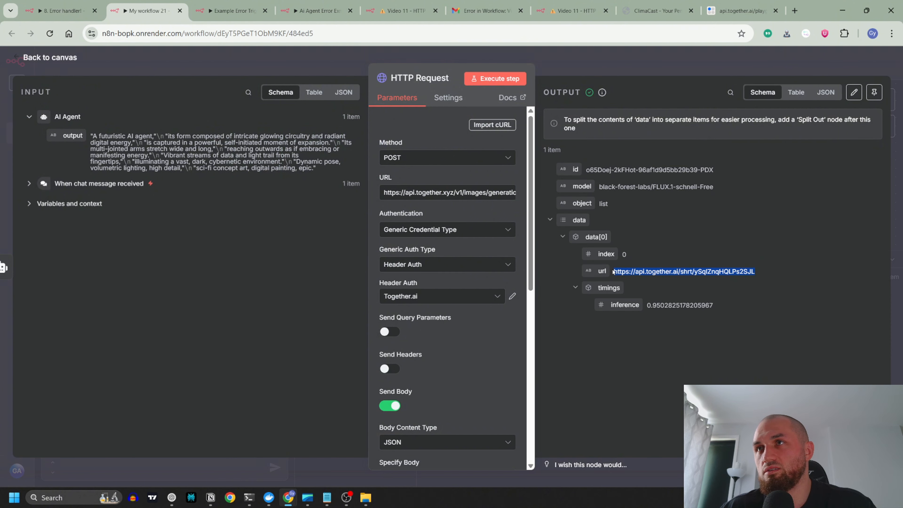
right_click(618, 272)
click(693, 314)
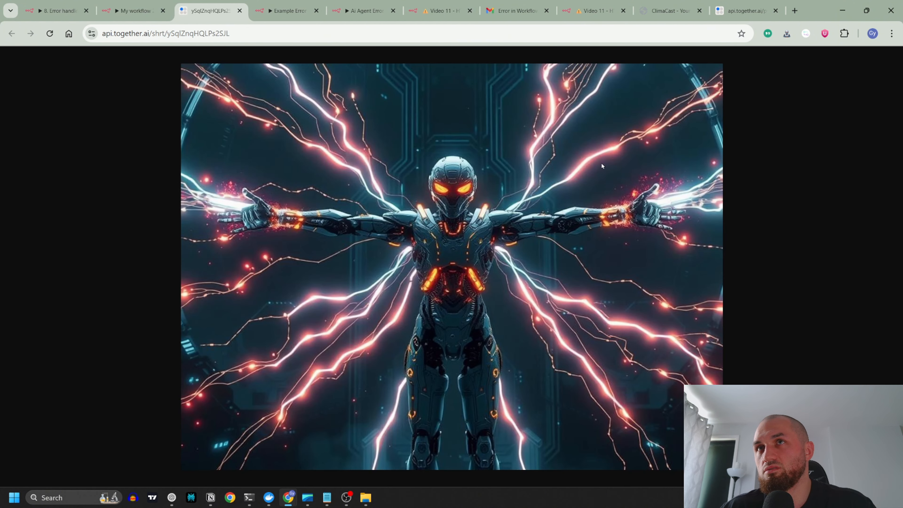
click(240, 10)
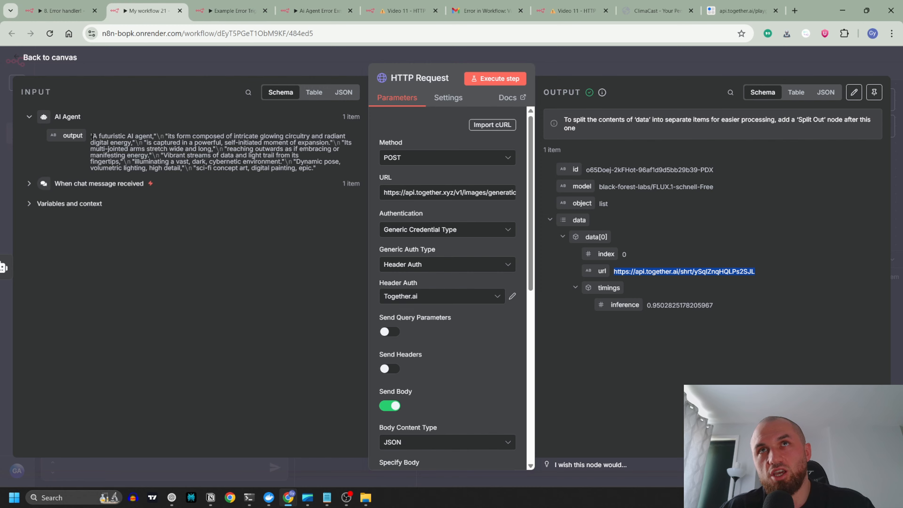
Step: Review the AI Agent's chat input, shortened system message and generated output
click(234, 67)
double_click(440, 138)
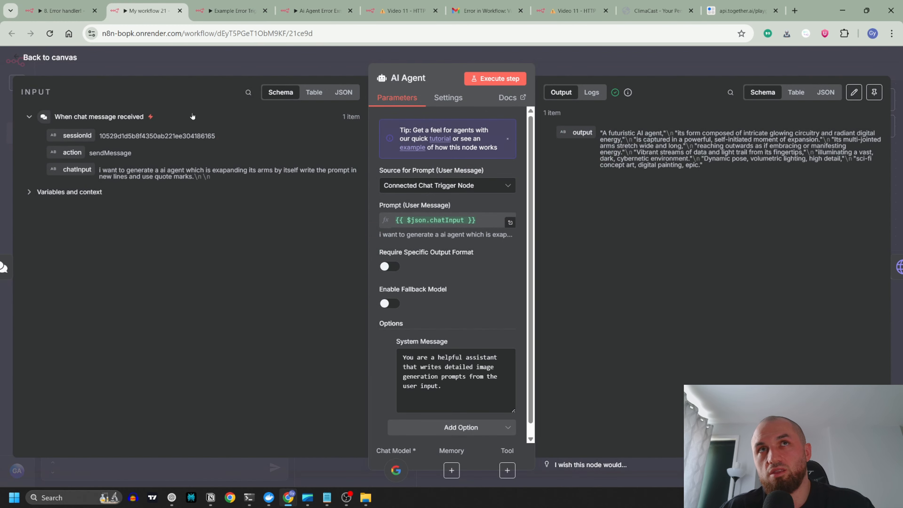
click(604, 64)
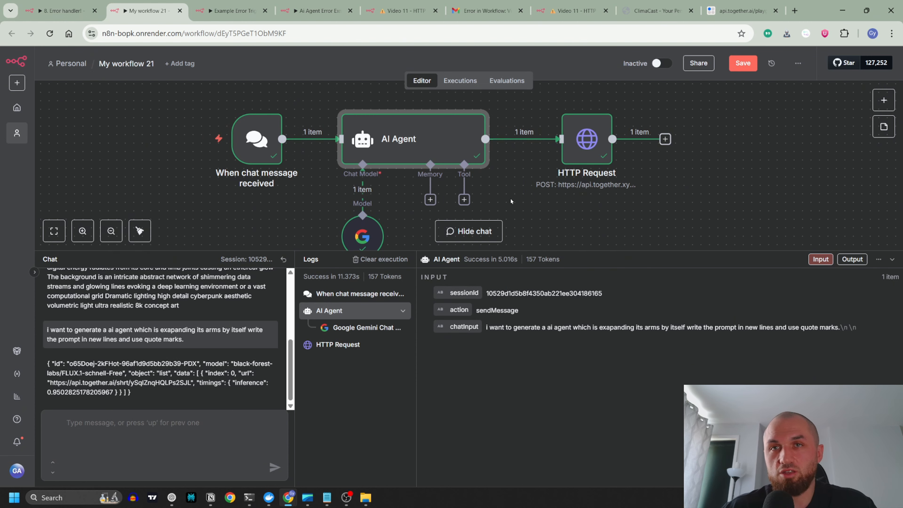
double_click(438, 143)
click(448, 387)
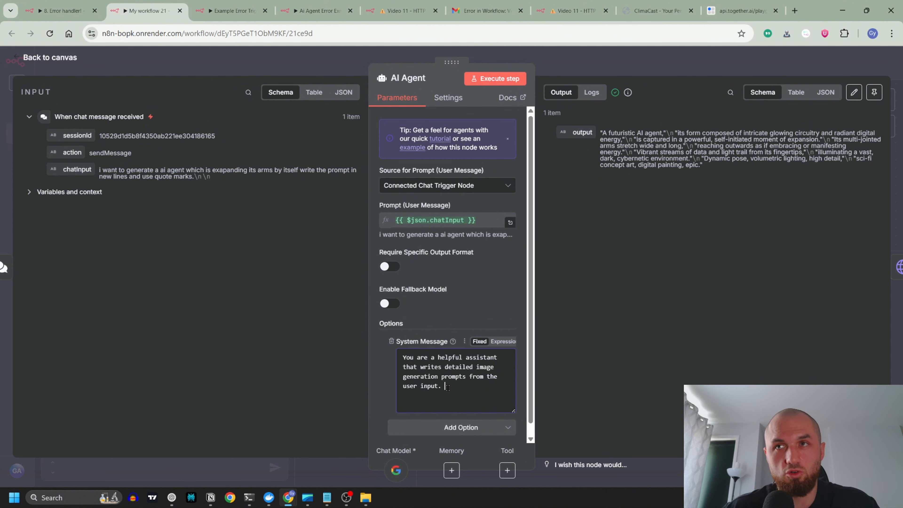
click(334, 68)
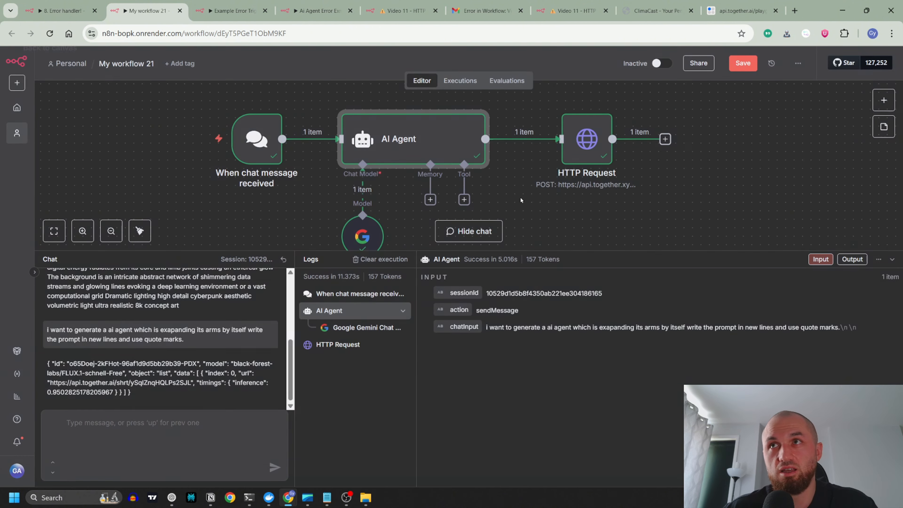
Step: Review the HTTP Request's separate body fields, comparing the model and prompt parameters with the incoming AI Agent output
click(587, 149)
double_click(586, 149)
scroll(423, 296, down, 10)
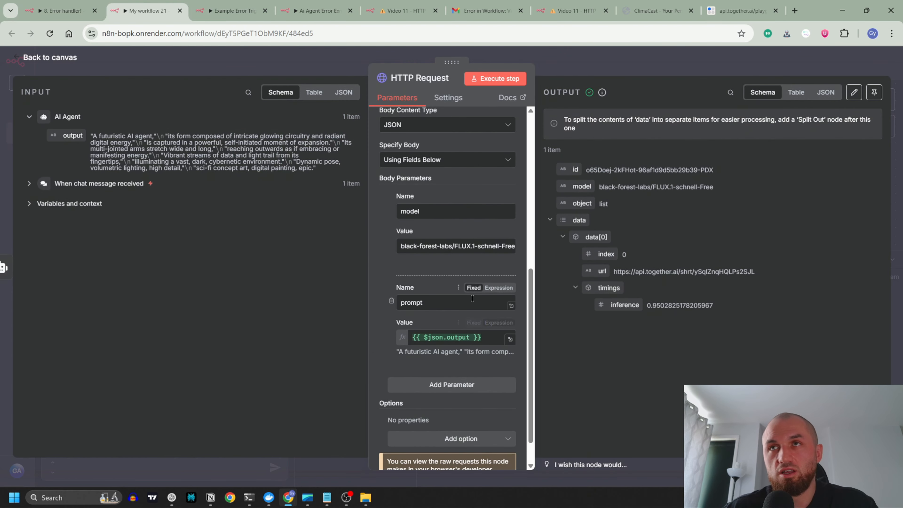
scroll(448, 335, up, 3)
scroll(433, 329, down, 4)
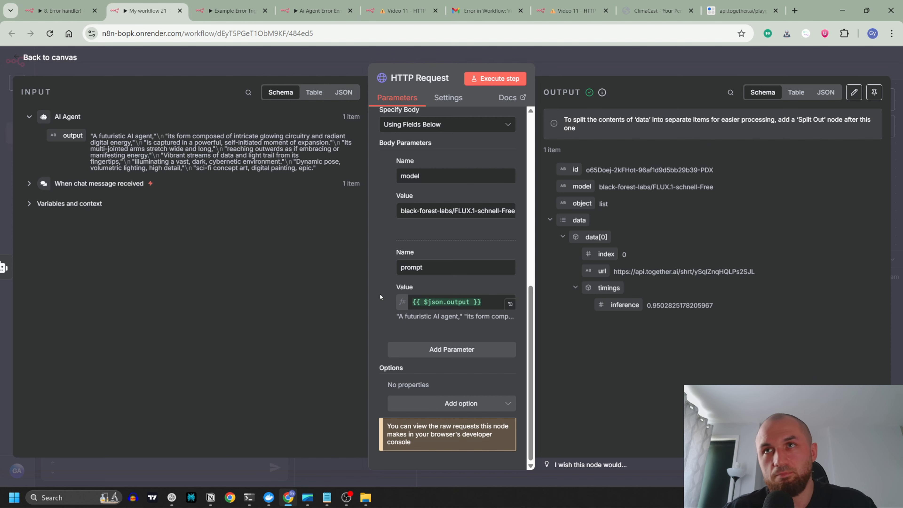
scroll(406, 175, up, 2)
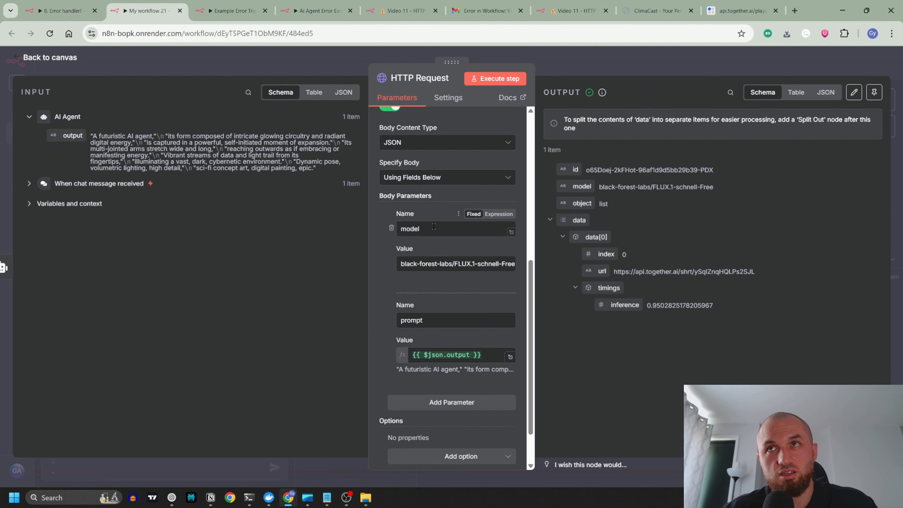
double_click(410, 229)
scroll(448, 313, down, 2)
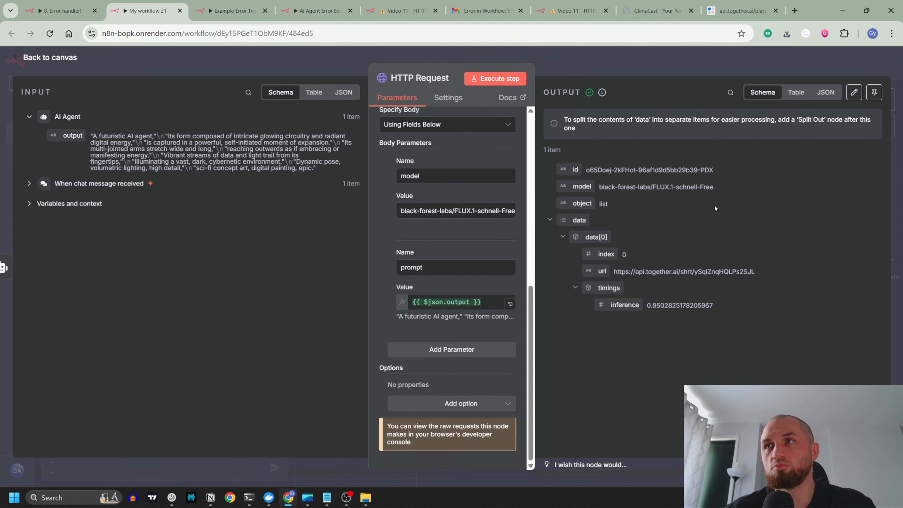
key(Escape)
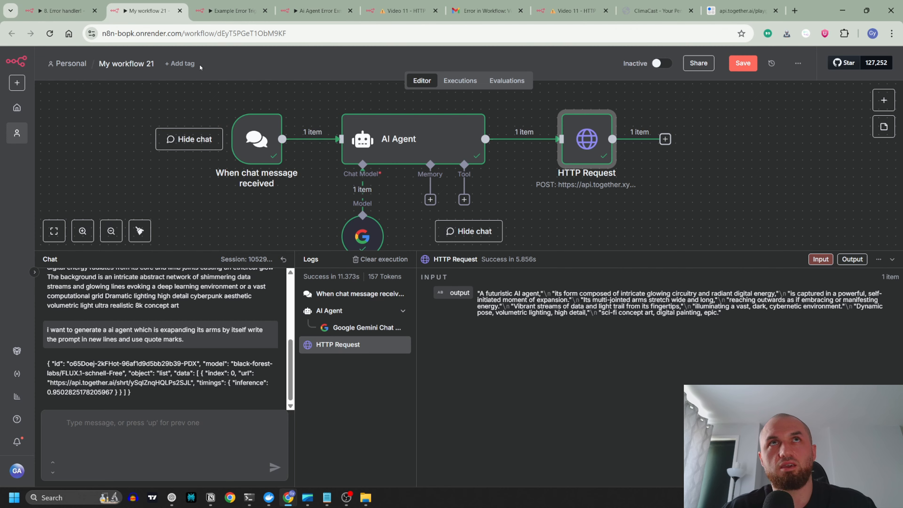
Step: Return to the 8. Error handler! workflow and read the Mistake 4 note on retries and timeouts
click(69, 11)
drag(592, 168, 356, 173)
click(893, 259)
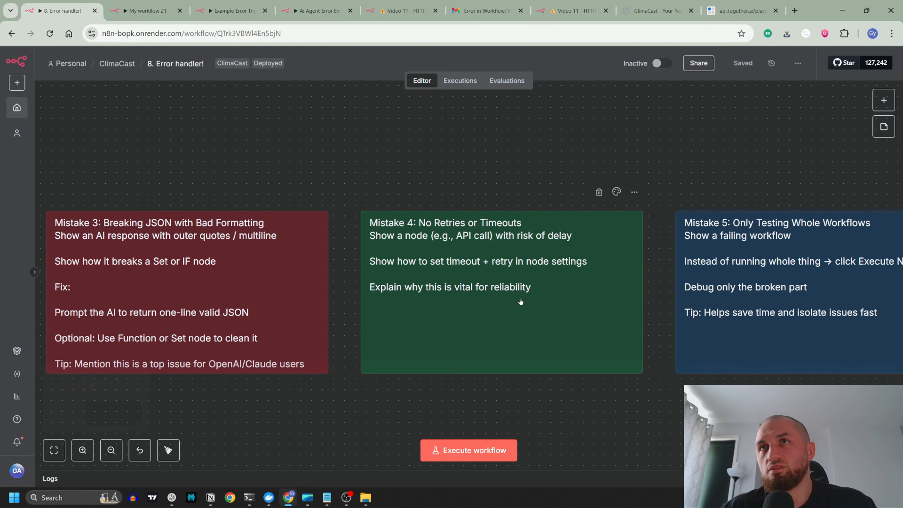
scroll(405, 173, right, 3)
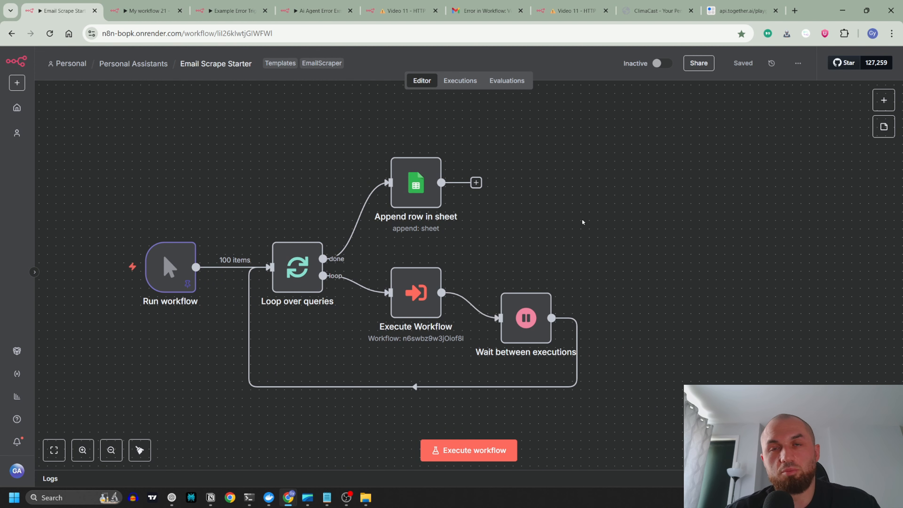
Step: Inspect the Wait between executions node's interval settings in Email Scrape Starter, and compare with the workflow that scrapes business emails
mouse_move(530, 332)
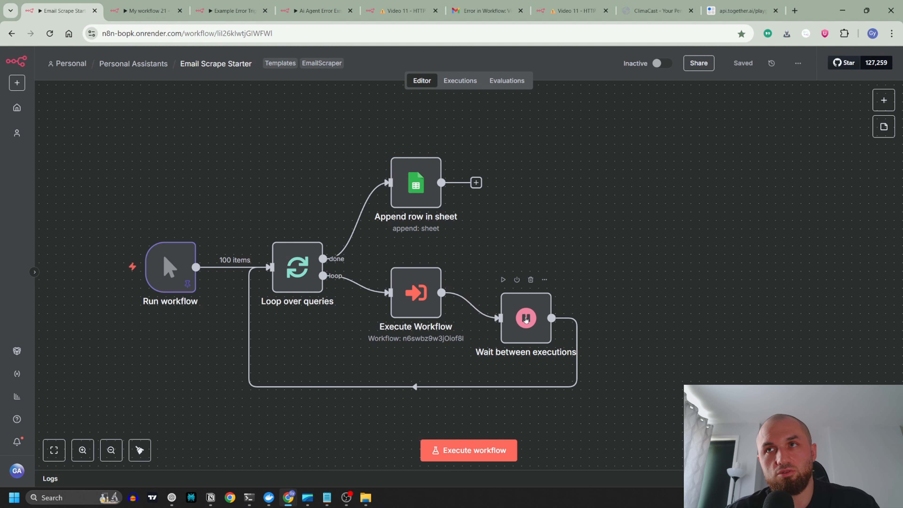
double_click(526, 320)
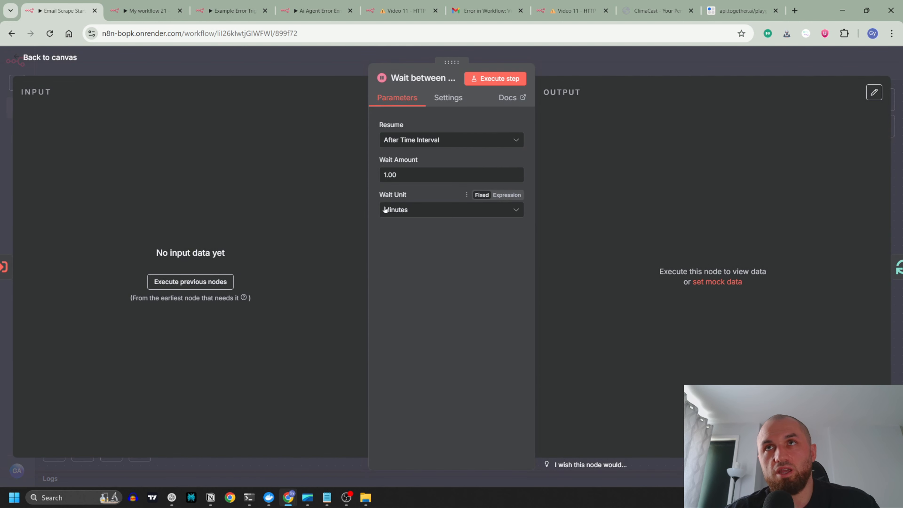
click(330, 66)
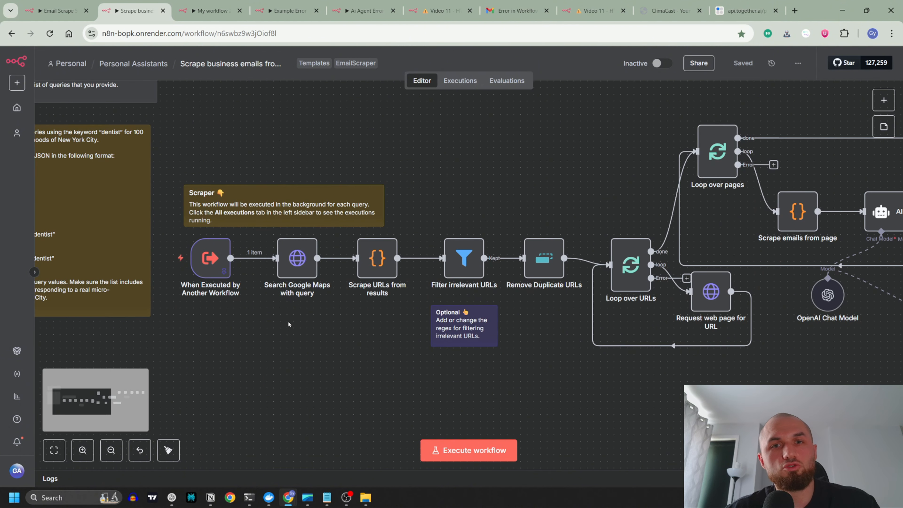
click(61, 14)
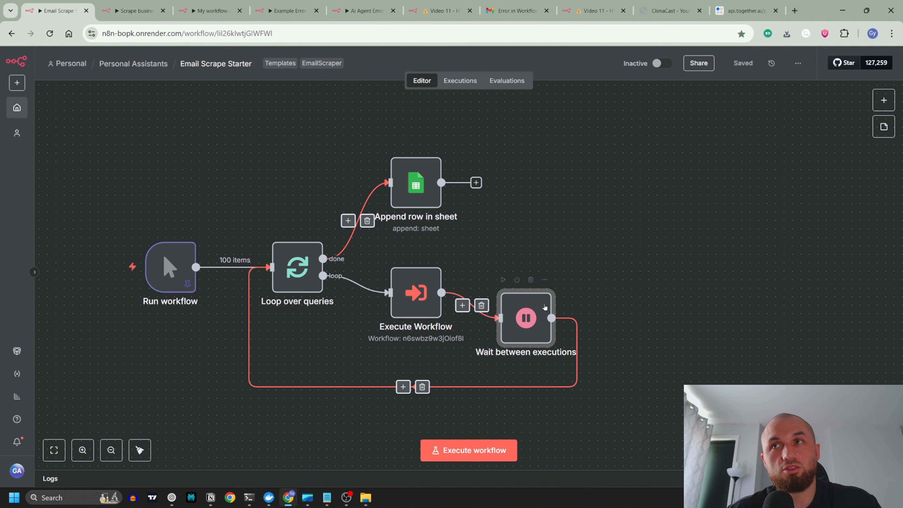
Step: Inspect the Search Google Maps with query node in the business email scraping workflow, and return to Email Scrape Starter
click(135, 11)
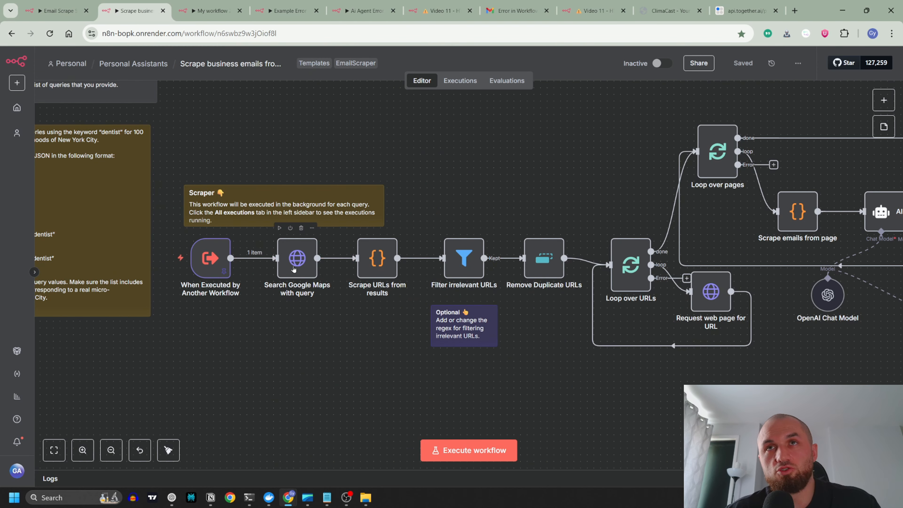
double_click(293, 270)
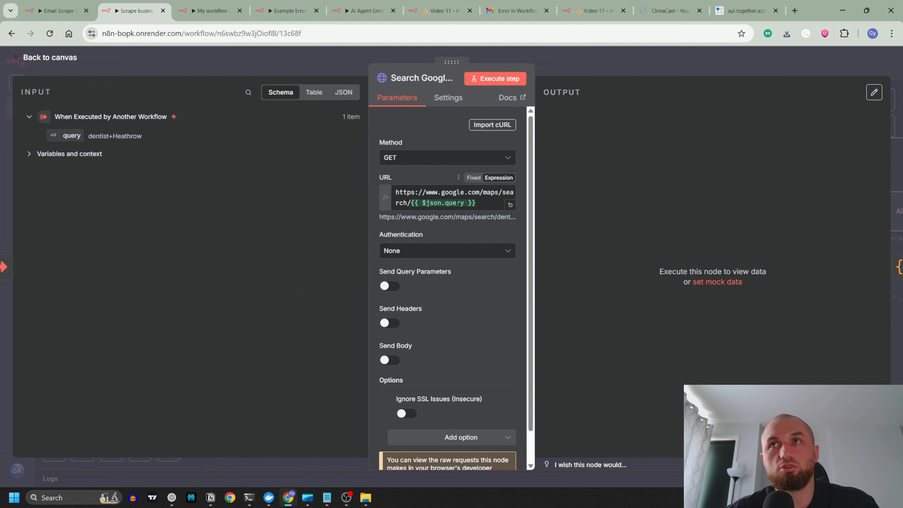
click(314, 60)
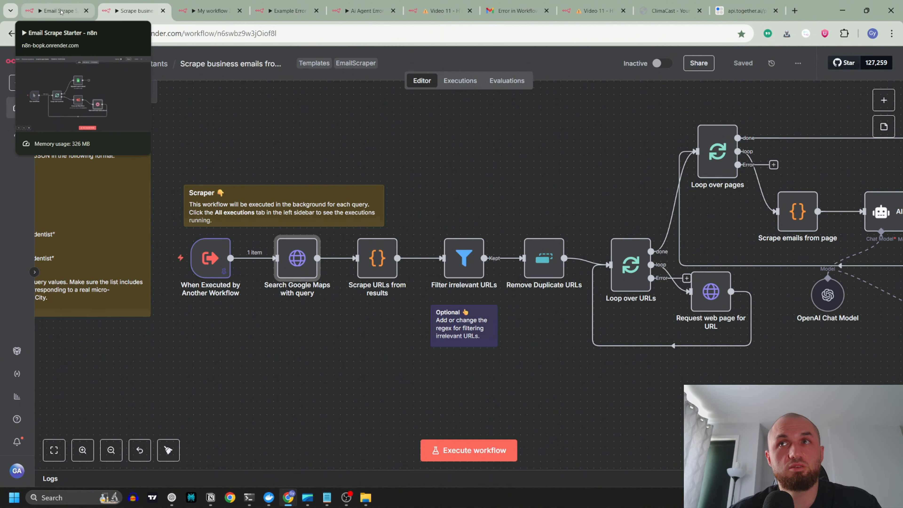
click(61, 12)
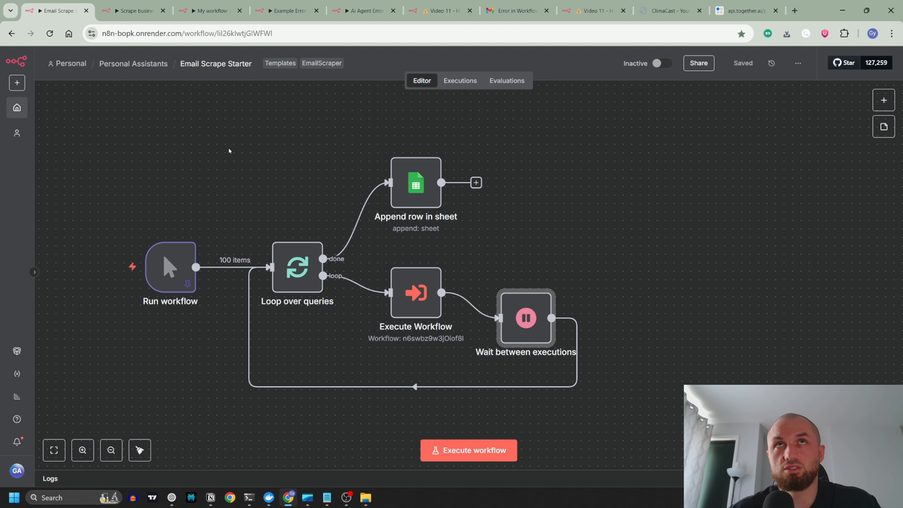
Step: Look through the other open workflows and go back to the Mistake 4 note in 8. Error handler!
click(138, 12)
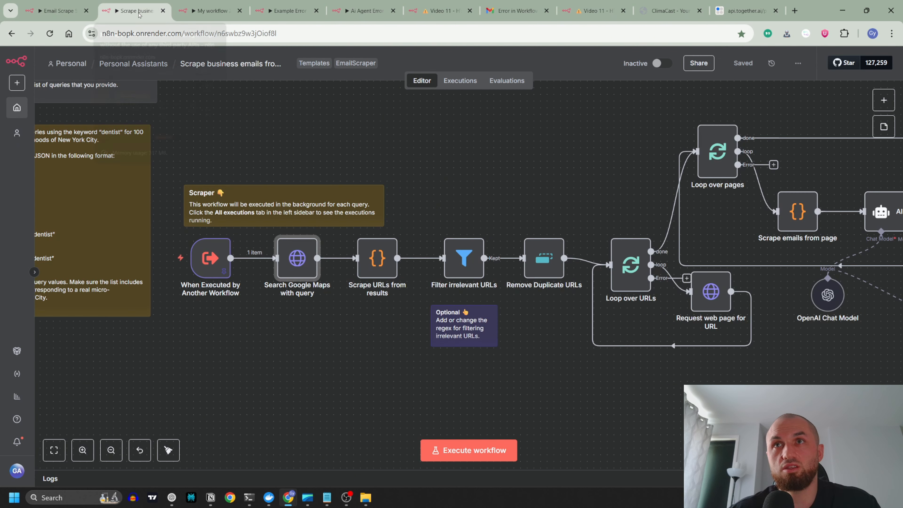
click(210, 11)
click(284, 11)
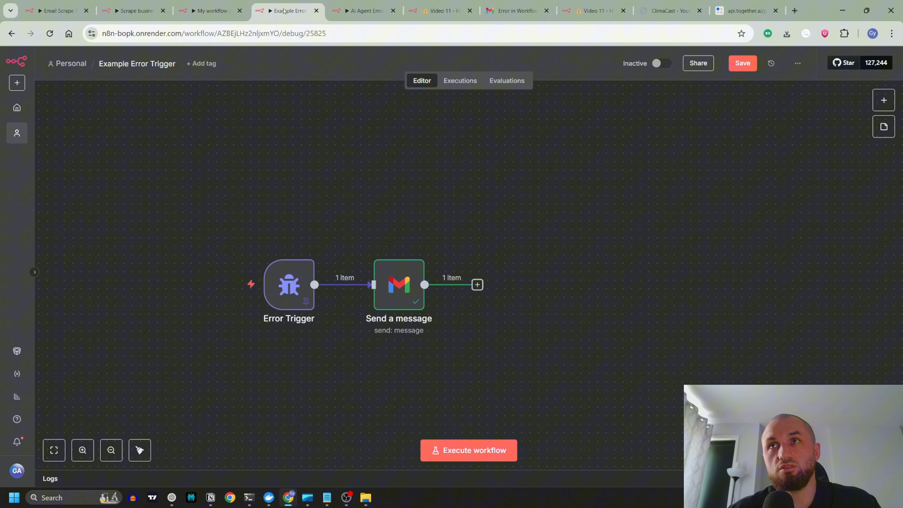
click(335, 16)
key(ctrl+1)
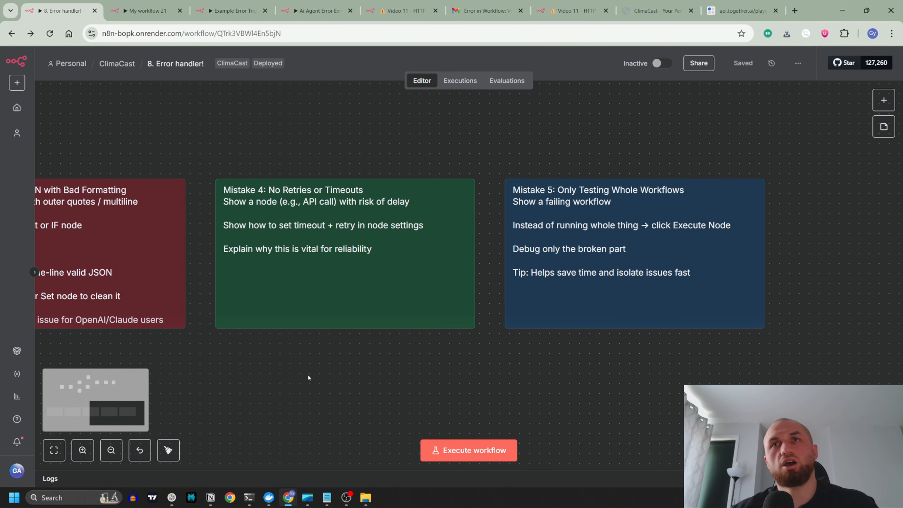
scroll(309, 370, up, 1)
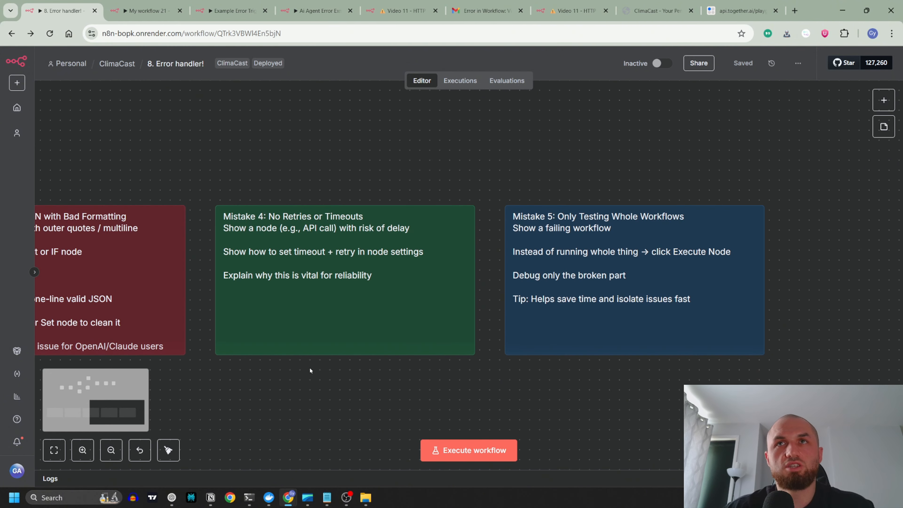
scroll(422, 264, up, 1)
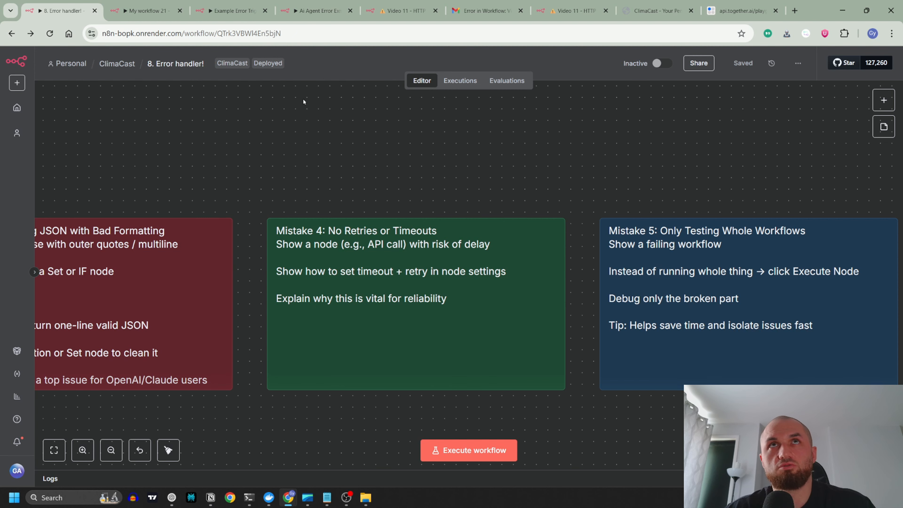
Step: Add the Timeout option with a value of 10000 to the HTTP Request node in My workflow 21
click(165, 19)
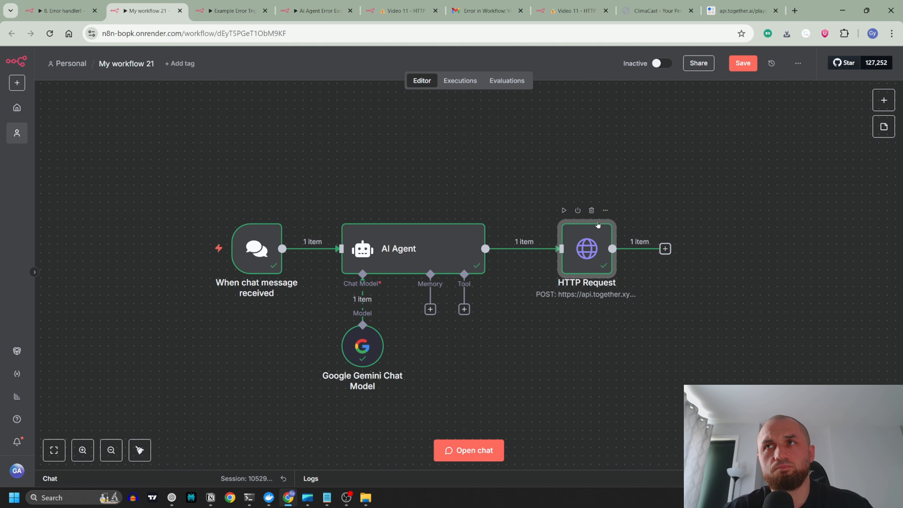
double_click(585, 256)
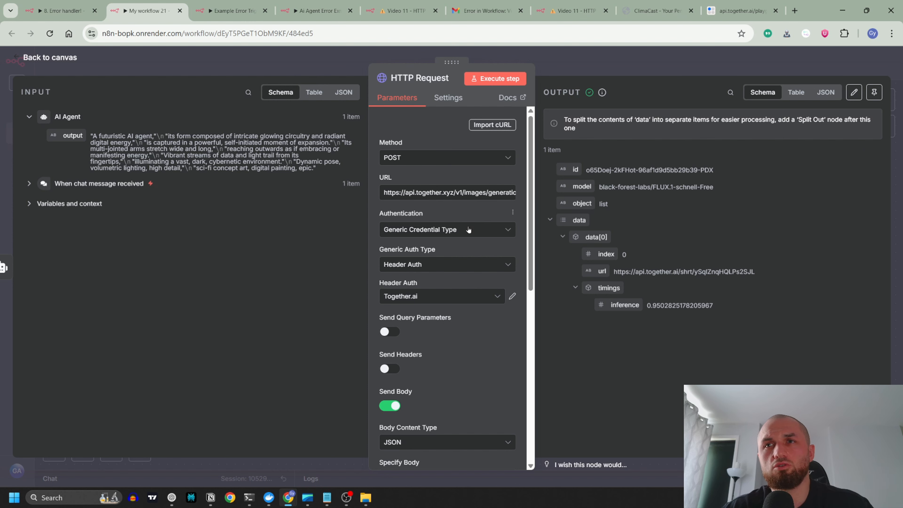
scroll(470, 227, down, 8)
click(462, 404)
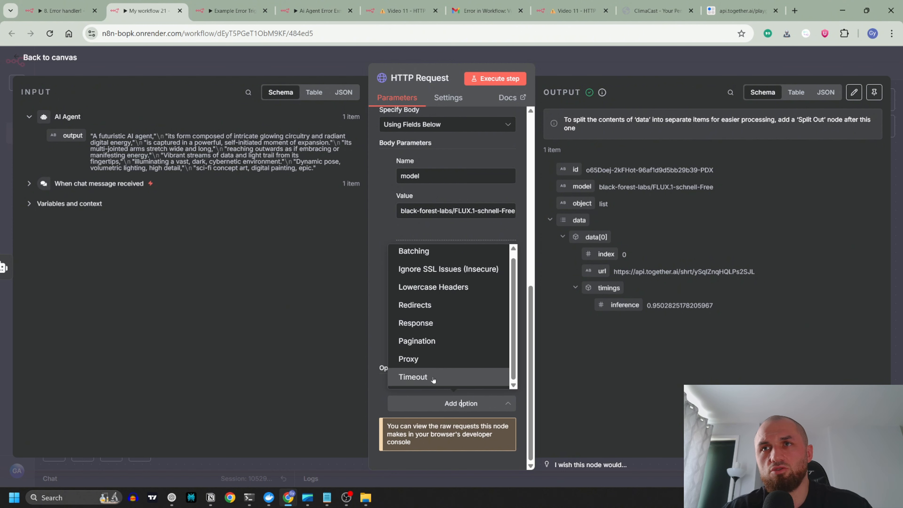
click(446, 382)
double_click(445, 405)
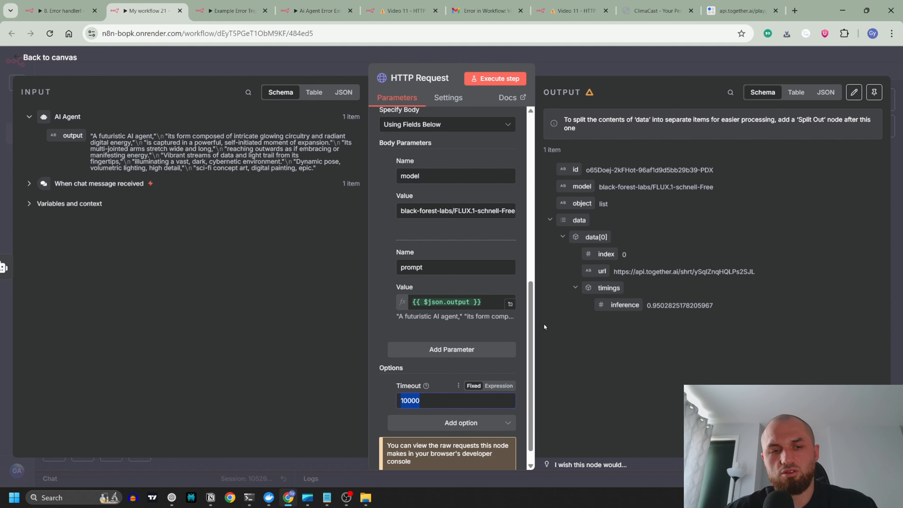
Step: Review the HTTP Request's other options and parameters, and move the node higher than the AI Agent on the canvas
click(438, 426)
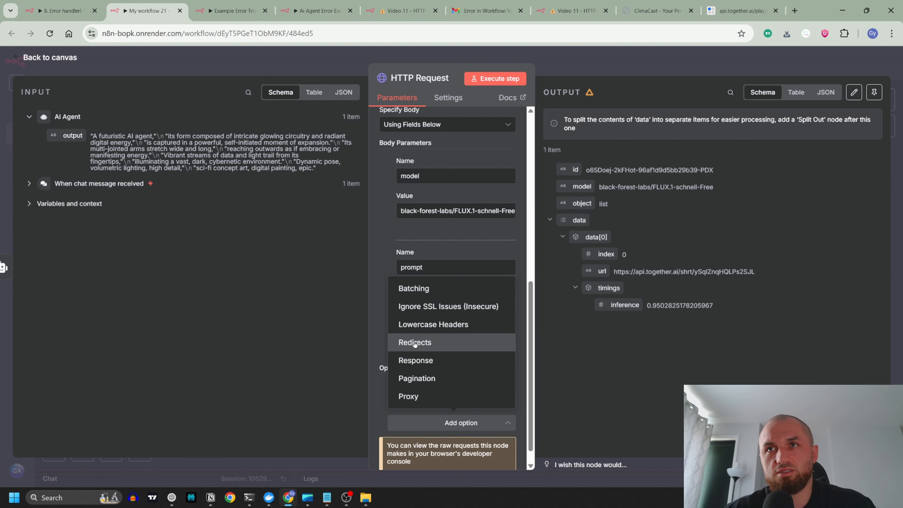
click(380, 229)
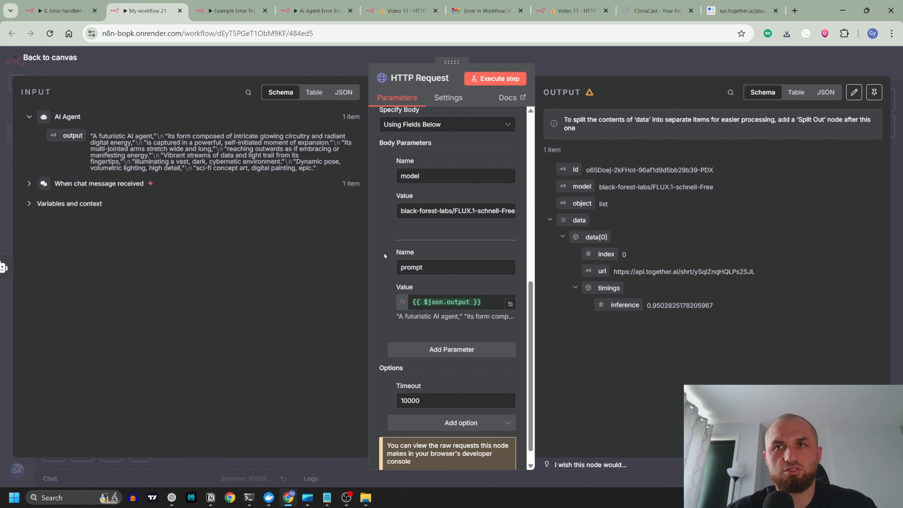
scroll(384, 251, up, 10)
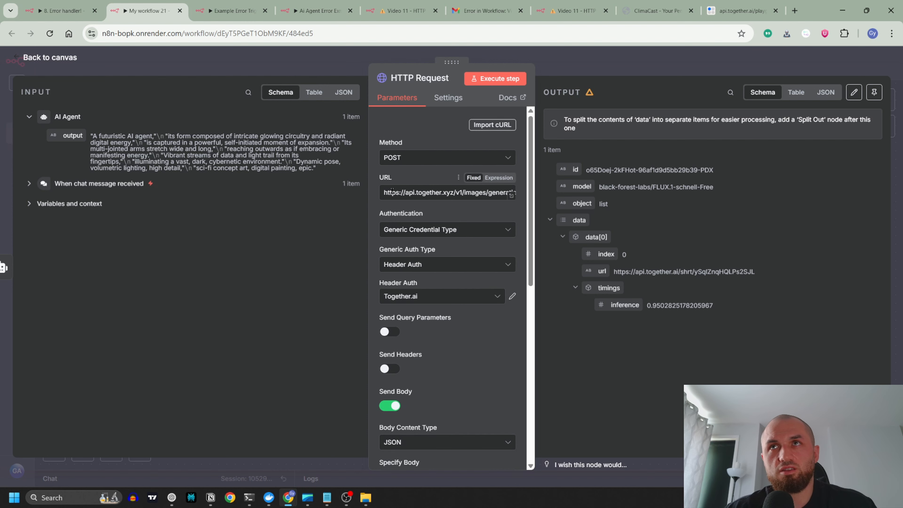
scroll(431, 202, down, 10)
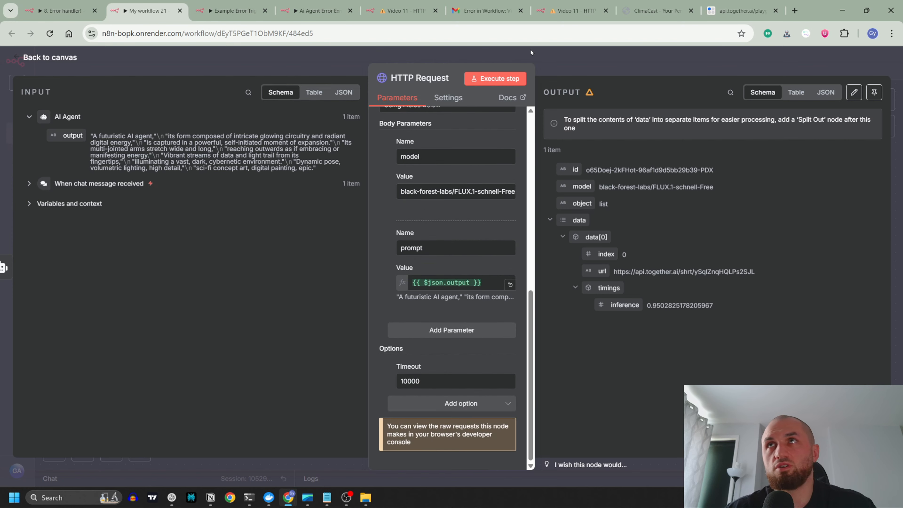
scroll(419, 192, up, 5)
click(341, 61)
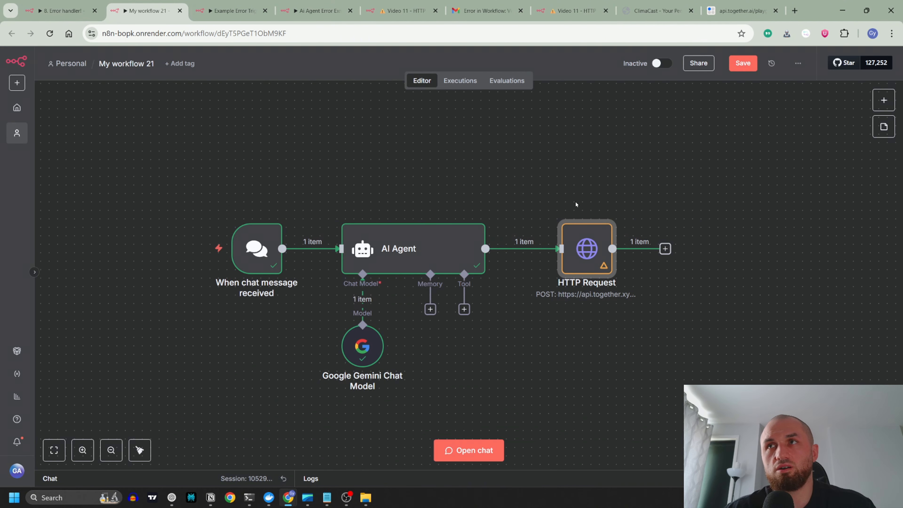
drag(583, 251, 575, 175)
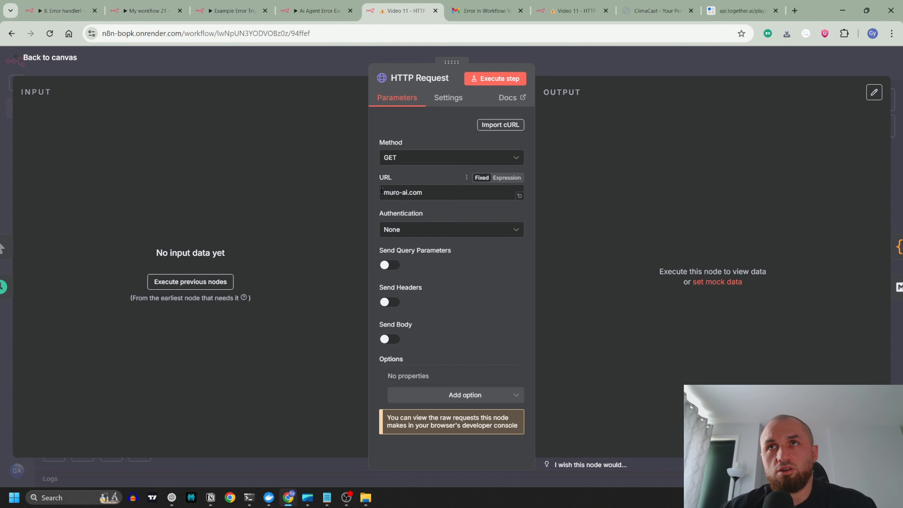
Step: Check the URL and the available options of the muro-ai.com HTTP Request in the Video 11 workflow
click(382, 191)
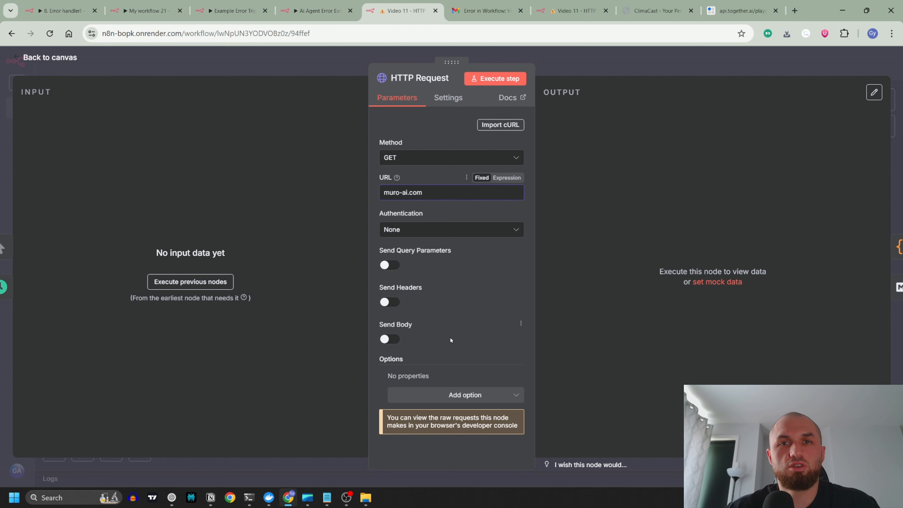
click(456, 394)
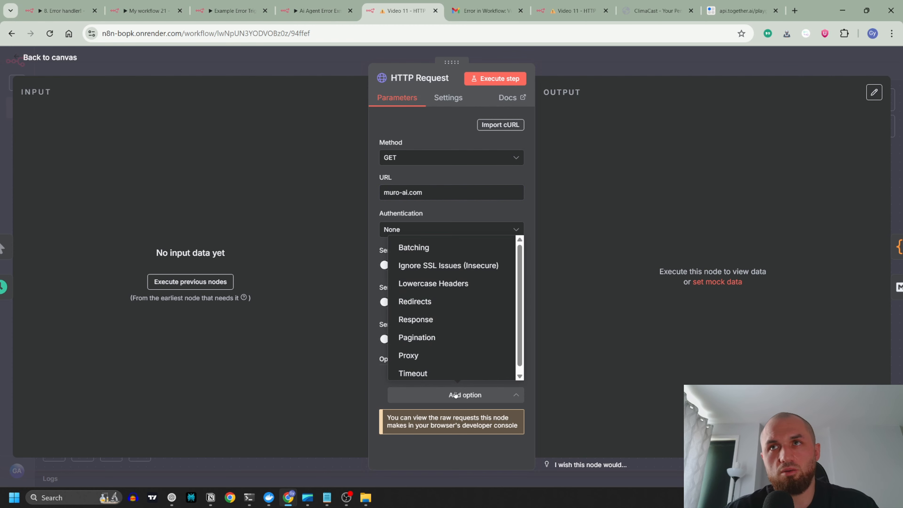
key(Escape)
key(Escape)
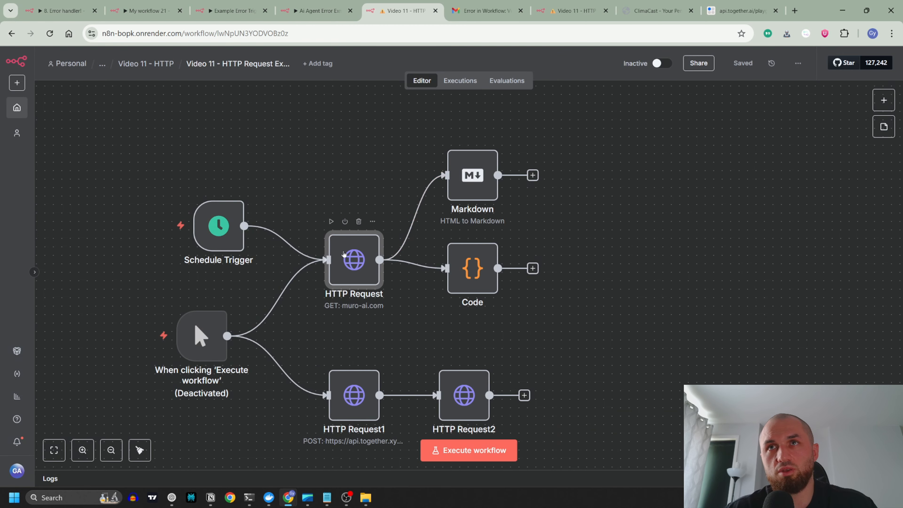
Step: Add the Redirects option to the muro-ai.com HTTP Request, with Follow Redirects on and Max Redirects at 21
double_click(355, 265)
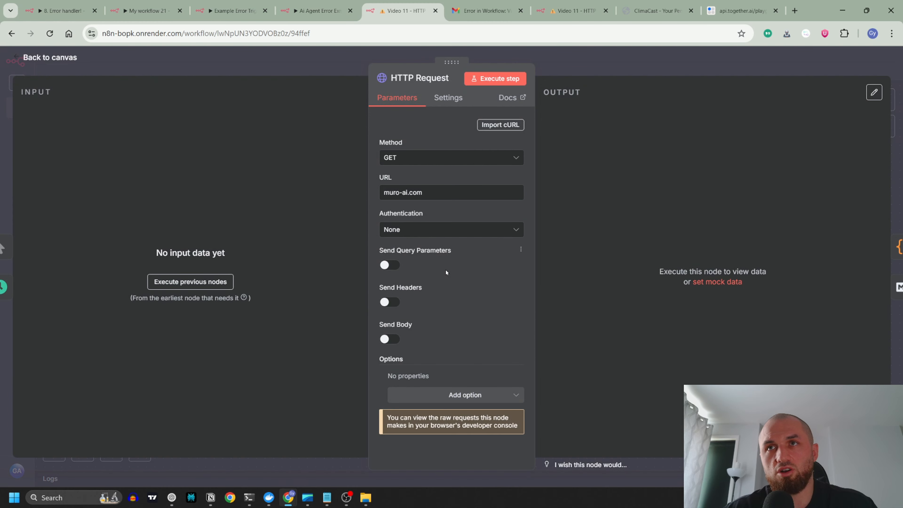
click(440, 399)
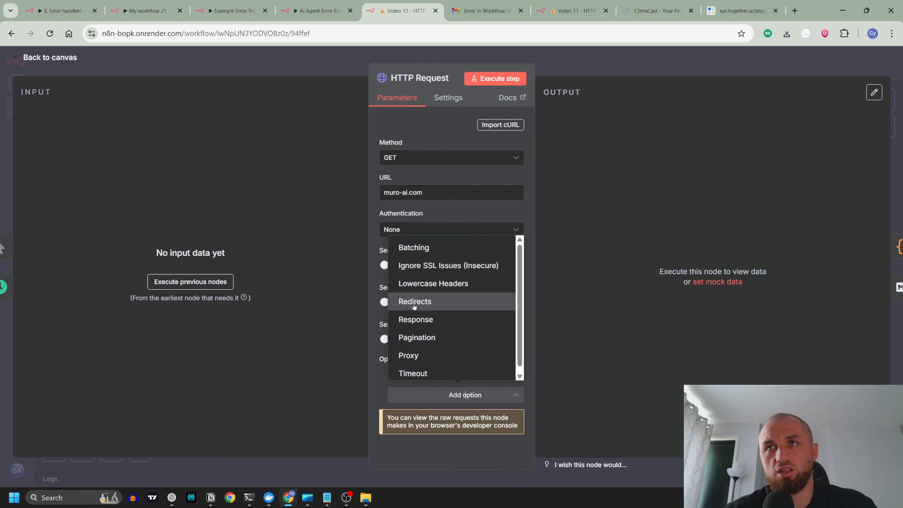
click(422, 304)
scroll(438, 313, down, 3)
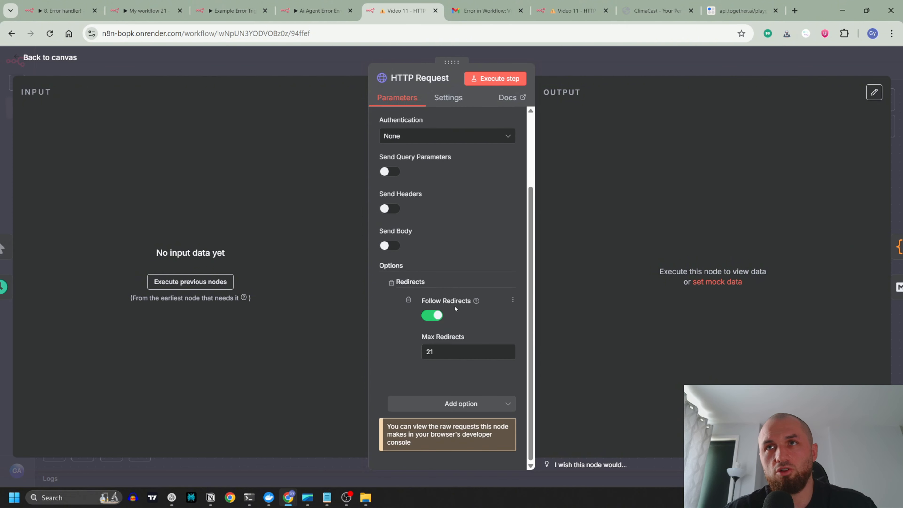
drag(450, 354, 381, 343)
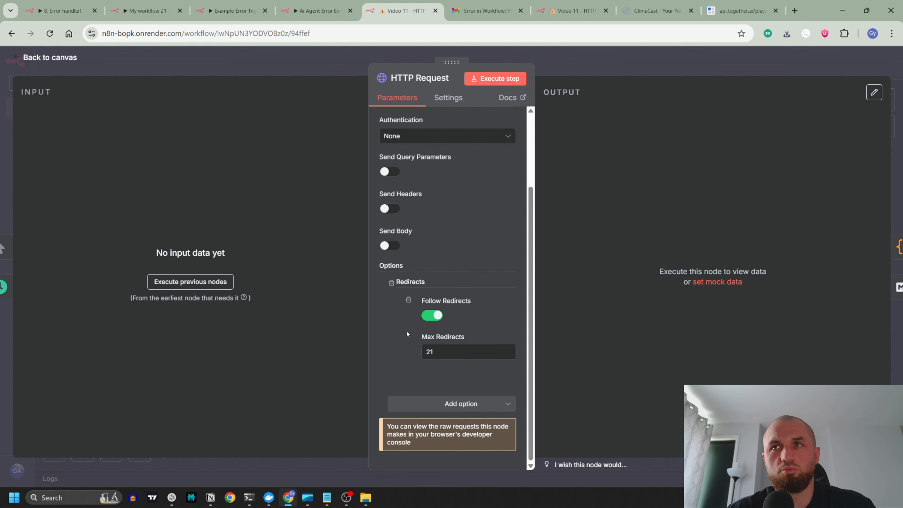
Step: Review the muro-ai.com request's URL against its redirect settings, and return to the Mistake 4 note in 8. Error handler!
scroll(492, 216, up, 3)
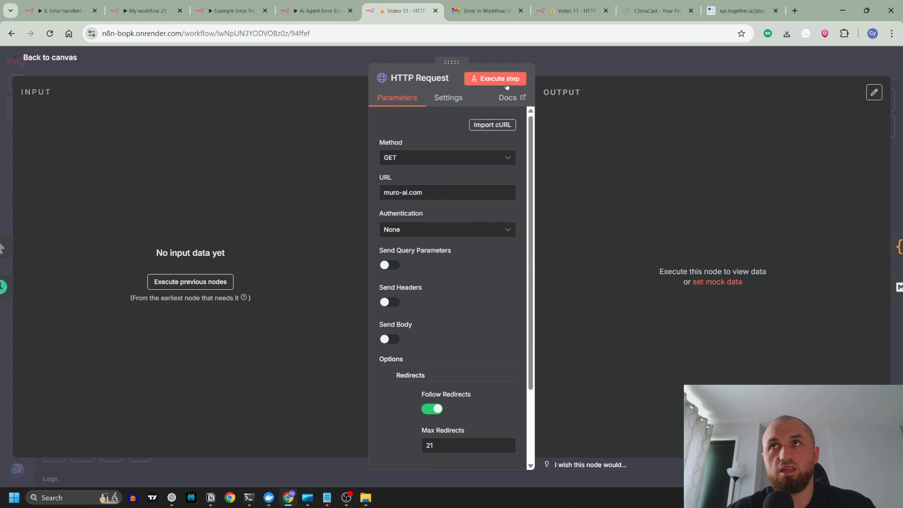
click(383, 190)
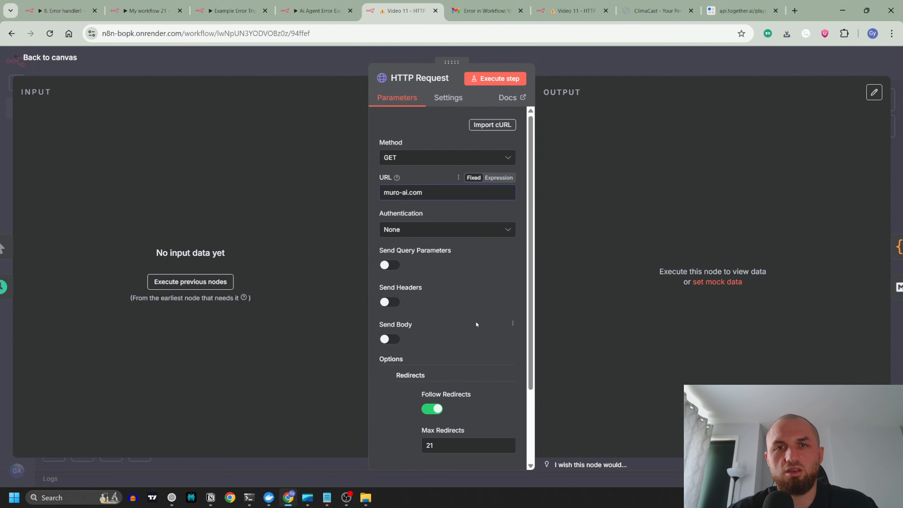
scroll(475, 328, down, 3)
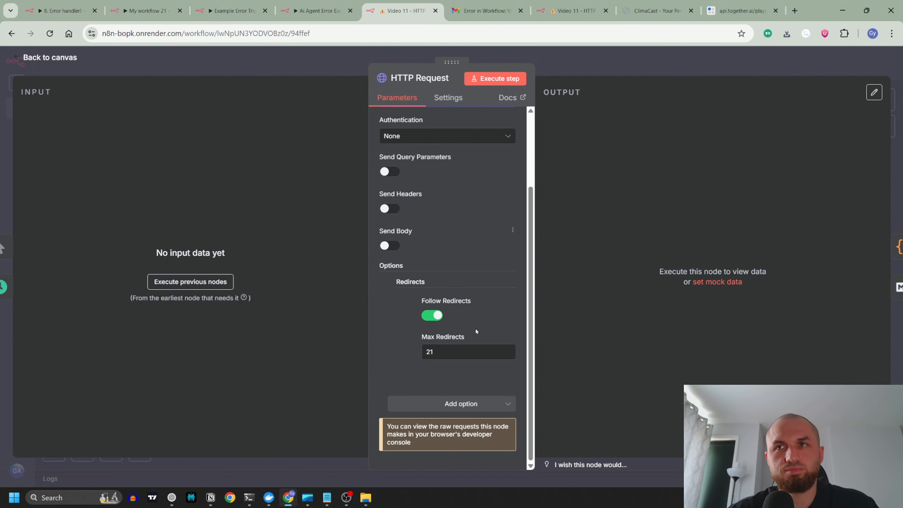
click(456, 409)
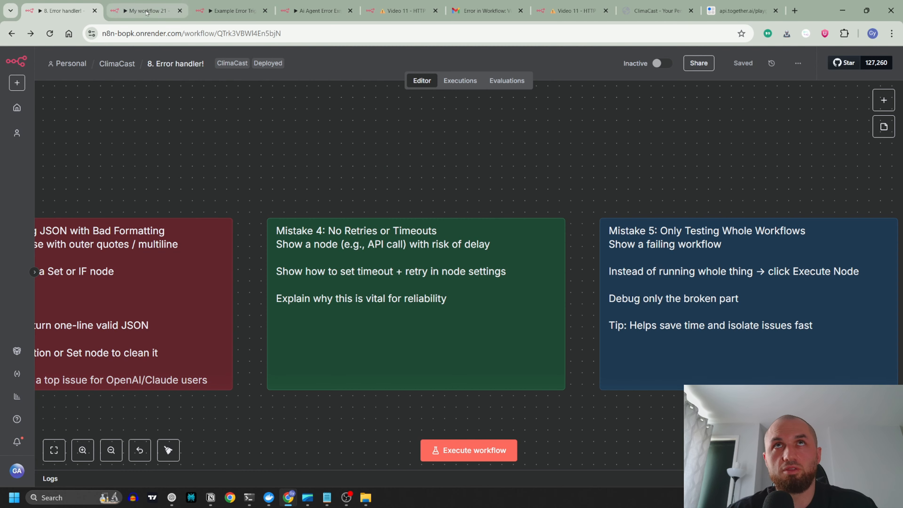
Step: Examine the Retry On Fail and On Error settings of the AI Agent node in My workflow 21
click(147, 11)
click(409, 253)
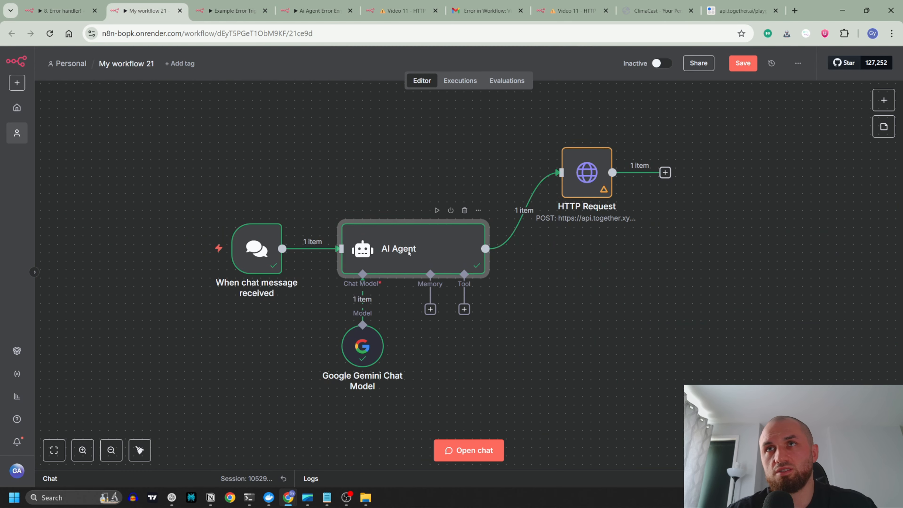
double_click(409, 253)
click(449, 97)
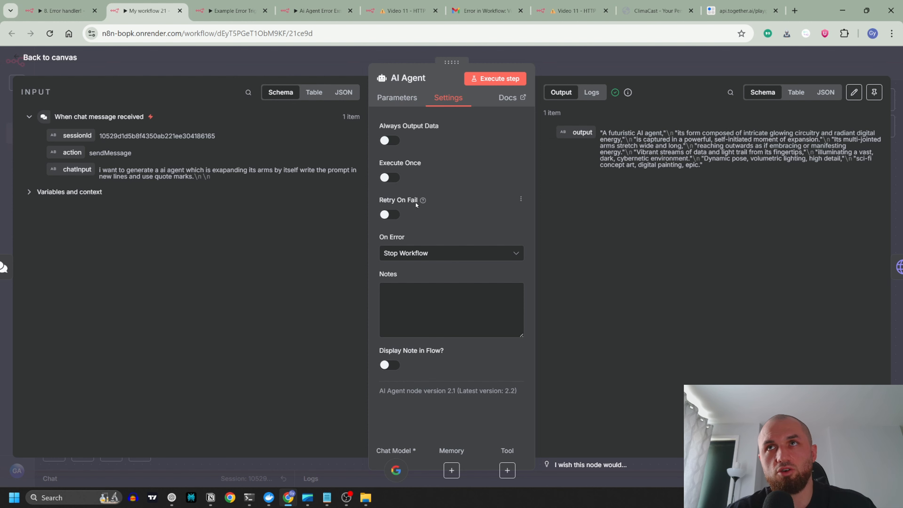
click(341, 73)
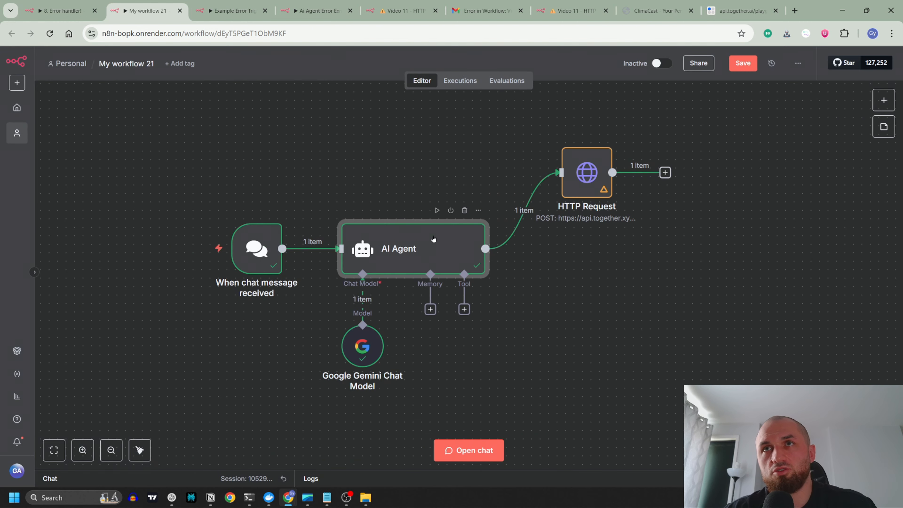
Step: Examine the Retry On Fail setting of the HTTP Request node in My workflow 21 and its description
double_click(589, 176)
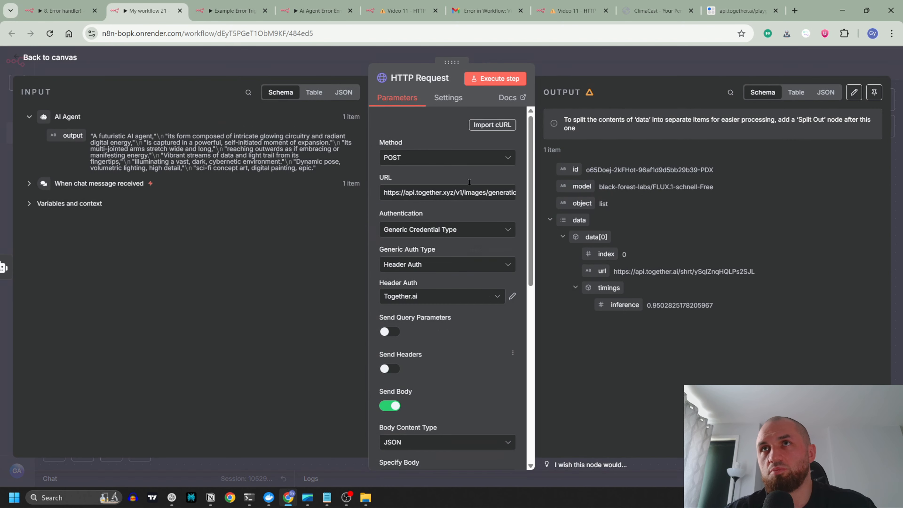
click(447, 98)
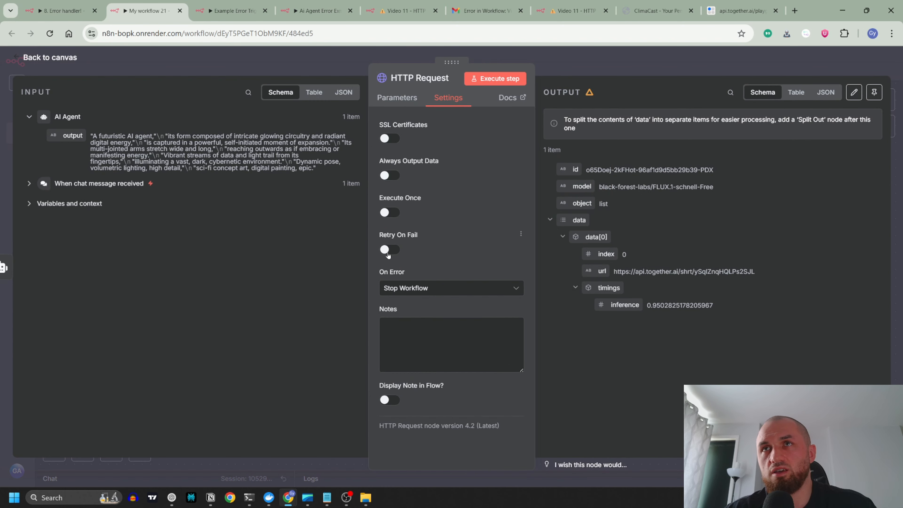
mouse_move(423, 236)
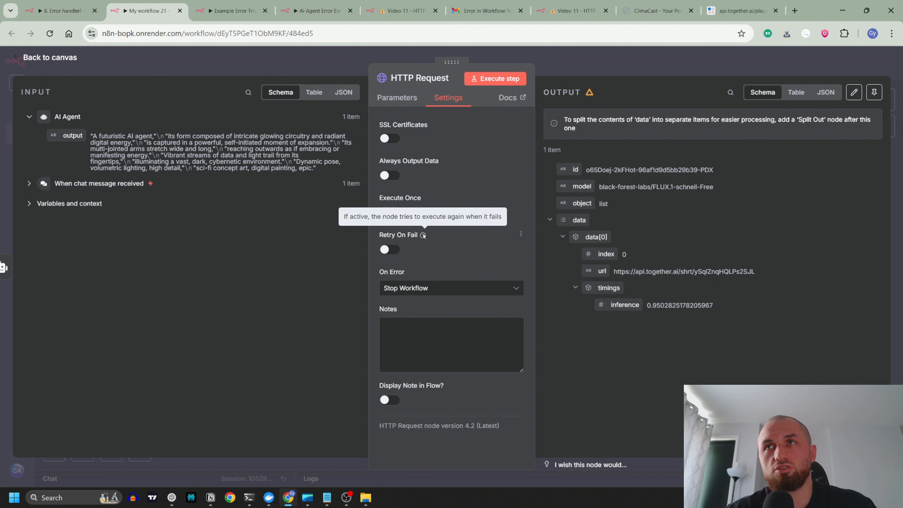
click(322, 72)
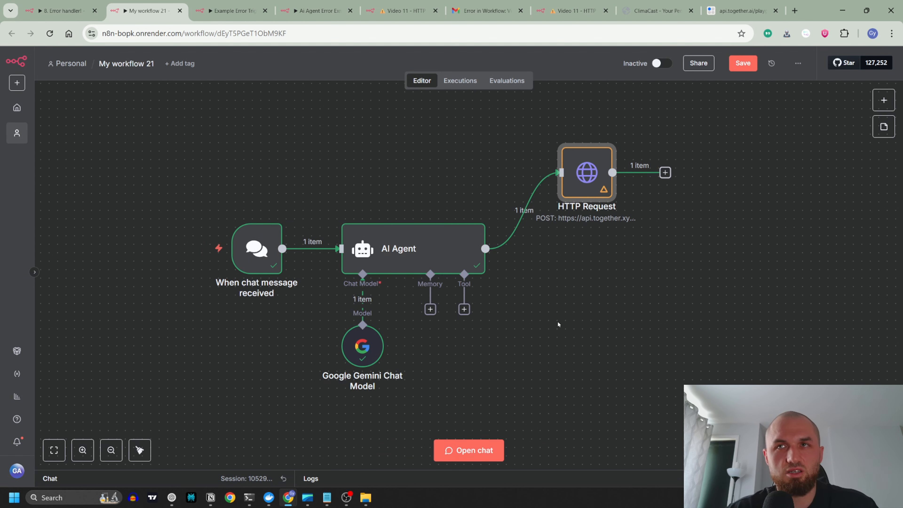
Step: Turn on Retry On Fail for the HTTP Request node, with 3 max tries and a 1000 ms wait between tries
mouse_move(585, 169)
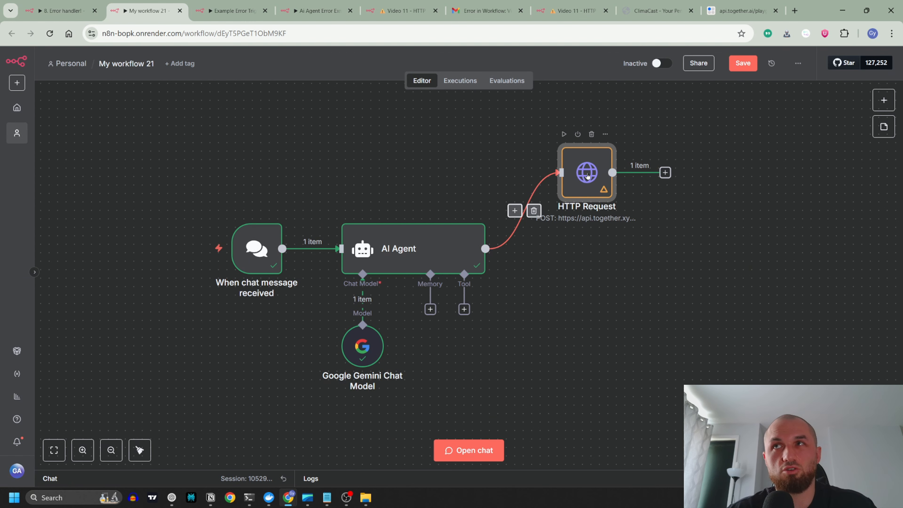
double_click(586, 165)
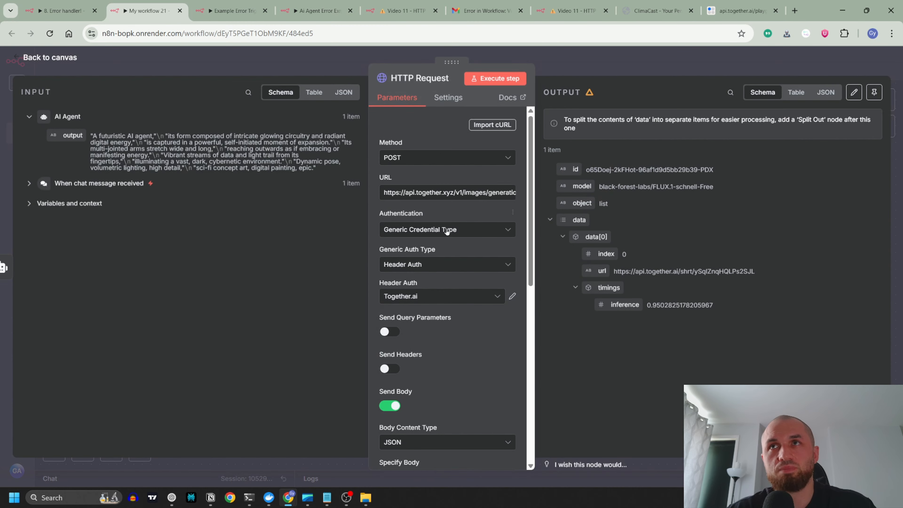
click(448, 97)
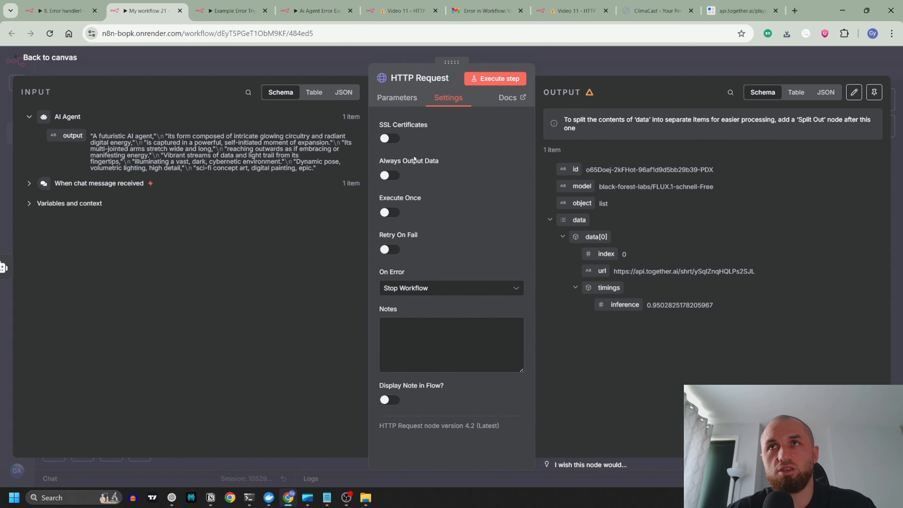
click(390, 250)
double_click(395, 292)
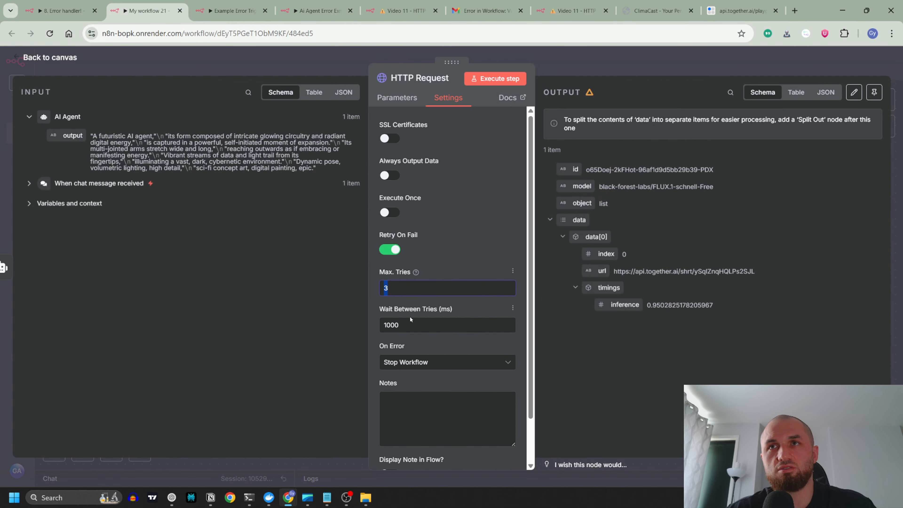
double_click(420, 326)
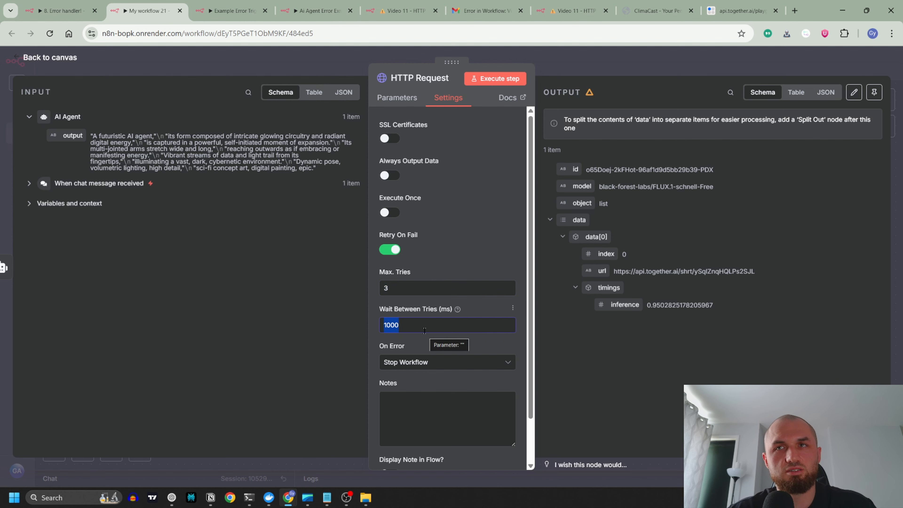
drag(420, 326, 367, 323)
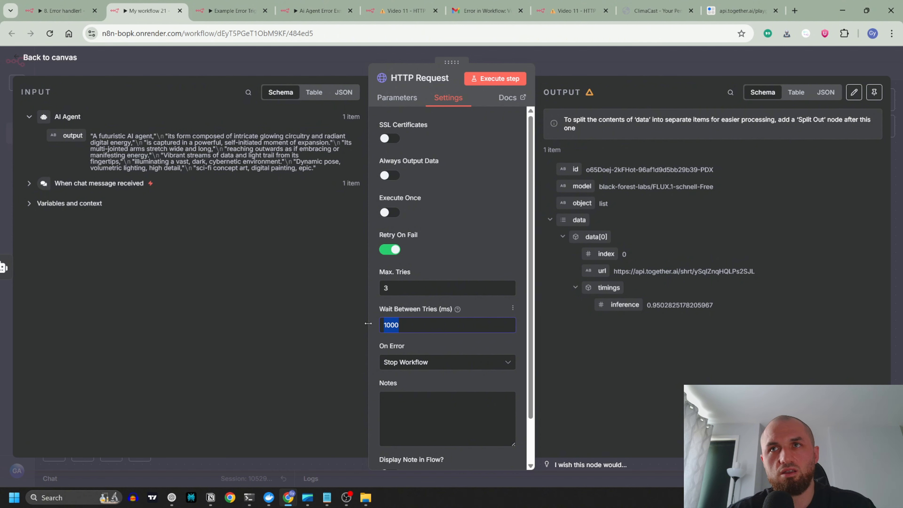
drag(410, 288, 358, 288)
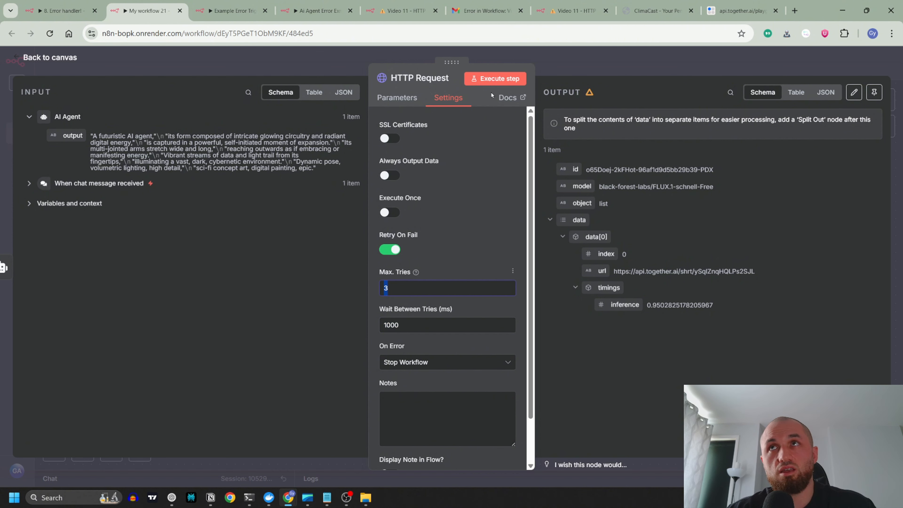
click(315, 65)
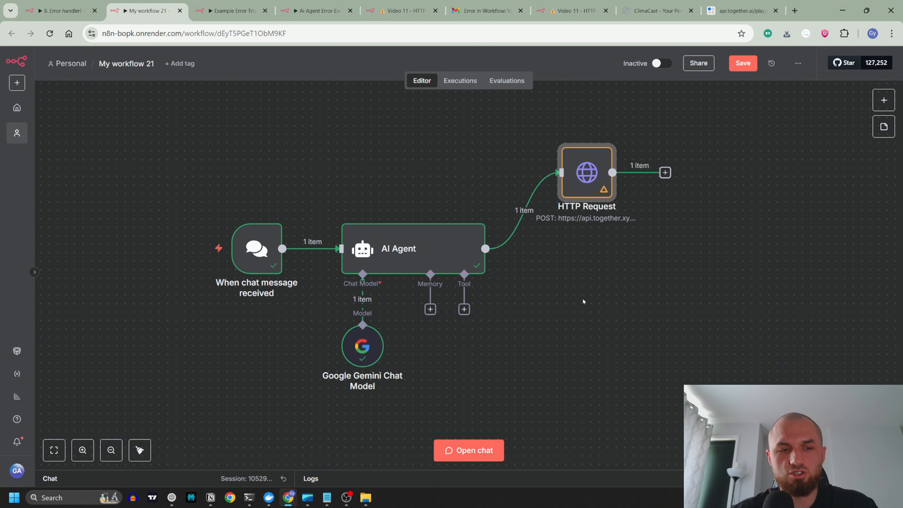
Step: Compare the mistake notes in 8. Error handler! with the body parameters and Timeout option of the HTTP Request in My workflow 21
click(89, 15)
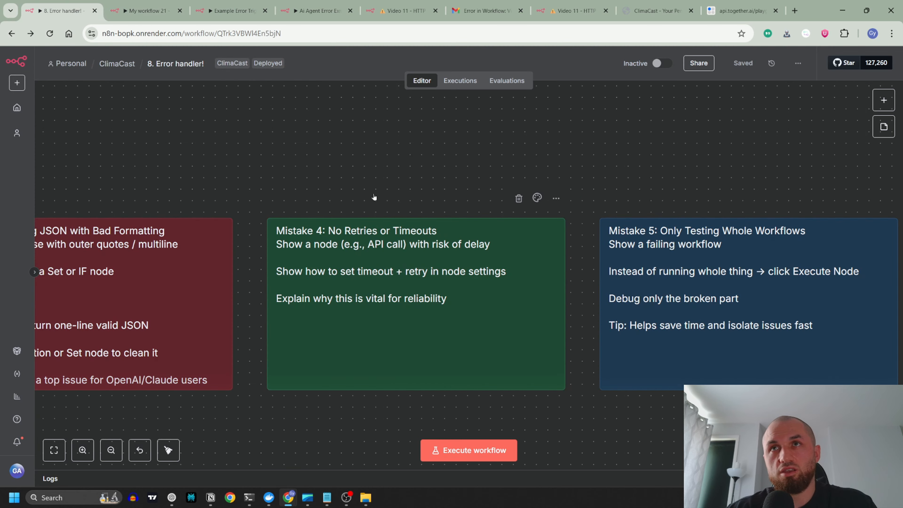
scroll(234, 164, down, 5)
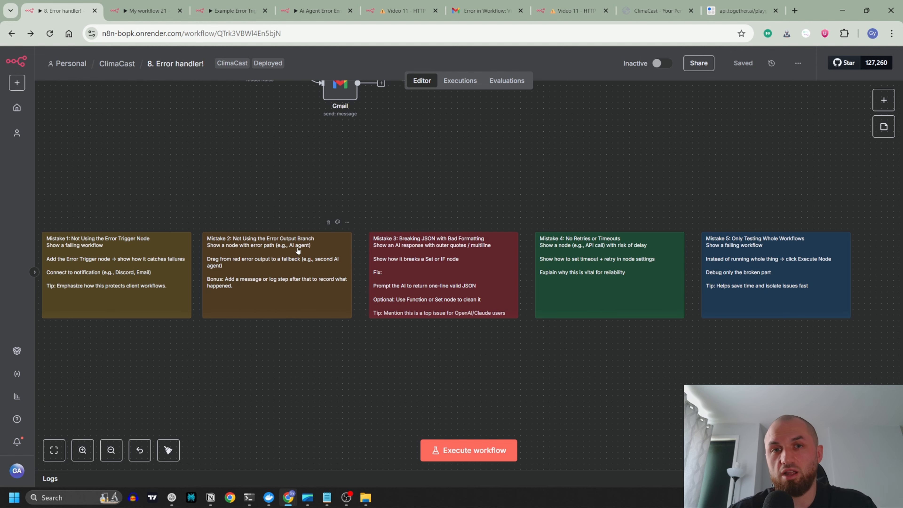
click(146, 11)
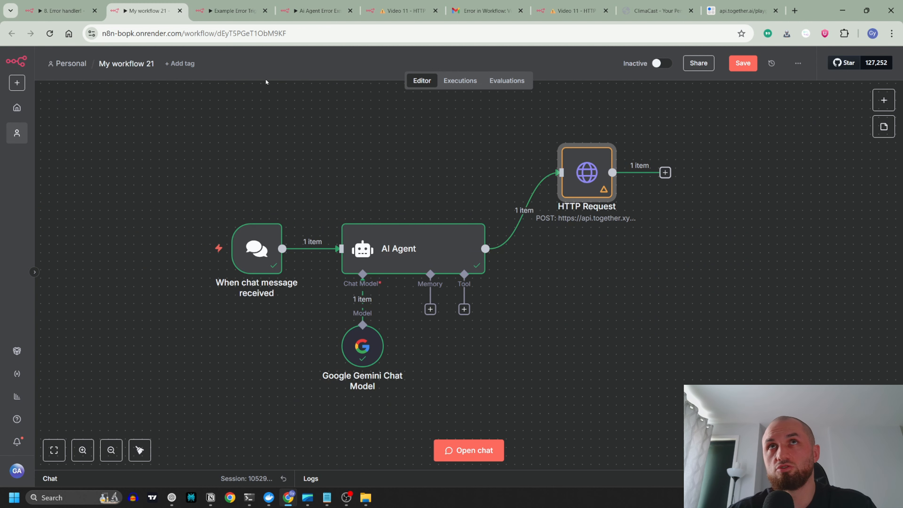
click(58, 10)
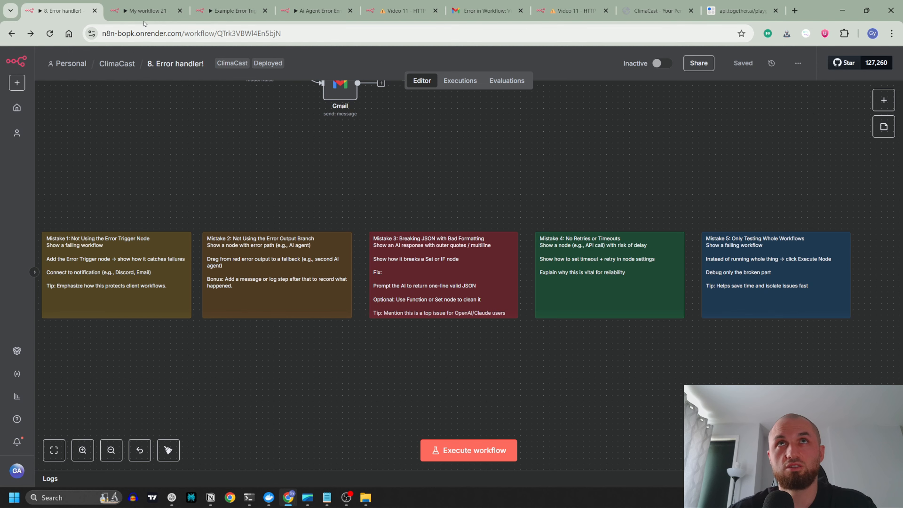
click(232, 11)
click(163, 16)
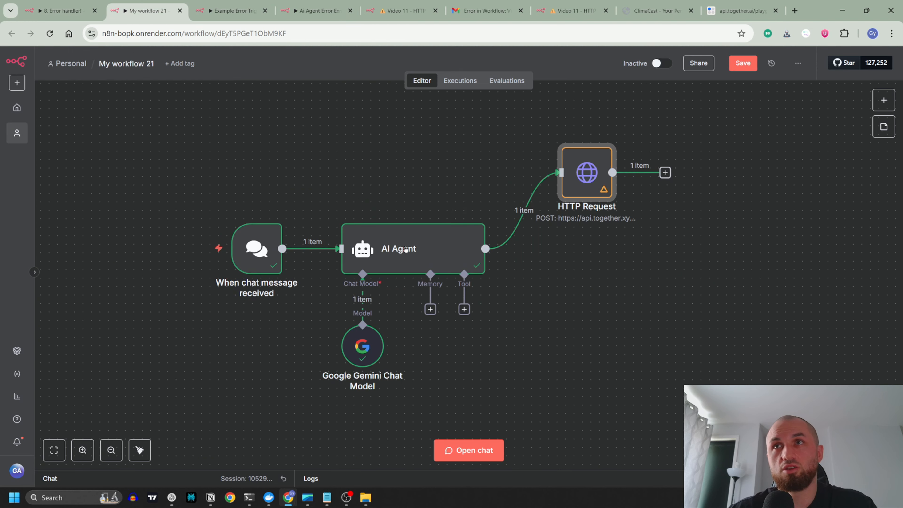
double_click(585, 173)
scroll(464, 272, down, 5)
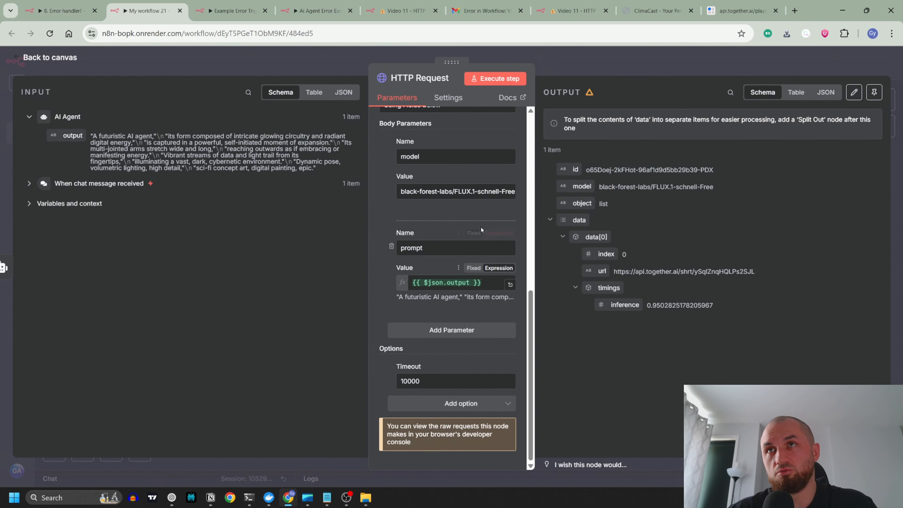
scroll(443, 201, up, 4)
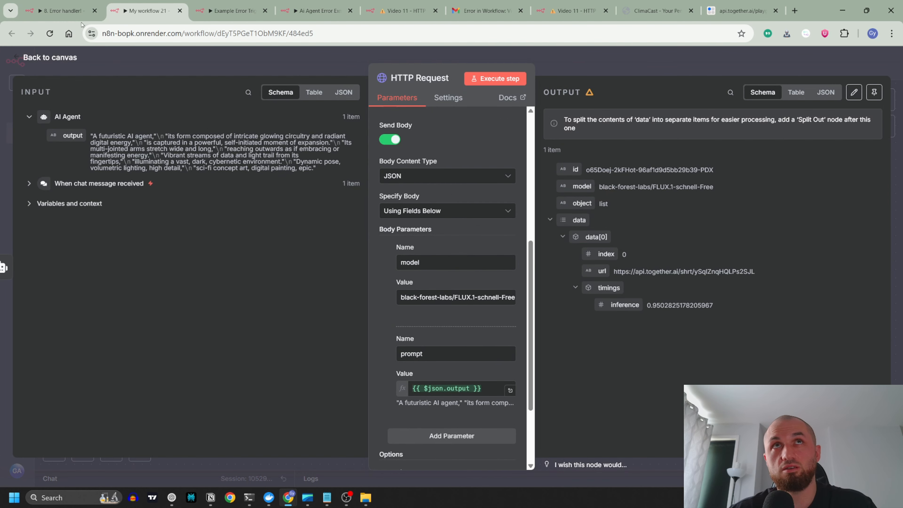
Step: Return to the 8. Error handler! workflow and read the Mistake 5 note about only testing whole workflows
click(71, 15)
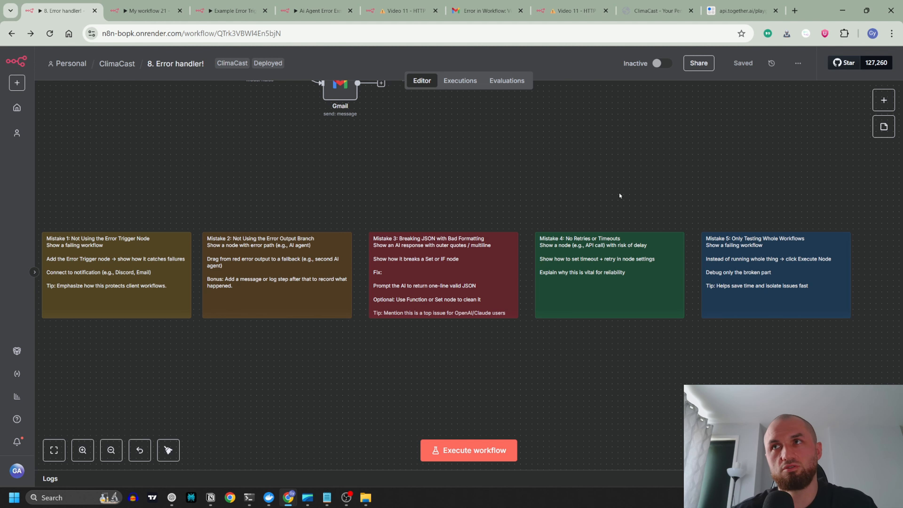
drag(621, 196, 425, 199)
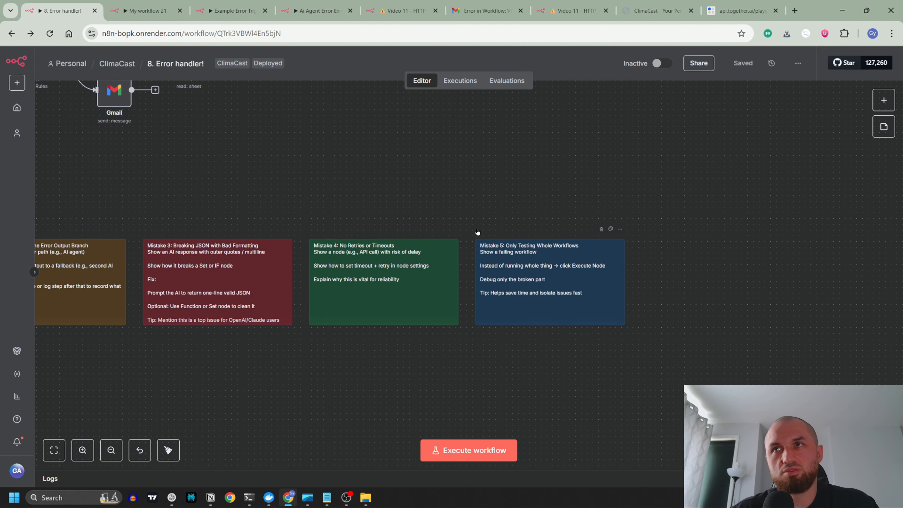
scroll(575, 292, up, 5)
drag(530, 131, 389, 141)
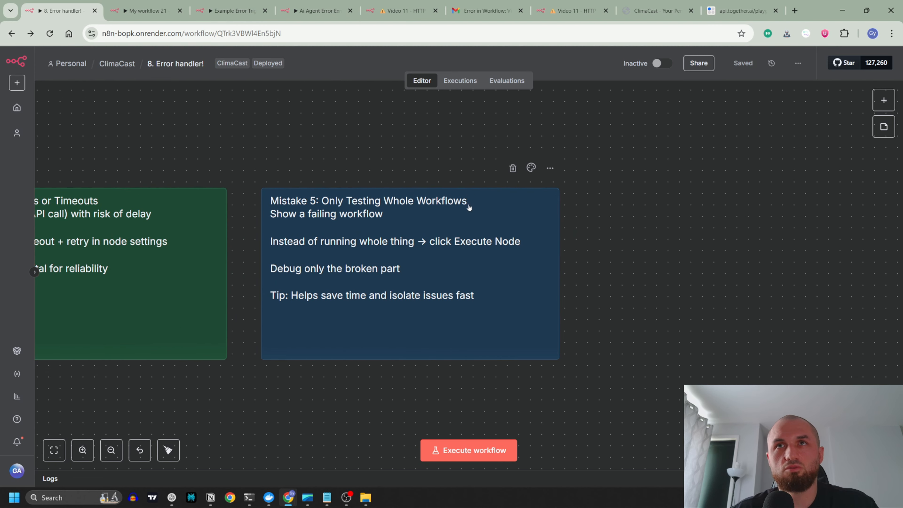
Step: Look over the branches of the Image to video generator workflow as an example of a large workflow
scroll(577, 271, down, 2)
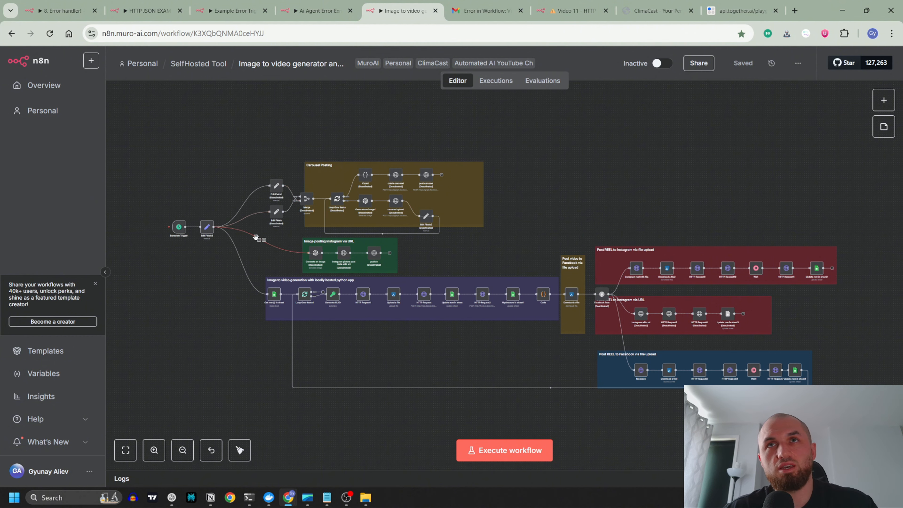
scroll(254, 241, up, 5)
scroll(302, 284, down, 2)
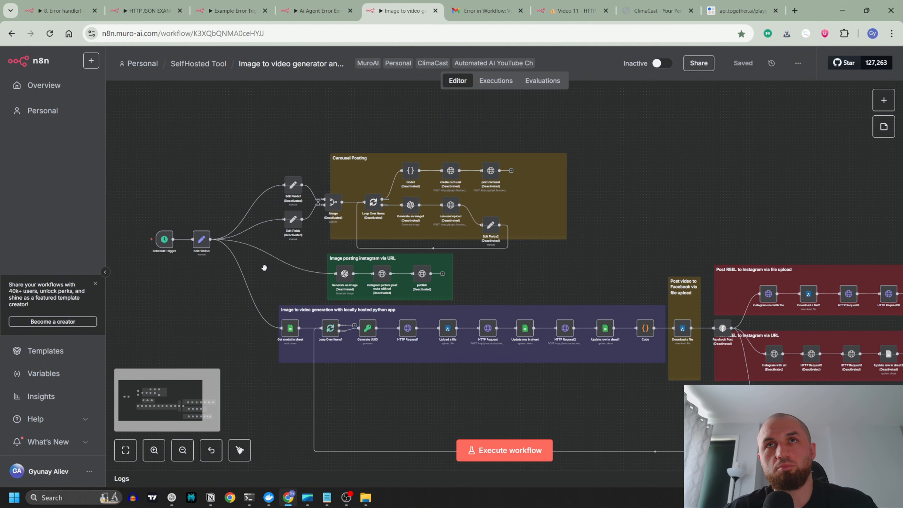
drag(264, 267, 332, 203)
drag(280, 239, 189, 272)
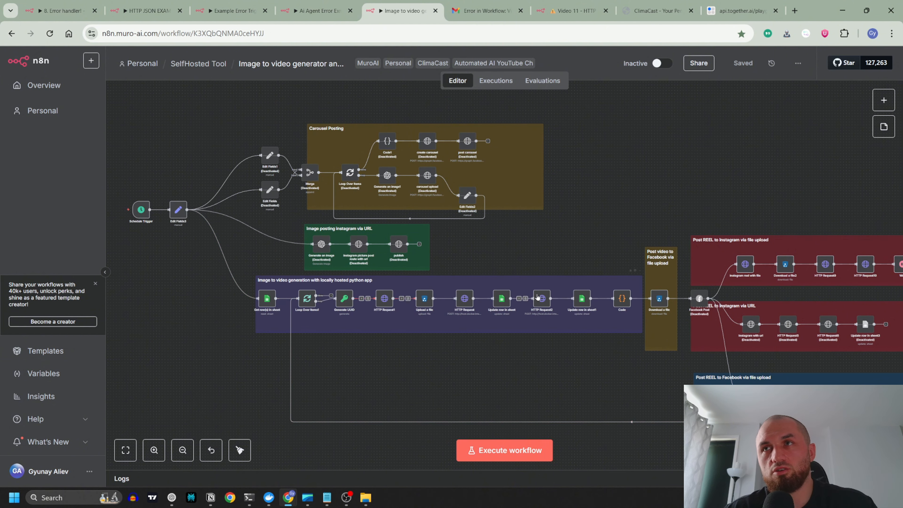
scroll(610, 192, down, 3)
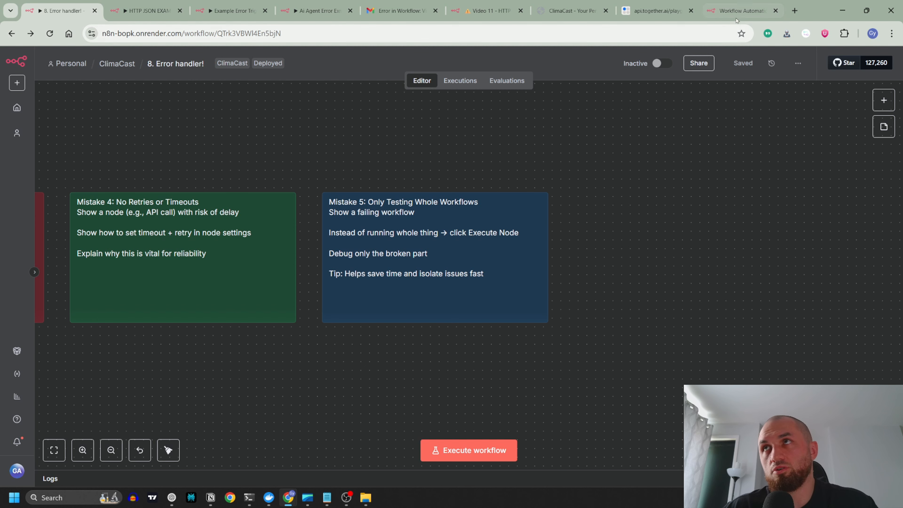
Step: Name the new workflow Example and add a chat-triggered AI Agent with a Google Gemini Chat Model
click(740, 10)
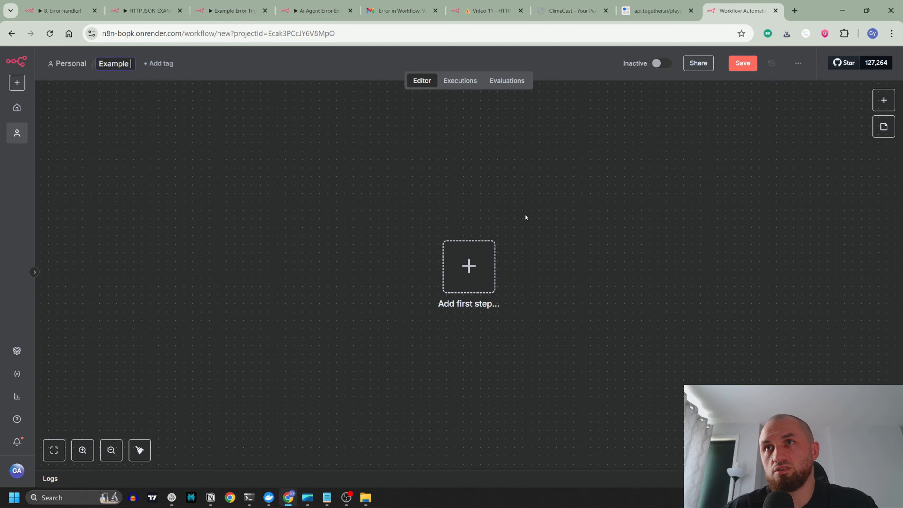
click(469, 285)
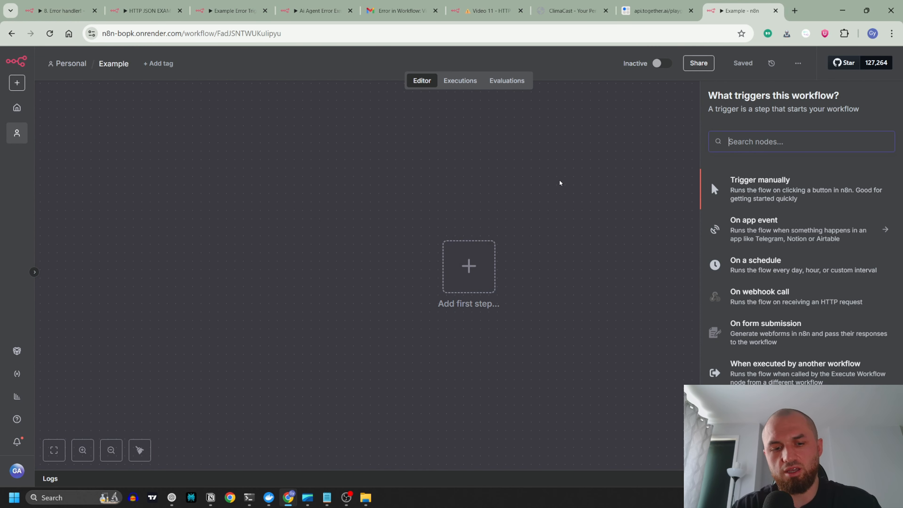
text(ai)
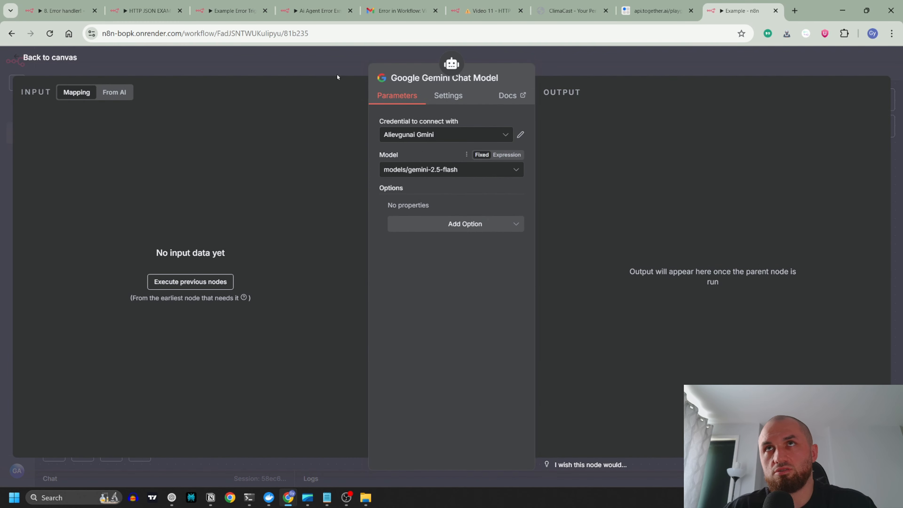
key(Escape)
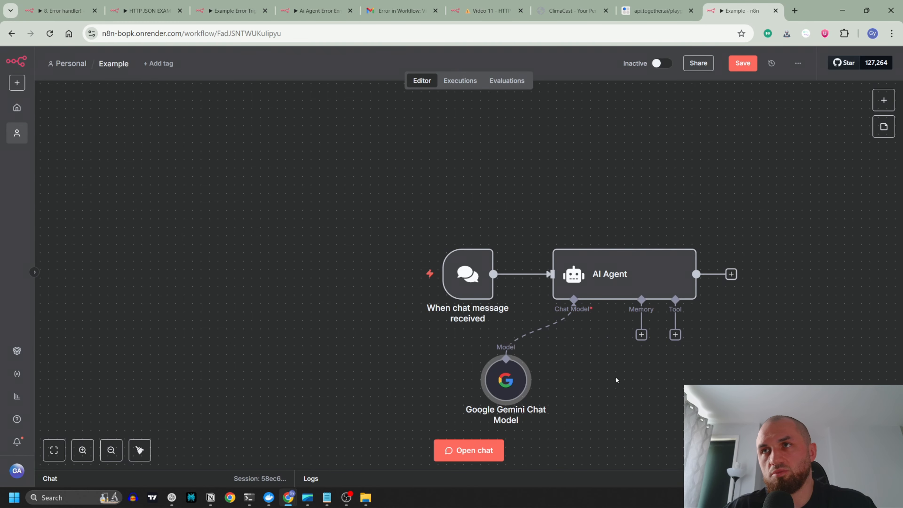
Step: Attach a Simple Memory to the AI Agent, using the connected chat trigger's session ID and a context window length of 5
click(641, 334)
click(751, 185)
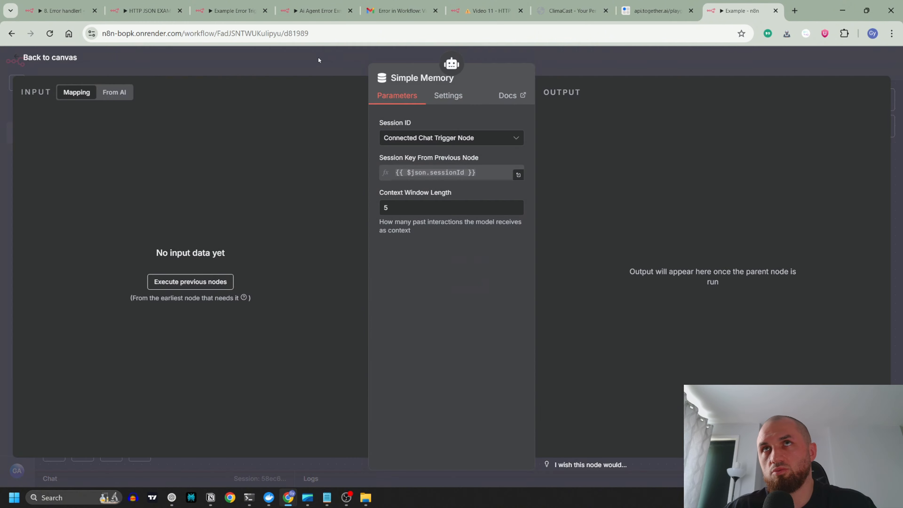
click(319, 60)
click(726, 368)
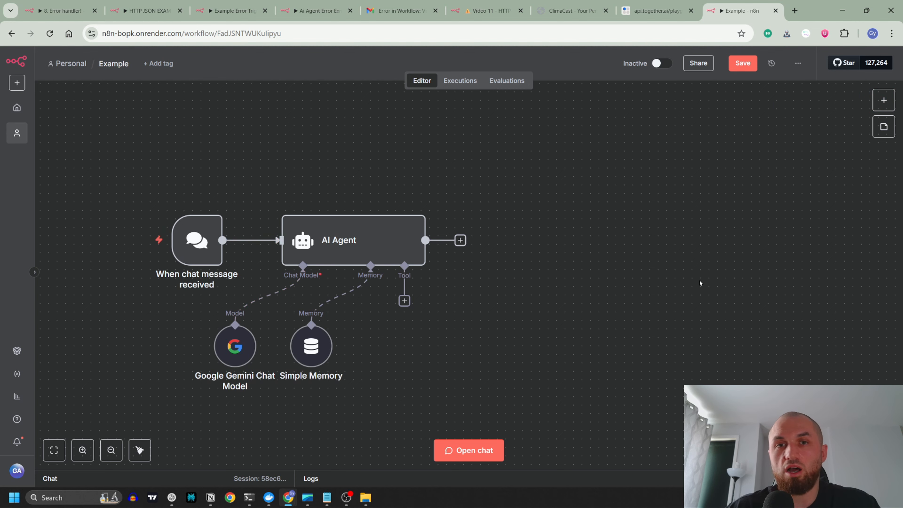
Step: Add a Gmail node with the Send a message action and place it beside the AI Agent
click(884, 100)
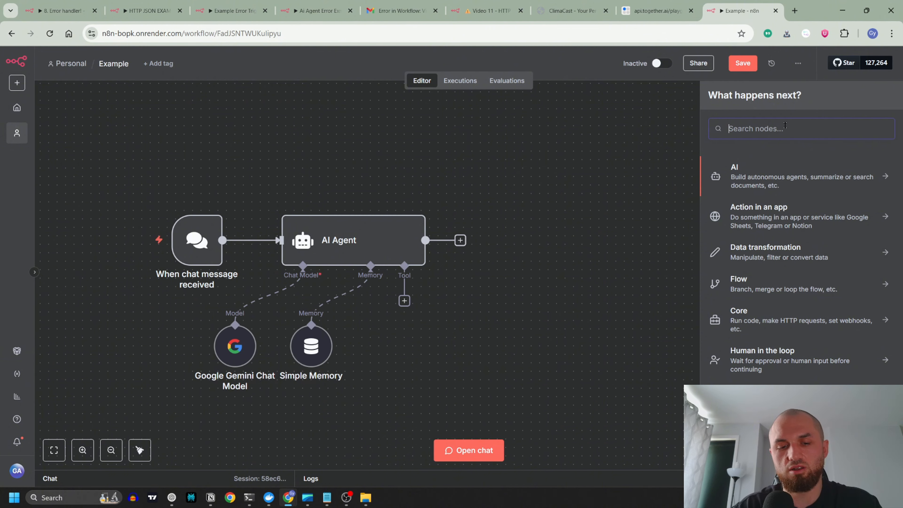
text(gm)
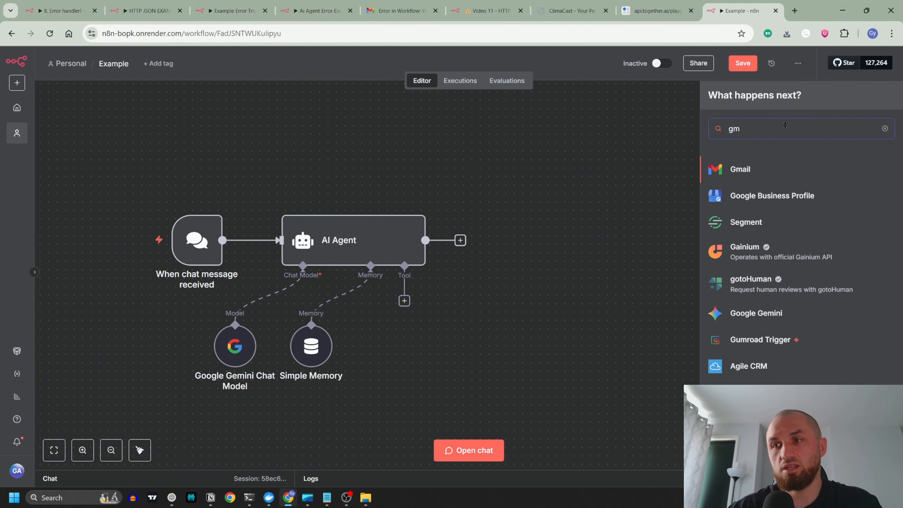
key(Return)
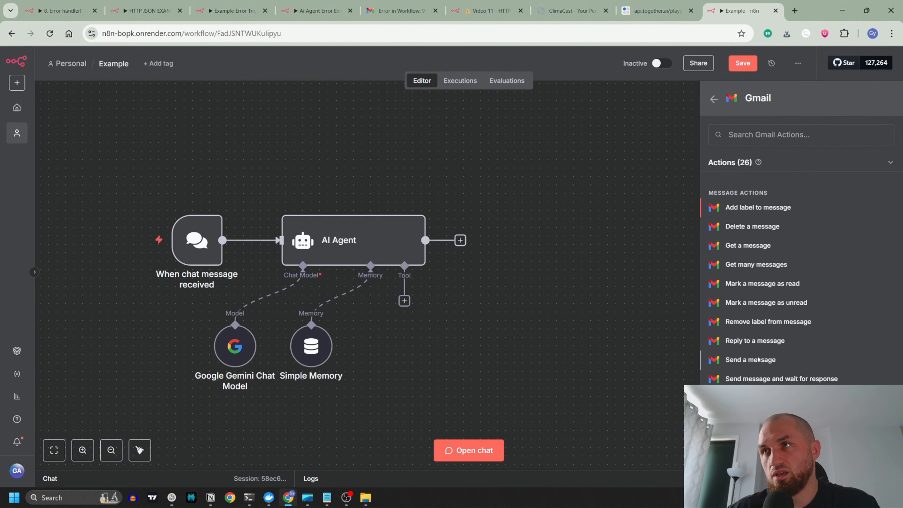
click(758, 360)
click(304, 66)
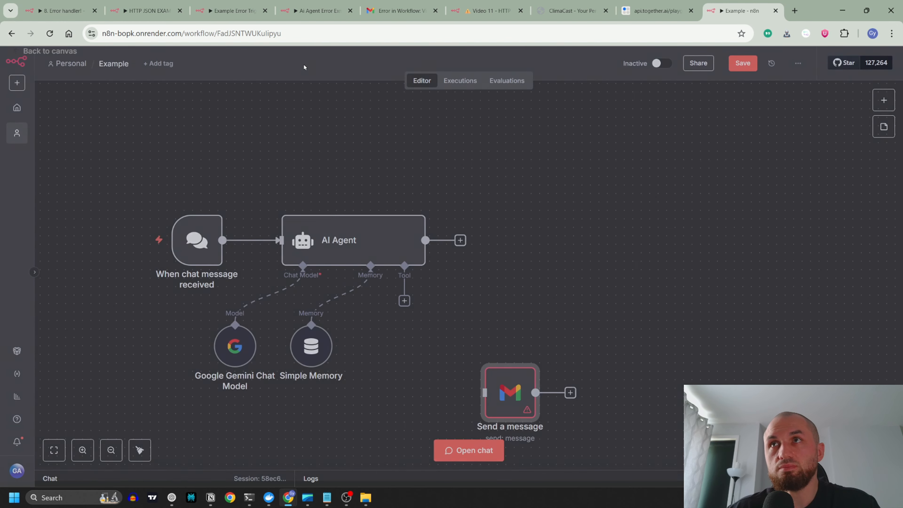
drag(516, 400, 579, 252)
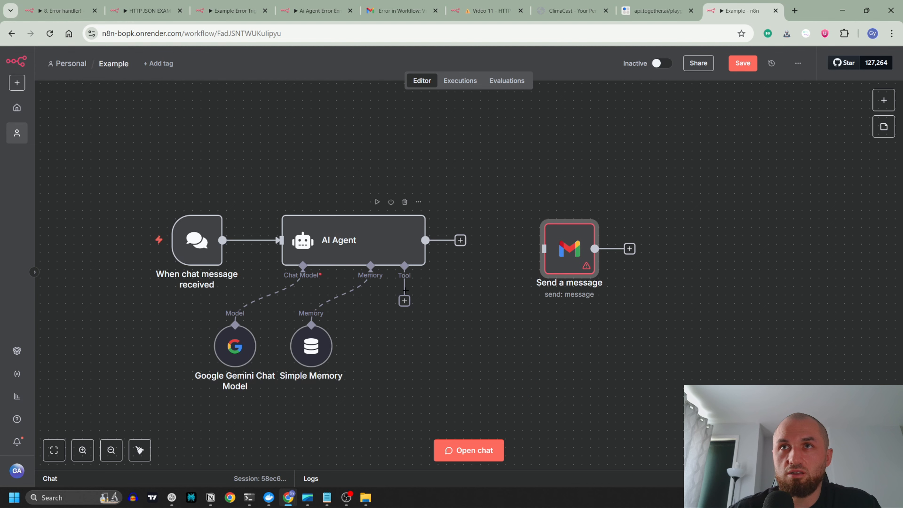
Step: Fill in the Gmail node's recipient e-mail, set the subject to Generated Post, and set the email type to Text
double_click(570, 249)
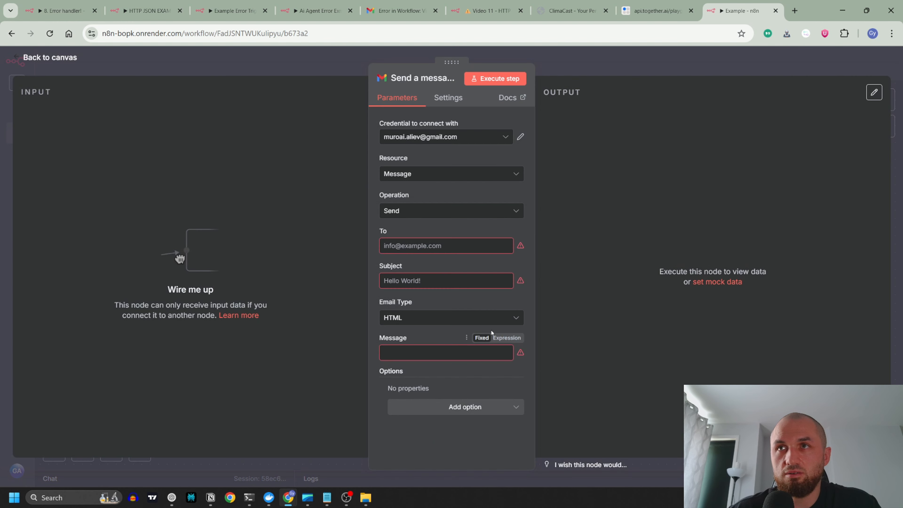
click(426, 245)
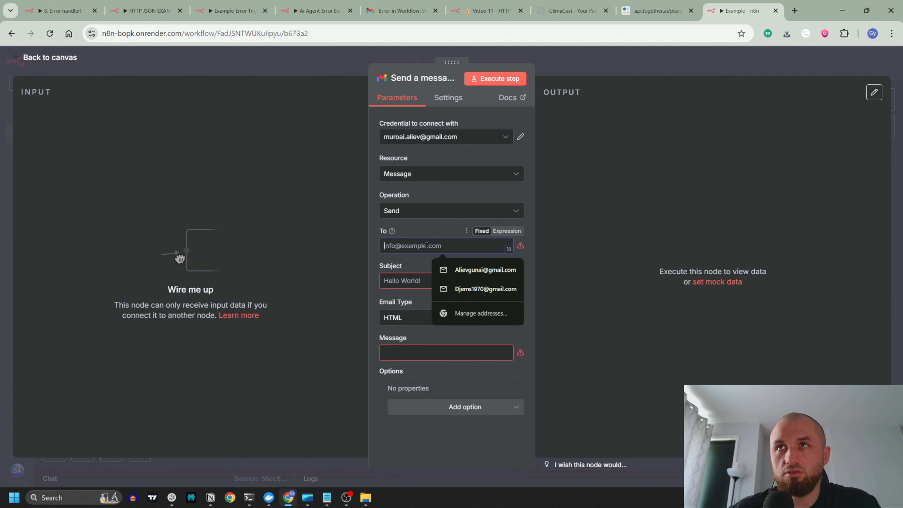
key(Tab)
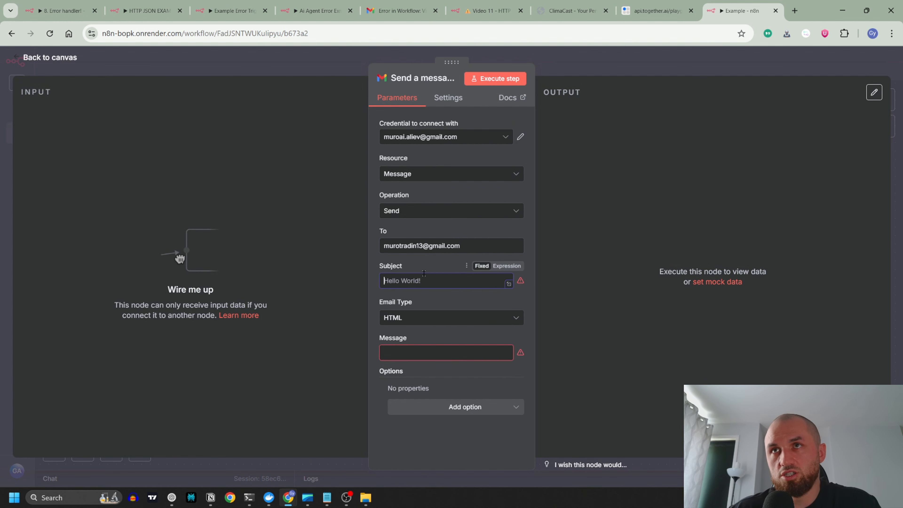
text(Ge)
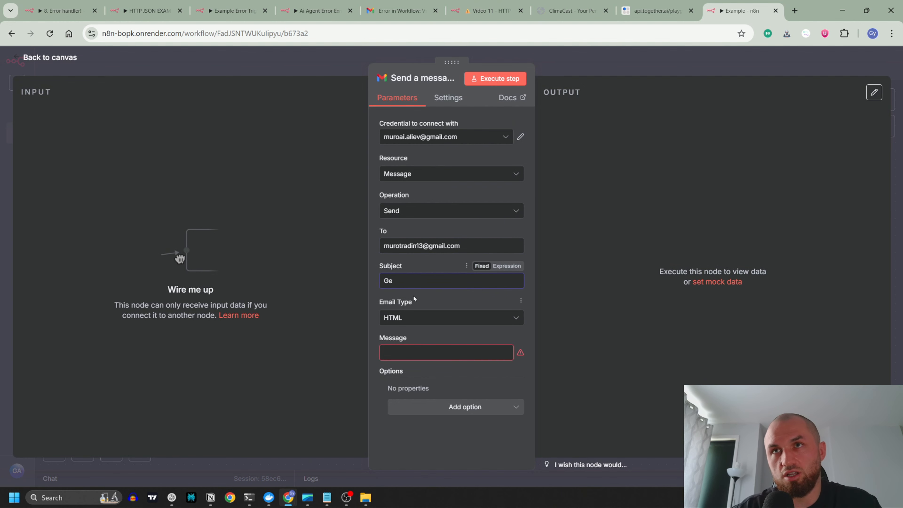
text(nerated Post)
click(421, 318)
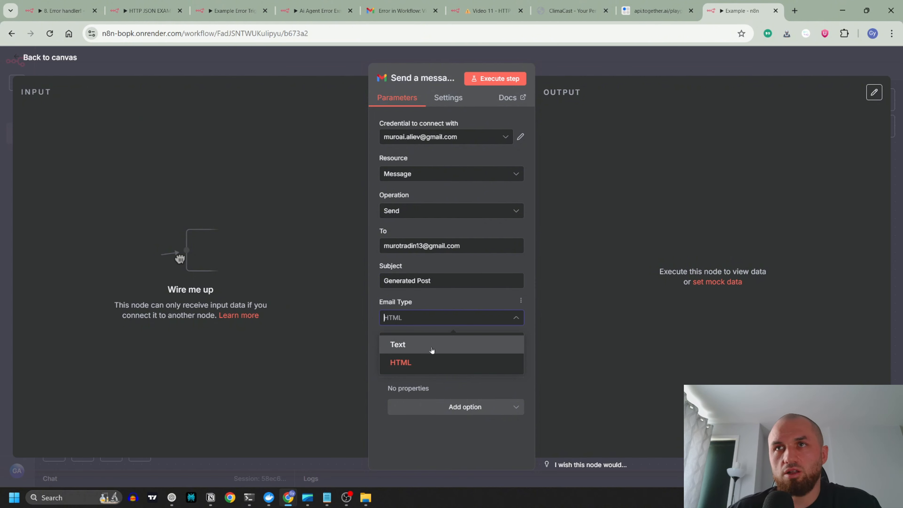
click(434, 346)
Step: Write the Gmail message body with the labels "URL:" and "Post caption:" and return to the canvas
click(495, 347)
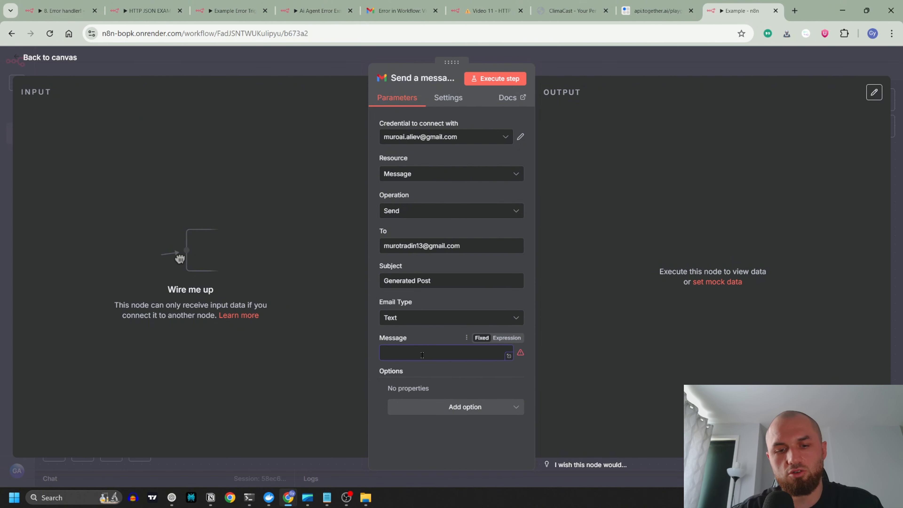
text(URL)
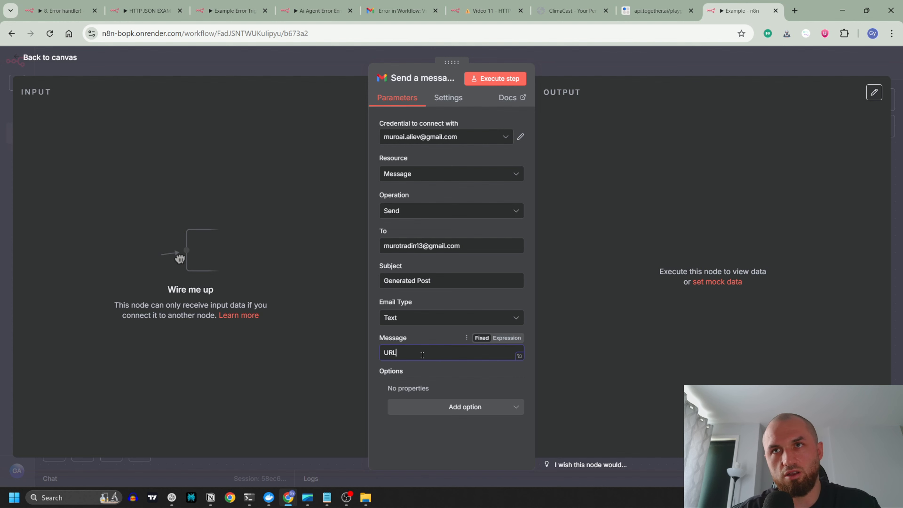
text(:)
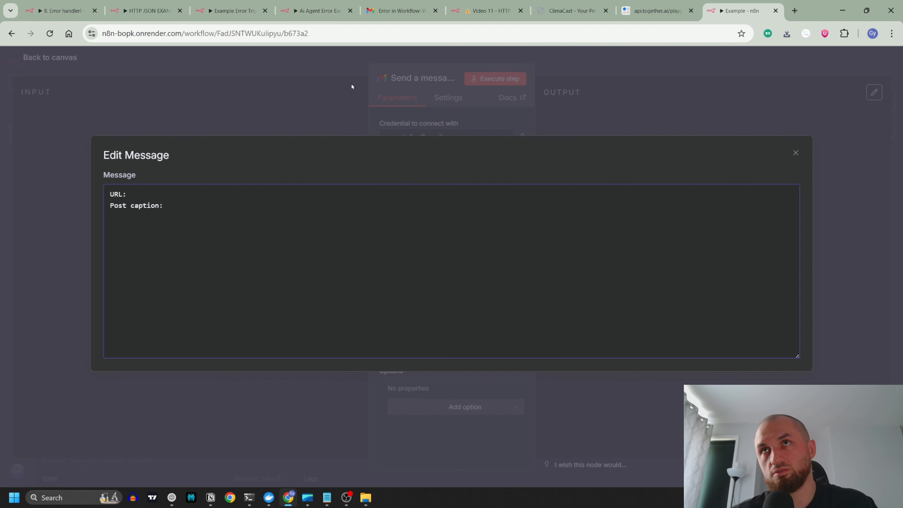
click(351, 87)
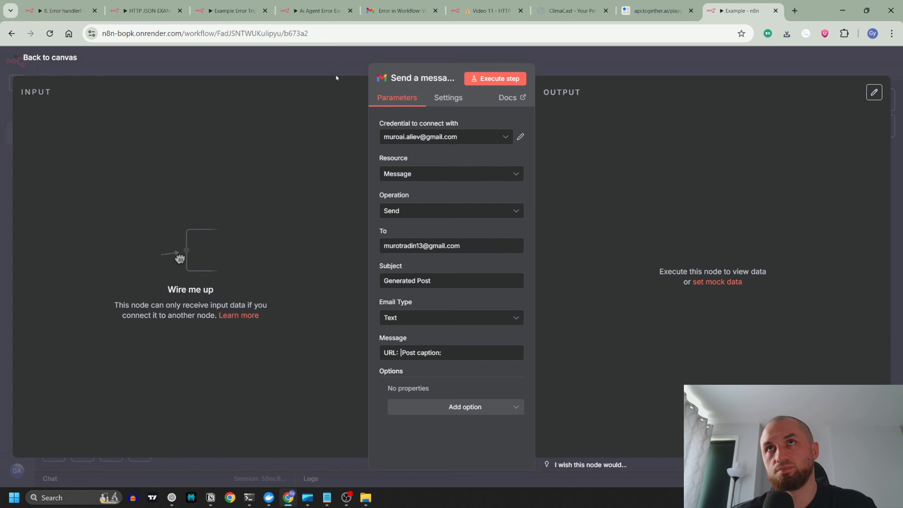
click(326, 64)
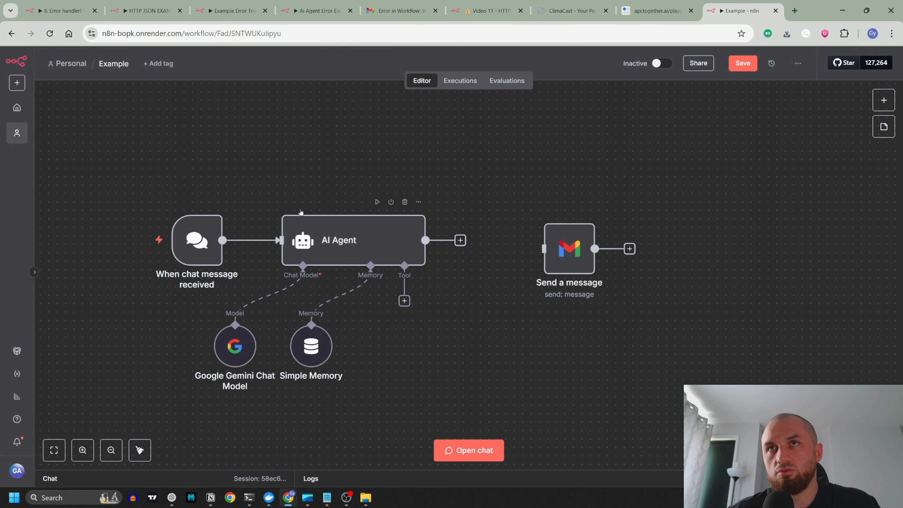
Step: Line up the Send a message node with the AI Agent, leaving a gap and removing the connection between them
drag(425, 240, 509, 237)
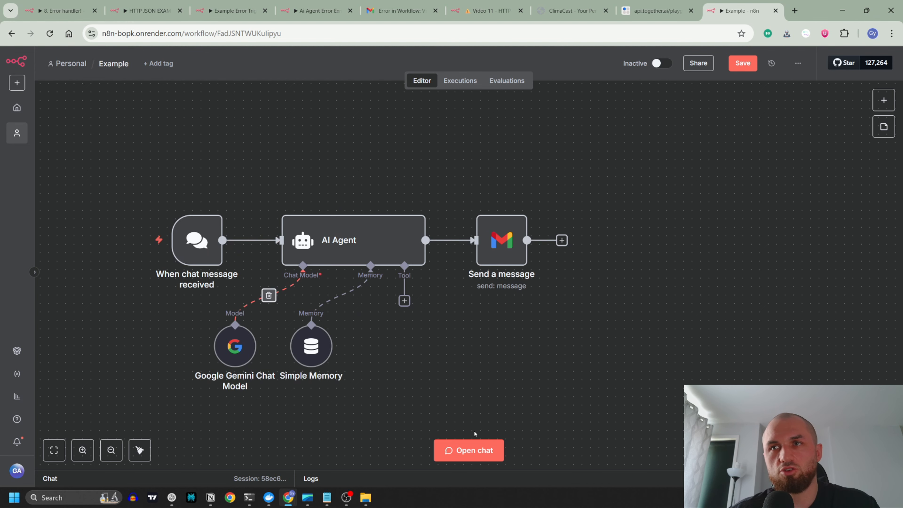
drag(490, 266, 524, 266)
click(476, 238)
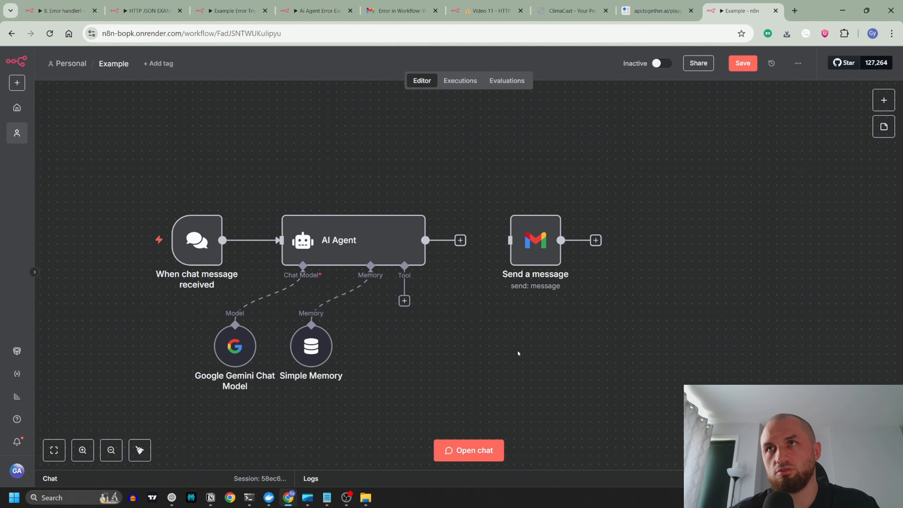
Step: Give the AI Agent the system message "You are a helpful assistant to generate an image generation prompt detailed for GPT 1 model."
click(467, 450)
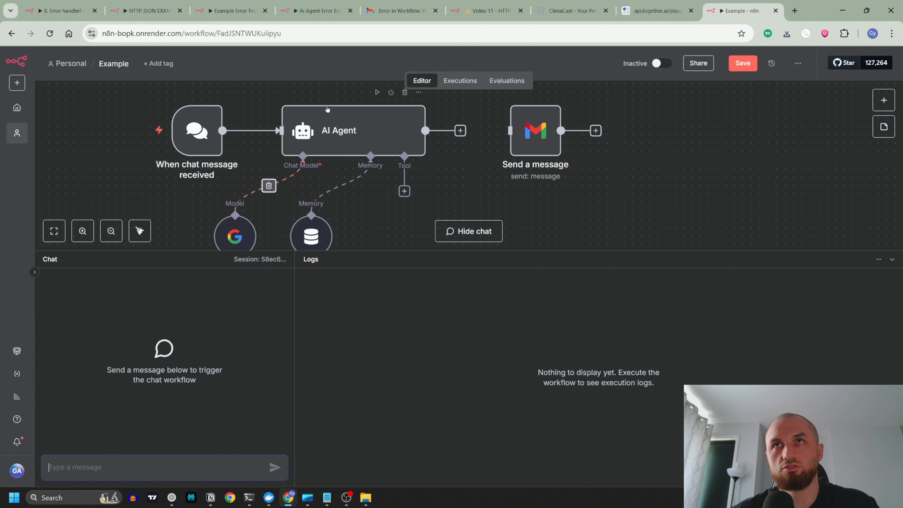
double_click(359, 128)
click(465, 349)
click(446, 376)
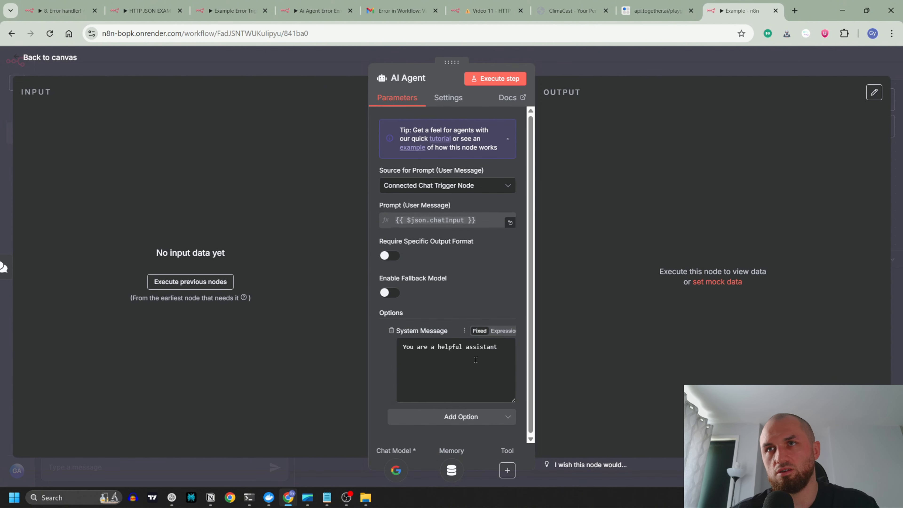
text(to genera)
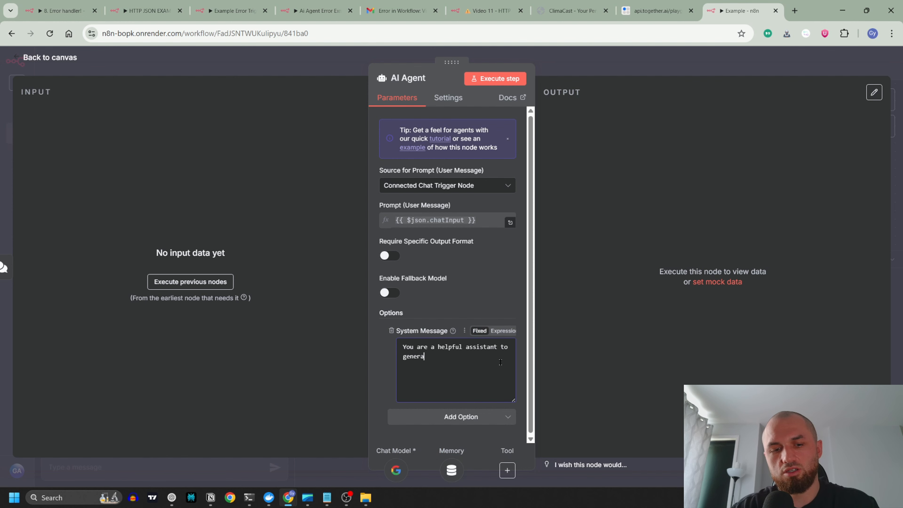
text(te an image )
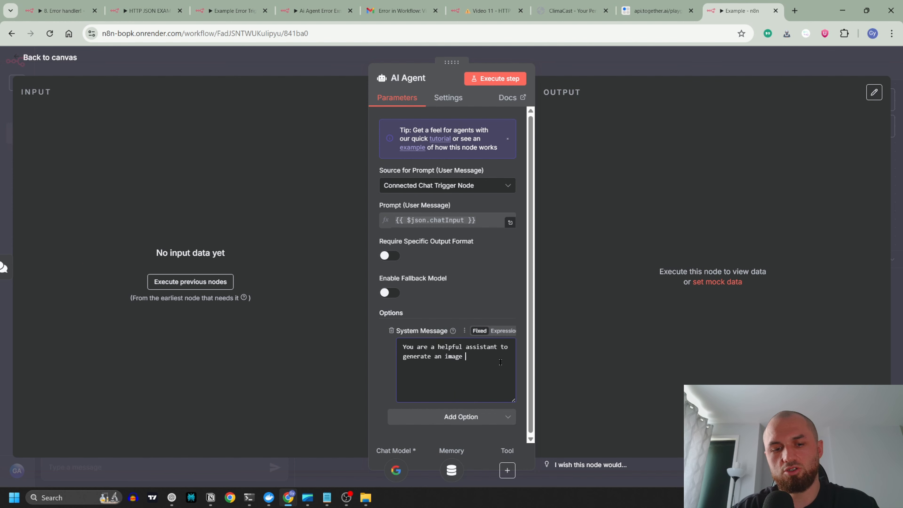
text(generation prom)
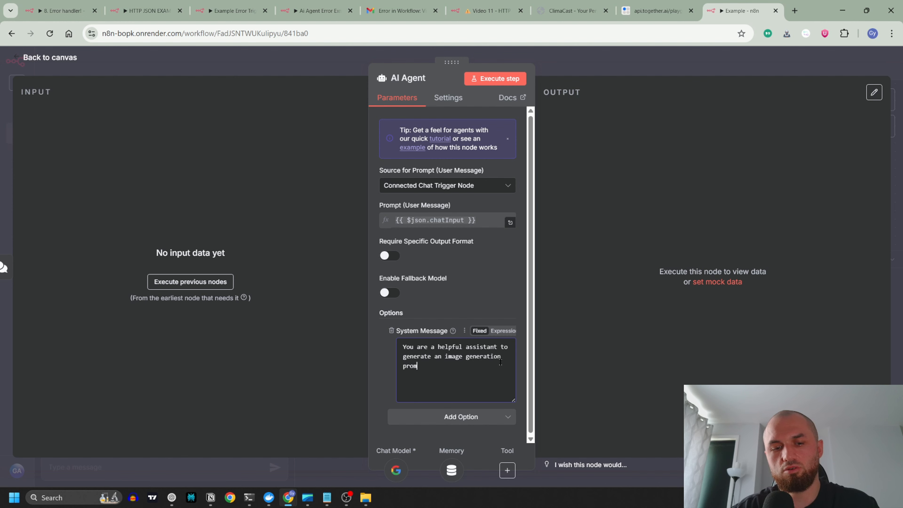
text(pt detailed for GPT 1 model)
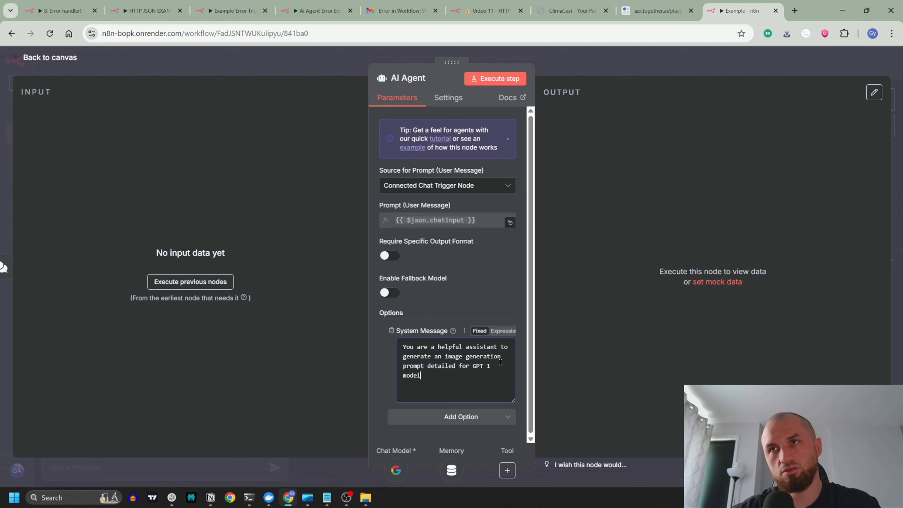
key(Escape)
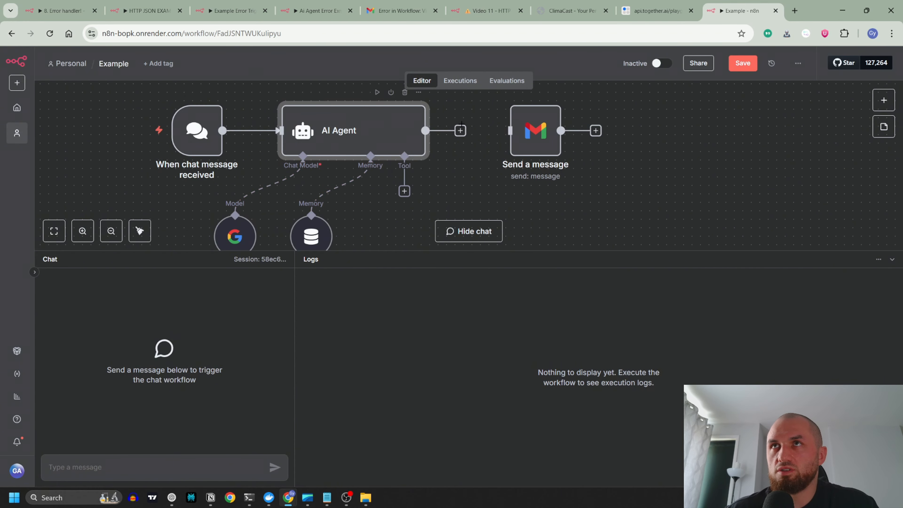
Step: Extend the AI Agent's system message with "and an instagram captions for the image" before the final period
double_click(388, 127)
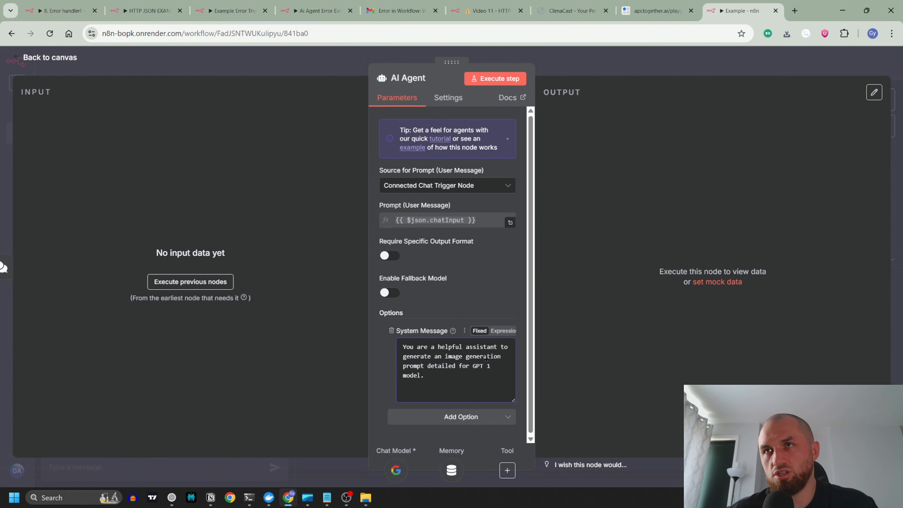
click(421, 375)
text(and an instagram )
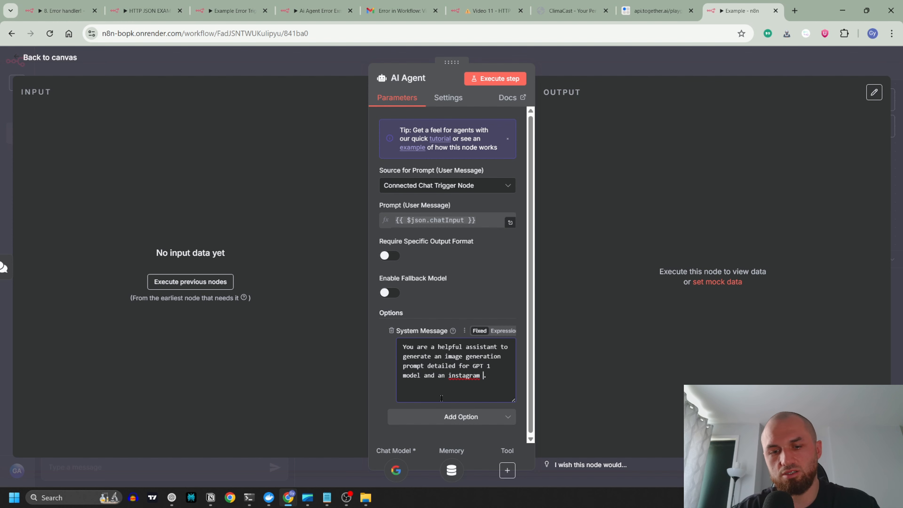
text(captions)
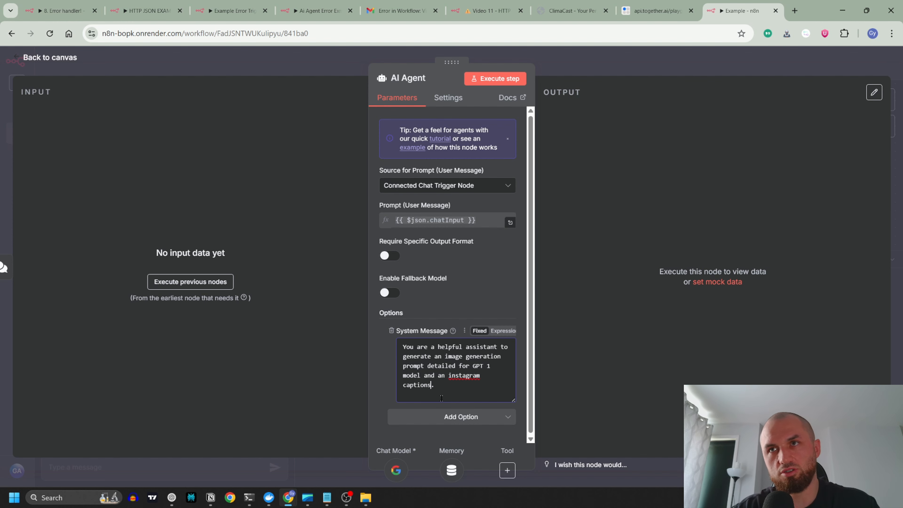
text( for the )
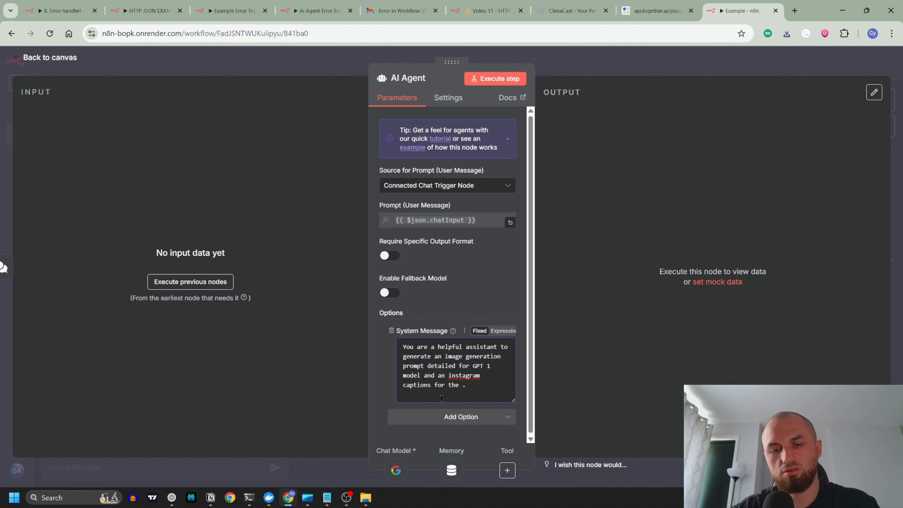
text(image)
Step: Require a specific output format for the AI Agent and attach a Structured Output Parser
click(394, 259)
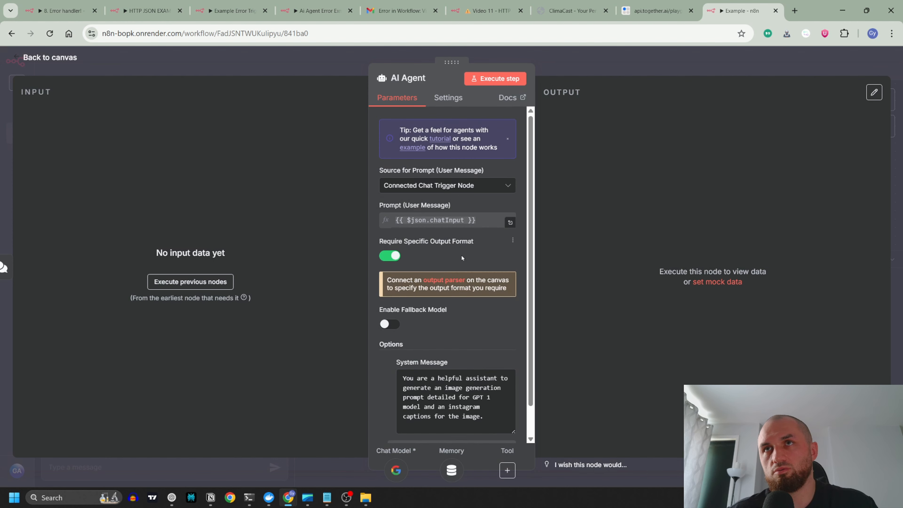
click(337, 68)
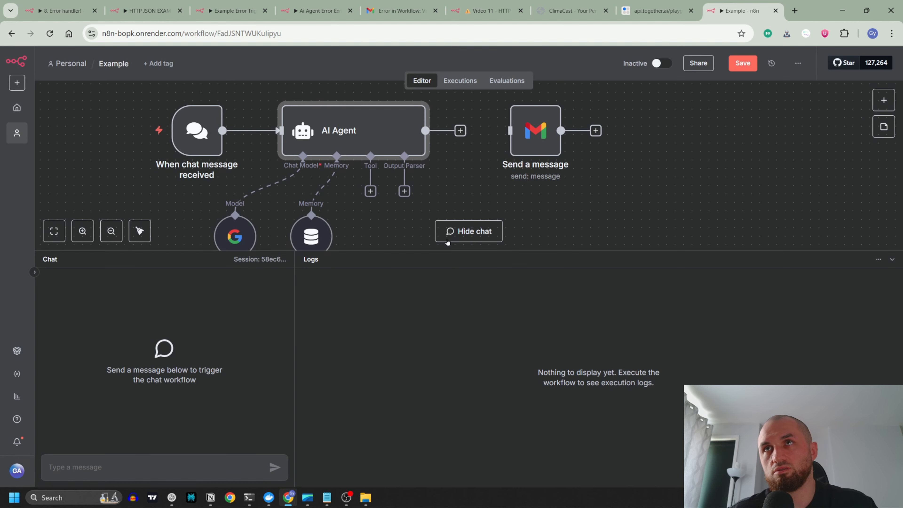
click(405, 191)
click(783, 201)
Step: Rename the first property of the parser's JSON example to "prompt" and give it the value "prompt"
text(prompt)
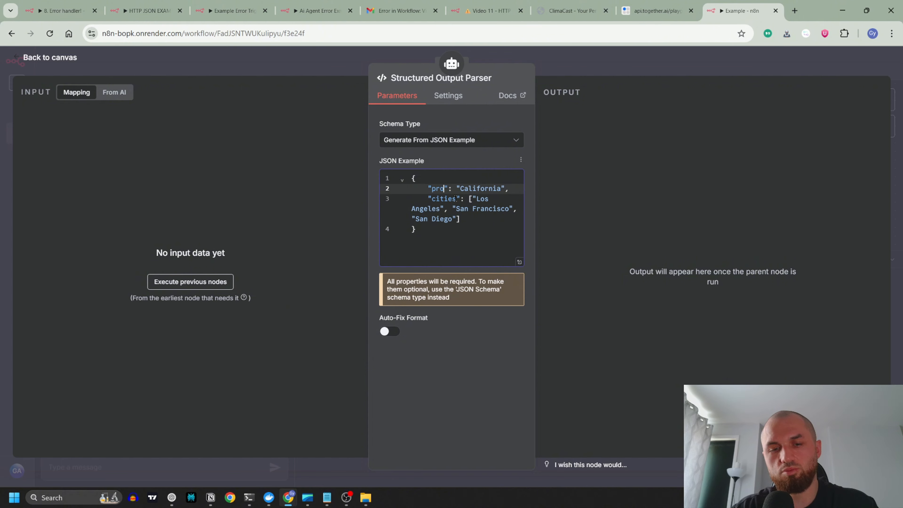
double_click(486, 188)
text(prompt)
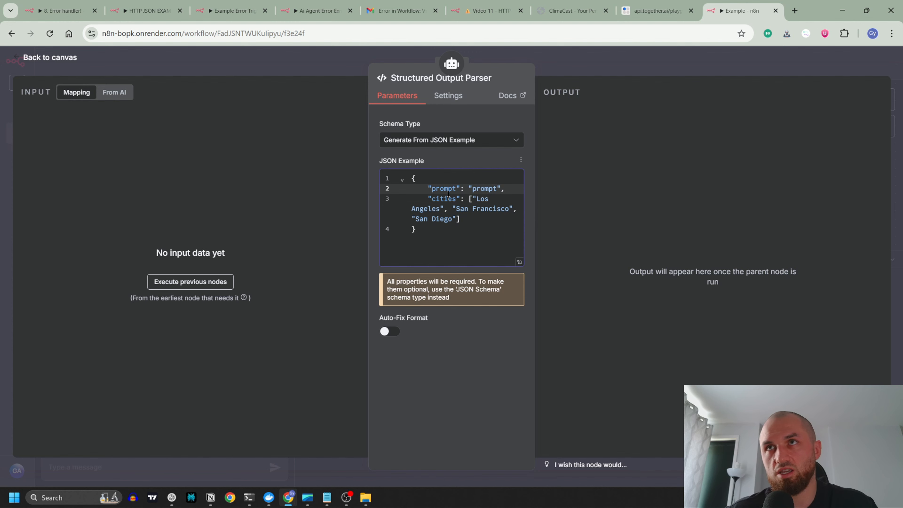
Step: Rename the second property of the JSON example to "captions" and replace its city list with the string "captions"
double_click(443, 200)
text(captions)
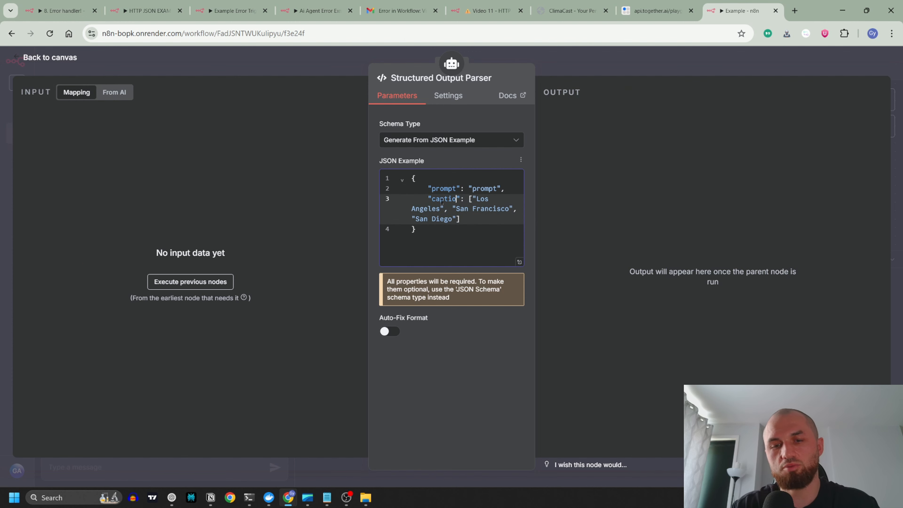
drag(461, 220, 478, 199)
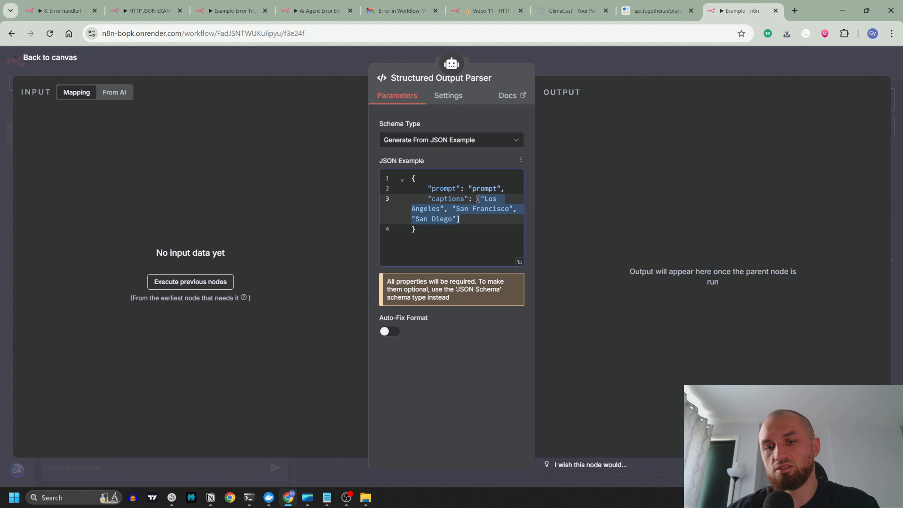
key(BackSpace)
text("captions":)
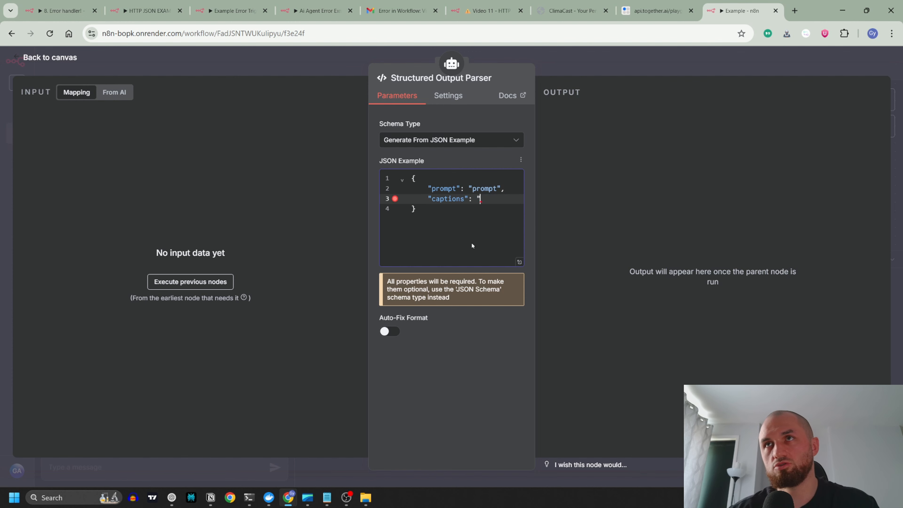
text(")
key(Left)
text(captions)
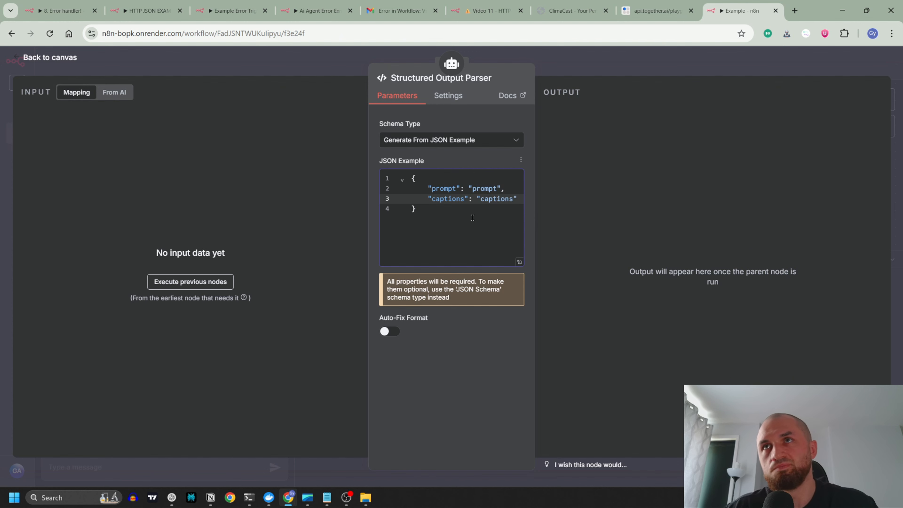
Step: Copy the entire JSON example from the Structured Output Parser and return to the canvas
click(445, 188)
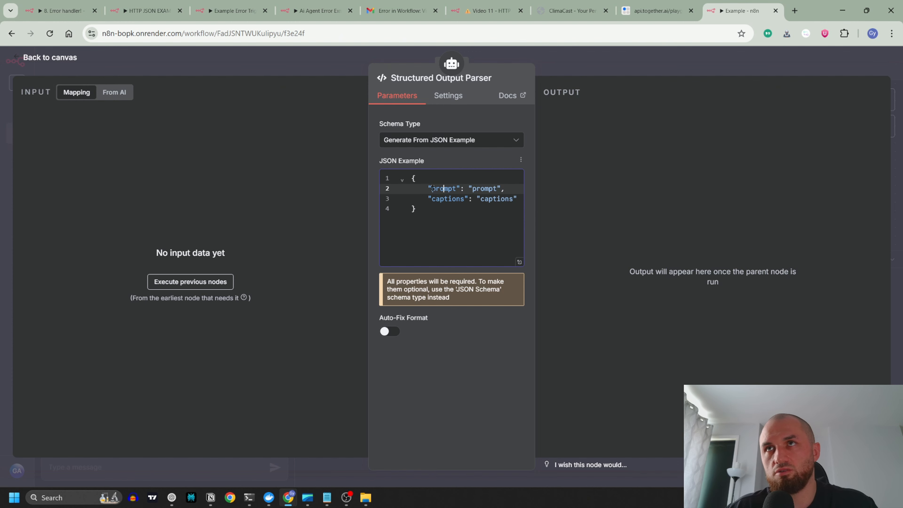
drag(433, 189, 458, 187)
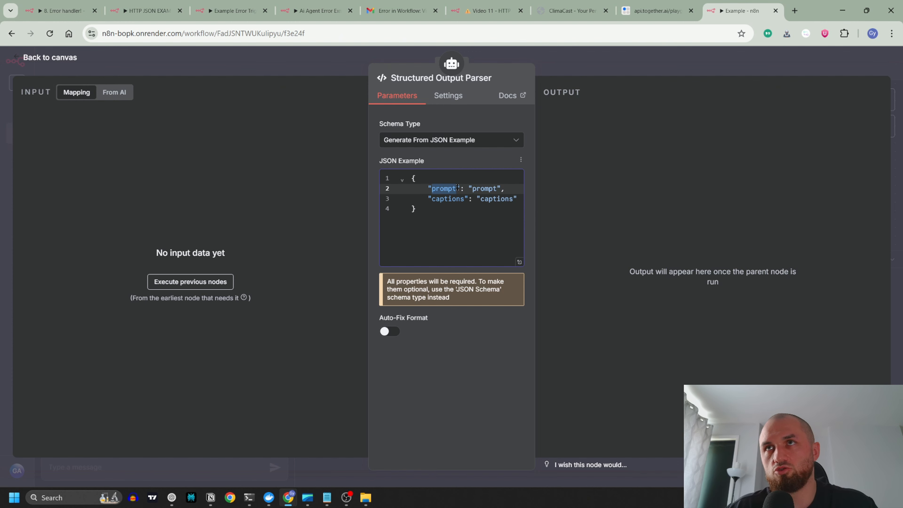
click(309, 50)
double_click(401, 225)
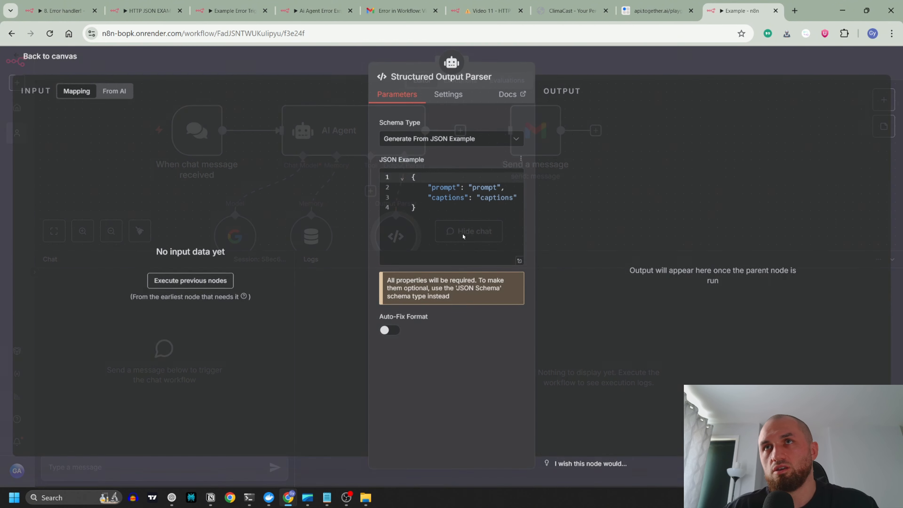
click(440, 225)
key(ctrl+a)
key(ctrl+c)
click(317, 57)
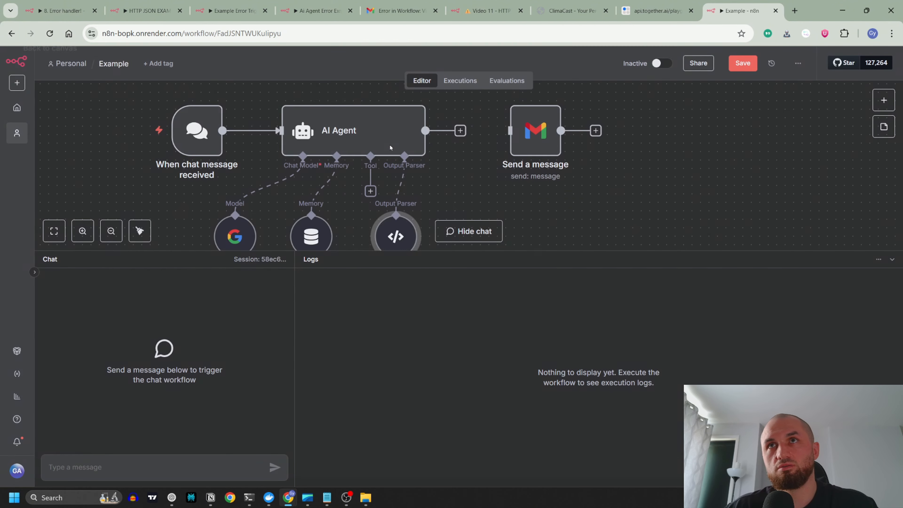
Step: Append "ouptut format is this:" and the copied JSON example to the AI Agent's system message, and save the workflow
double_click(391, 145)
click(496, 421)
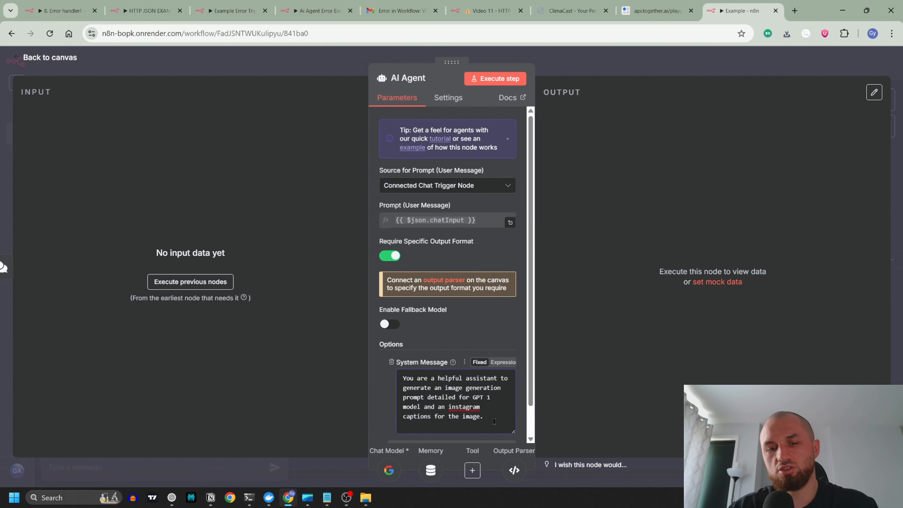
key(Return)
key(Return)
text(ouptut fo)
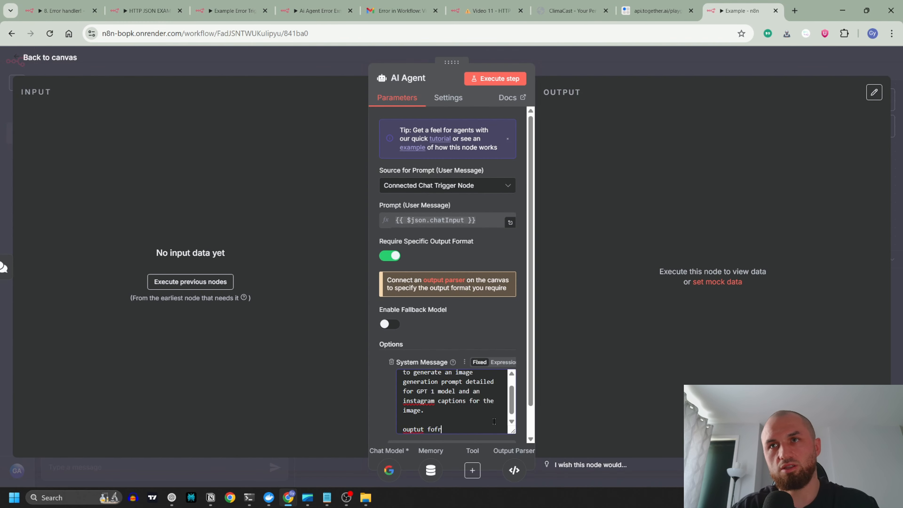
text(f)
key(BackSpace)
text(rmat is this:)
key(Return)
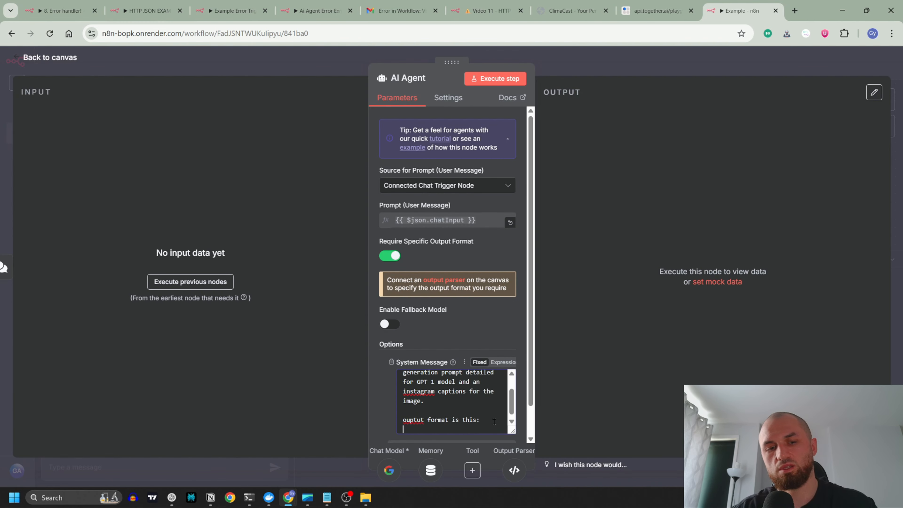
key(ctrl+v)
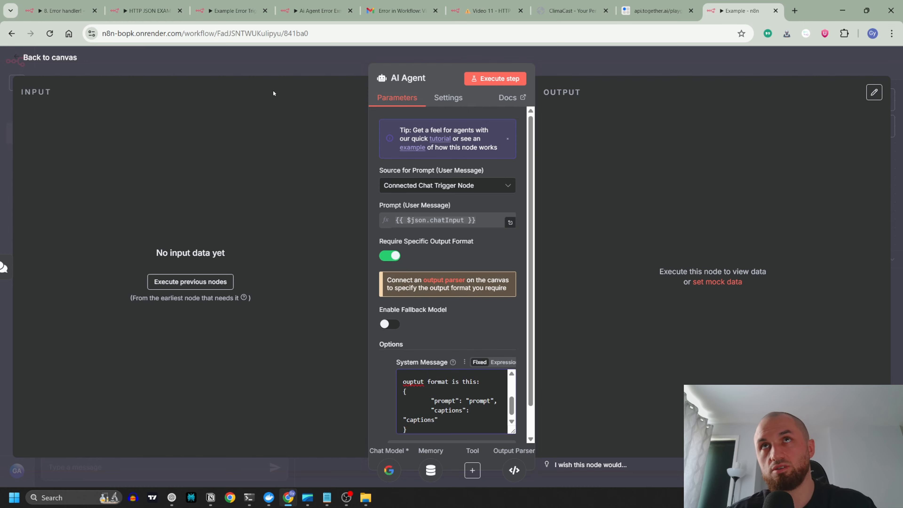
click(323, 60)
click(742, 64)
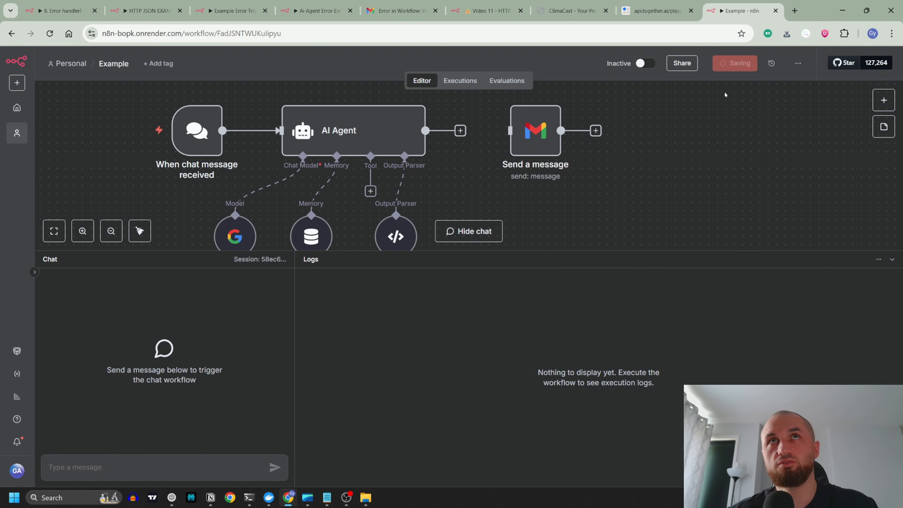
Step: Send the chat message "i want ot generate a motivational post for business owners." and review the AI Agent's output
mouse_move(233, 228)
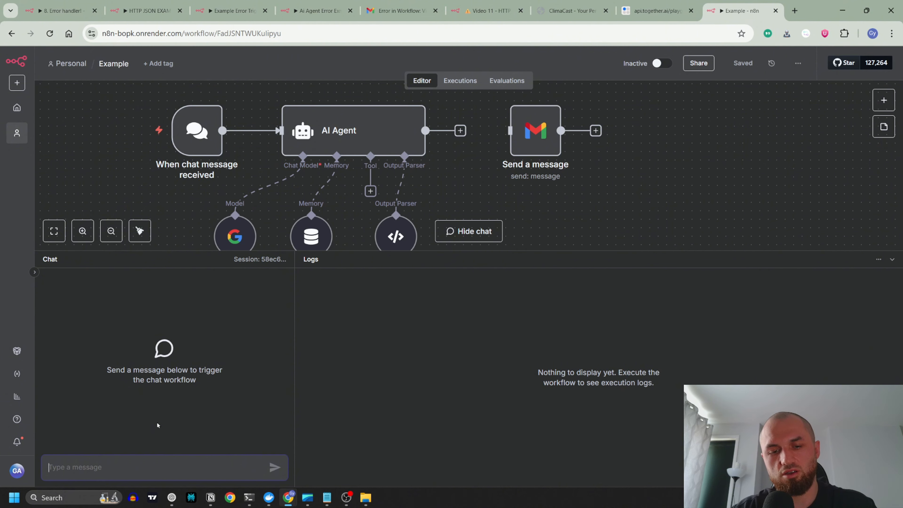
text(i want ot)
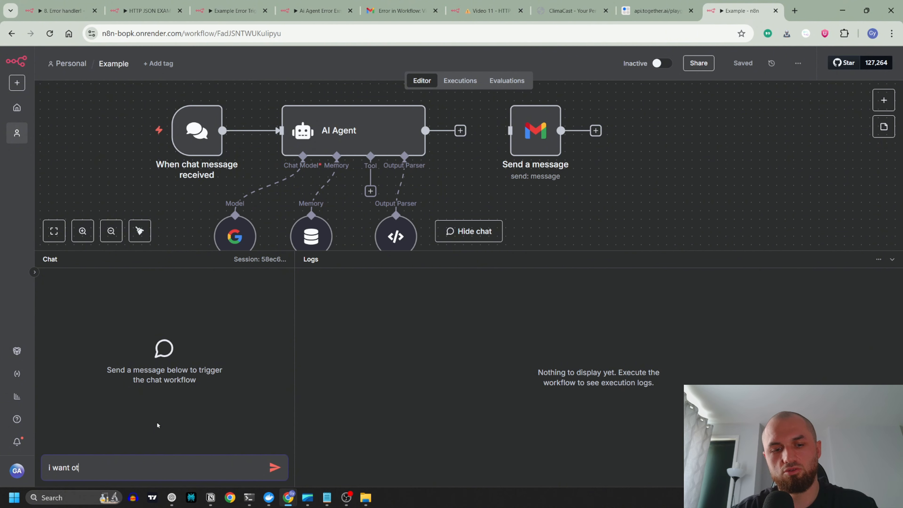
text( generate a motivational post for )
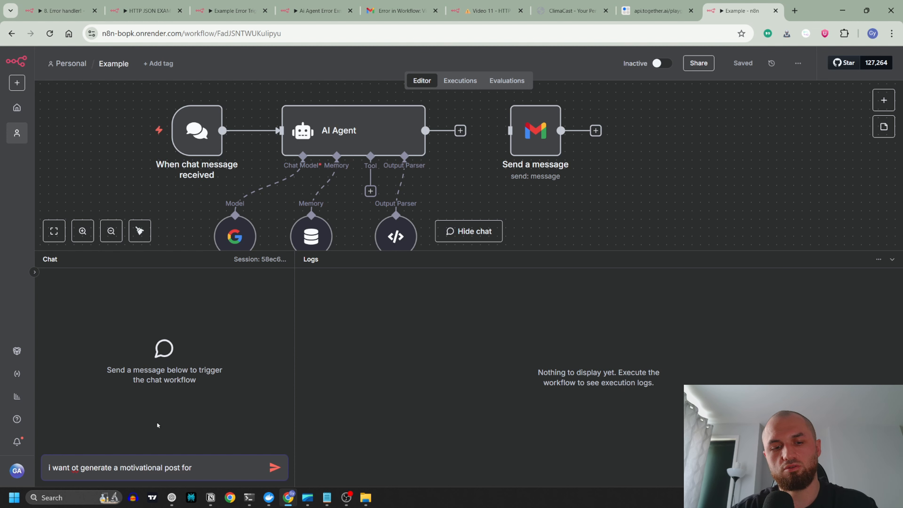
text(business )
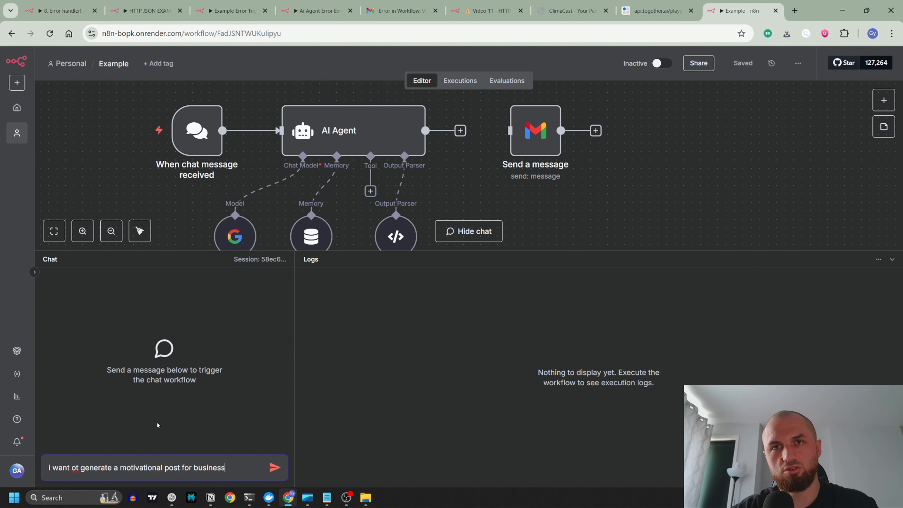
text(owners.)
key(Return)
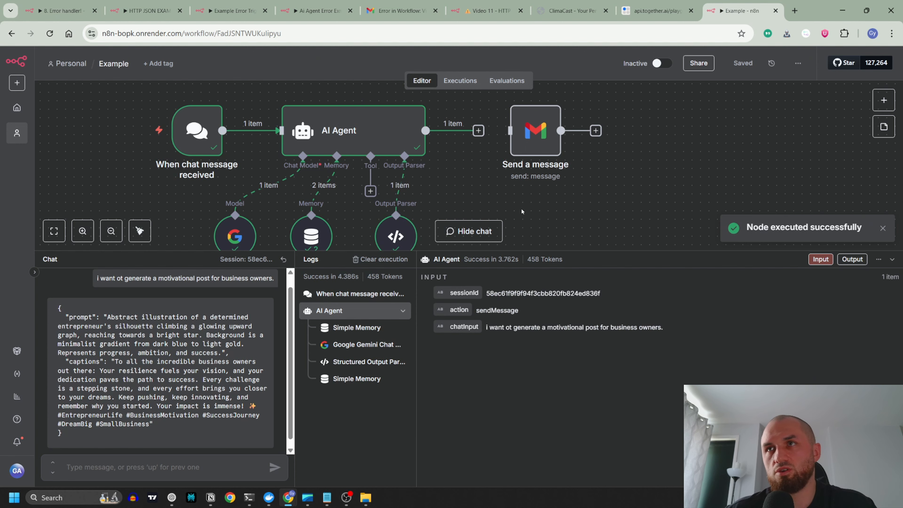
double_click(405, 140)
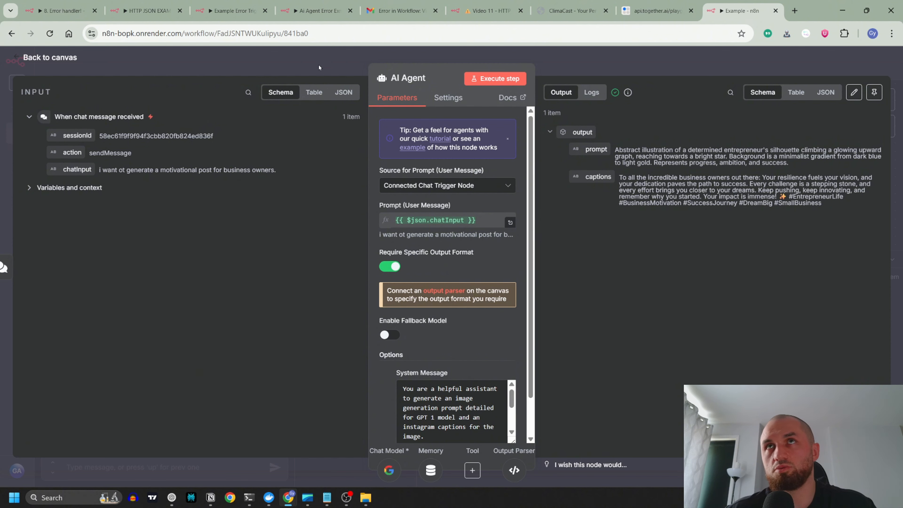
click(327, 64)
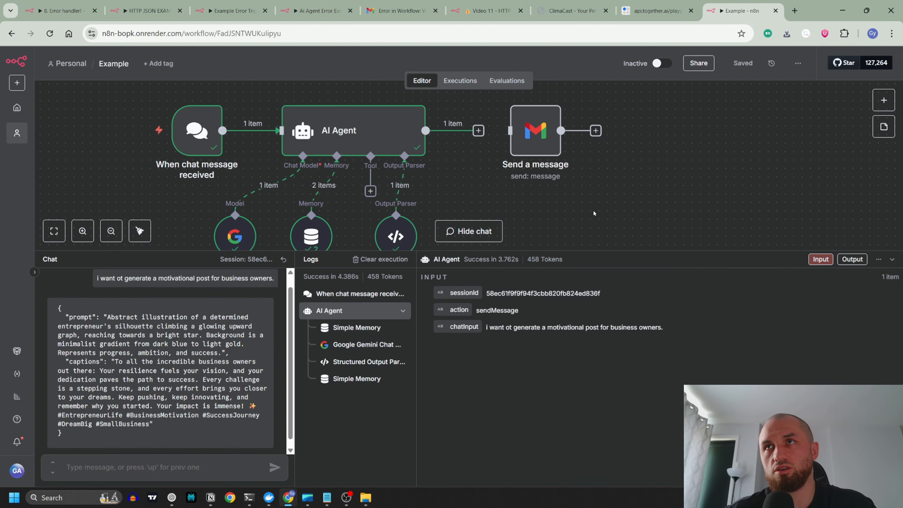
Step: Collapse the chat and logs, move Send a message farther from the AI Agent to make room, and check its parameters
click(892, 259)
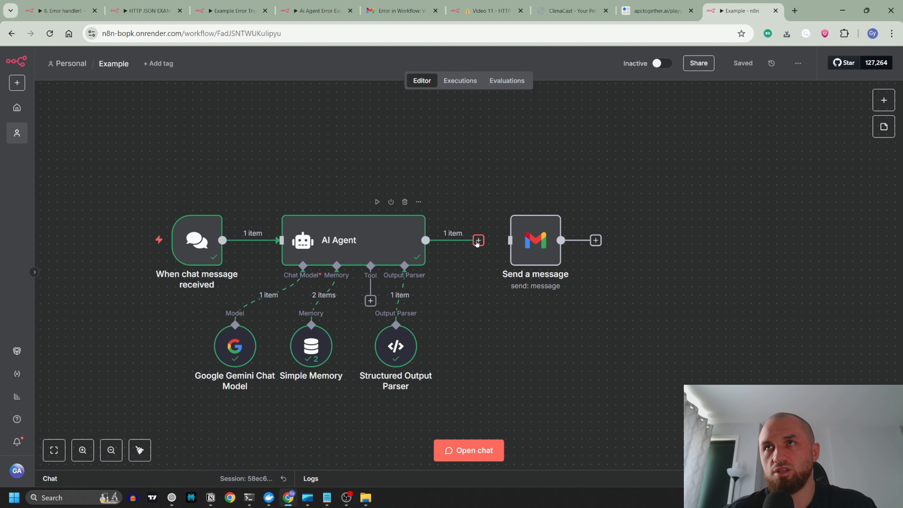
drag(516, 274, 736, 274)
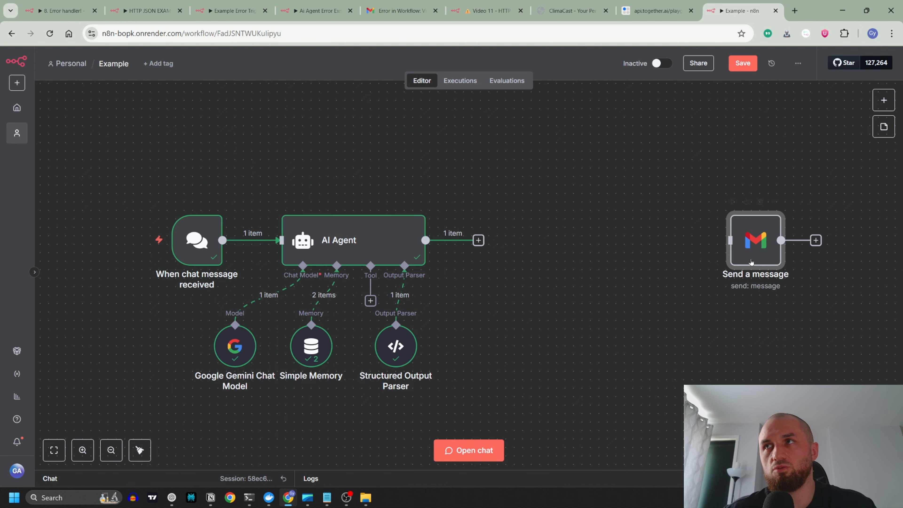
double_click(759, 249)
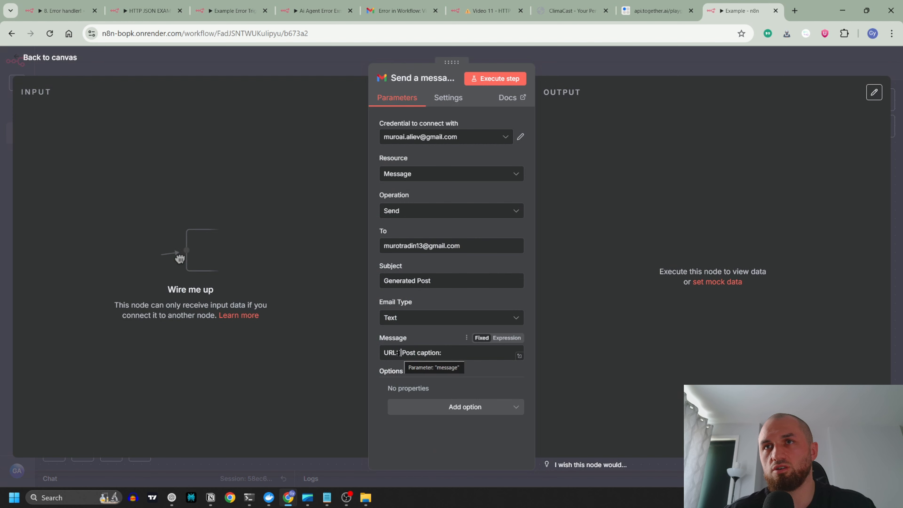
click(329, 60)
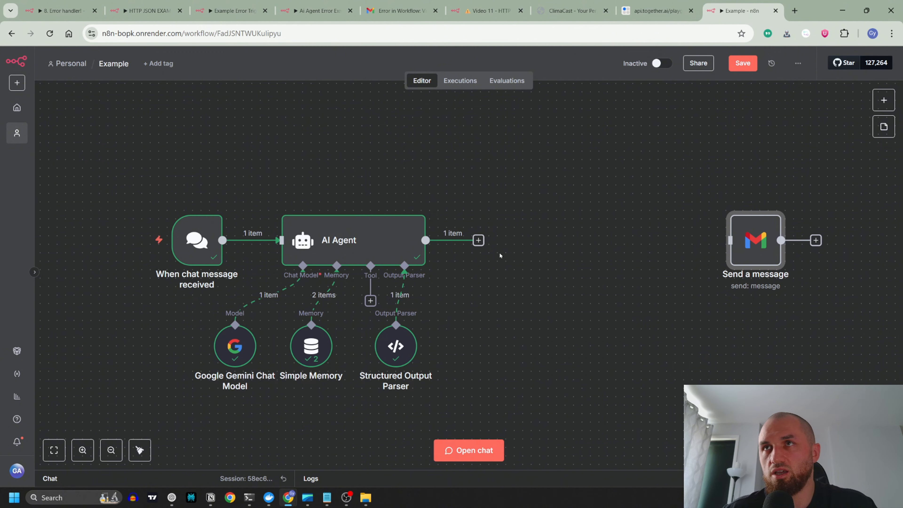
Step: Add an OpenAI Generate an image node after the AI Agent
click(478, 240)
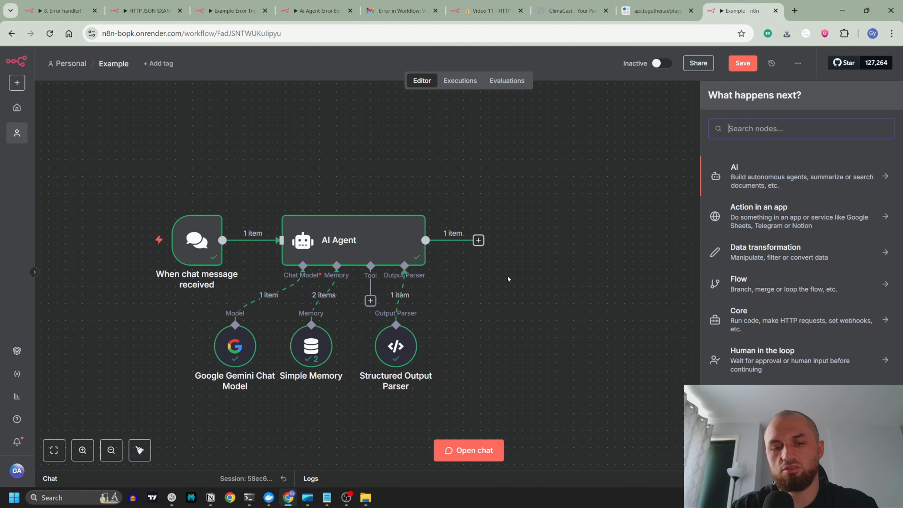
text(opne)
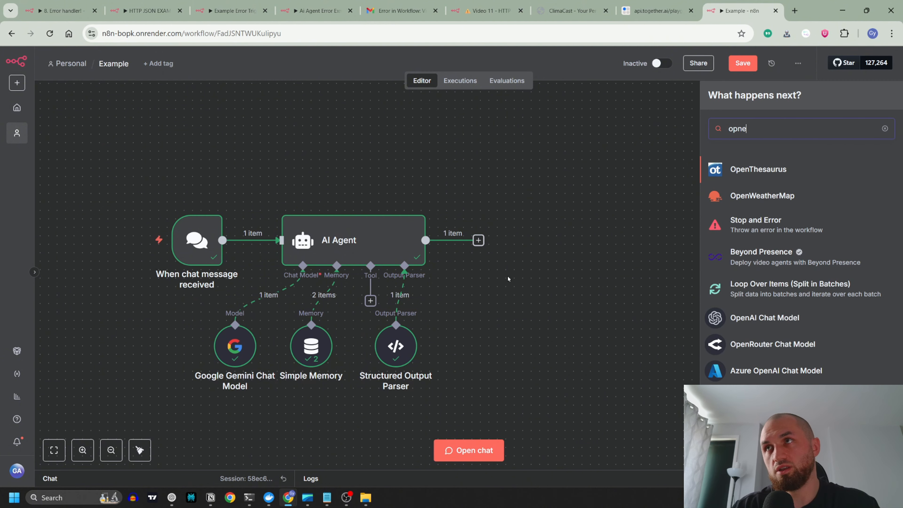
key(BackSpace)
key(Return)
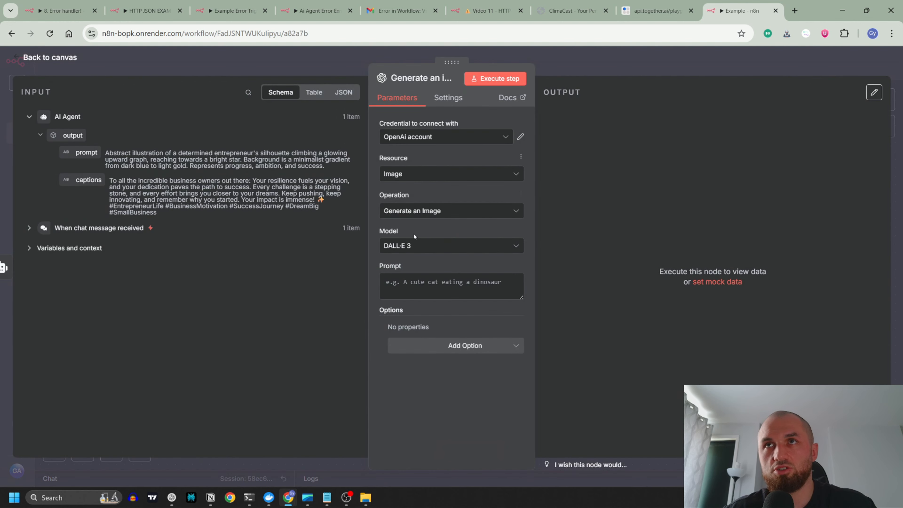
Step: Keep DALL·E 3 as the image model and enable the Respond with Image URL(s) option
click(429, 245)
click(431, 248)
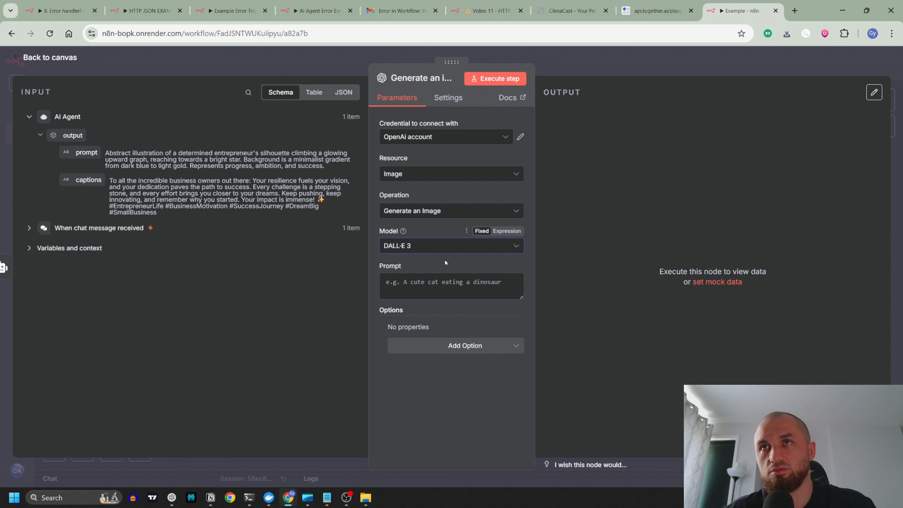
click(433, 345)
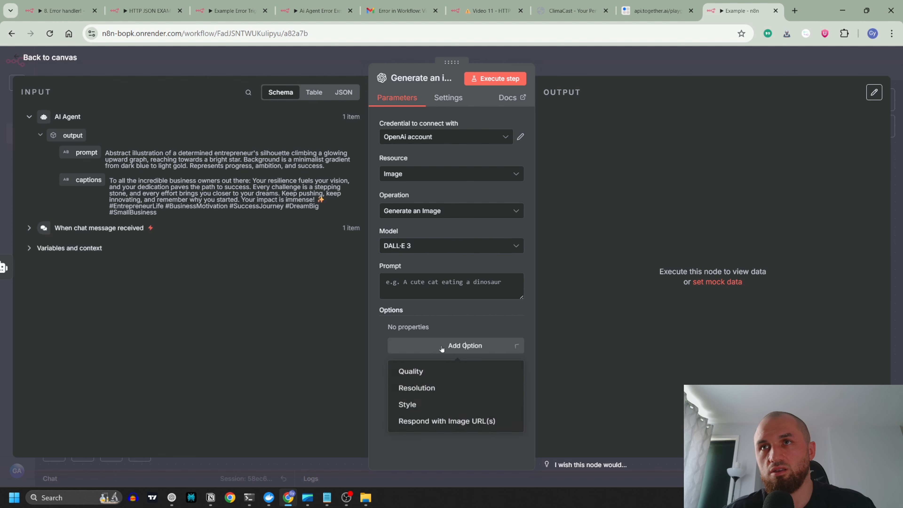
click(452, 429)
click(406, 340)
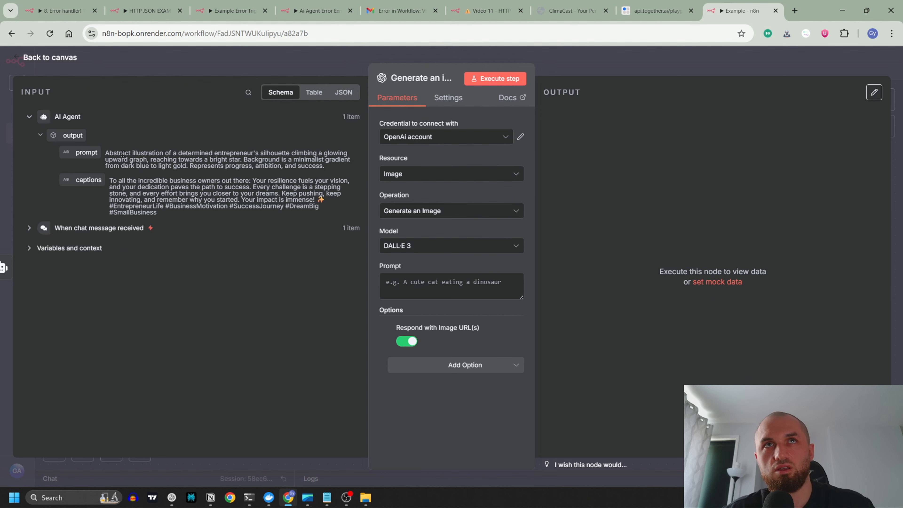
Step: Map the AI Agent's prompt output into the image node's Prompt and line the node up with the AI Agent
drag(87, 152, 445, 283)
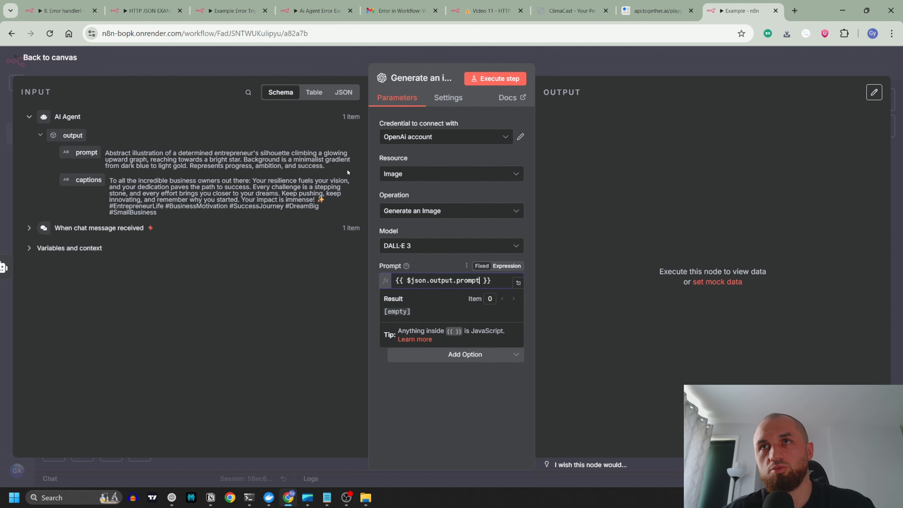
click(314, 74)
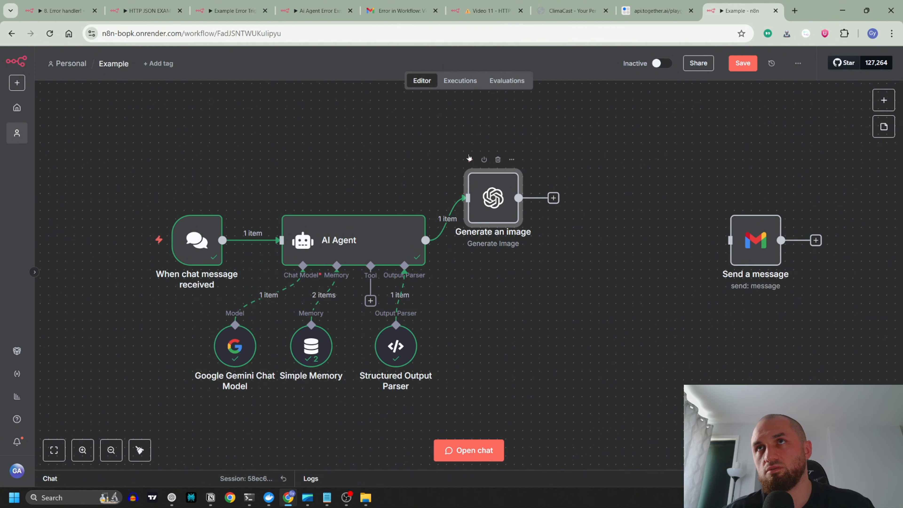
drag(491, 195, 491, 236)
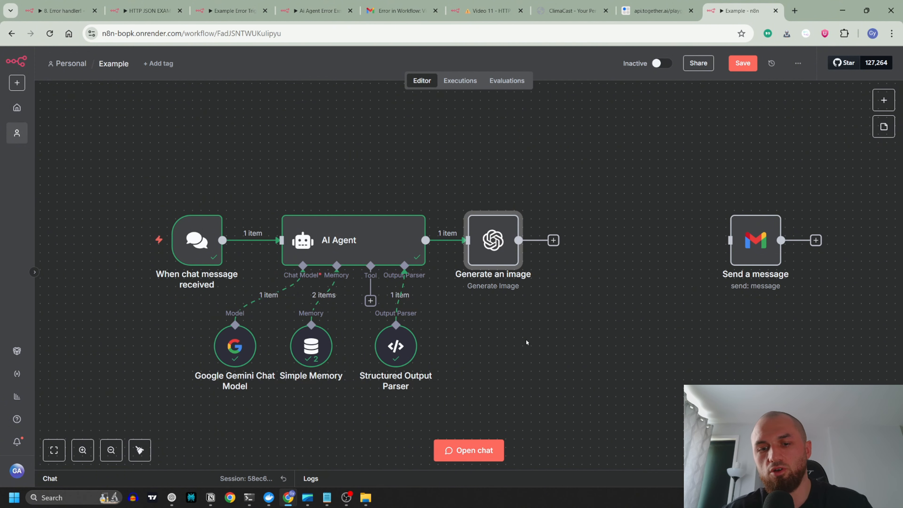
Step: Pin the output data of the chat trigger and the AI Agent, and check the agent's pinned prompt and captions
click(198, 242)
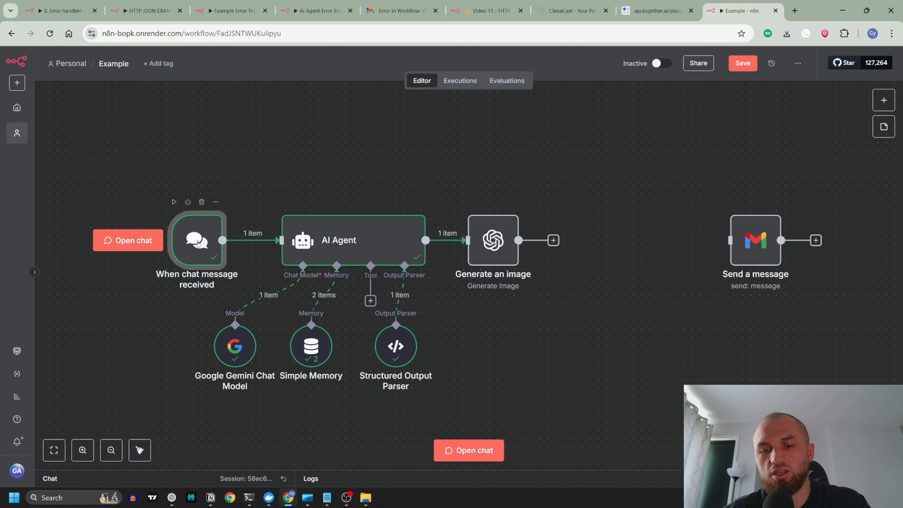
click(367, 238)
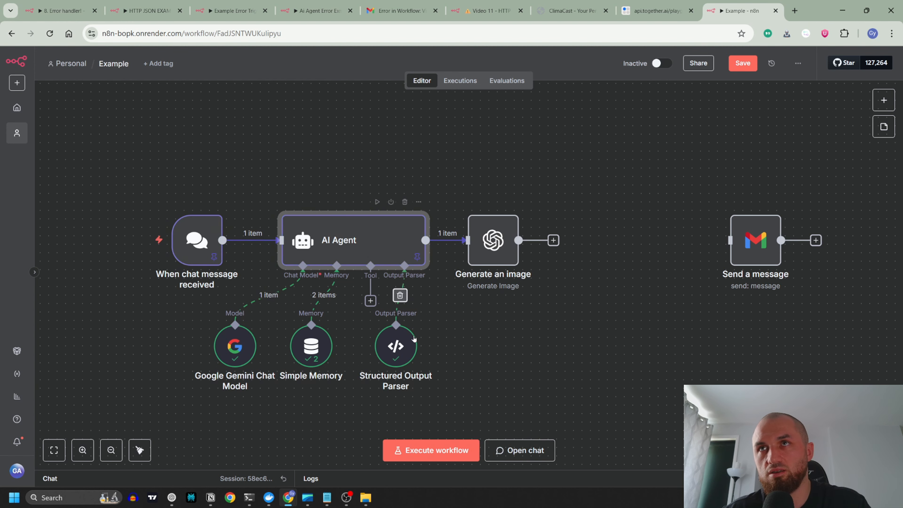
double_click(388, 242)
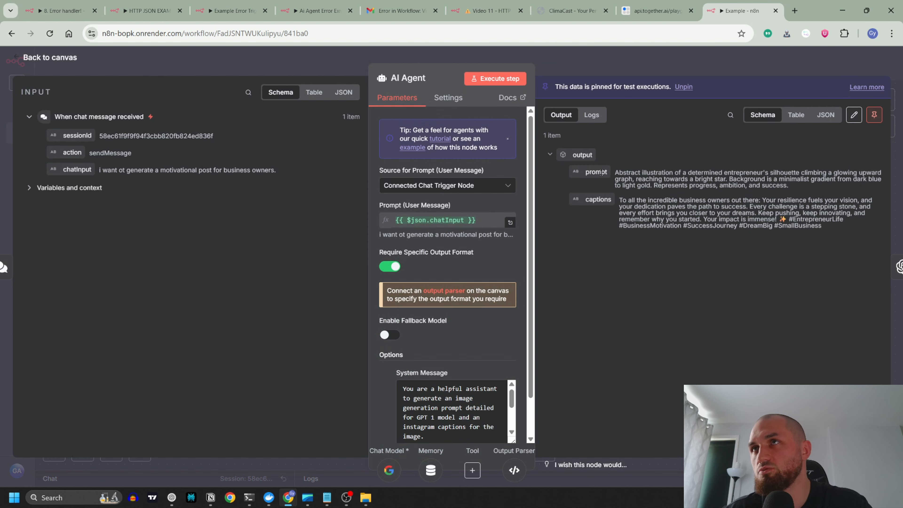
drag(618, 174, 716, 179)
click(661, 200)
click(435, 50)
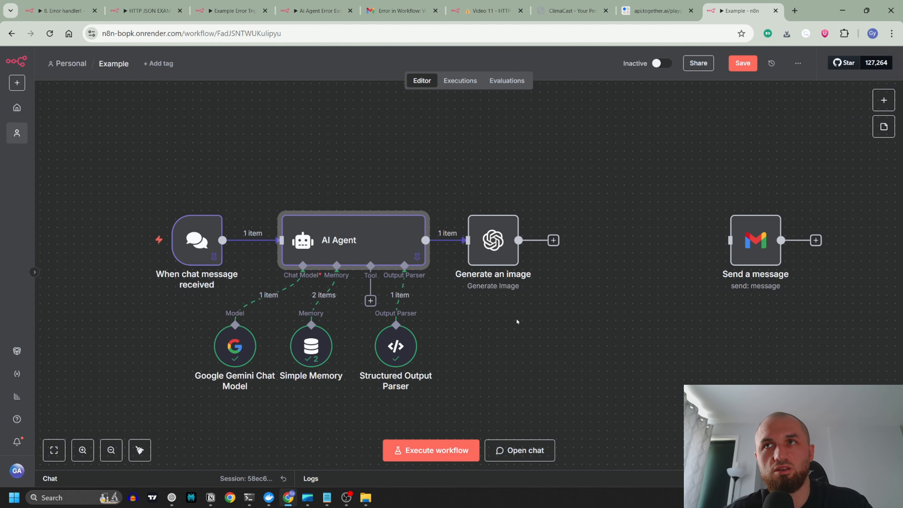
Step: Execute only the Generate an image node using the pinned data
mouse_move(486, 224)
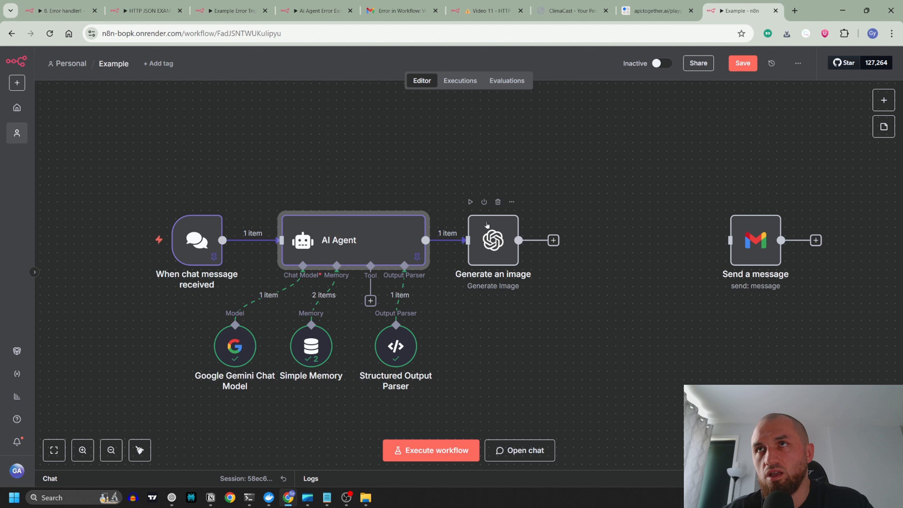
click(470, 202)
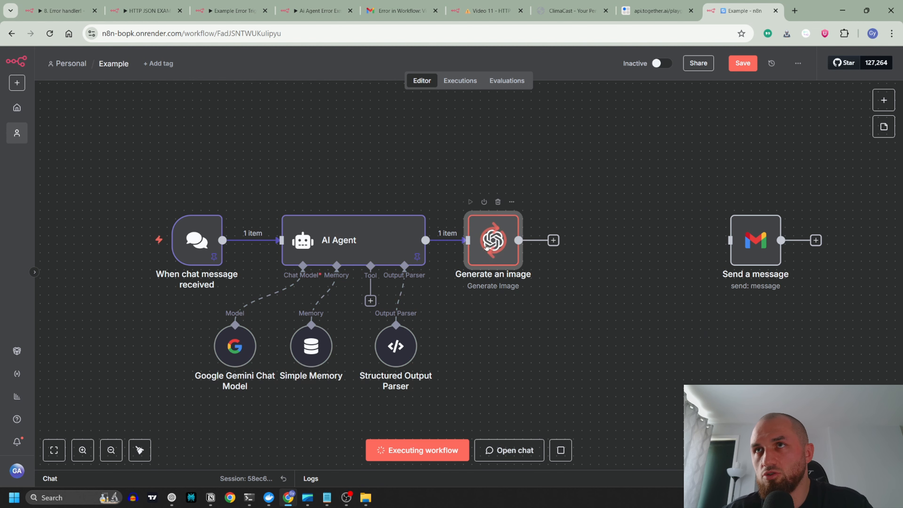
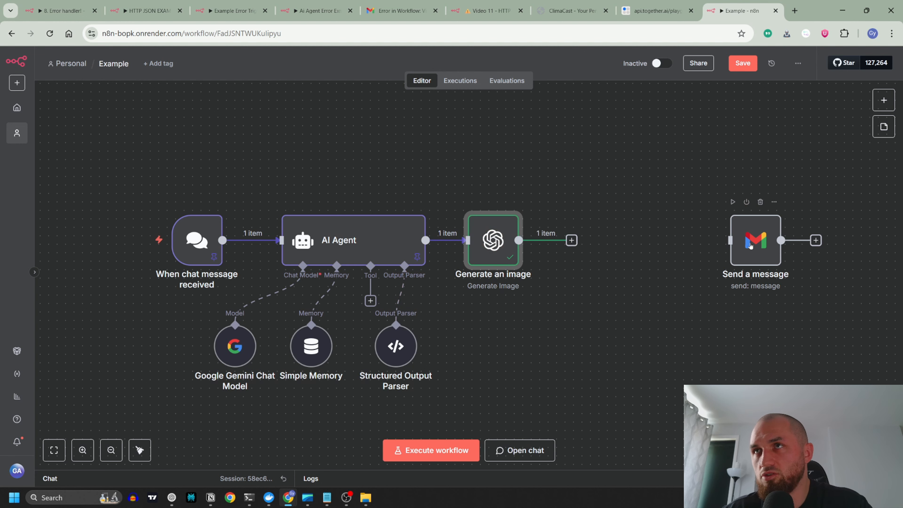
Step: Check and pin the Generate an image output, then connect that node to the Send a message node
double_click(497, 241)
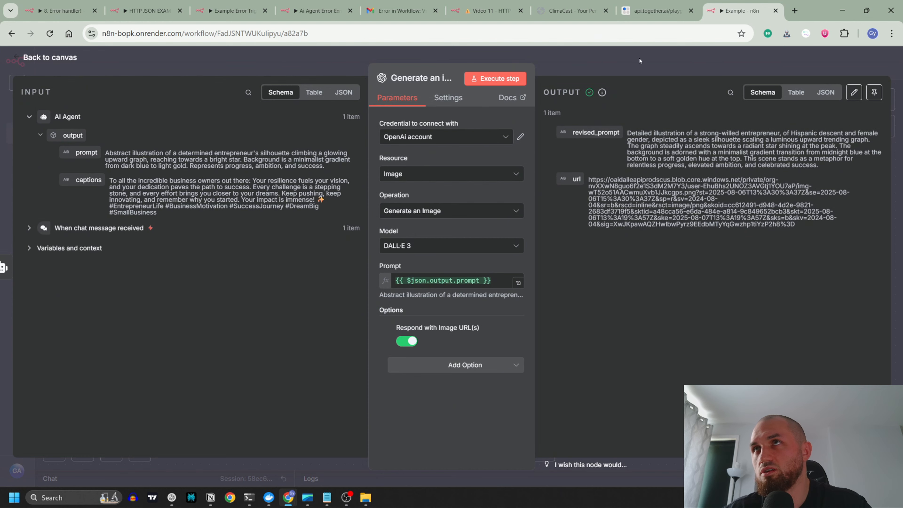
click(624, 56)
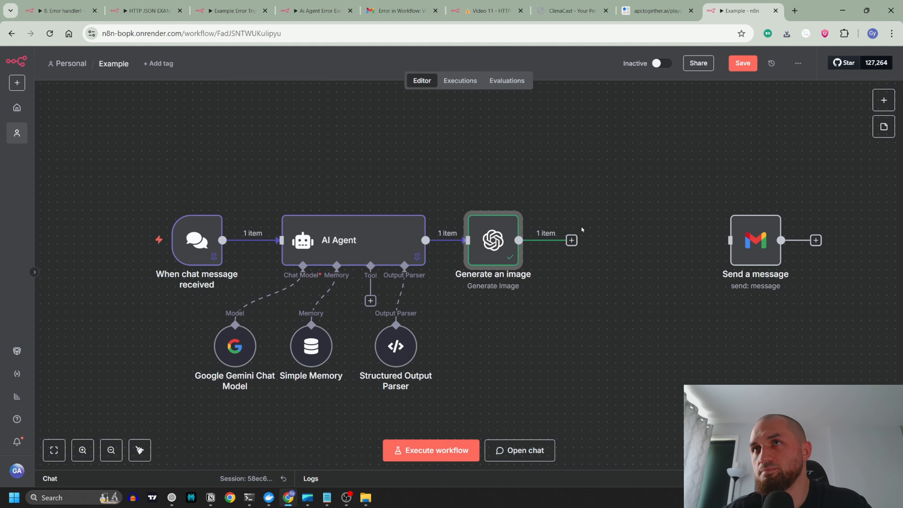
key(p)
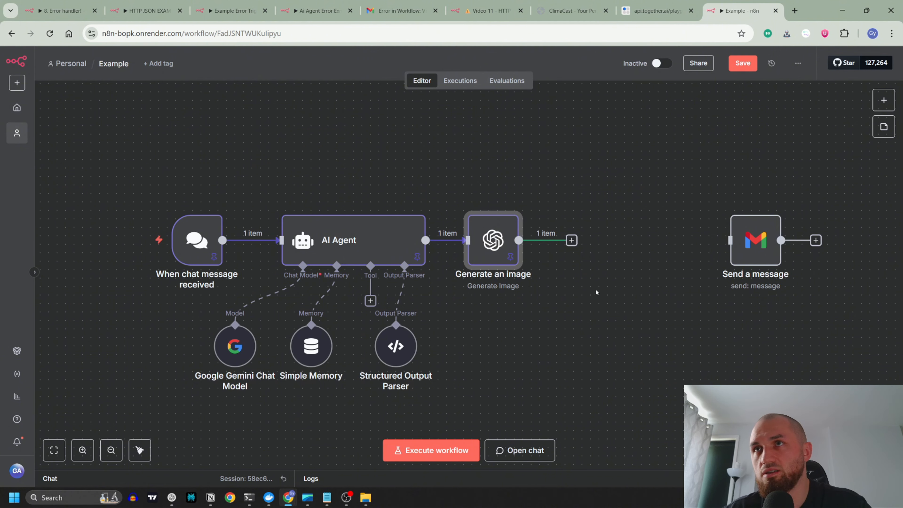
drag(754, 242, 643, 242)
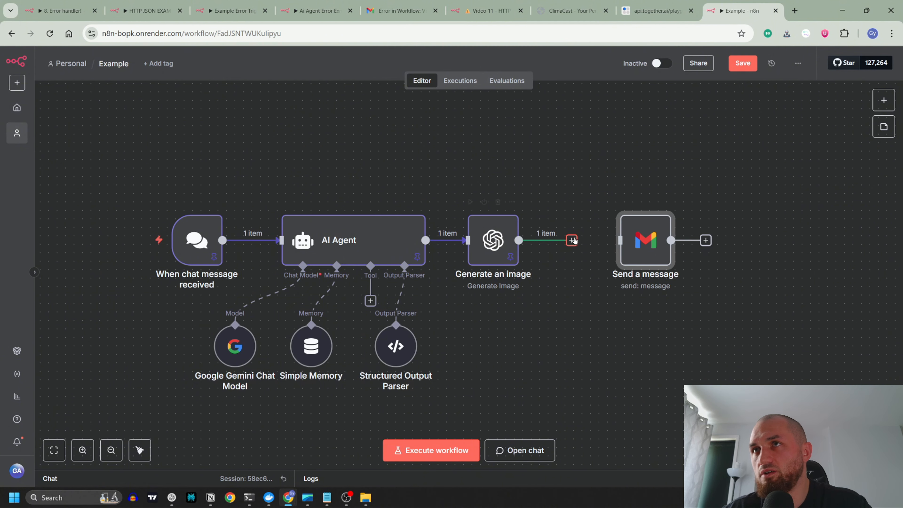
drag(571, 240, 606, 243)
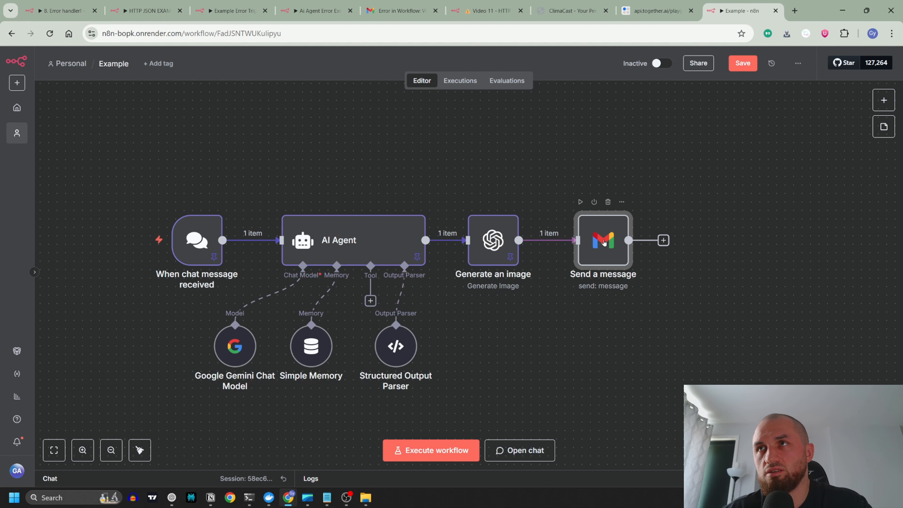
Step: Make the email message an expression with the image node's url after "URL:" and the AI Agent's captions after "Post caption:", and check the result
double_click(604, 242)
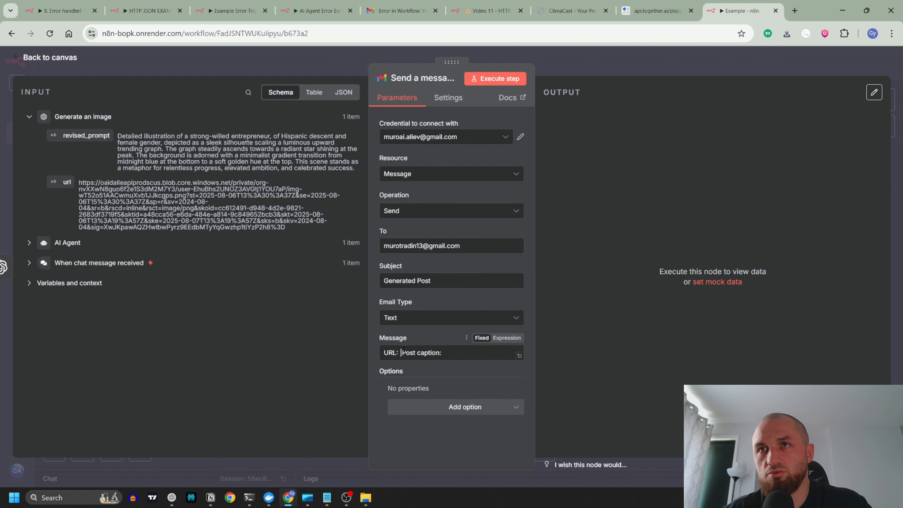
click(515, 339)
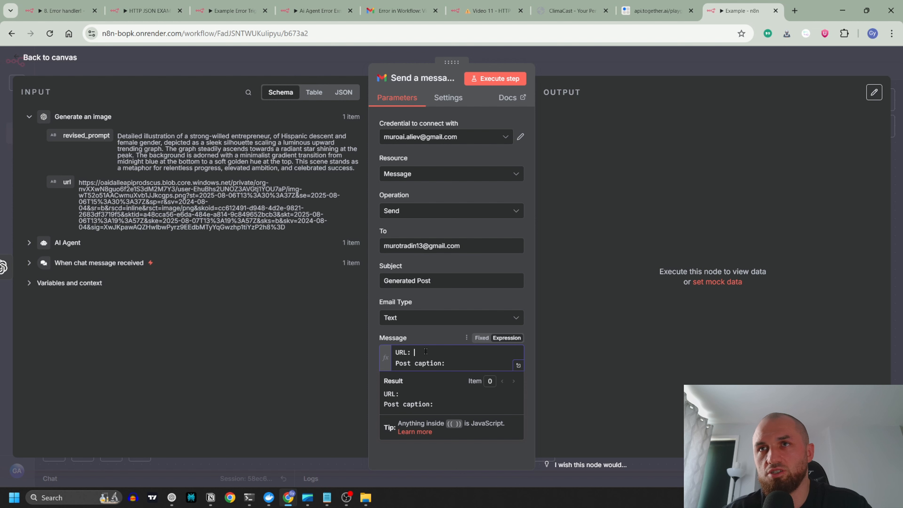
drag(67, 182, 423, 350)
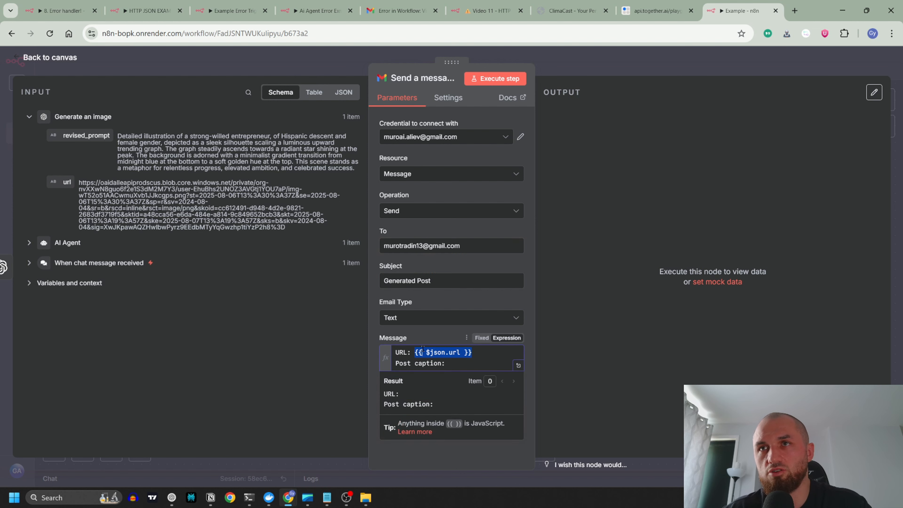
click(70, 242)
drag(85, 198, 458, 365)
click(453, 328)
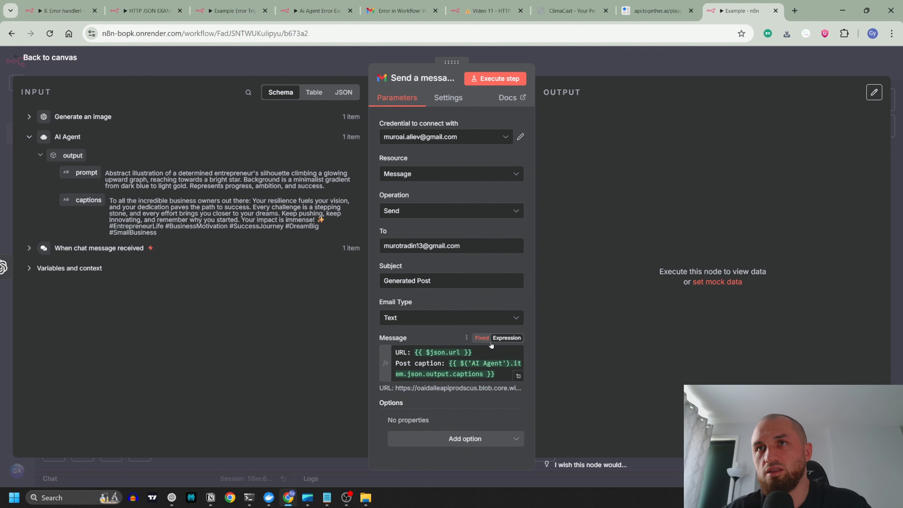
click(510, 376)
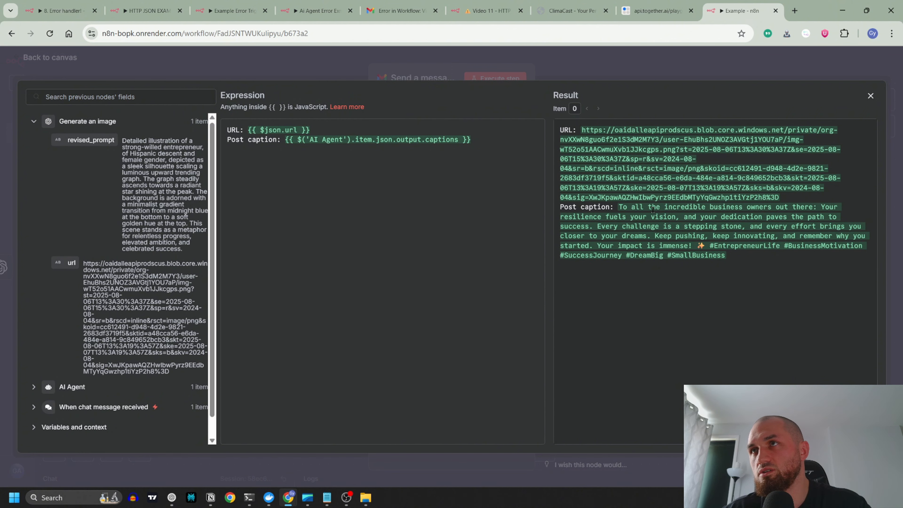
click(460, 56)
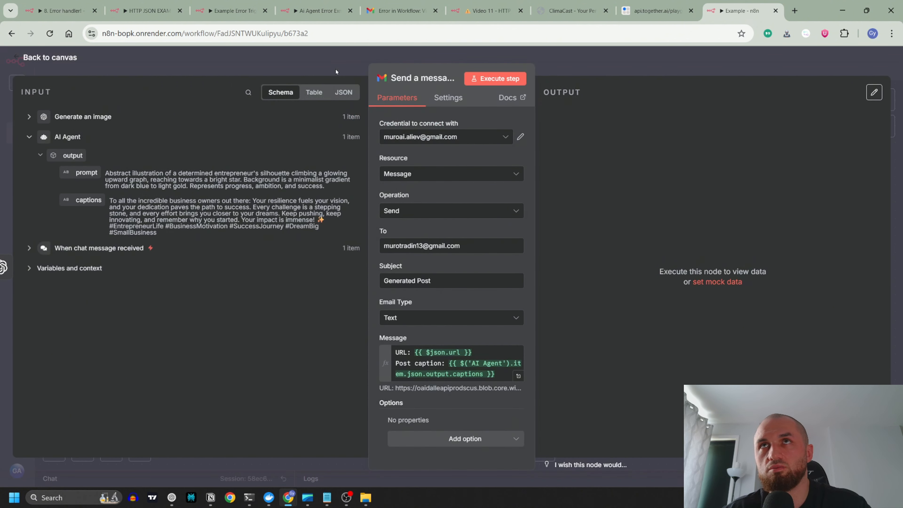
Step: Execute only the Send a message node and look for the email in the Gmail inbox
click(336, 69)
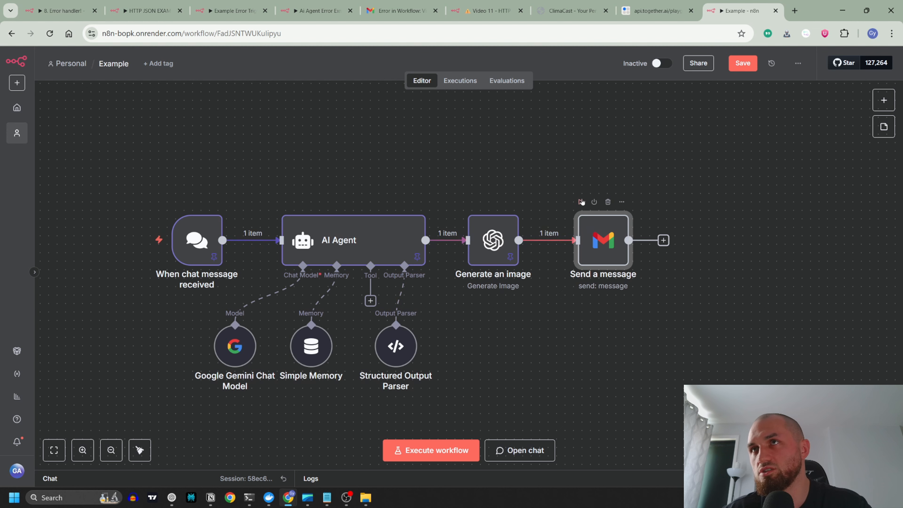
click(582, 202)
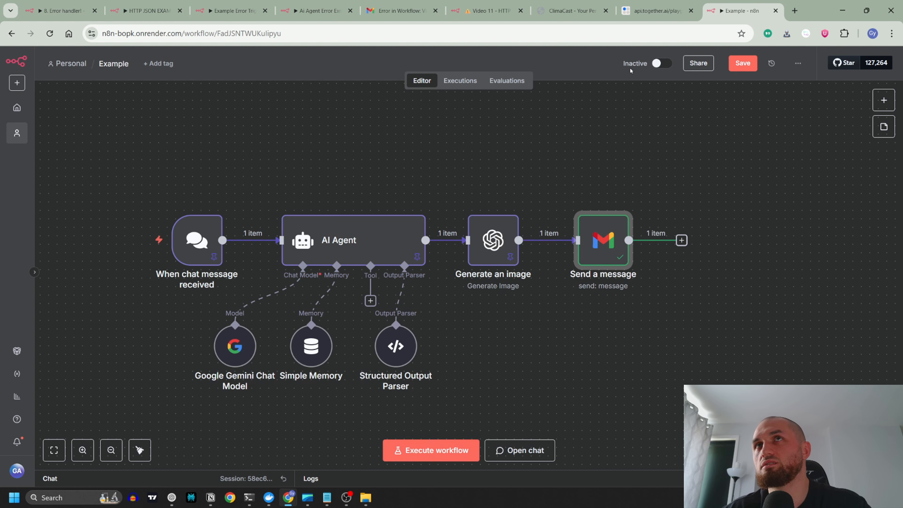
click(399, 11)
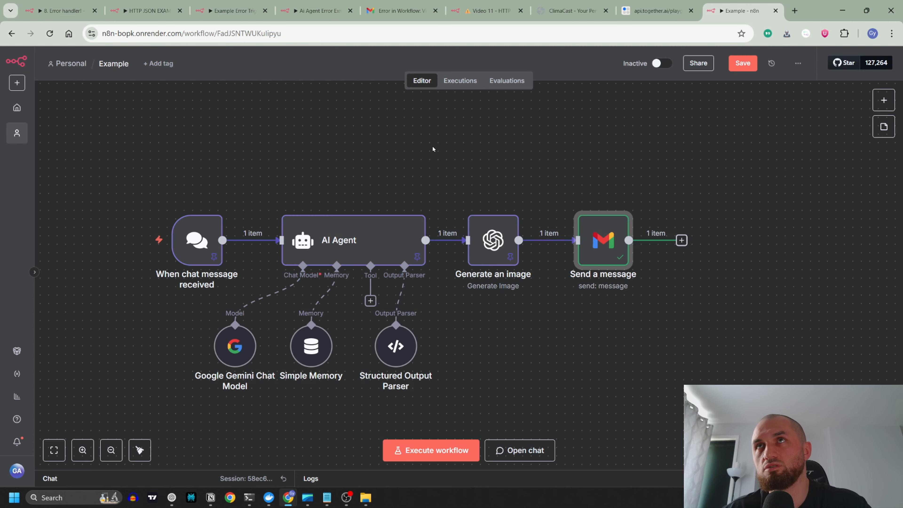
Step: Correct the typo in the Send a message node's recipient email address and execute only that node again
double_click(603, 241)
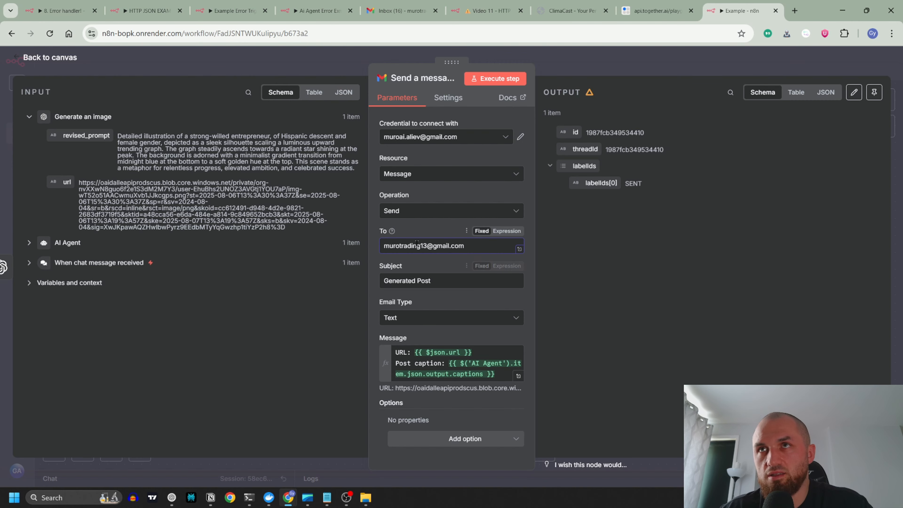
click(420, 246)
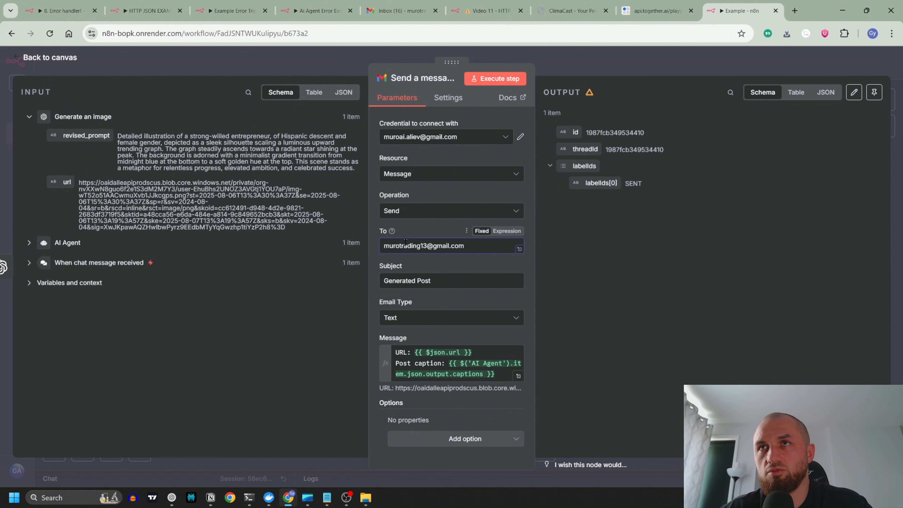
click(346, 58)
mouse_move(617, 251)
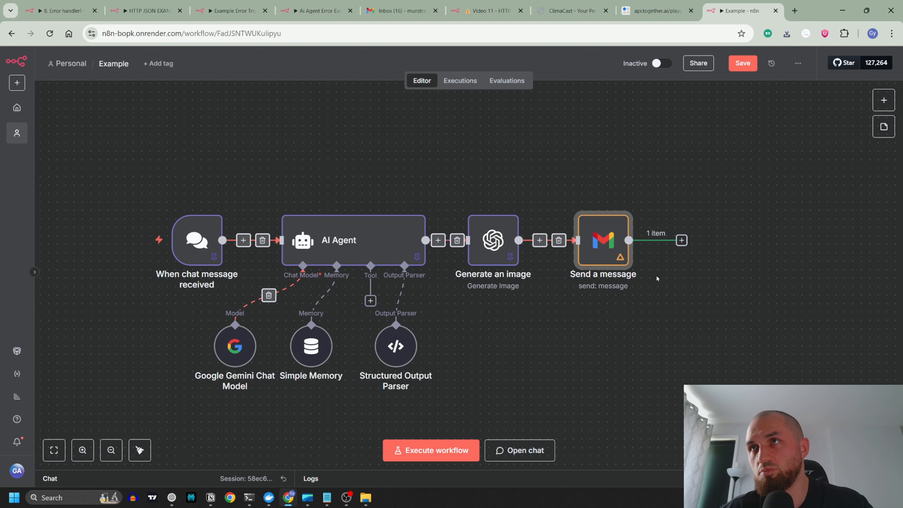
double_click(603, 240)
click(419, 246)
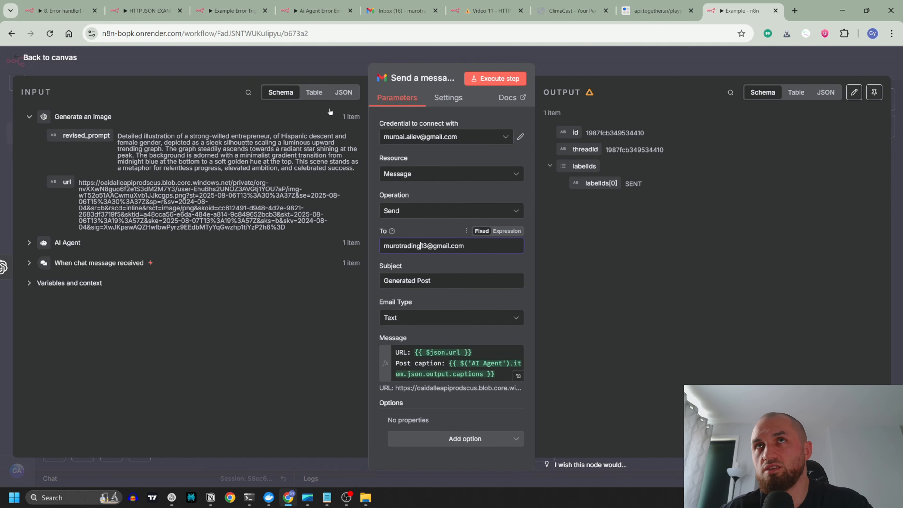
key(Escape)
click(581, 202)
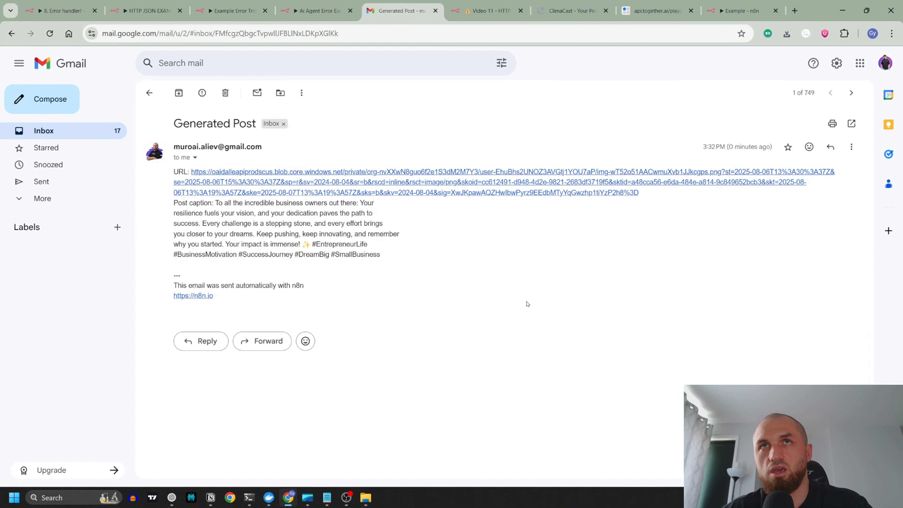
Step: Examine the received Generated Post email in Gmail: its subject, the linked image and the post caption
drag(179, 123, 262, 128)
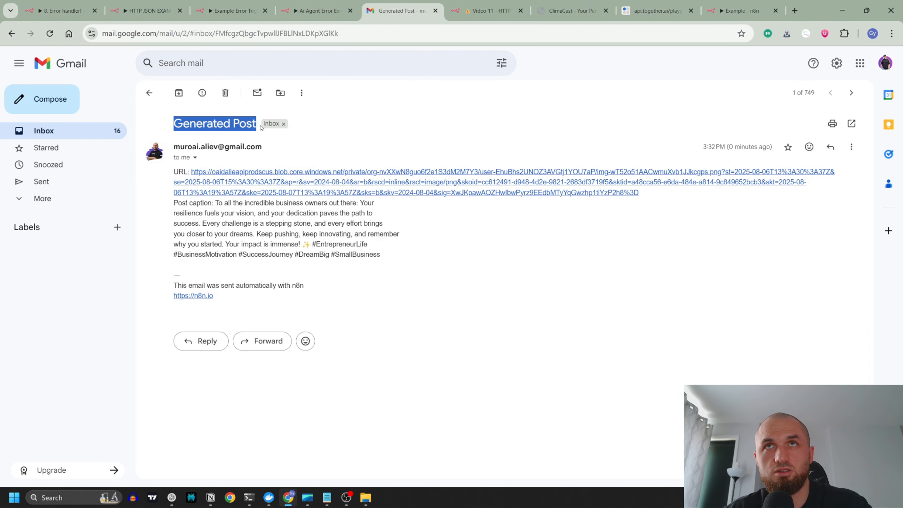
click(281, 186)
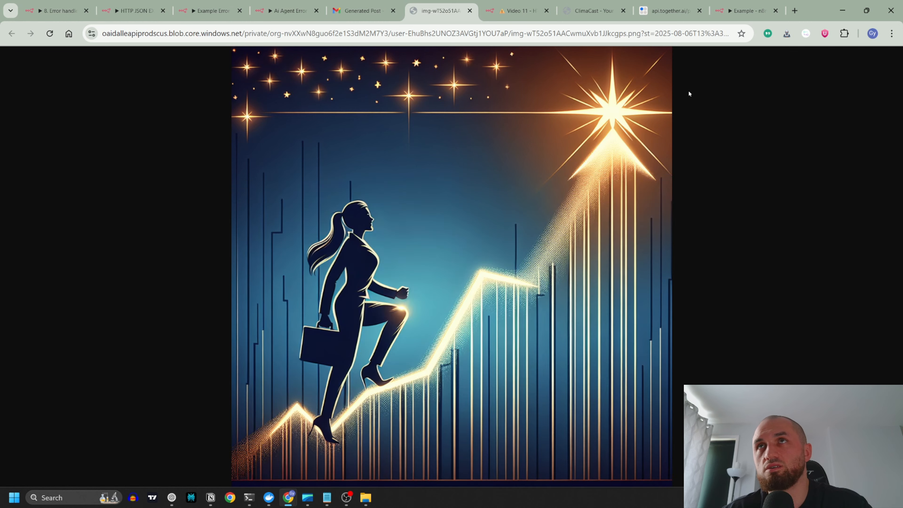
click(470, 11)
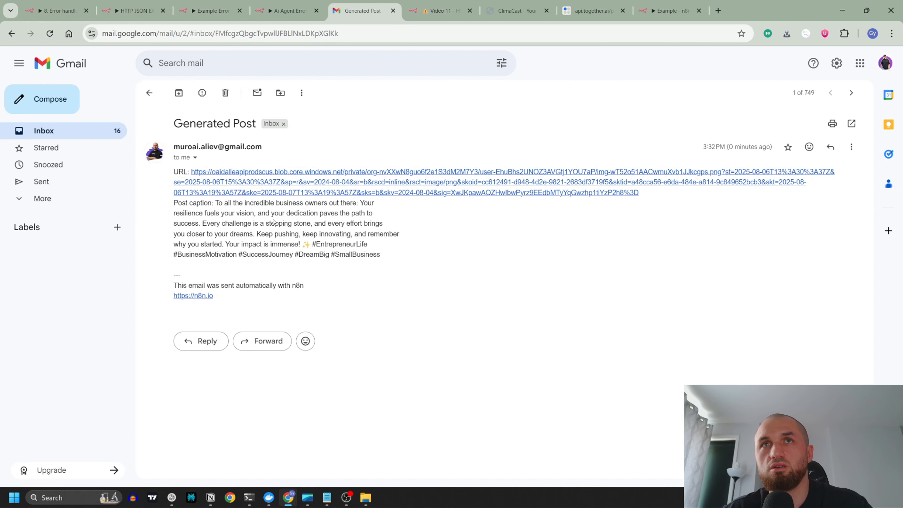
drag(218, 201, 387, 254)
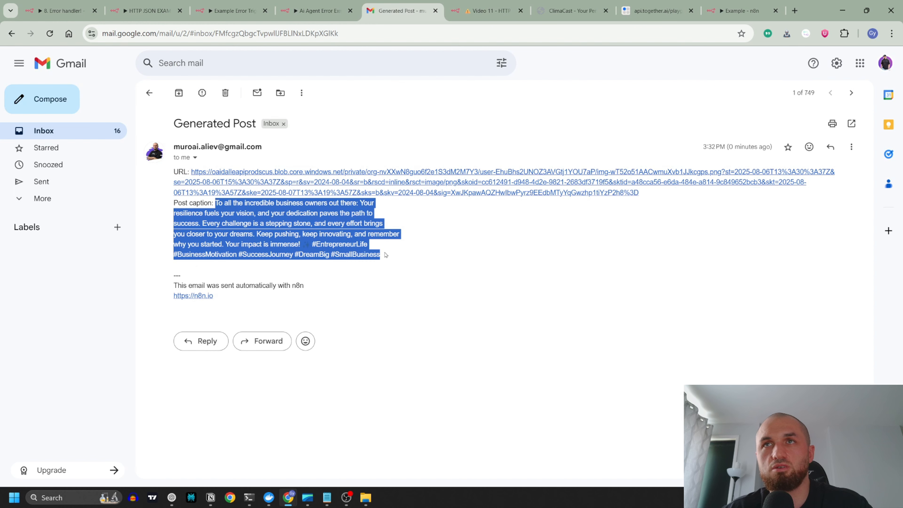
click(520, 253)
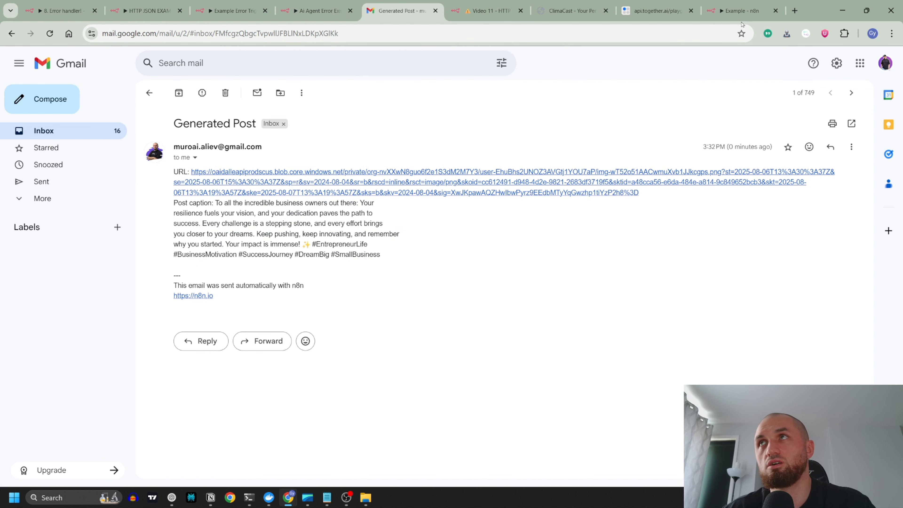
Step: Back in the Example workflow, pin the Send a message output and move that node up above the main row
click(742, 11)
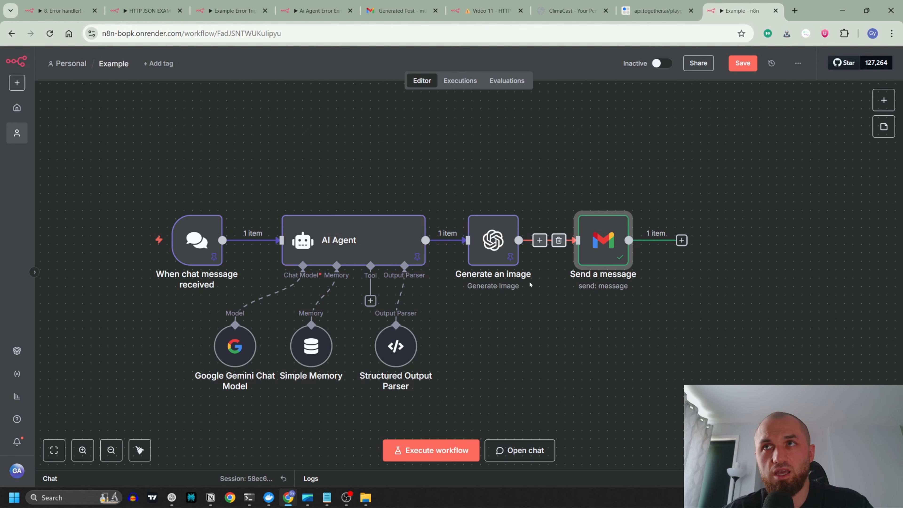
mouse_move(590, 206)
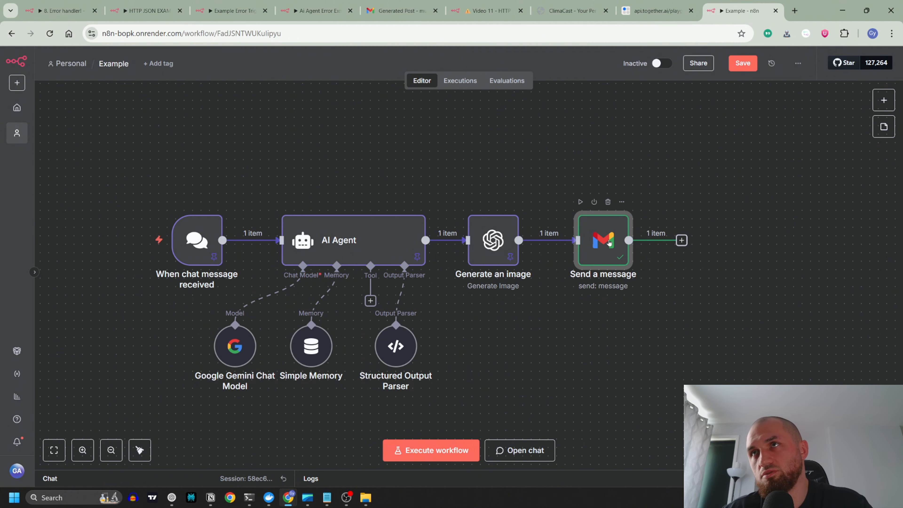
drag(608, 243, 593, 167)
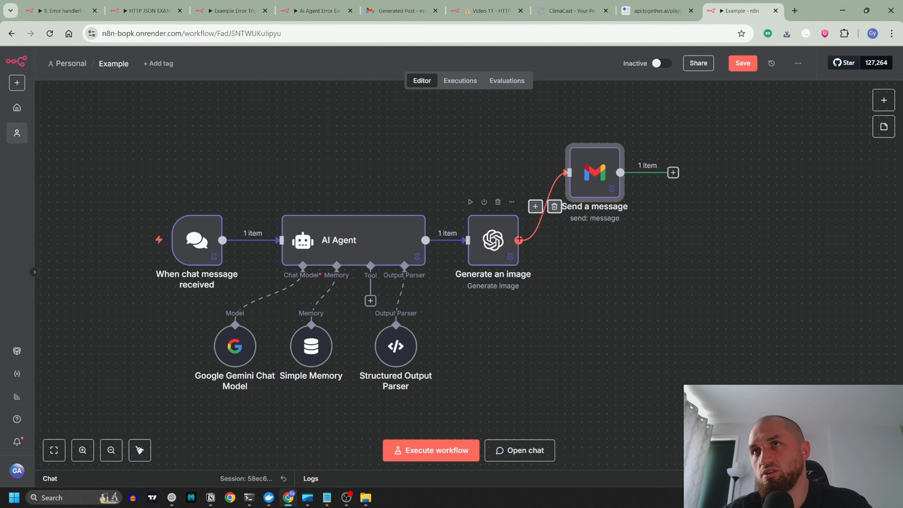
click(529, 202)
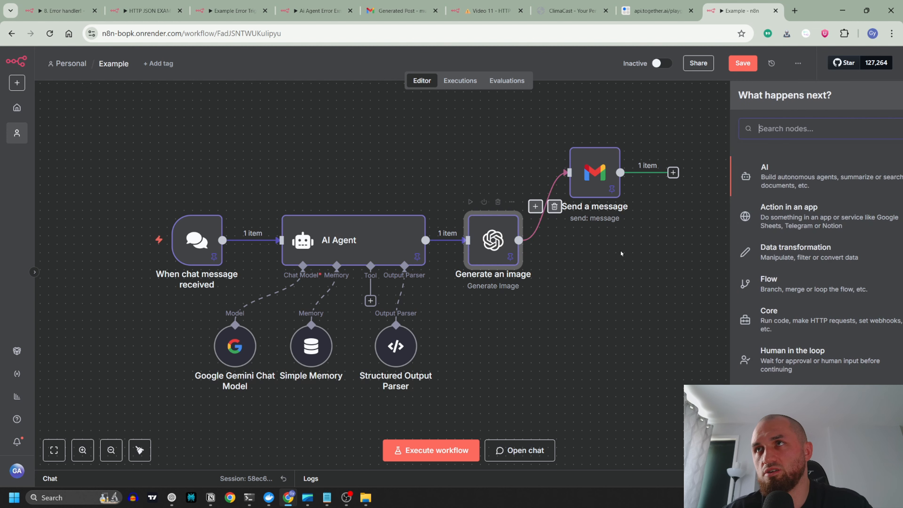
click(675, 184)
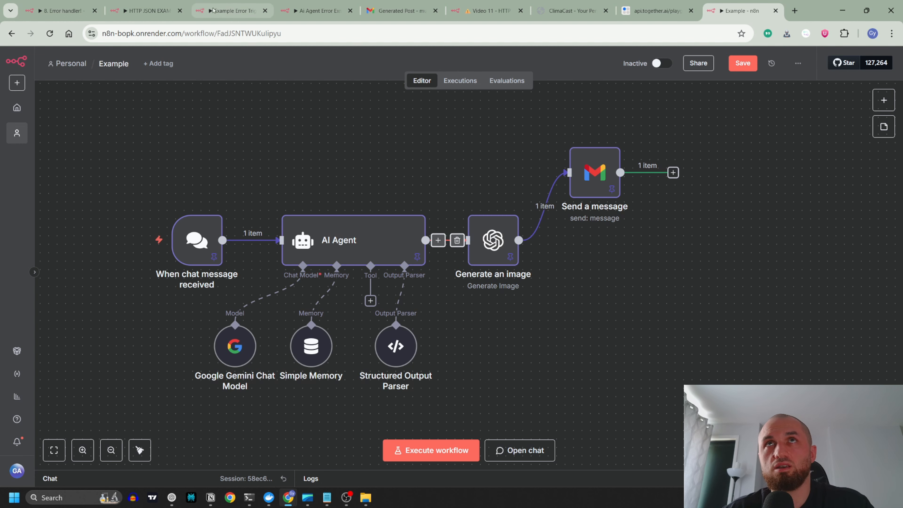
Step: Review the sticky notes for Mistakes 1 to 5 in the "8. Error handler!" workflow
click(60, 10)
scroll(347, 269, down, 7)
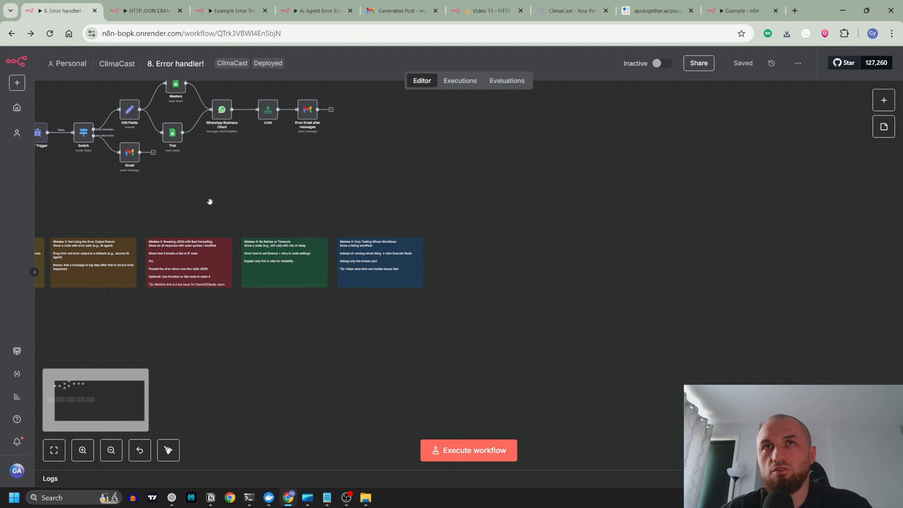
drag(210, 202, 417, 222)
scroll(233, 272, up, 4)
scroll(196, 278, up, 4)
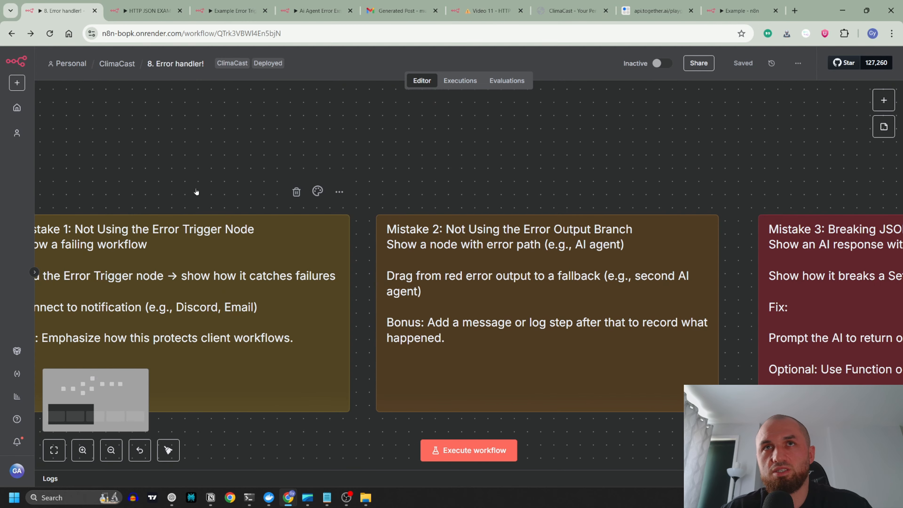
scroll(196, 191, down, 2)
scroll(320, 231, up, 1)
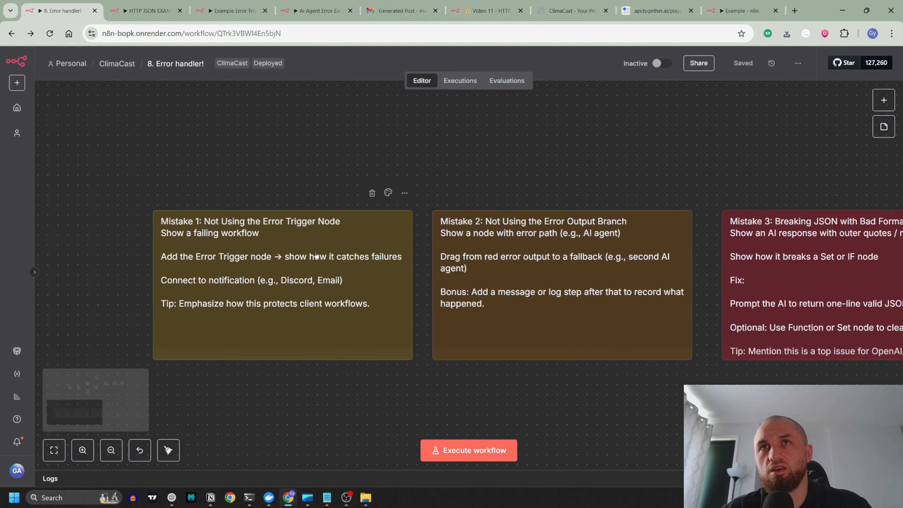
drag(640, 185, 441, 163)
drag(696, 160, 398, 186)
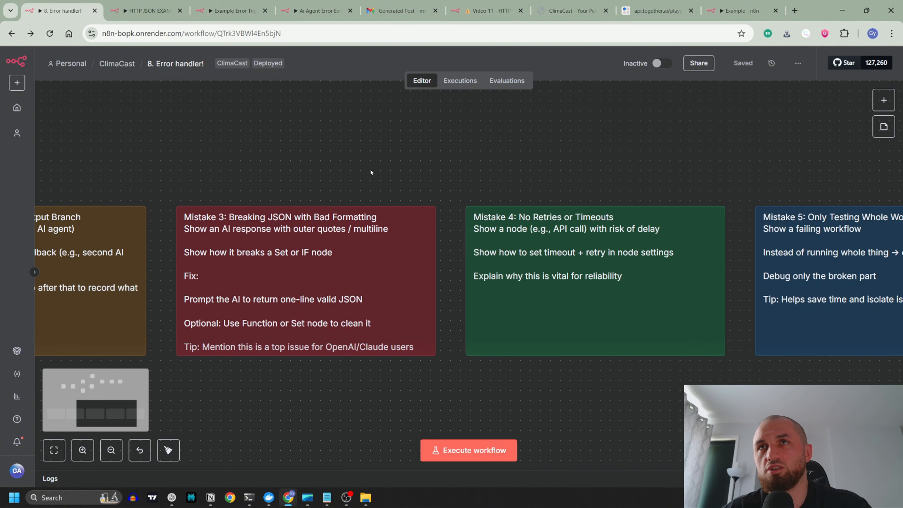
drag(652, 177, 381, 185)
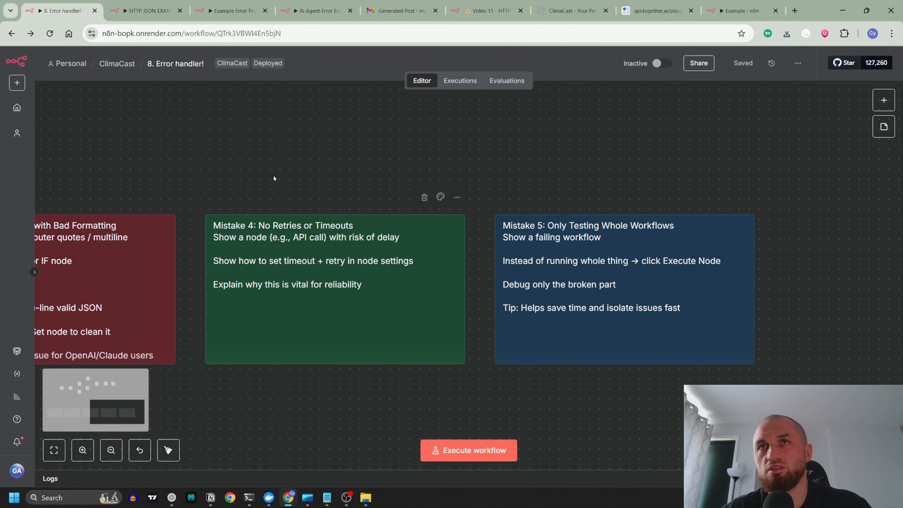
drag(650, 174, 422, 161)
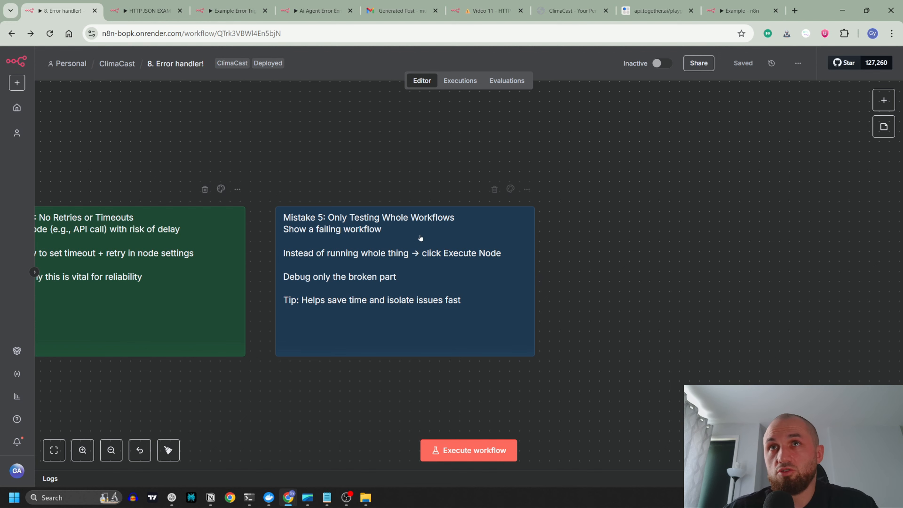
scroll(326, 240, down, 3)
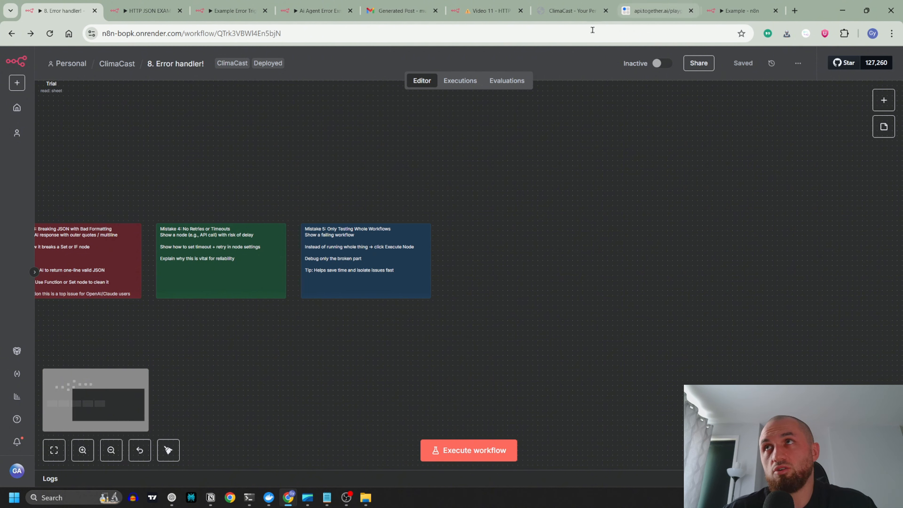